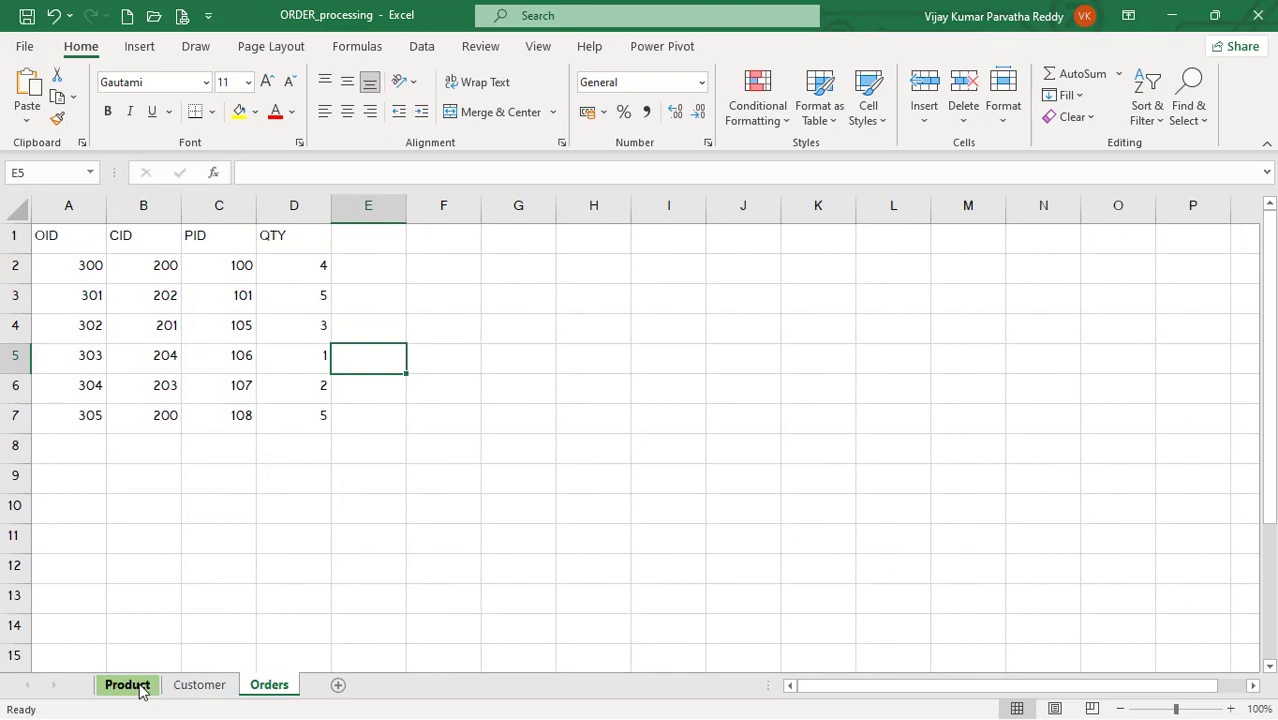
Look through the workbook's sheets and widen the PNAME column on the Product sheet to fit the longest product name
click(138, 688)
click(190, 688)
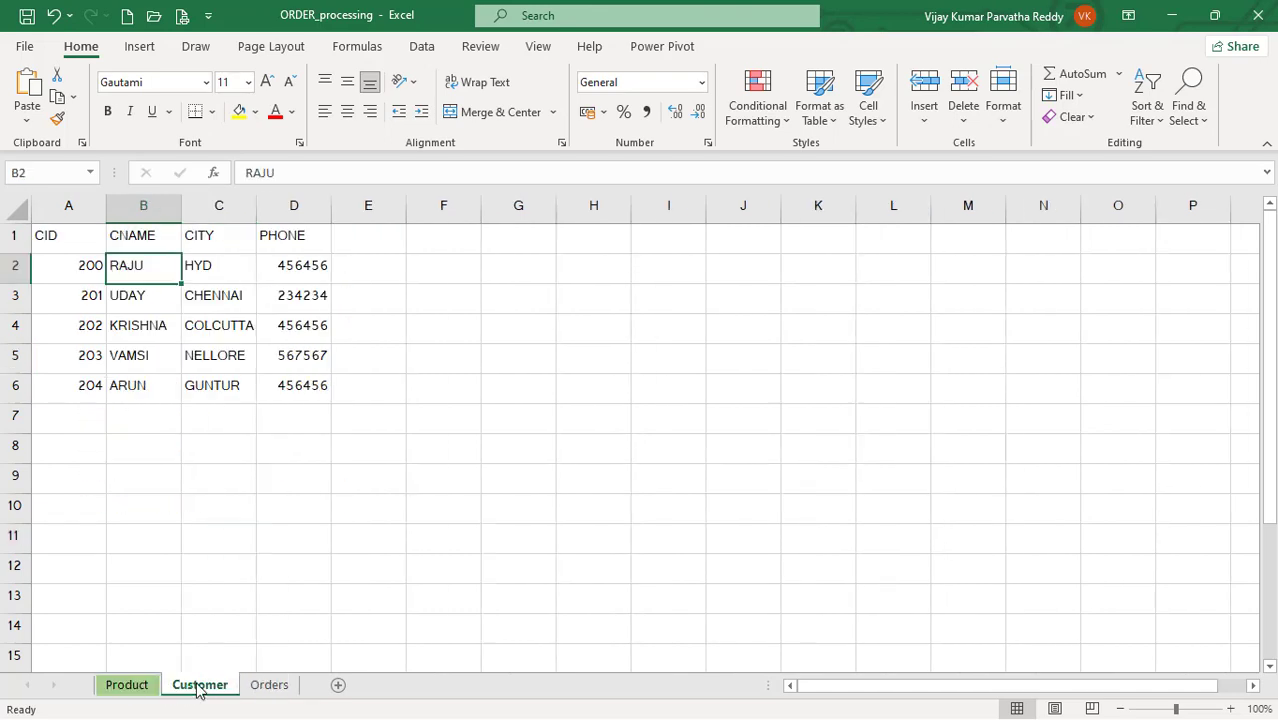
click(270, 687)
click(130, 687)
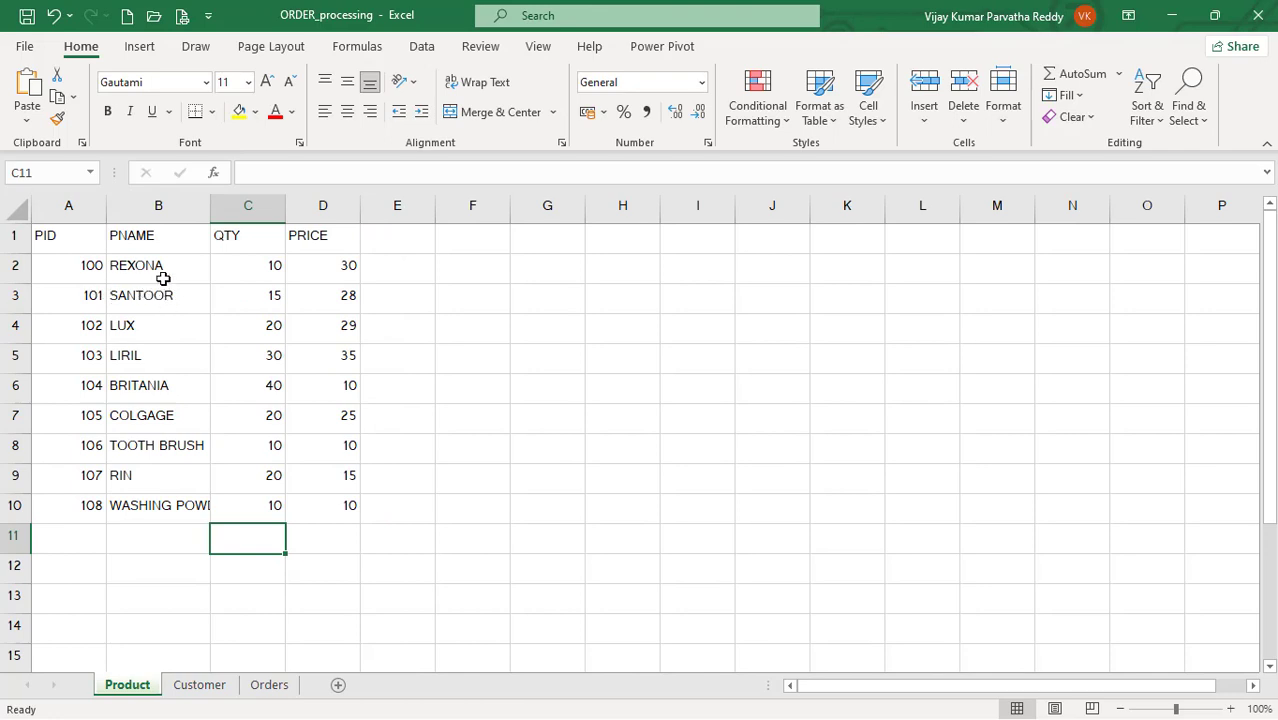
click(80, 246)
click(154, 249)
click(278, 262)
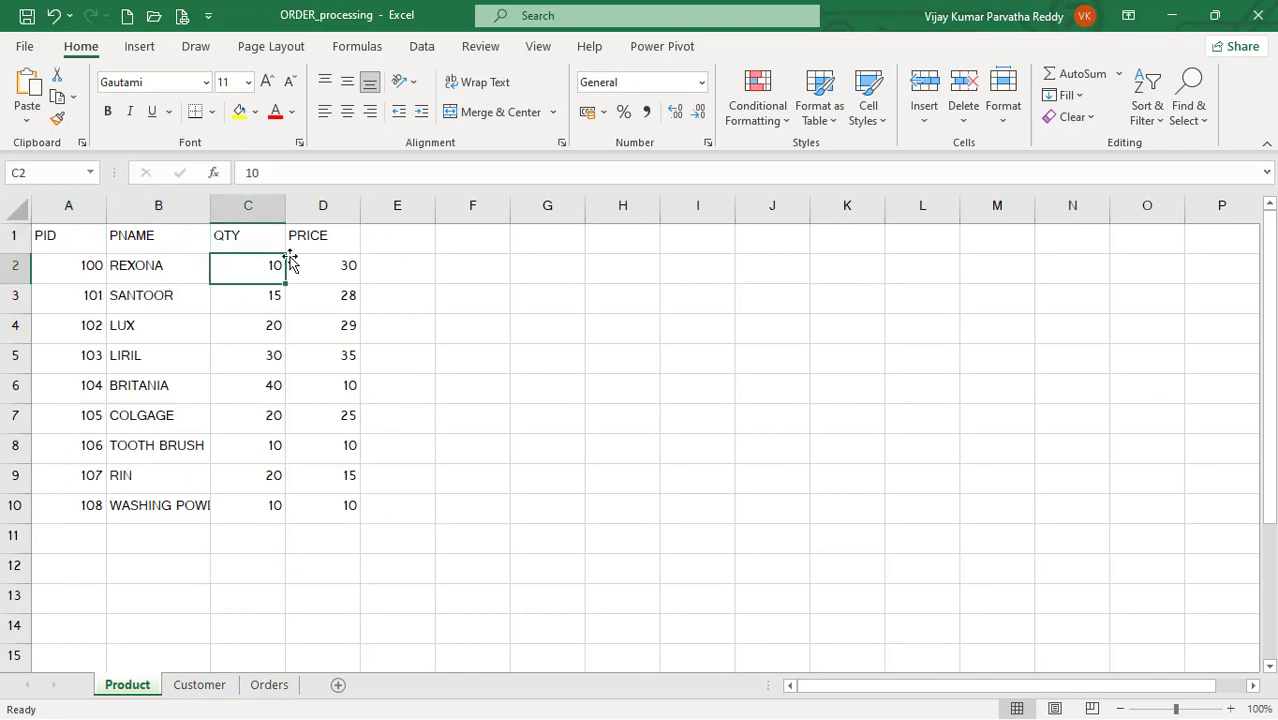
click(320, 244)
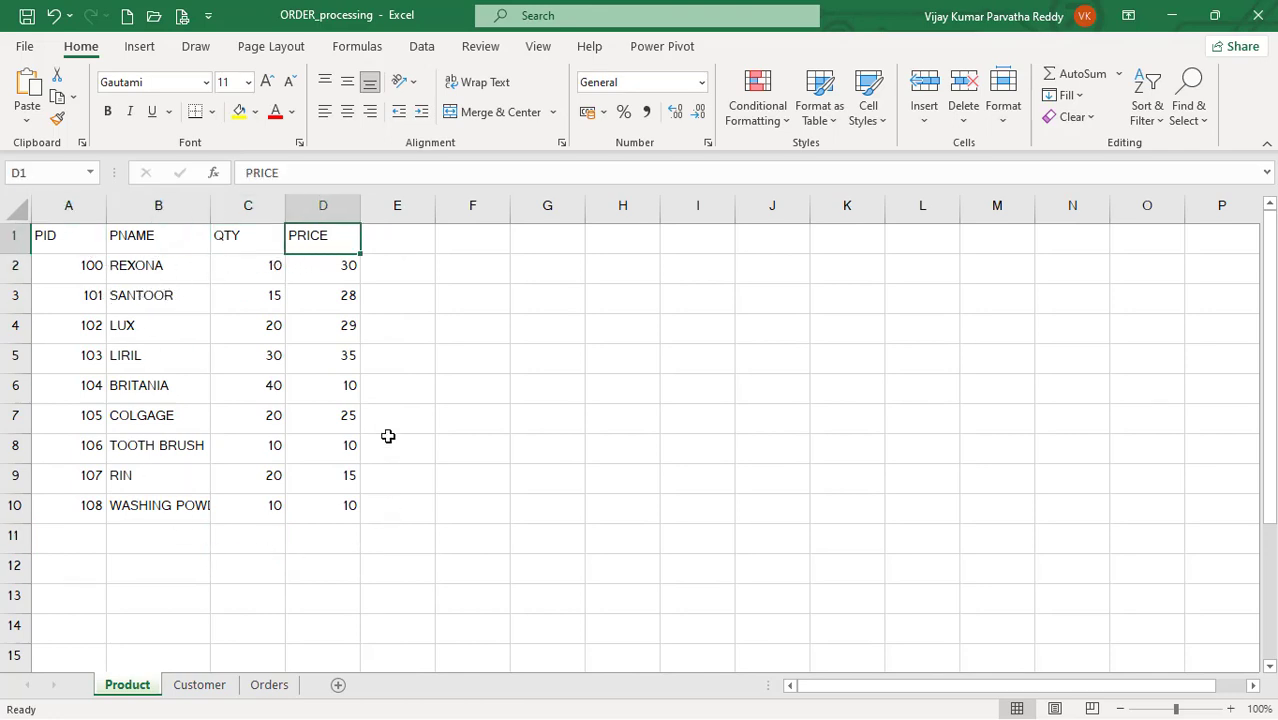
drag(210, 215, 234, 220)
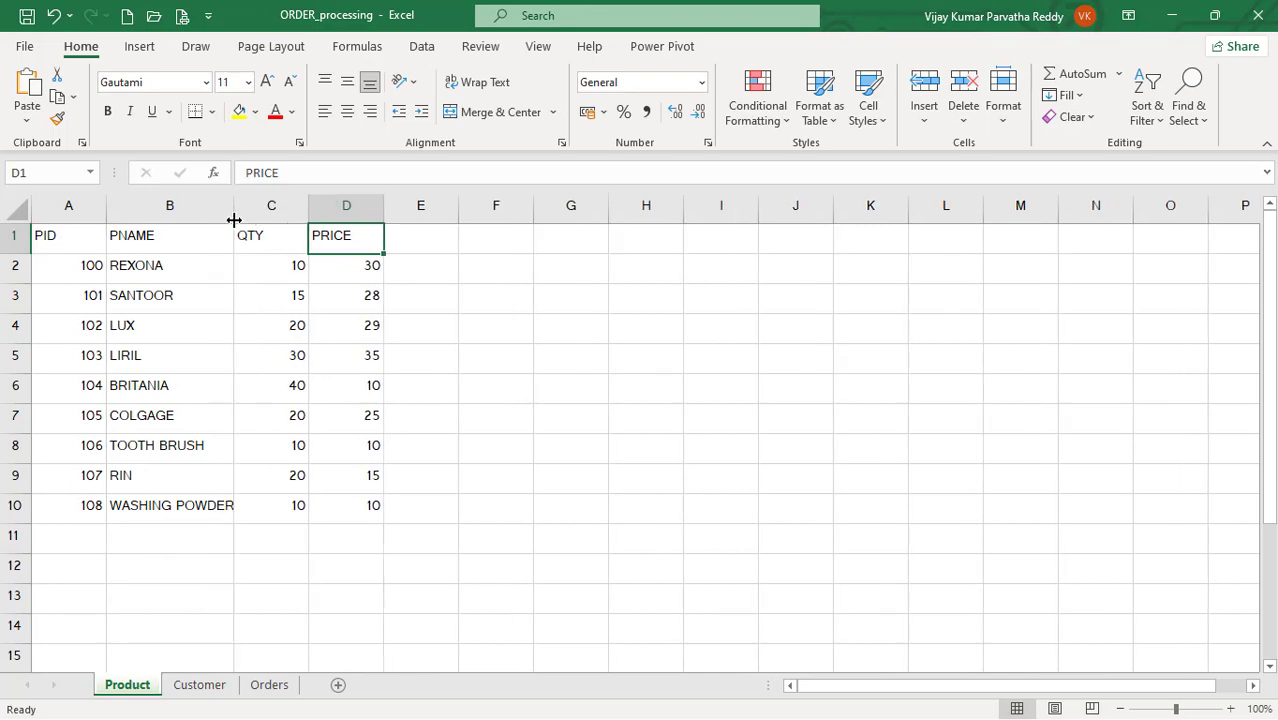
Examine the Customer sheet's records and the OID, CID, PID and QTY columns on the Orders sheet
click(204, 686)
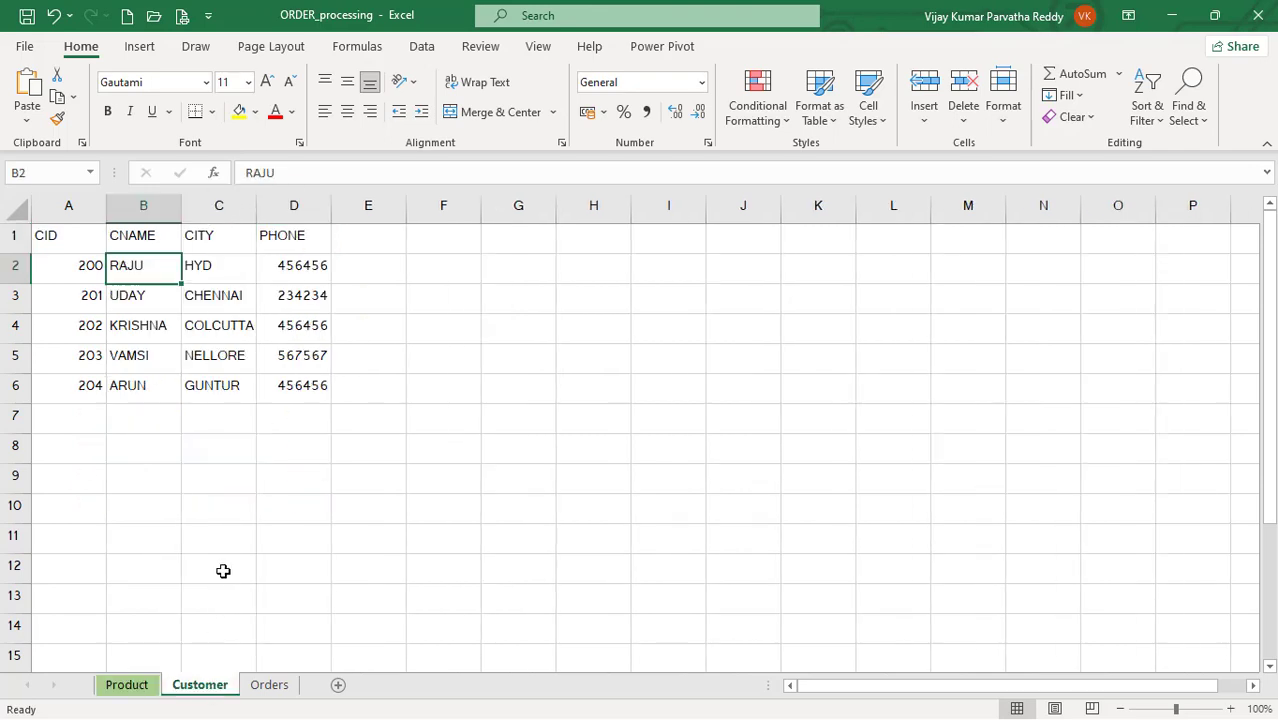
click(91, 262)
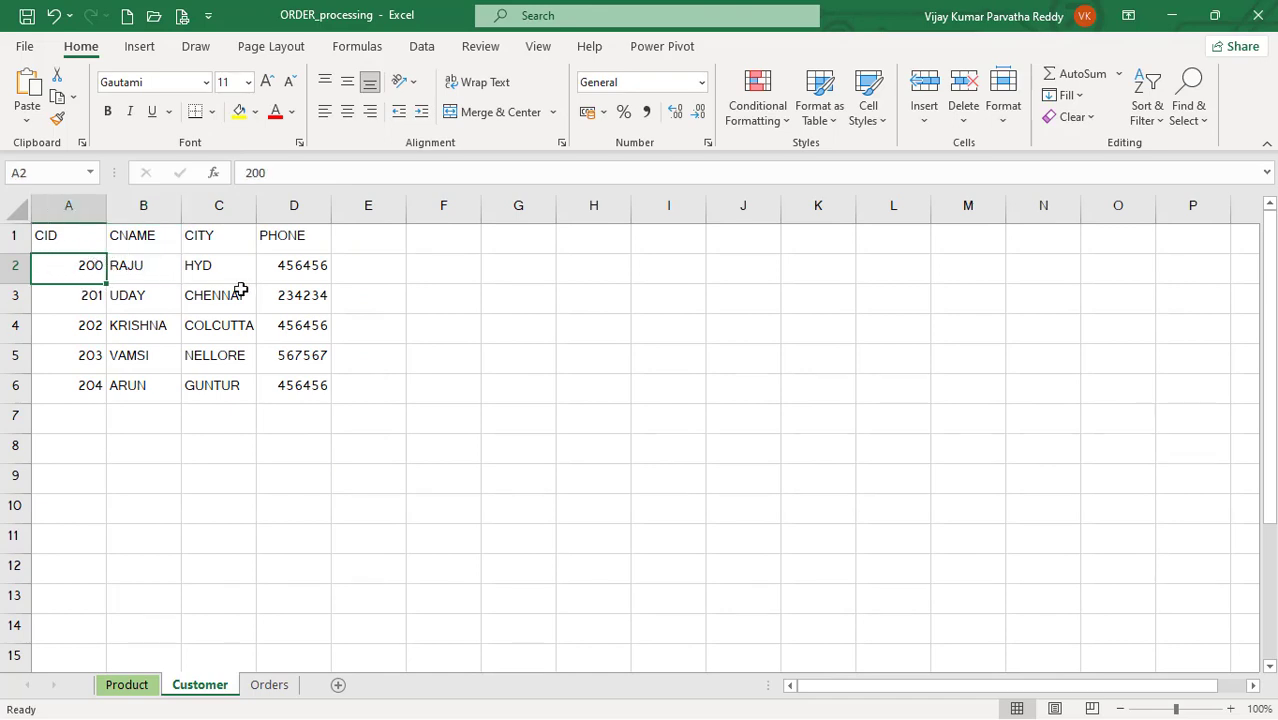
click(268, 686)
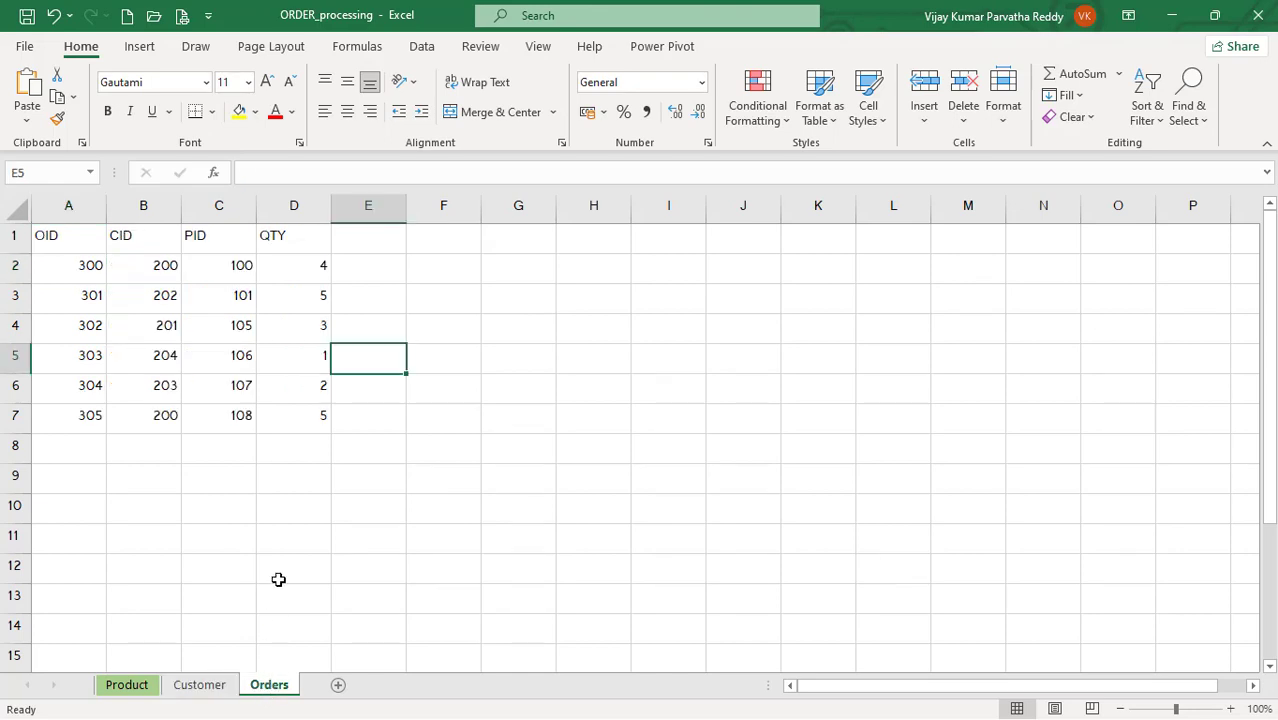
click(86, 268)
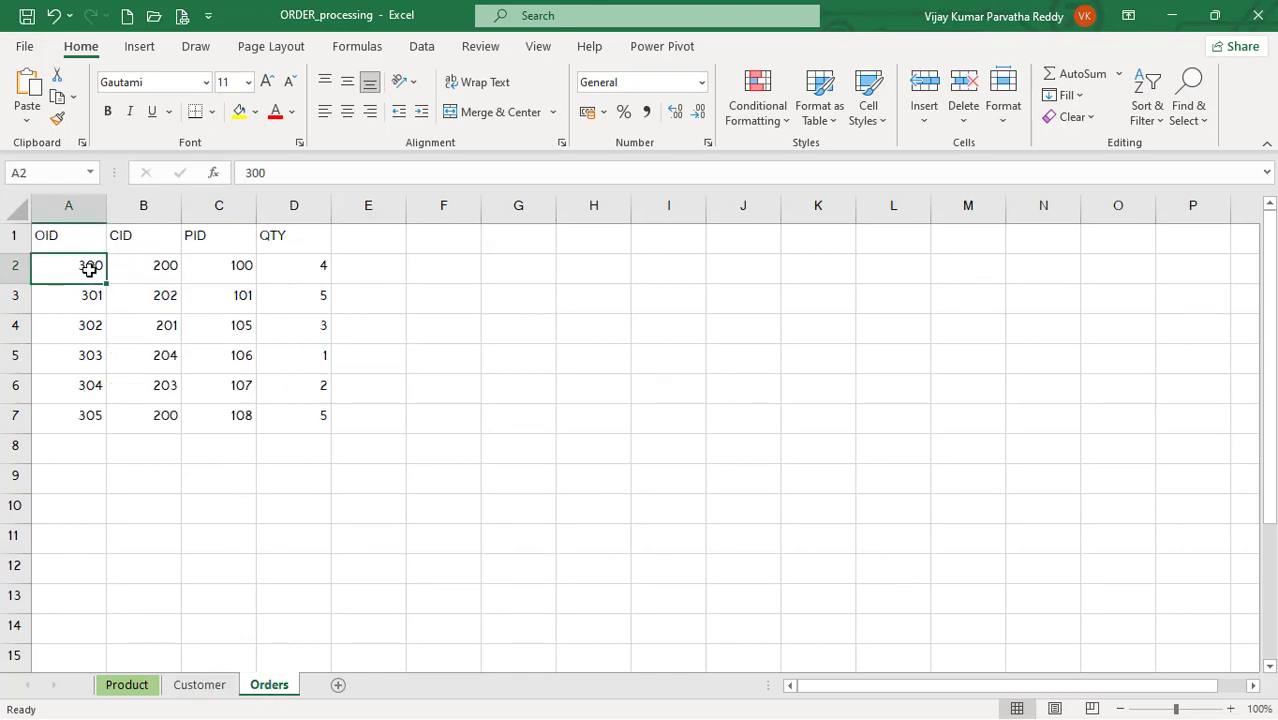
click(142, 266)
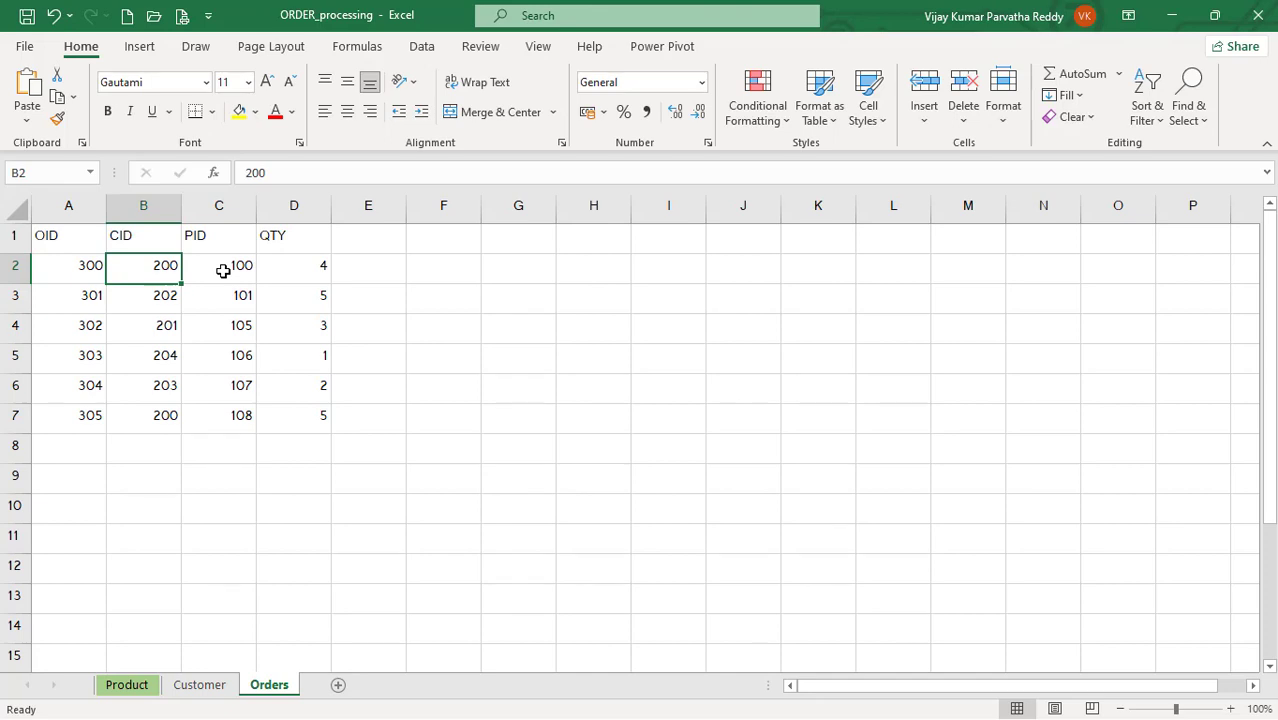
click(223, 271)
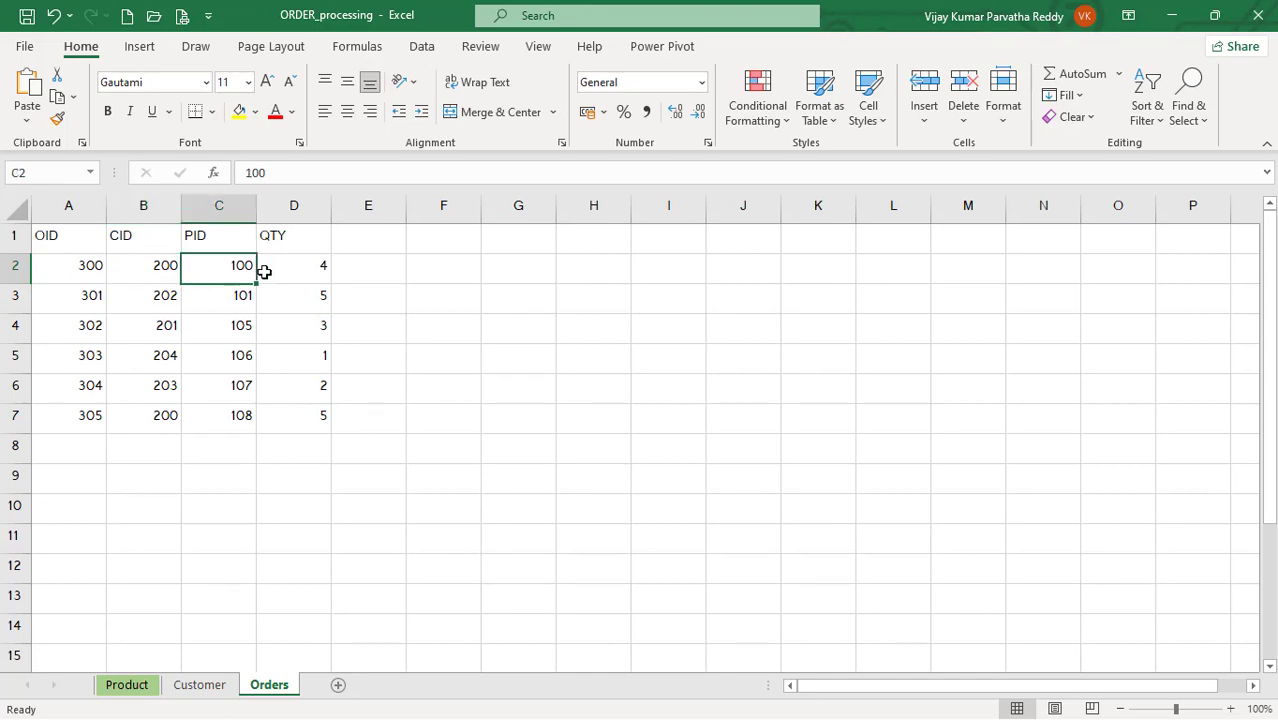
click(303, 275)
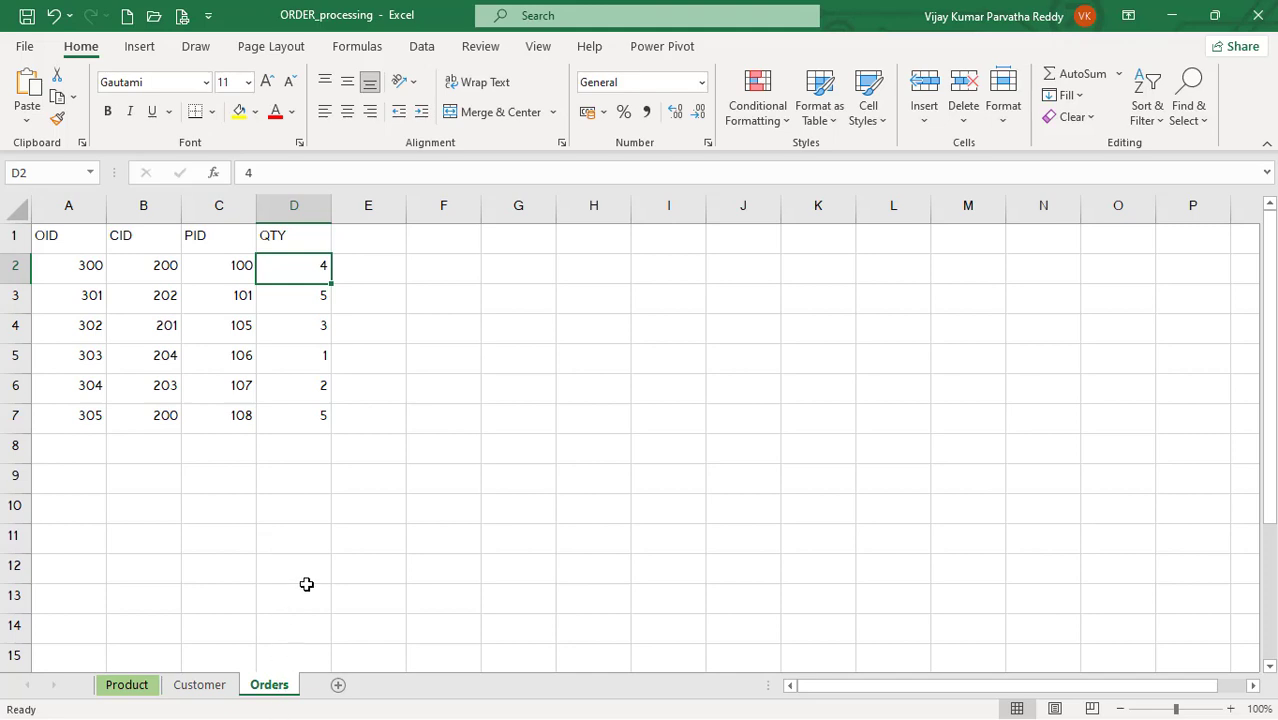
click(380, 351)
click(297, 455)
Switch to Power BI Desktop and start a new blank report
key(alt+Tab)
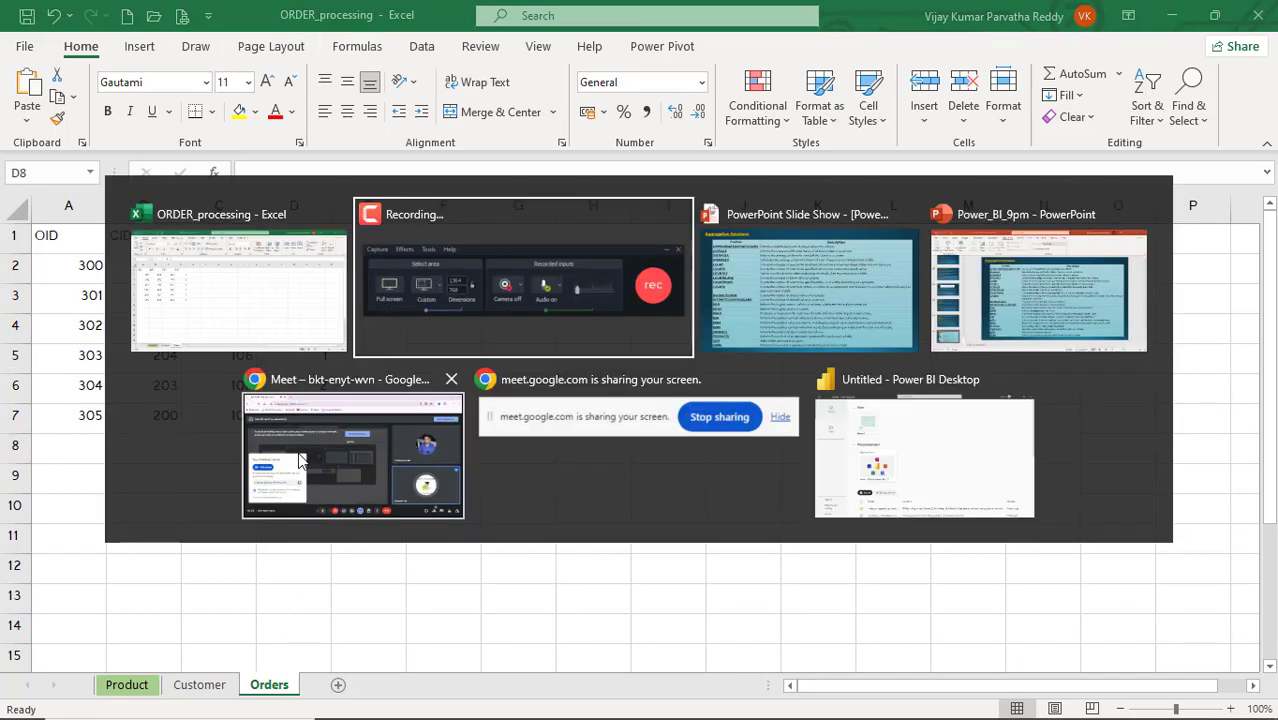
key(Tab)
key(Tab)
key(Tab)
key(Tab)
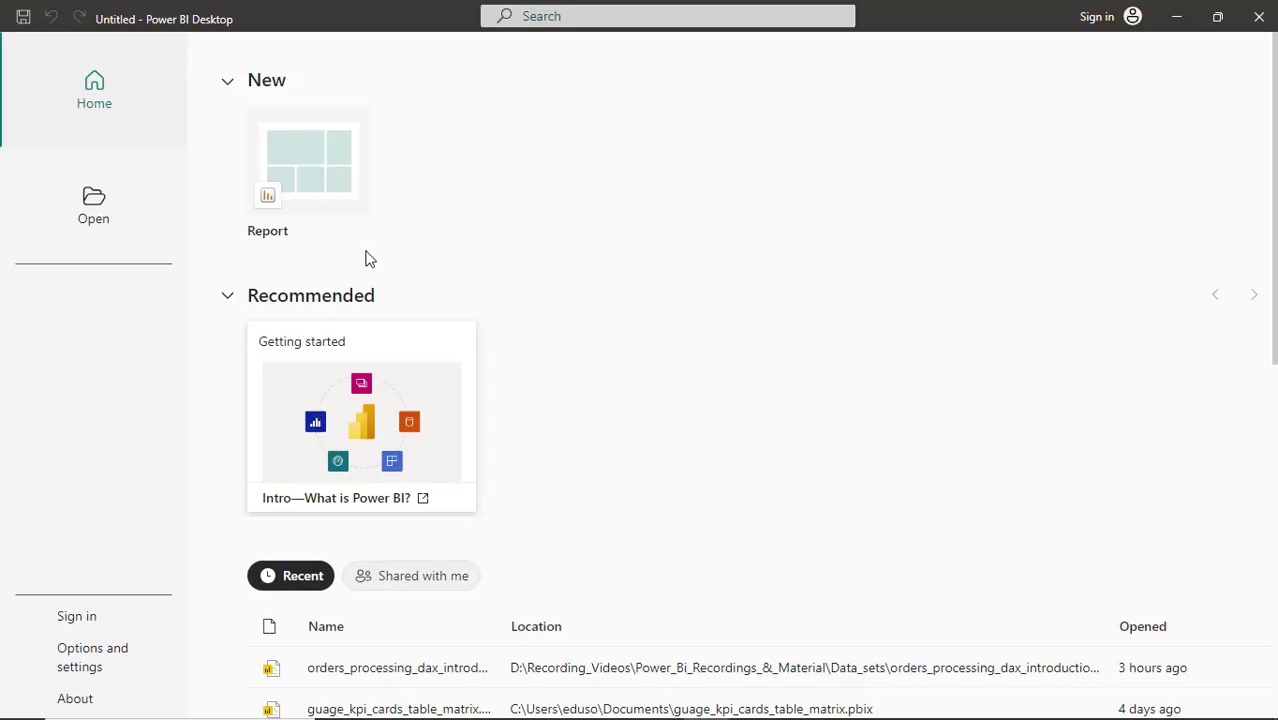
click(322, 187)
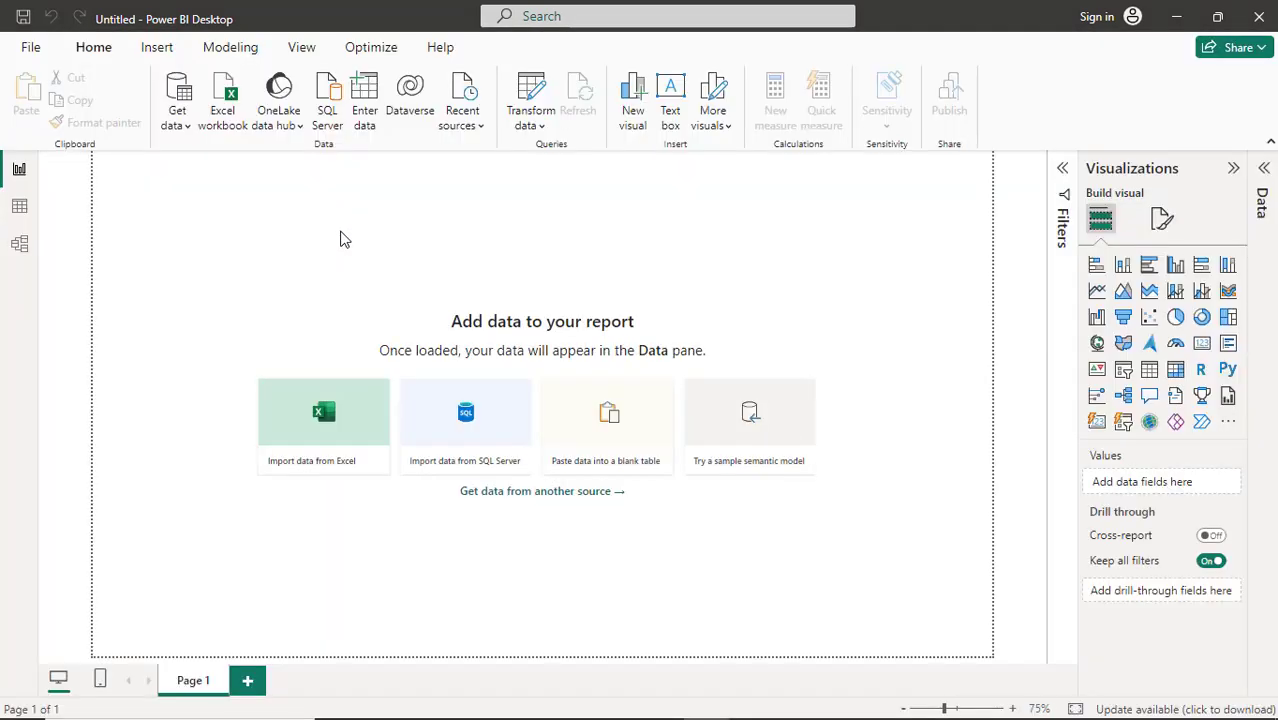
Connect to the ORDER_processing Excel workbook in the Documents folder as the report's data source
click(224, 118)
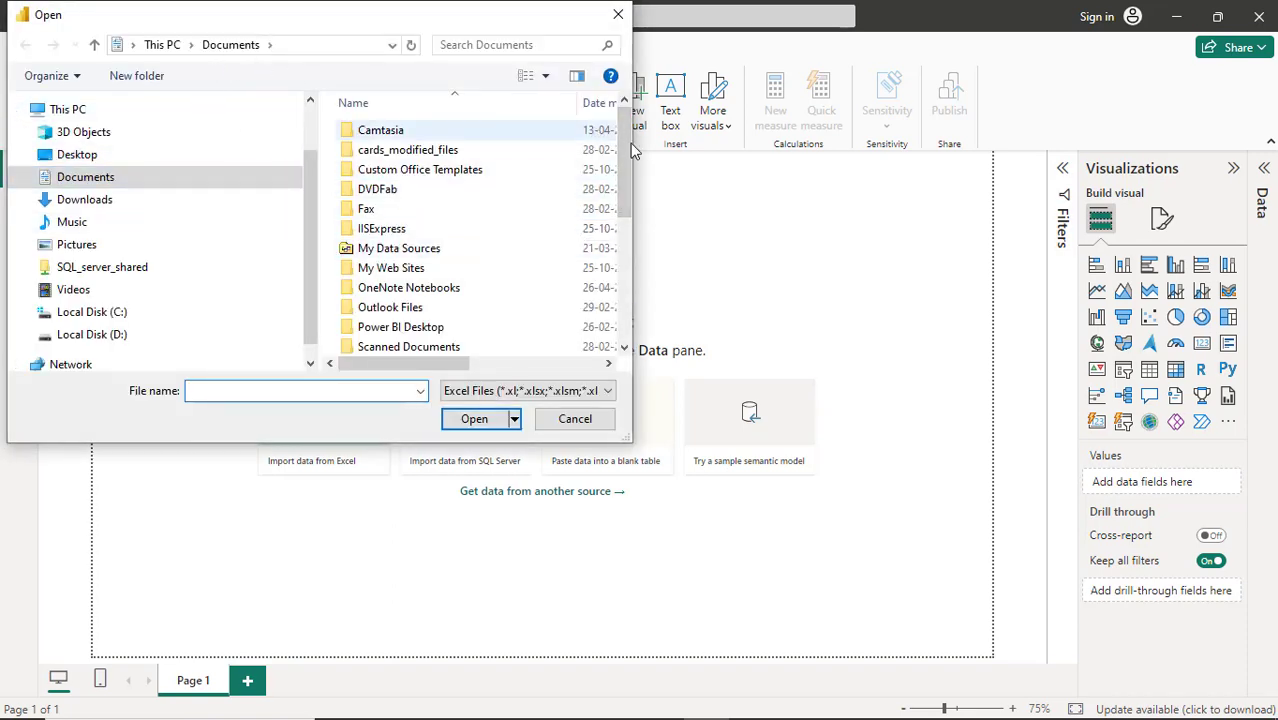
drag(623, 149, 624, 274)
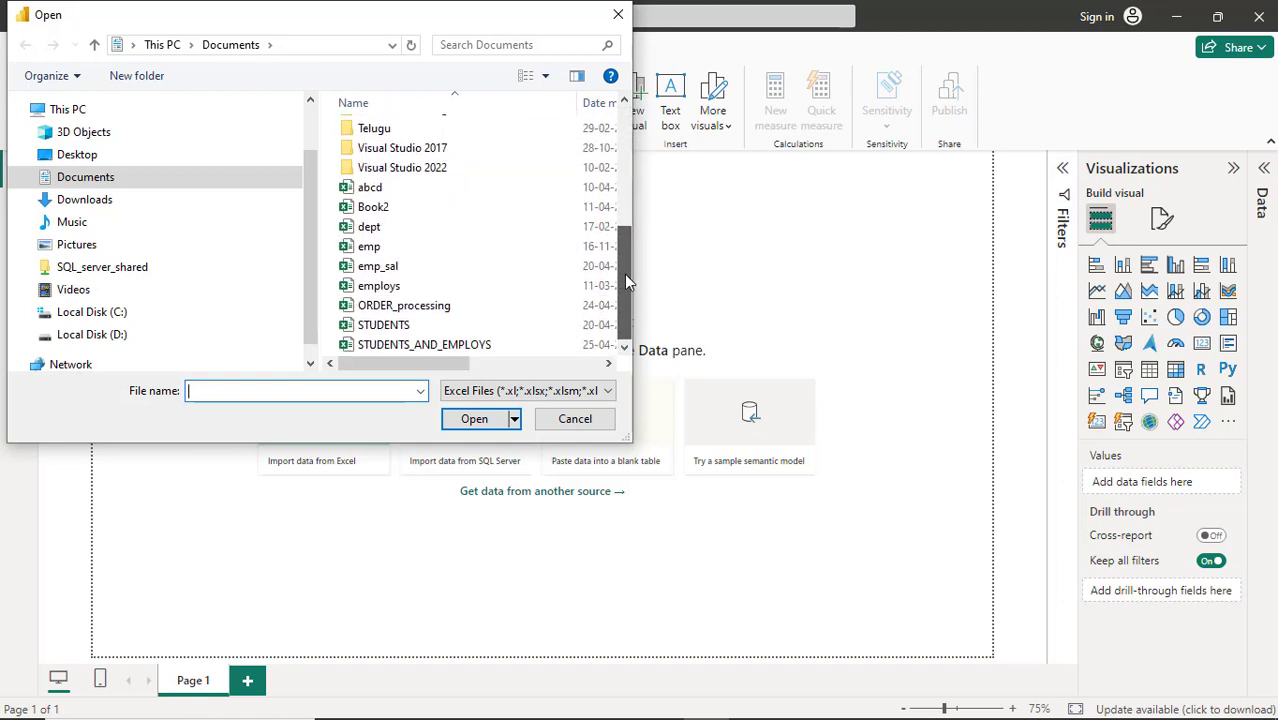
click(381, 308)
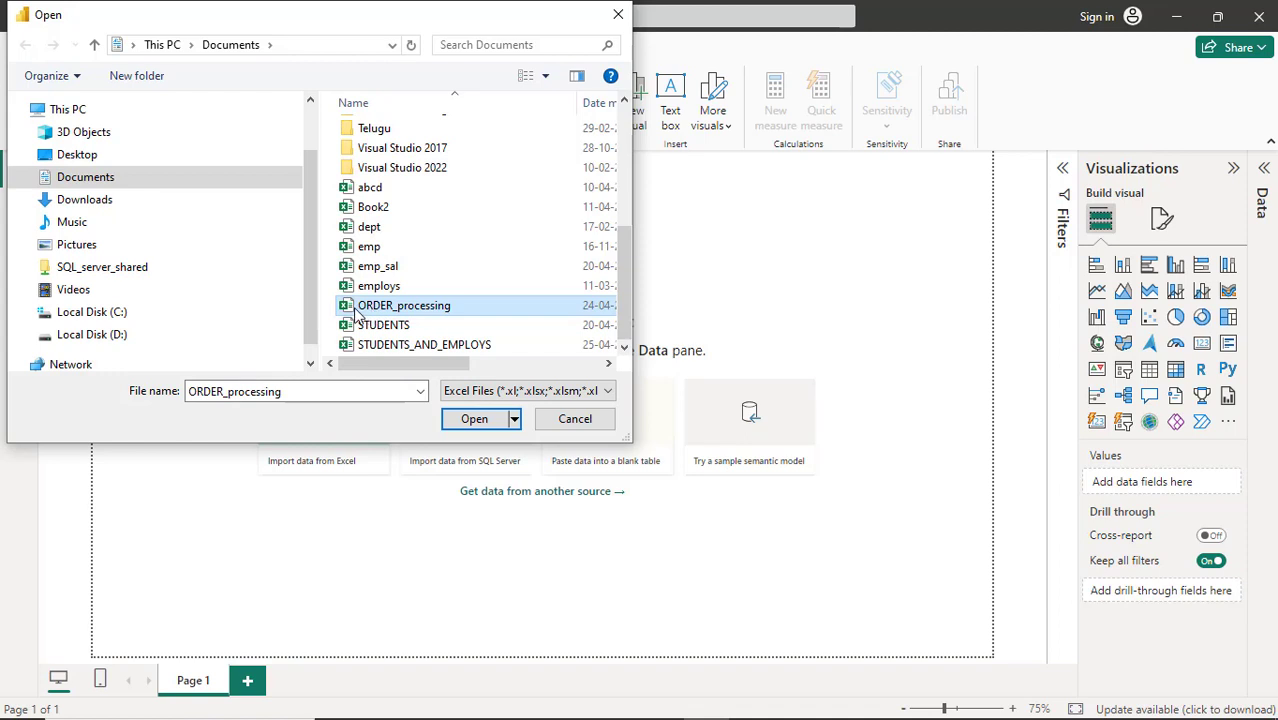
click(470, 419)
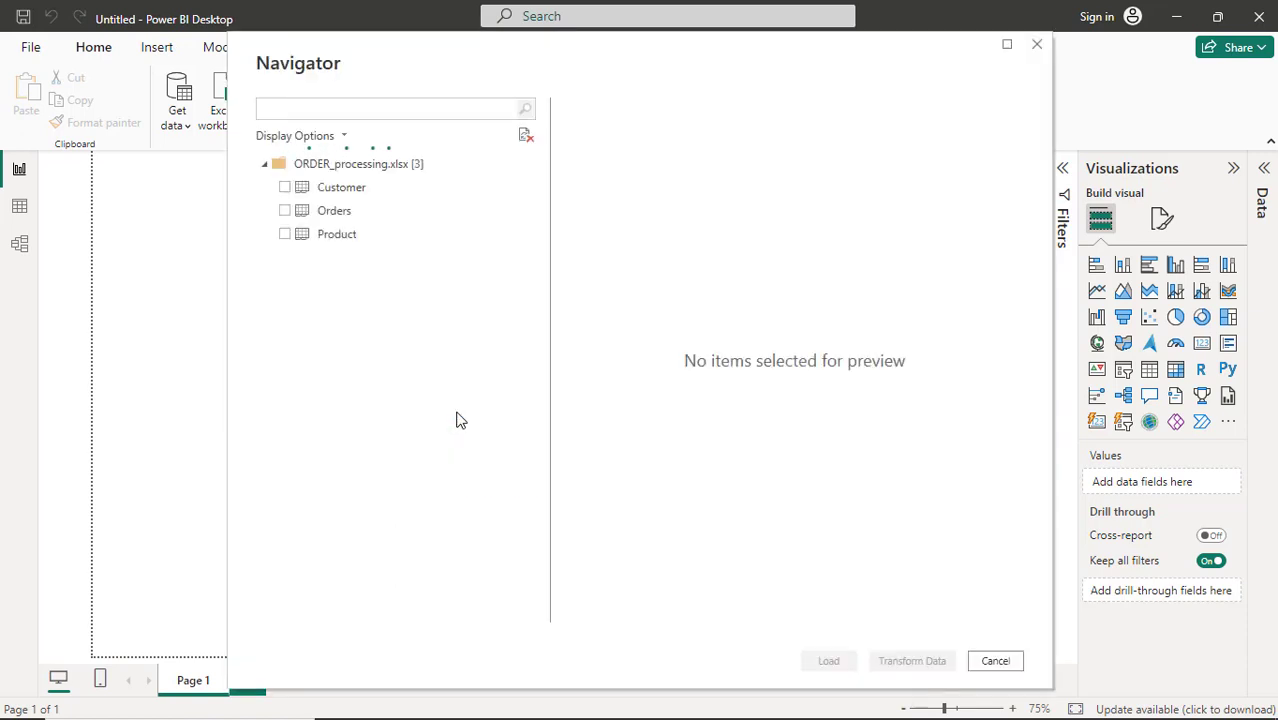
Load the Customer, Orders and Product tables from the workbook into the report
click(285, 188)
click(285, 211)
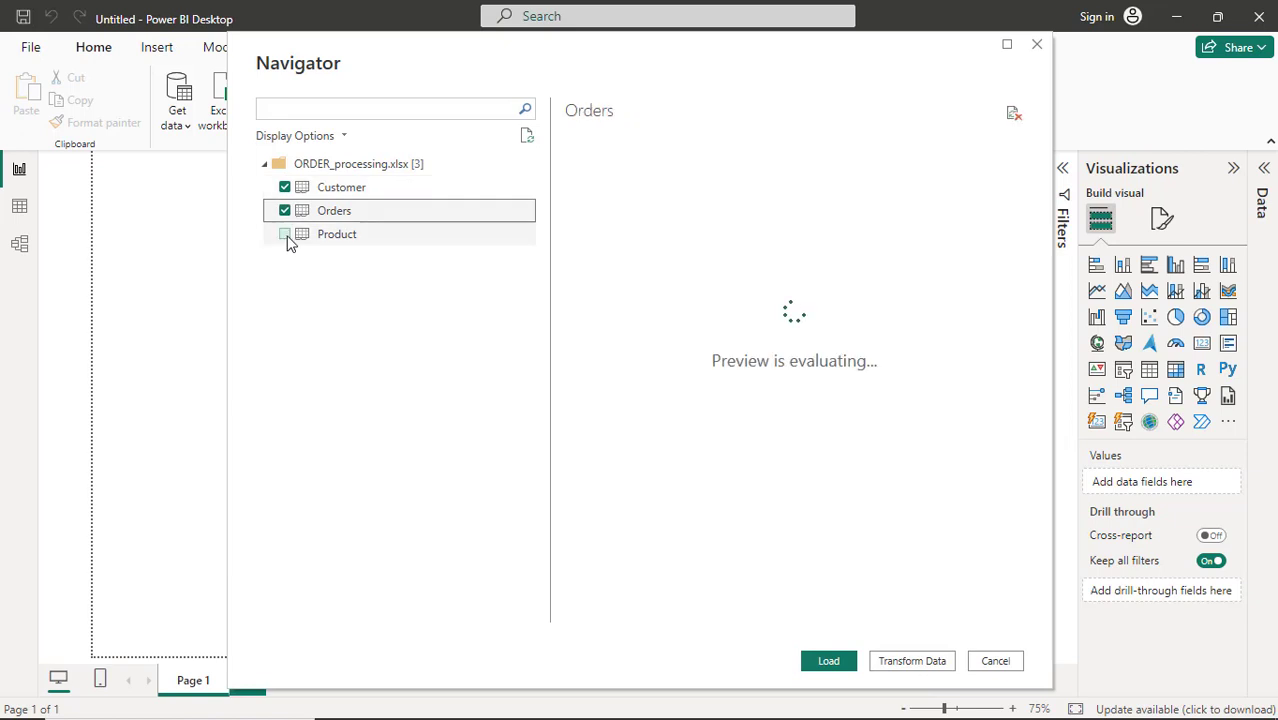
click(285, 235)
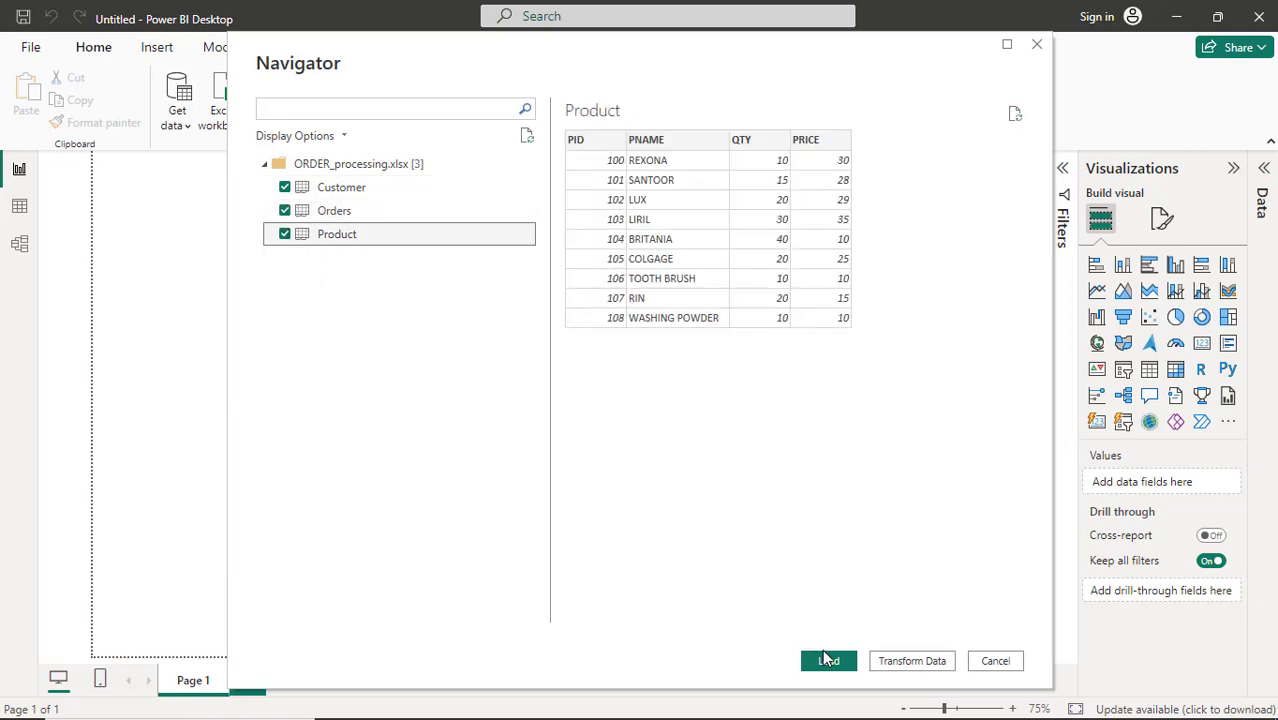
click(826, 660)
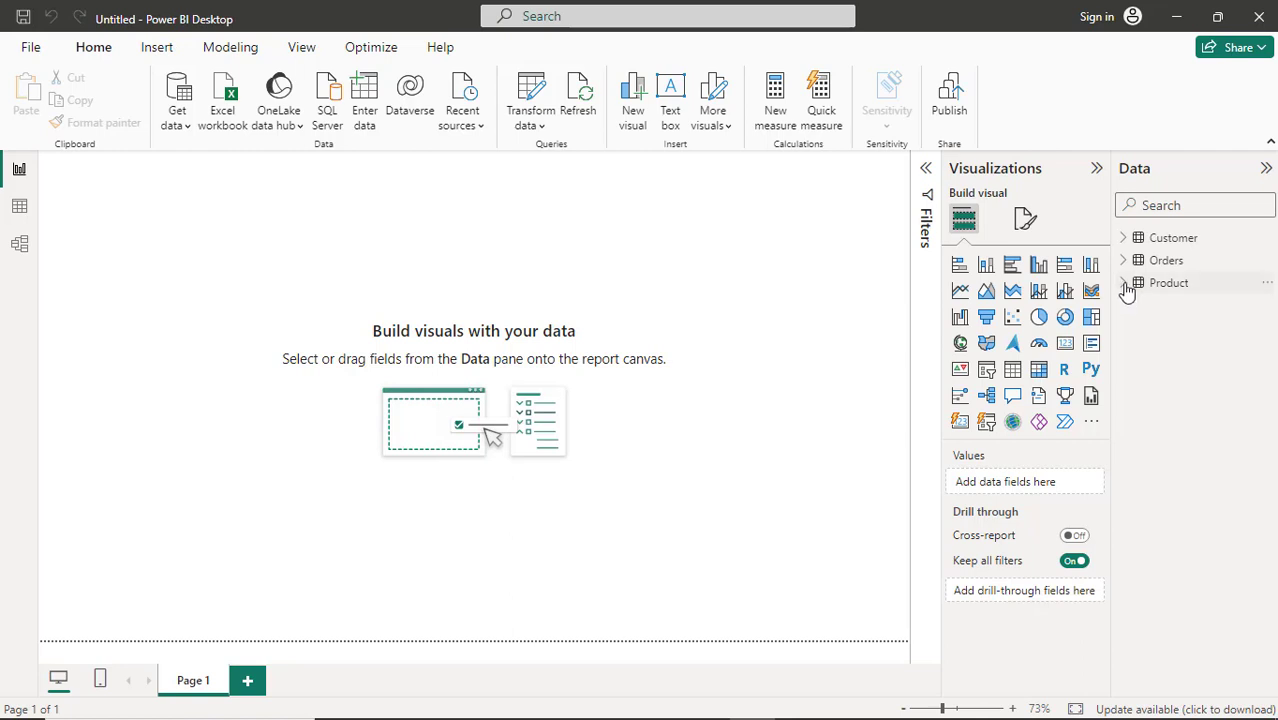
Expand the Product, Orders and Customer tables to list their fields
click(1128, 284)
click(1124, 260)
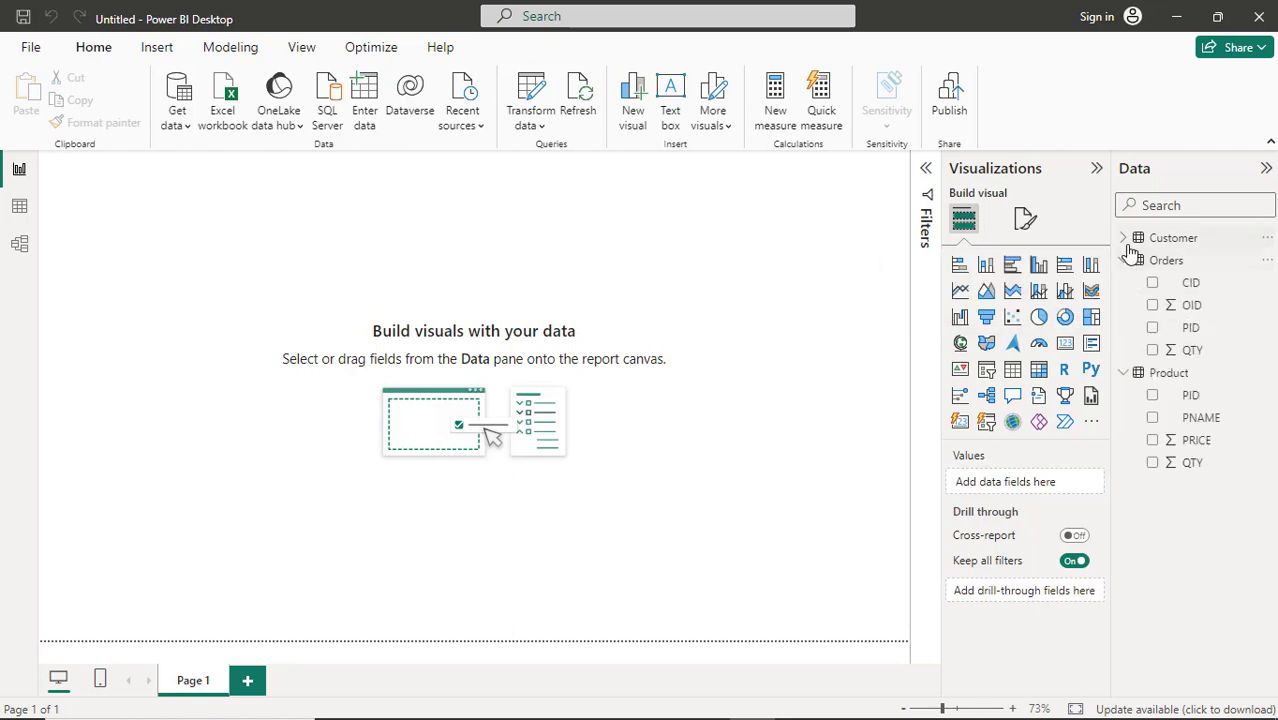
click(1126, 240)
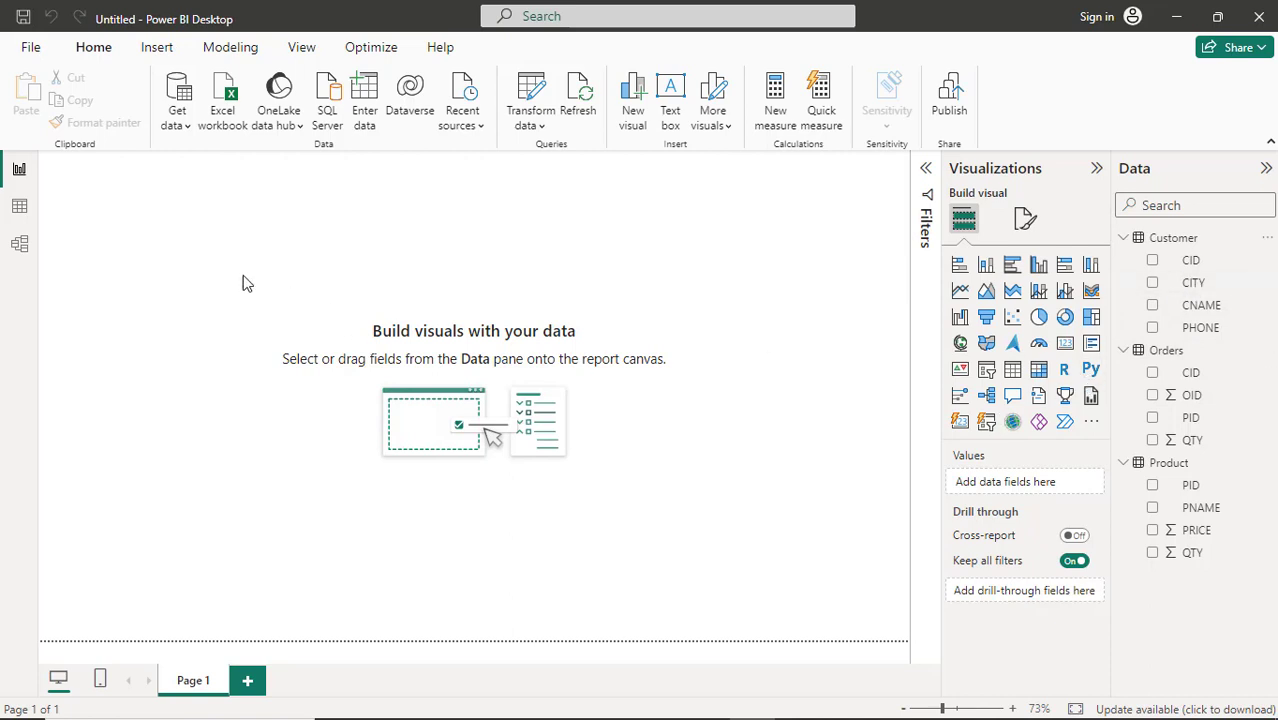
In the model view, place the Customer table below Orders and inspect the properties of the relationship between them
click(20, 248)
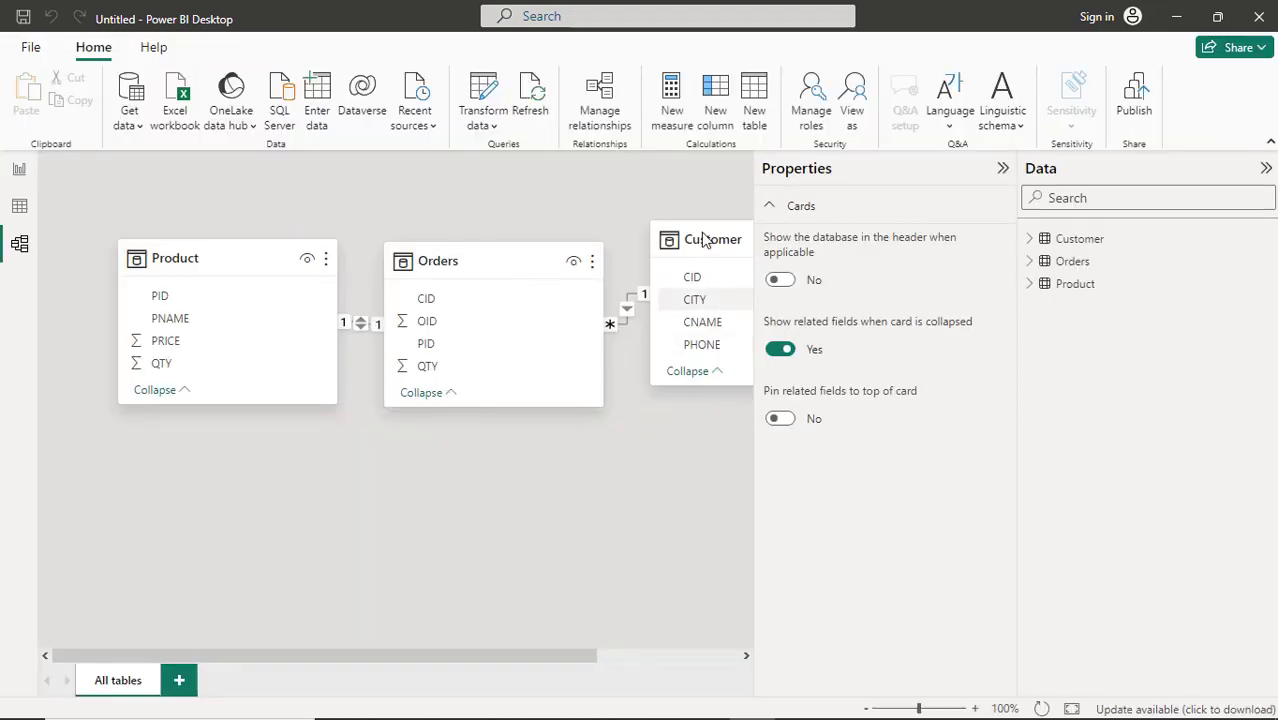
drag(702, 235, 490, 504)
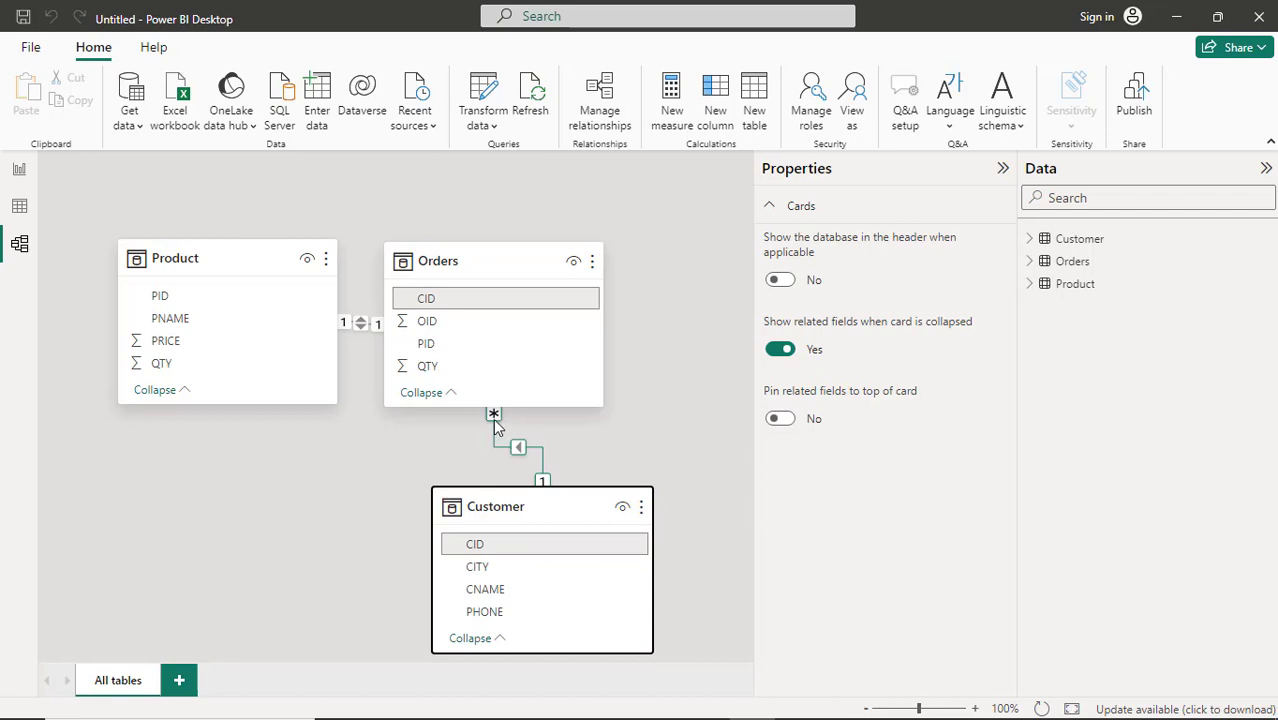
right_click(492, 413)
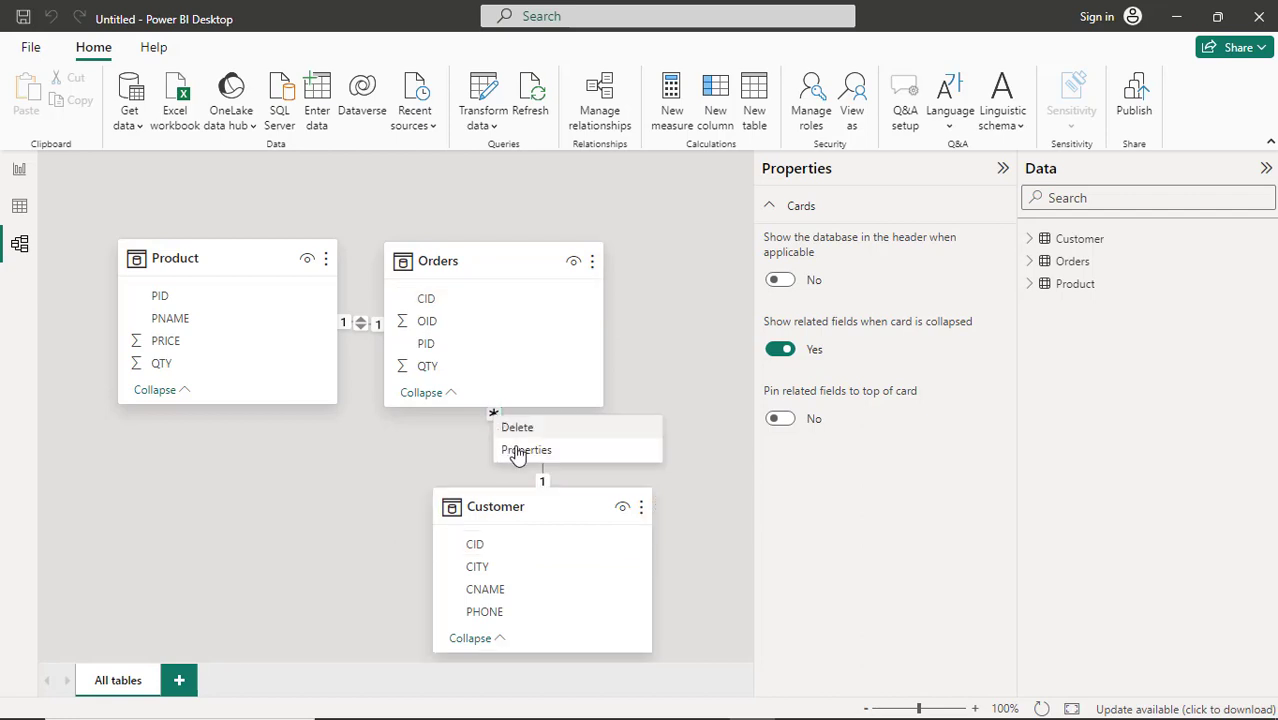
click(520, 450)
click(521, 450)
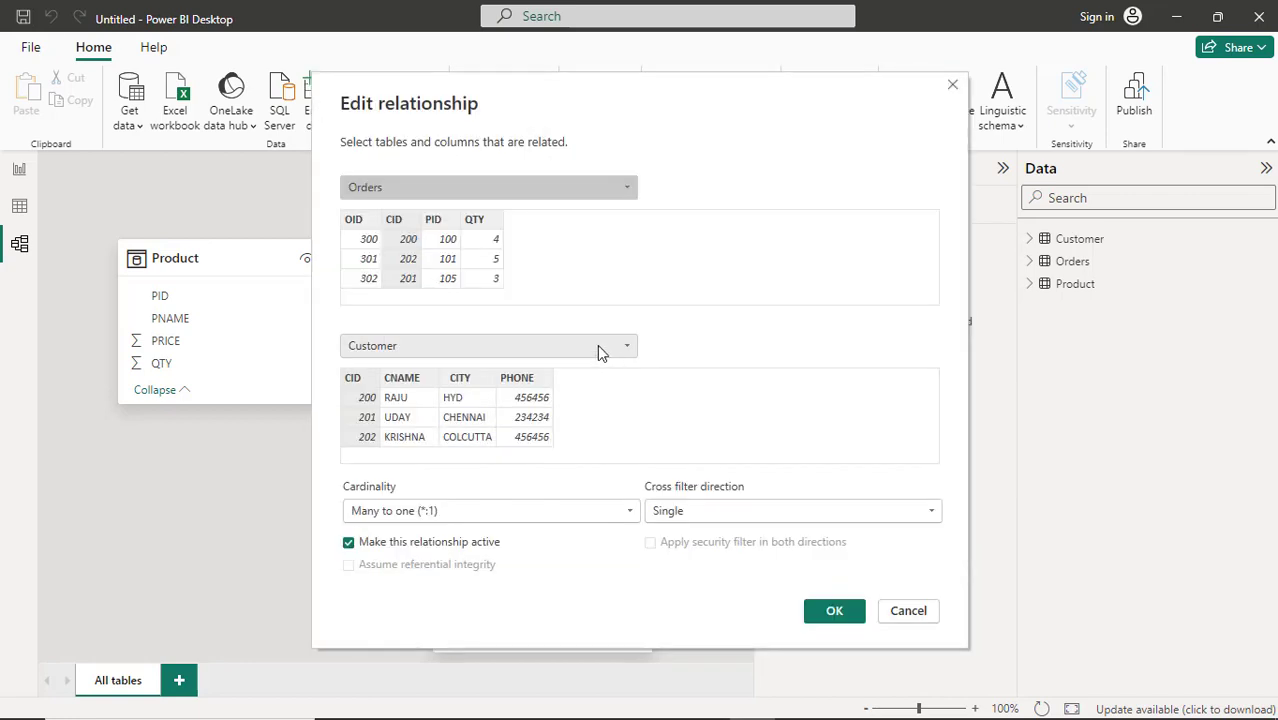
drag(548, 96, 933, 123)
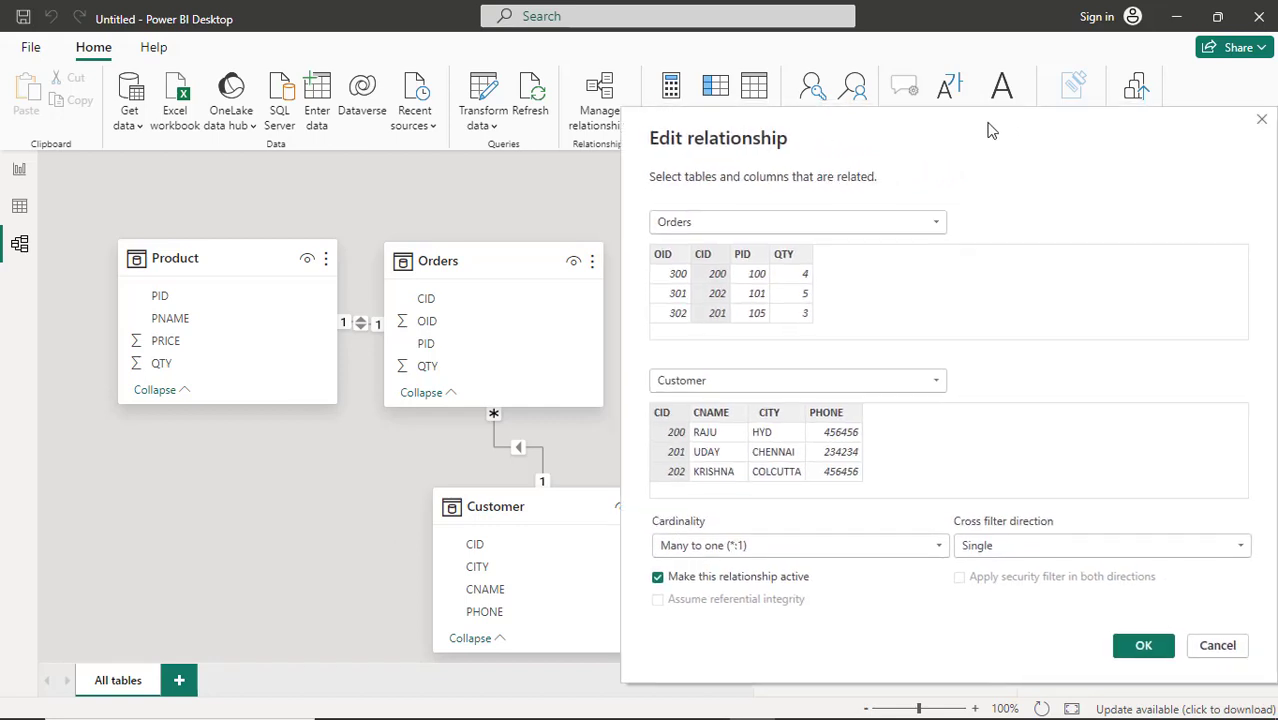
click(1260, 121)
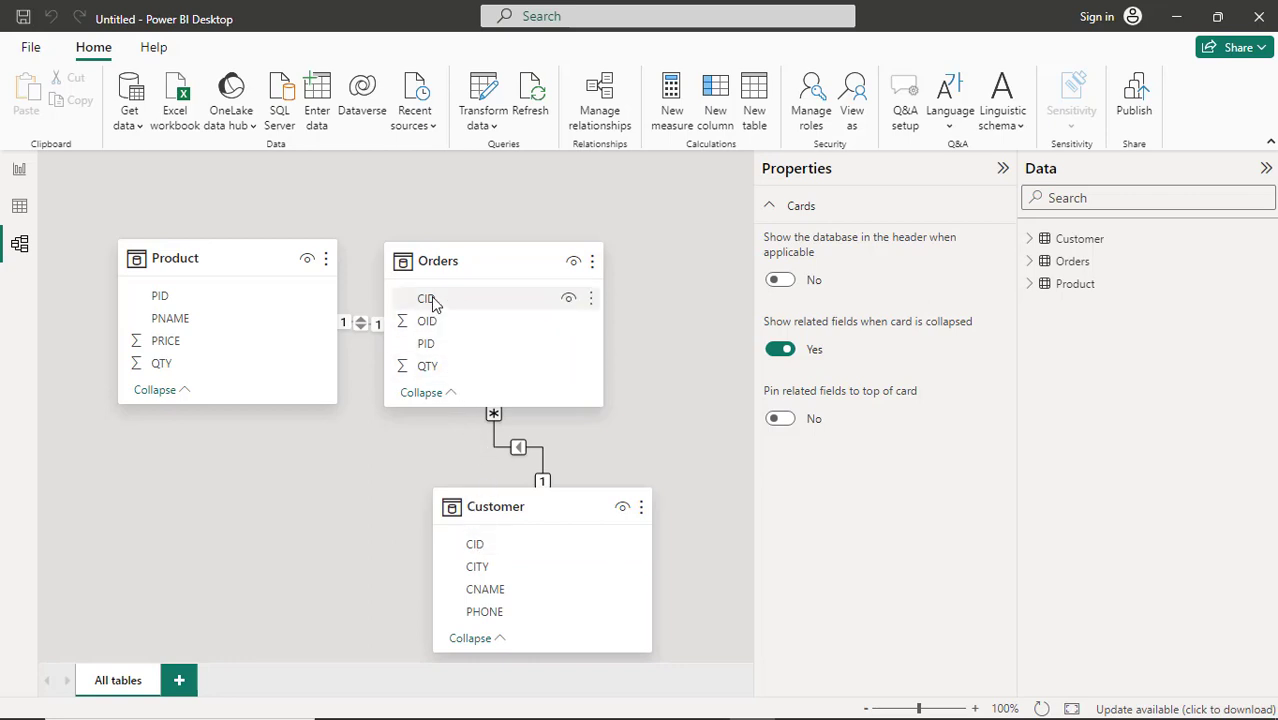
Shift the Product table slightly up and away from Orders, and inspect the relationship between the two tables without changing it
drag(187, 258, 170, 239)
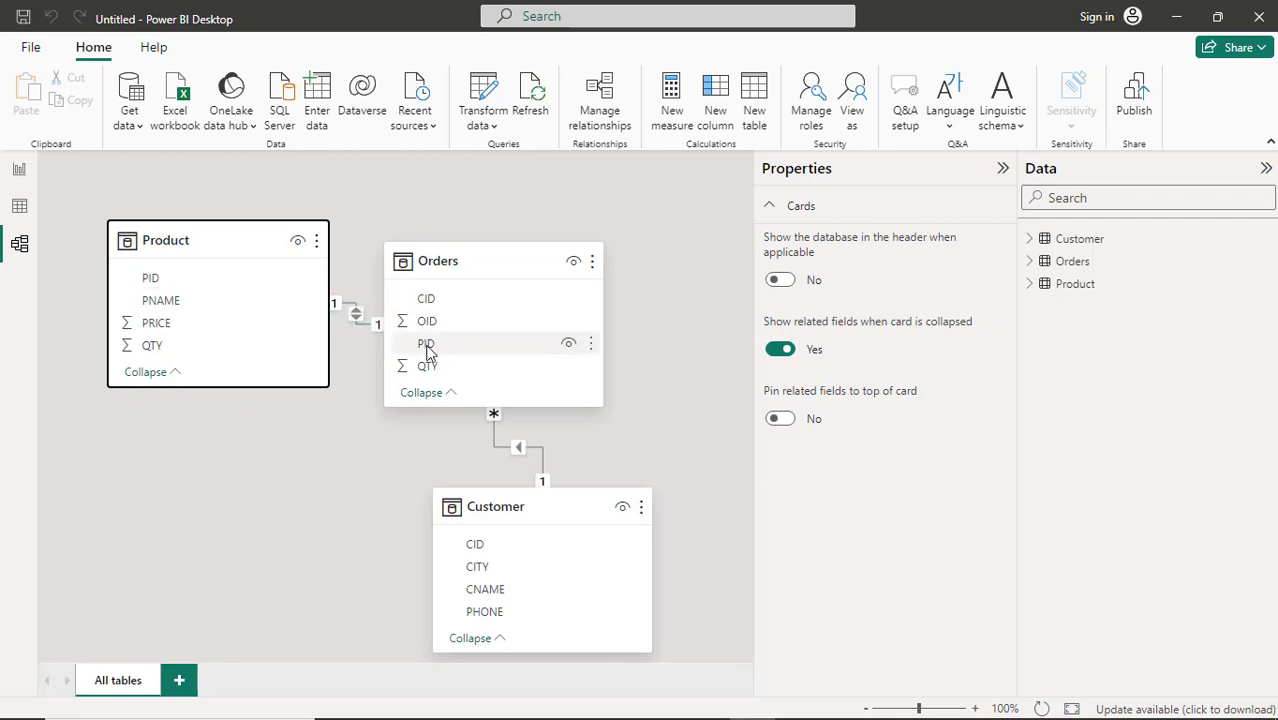
right_click(358, 318)
click(393, 351)
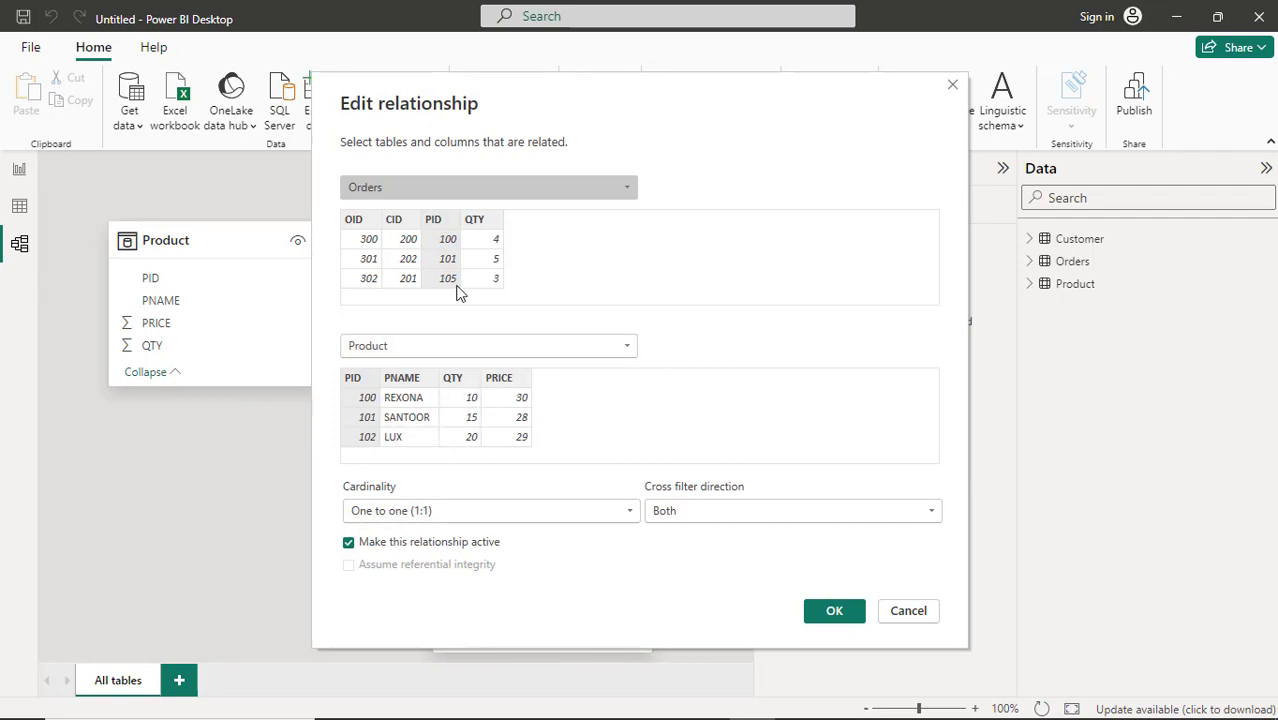
click(890, 618)
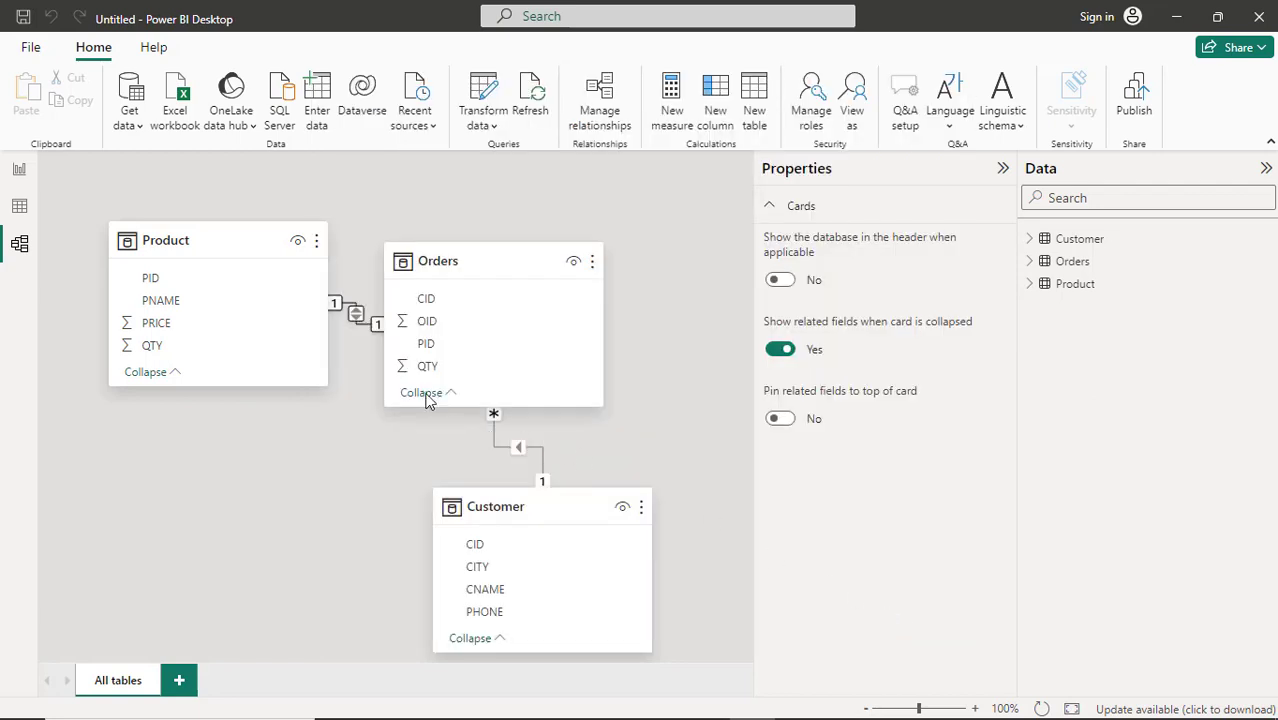
Return to the report view and place an empty table visual in the upper-left area of Page 1
click(19, 172)
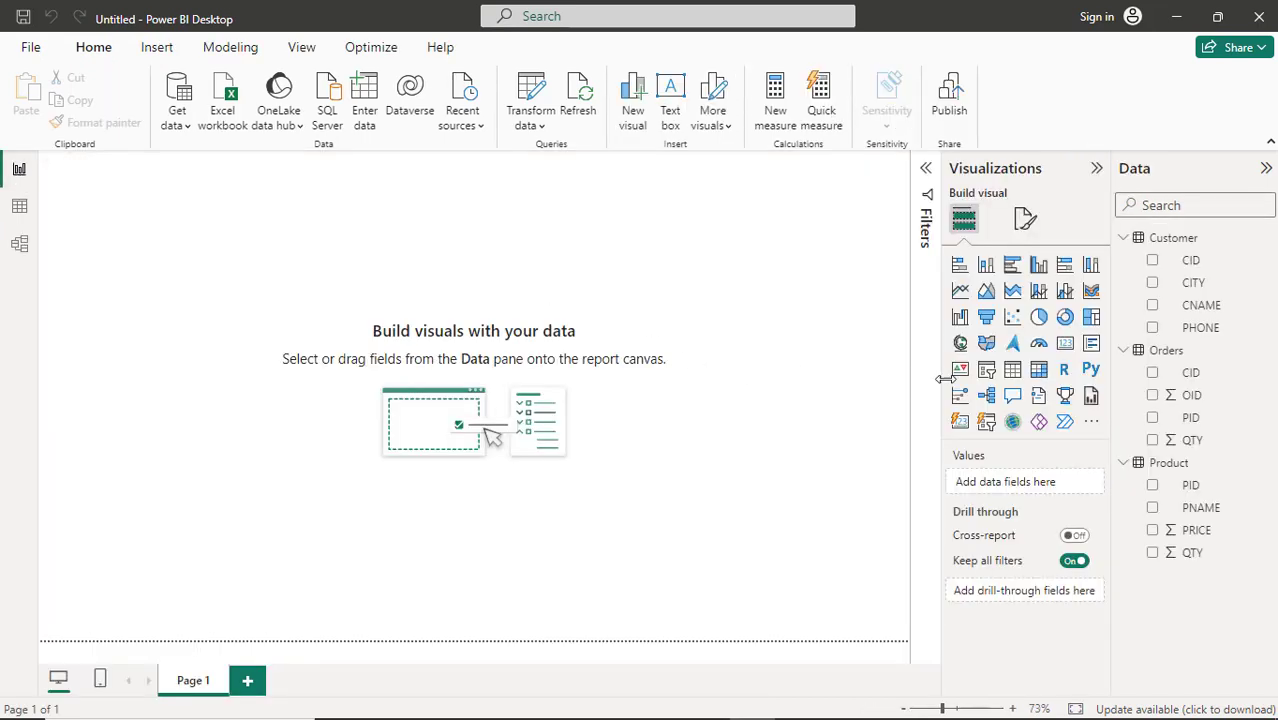
click(1015, 381)
drag(134, 277, 511, 425)
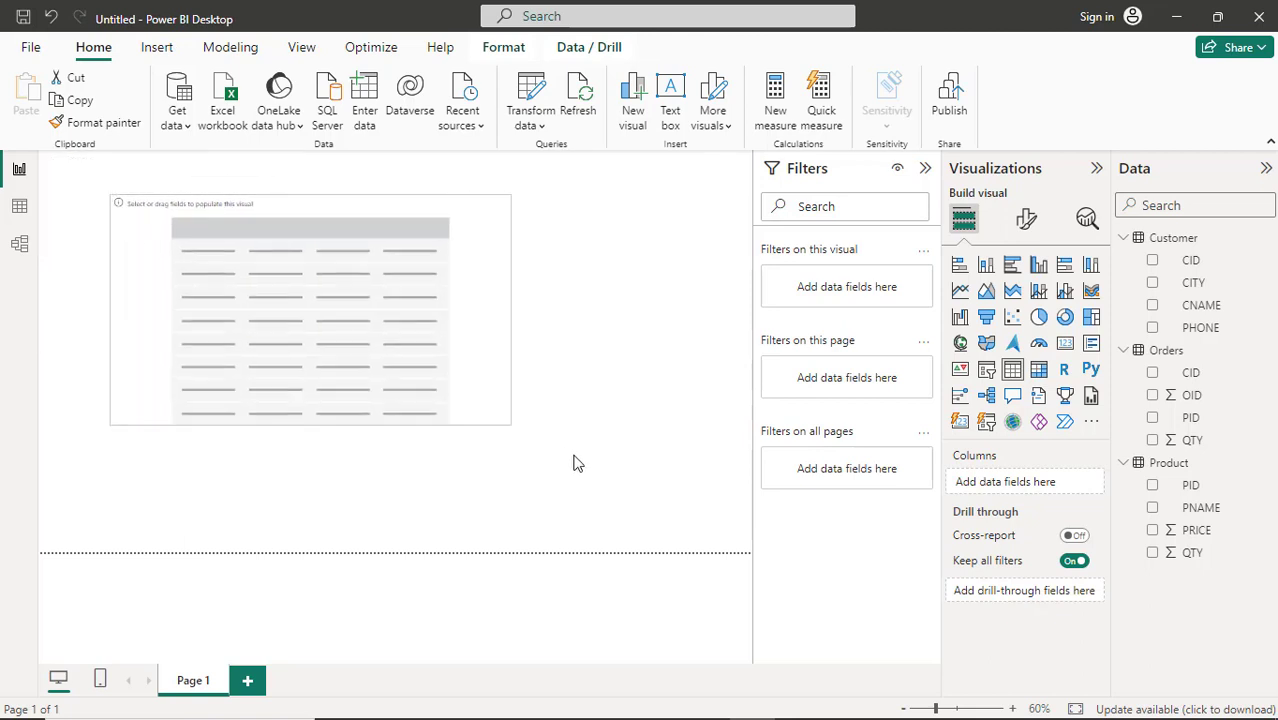
Resize the empty table visual so it reaches closer to the page's left edge and ends slightly further in on its right side
drag(575, 463, 444, 426)
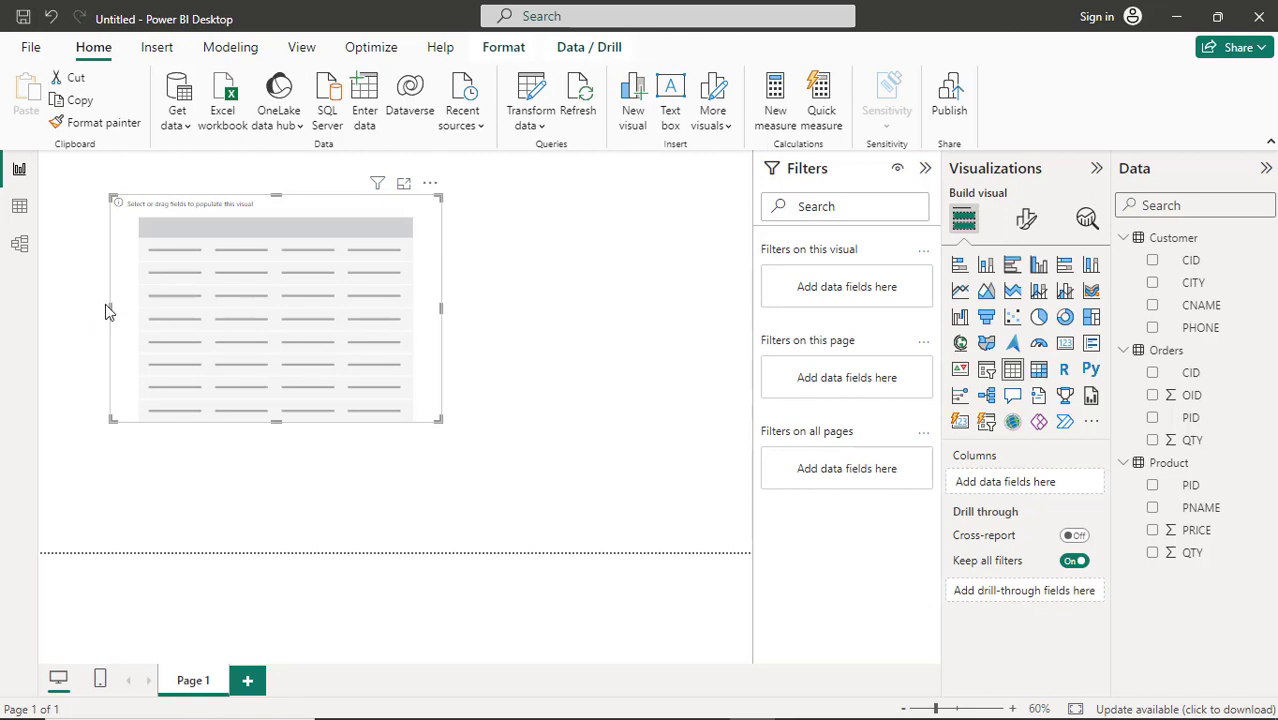
drag(105, 306, 63, 292)
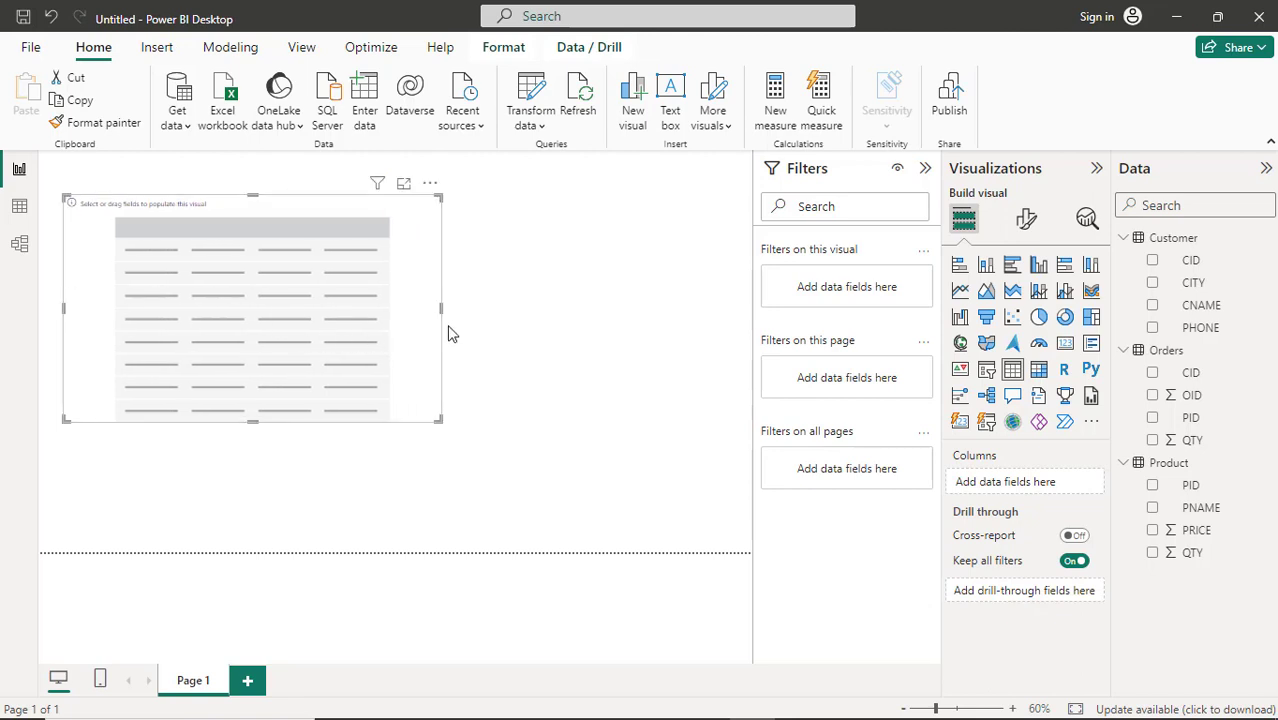
drag(438, 307, 475, 316)
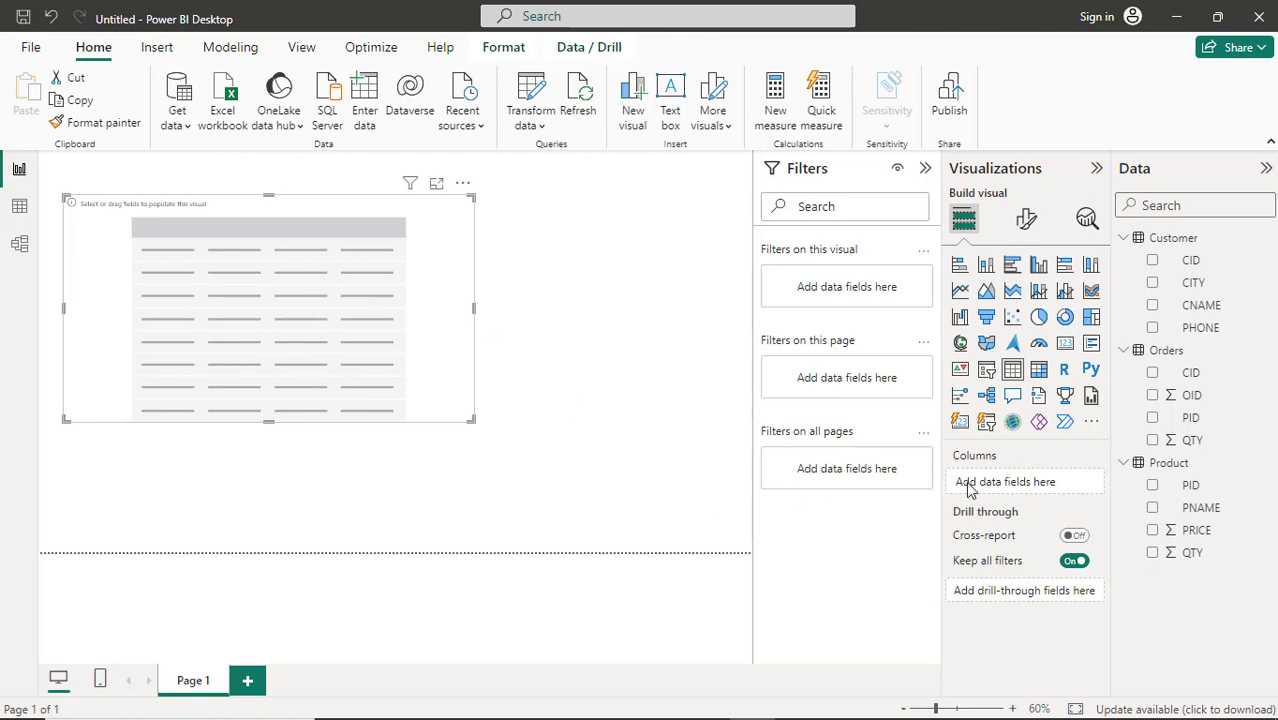
Add the Orders OID field to the table visual without summarization, followed by the Customer CNAME field
click(1153, 396)
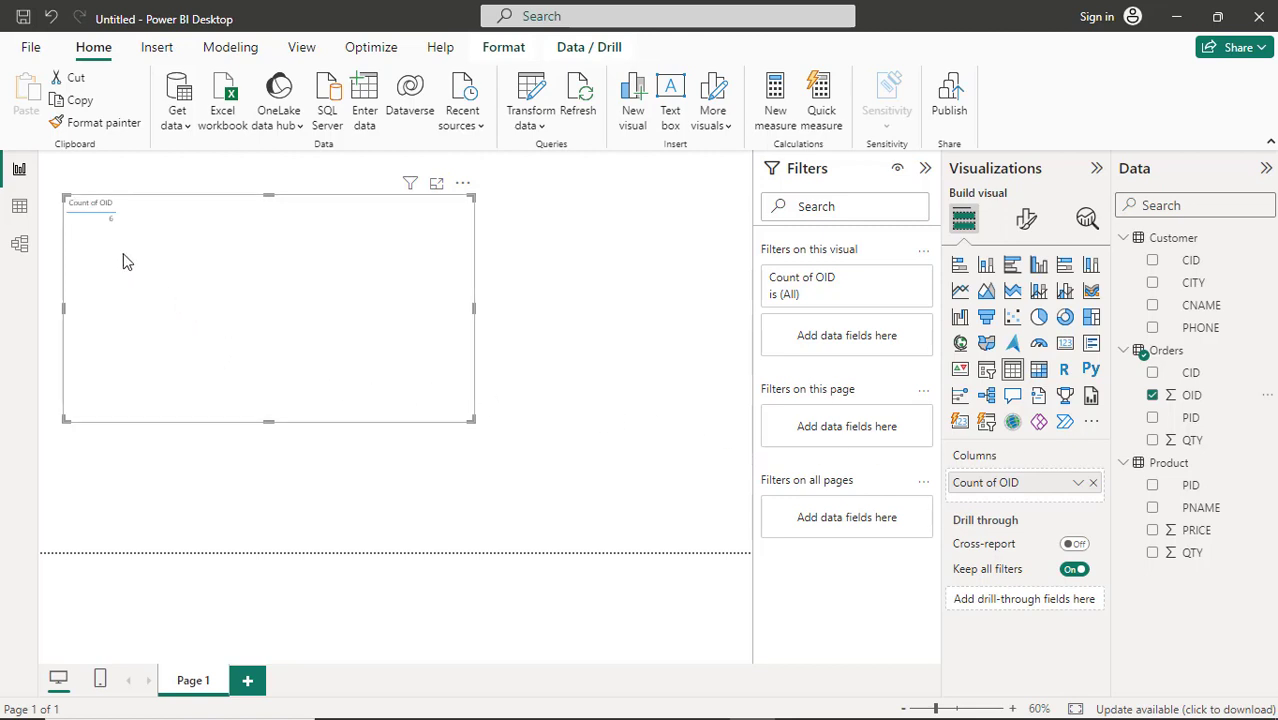
click(1078, 486)
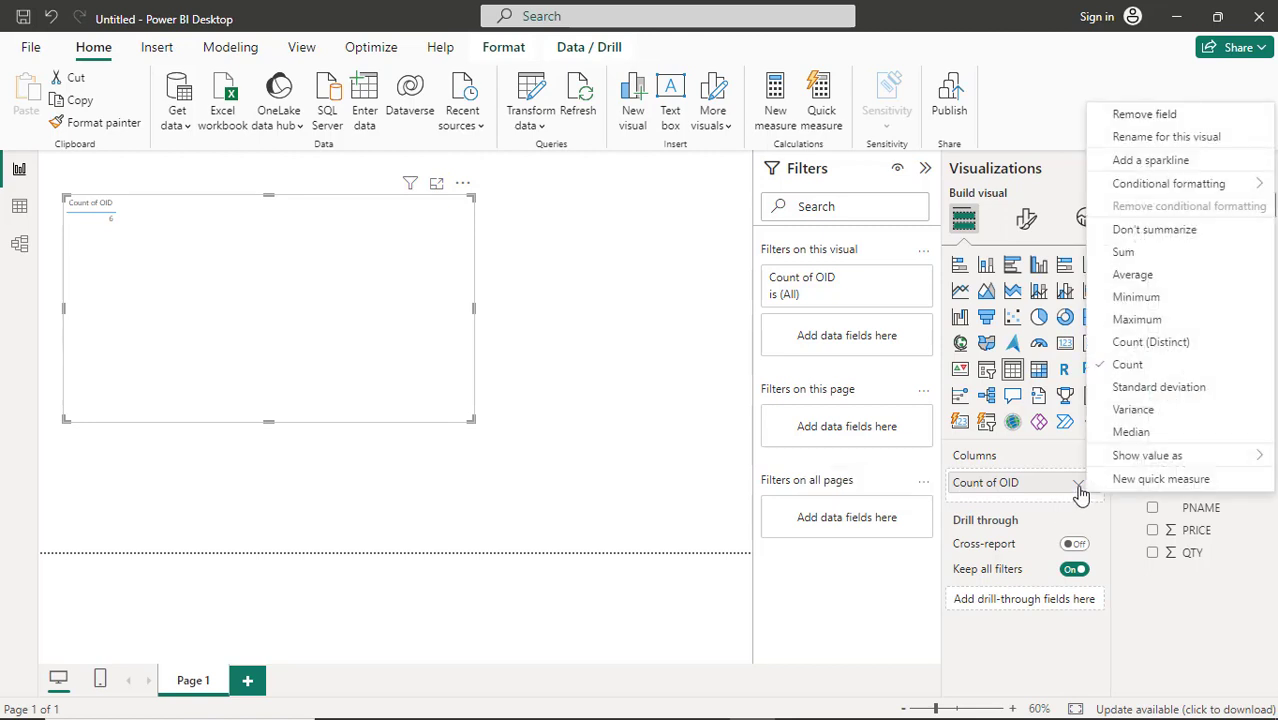
click(1155, 236)
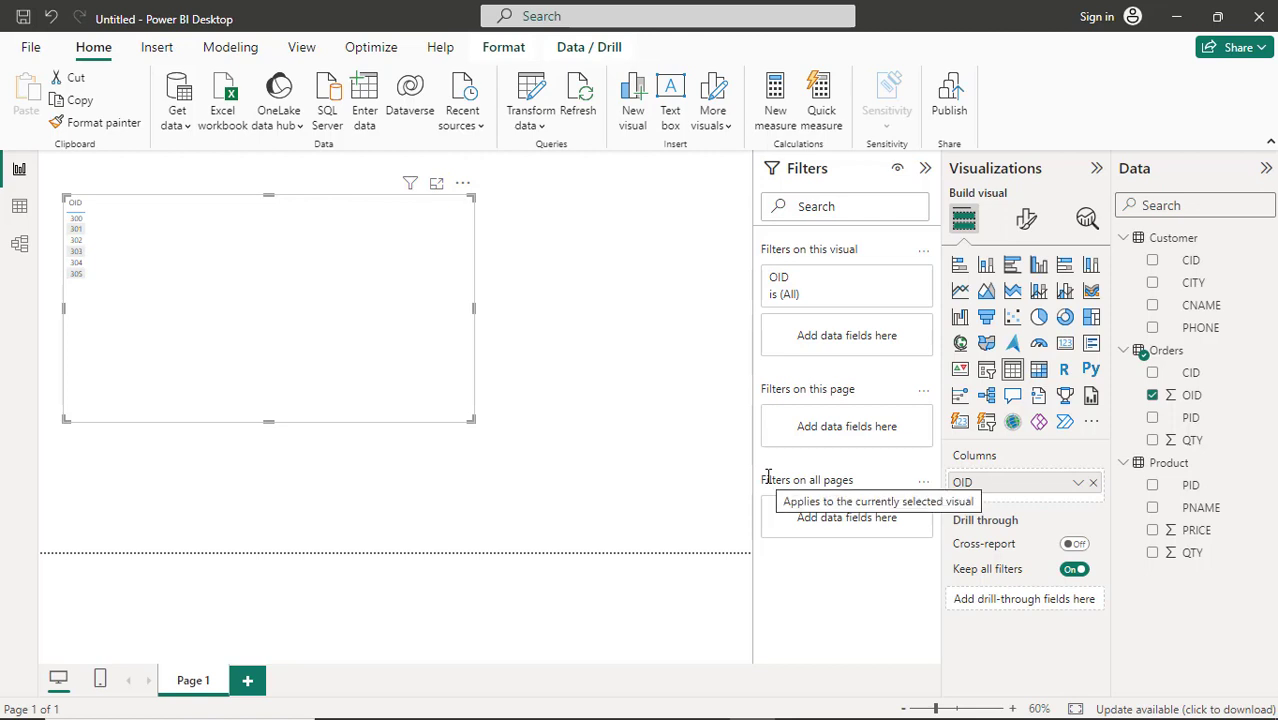
click(1155, 309)
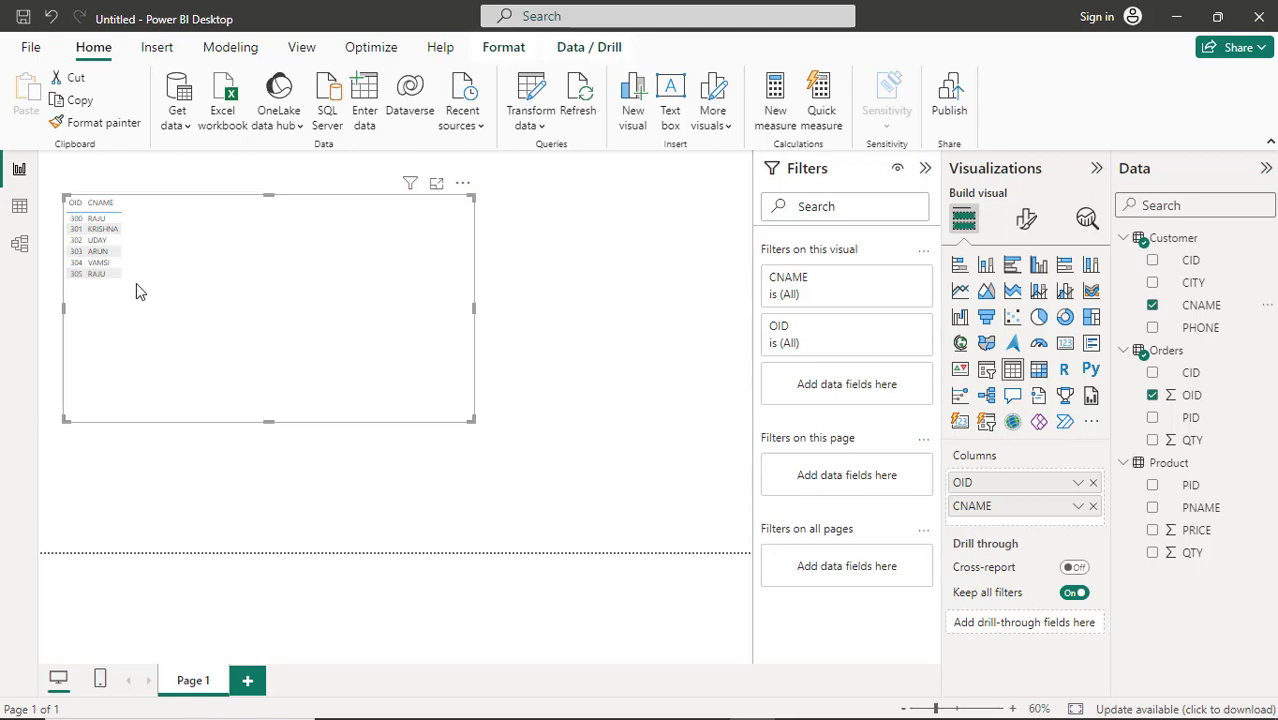
Switch to the ORDER_processing workbook in Excel, check the CIDs of orders 300 and 305 against the Customer sheet, and return to Power BI
key(alt+Tab)
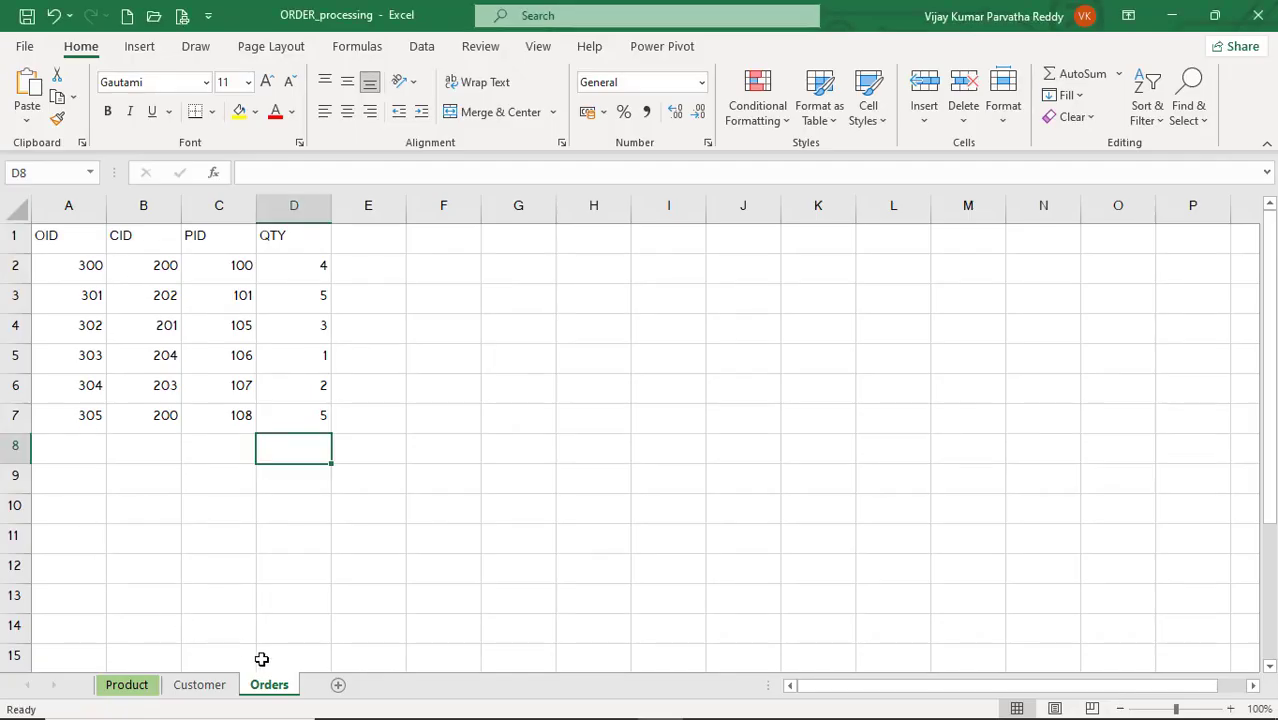
click(99, 269)
click(152, 268)
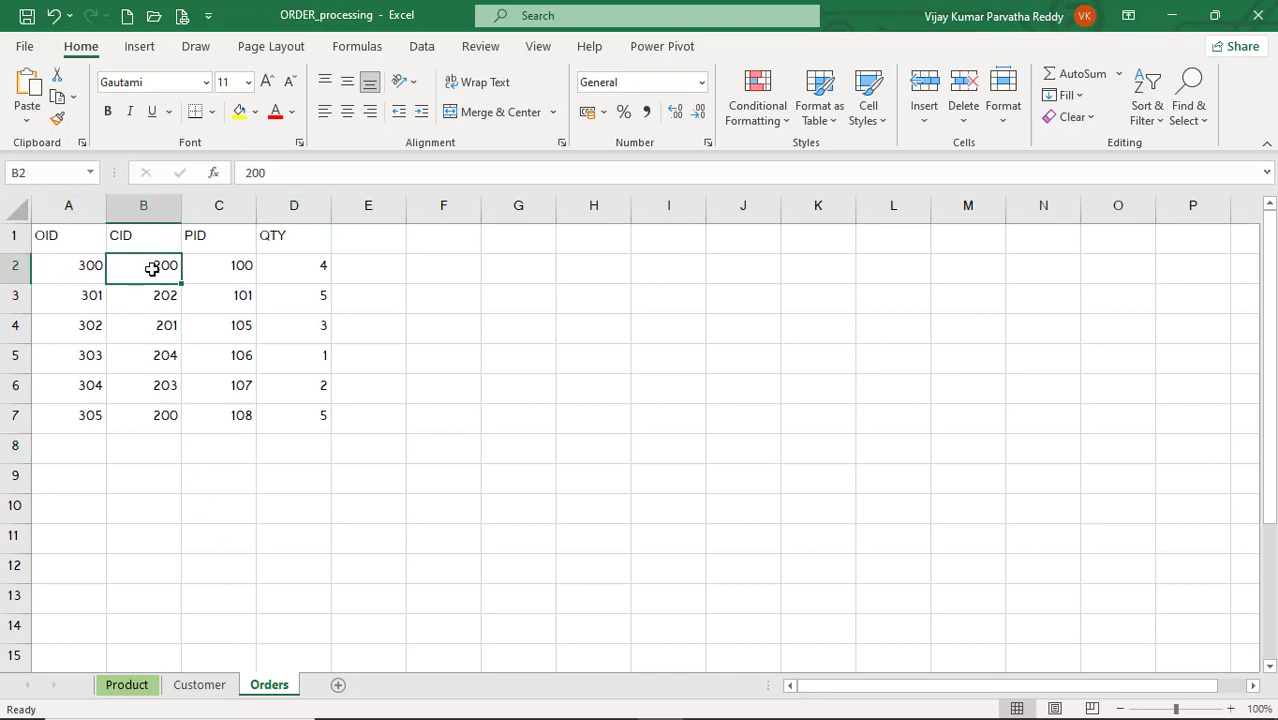
click(92, 418)
click(162, 425)
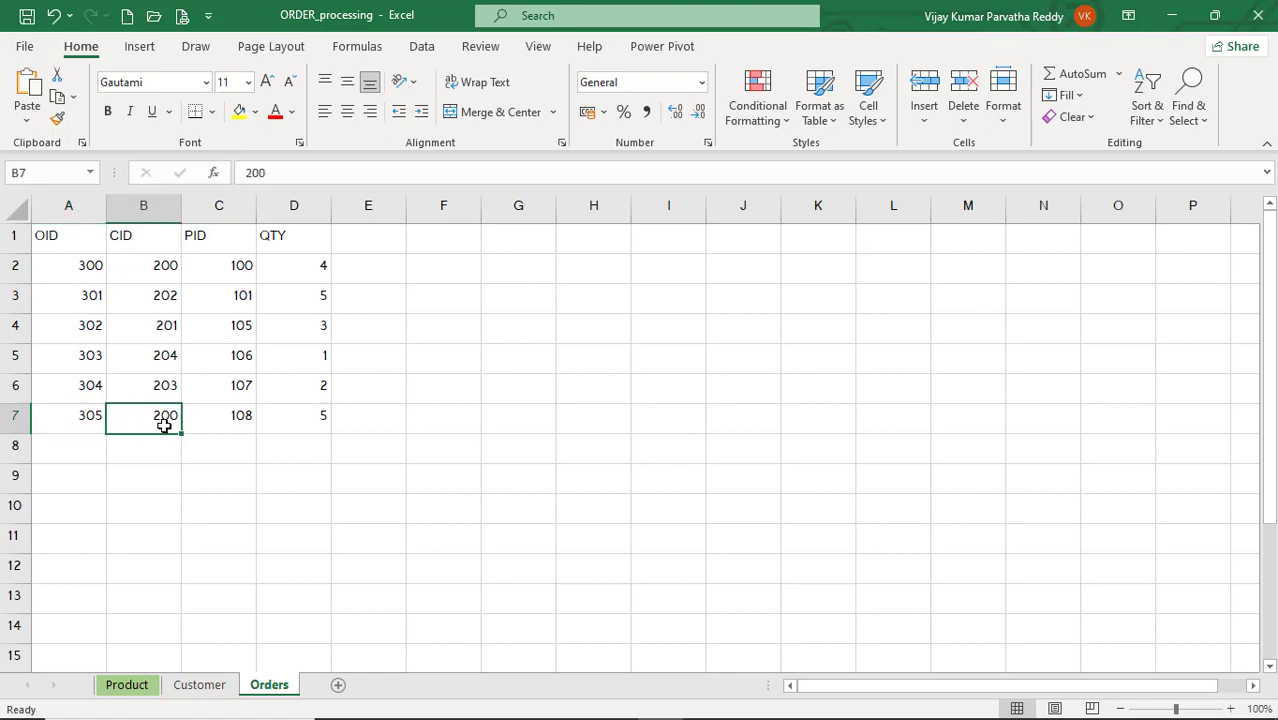
click(216, 686)
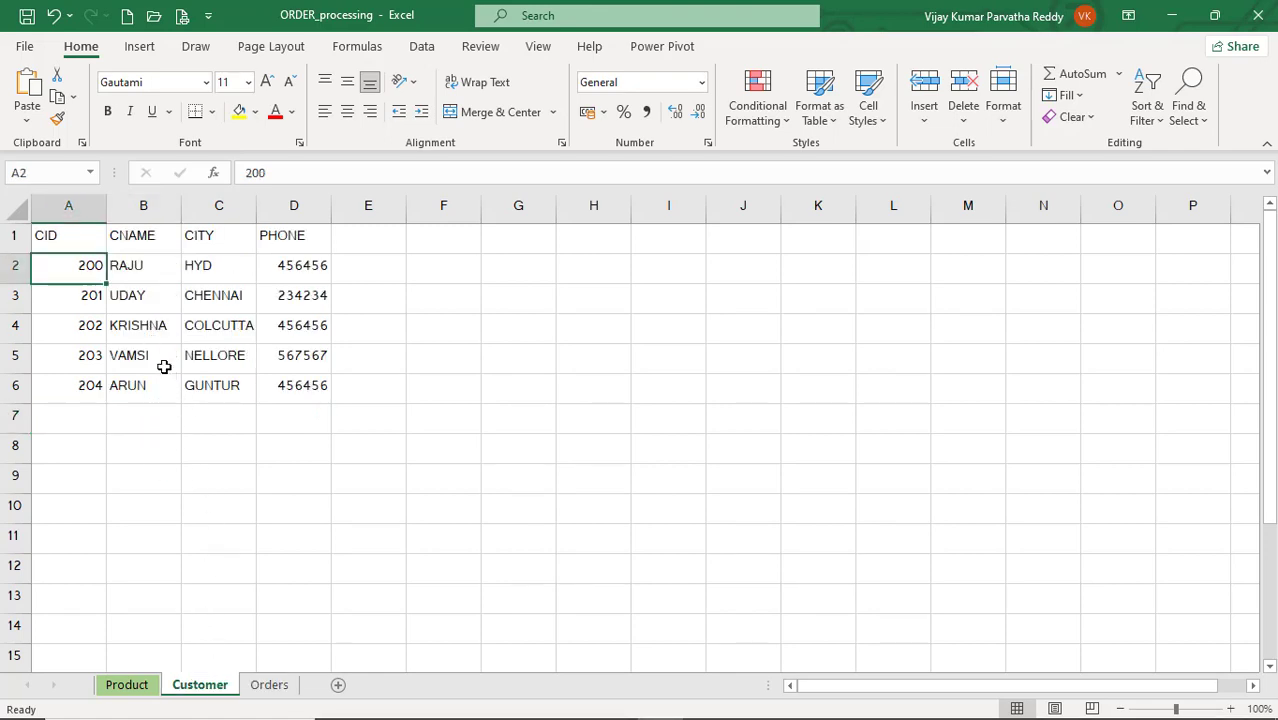
key(alt+Tab)
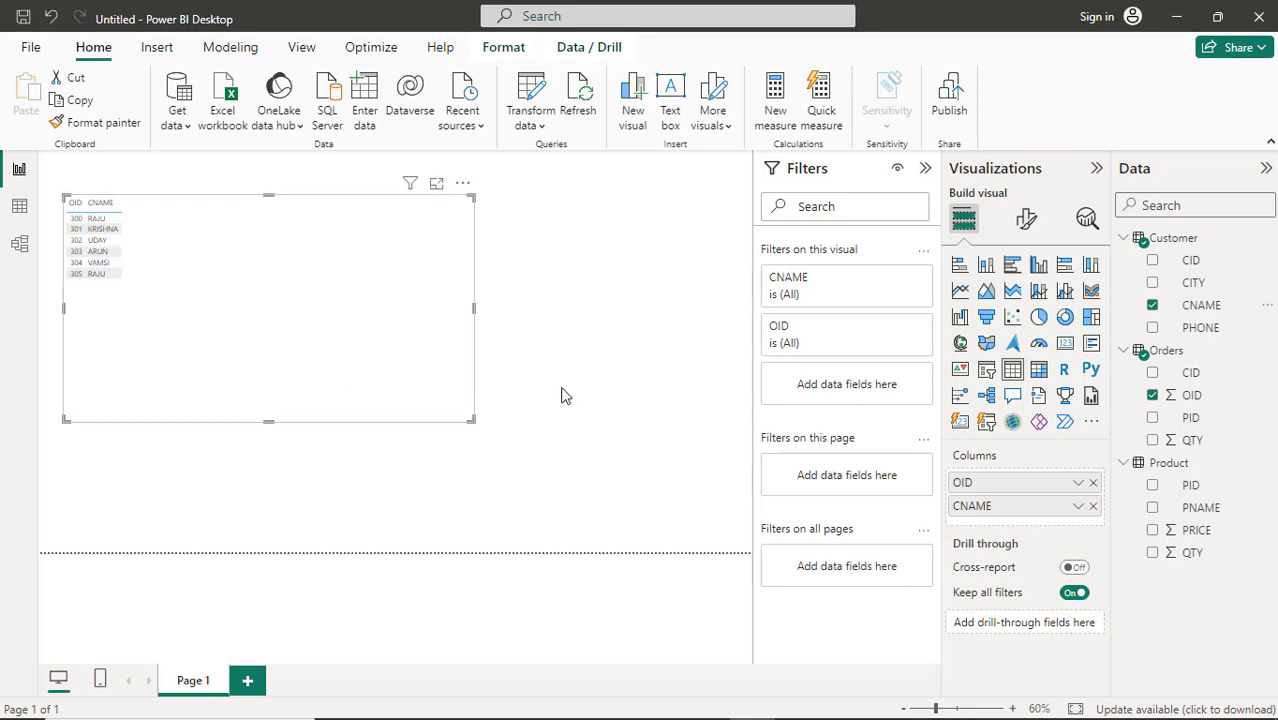
Add Product PNAME and Orders QTY to the table visual, with QTY set to Don't summarize
click(1153, 508)
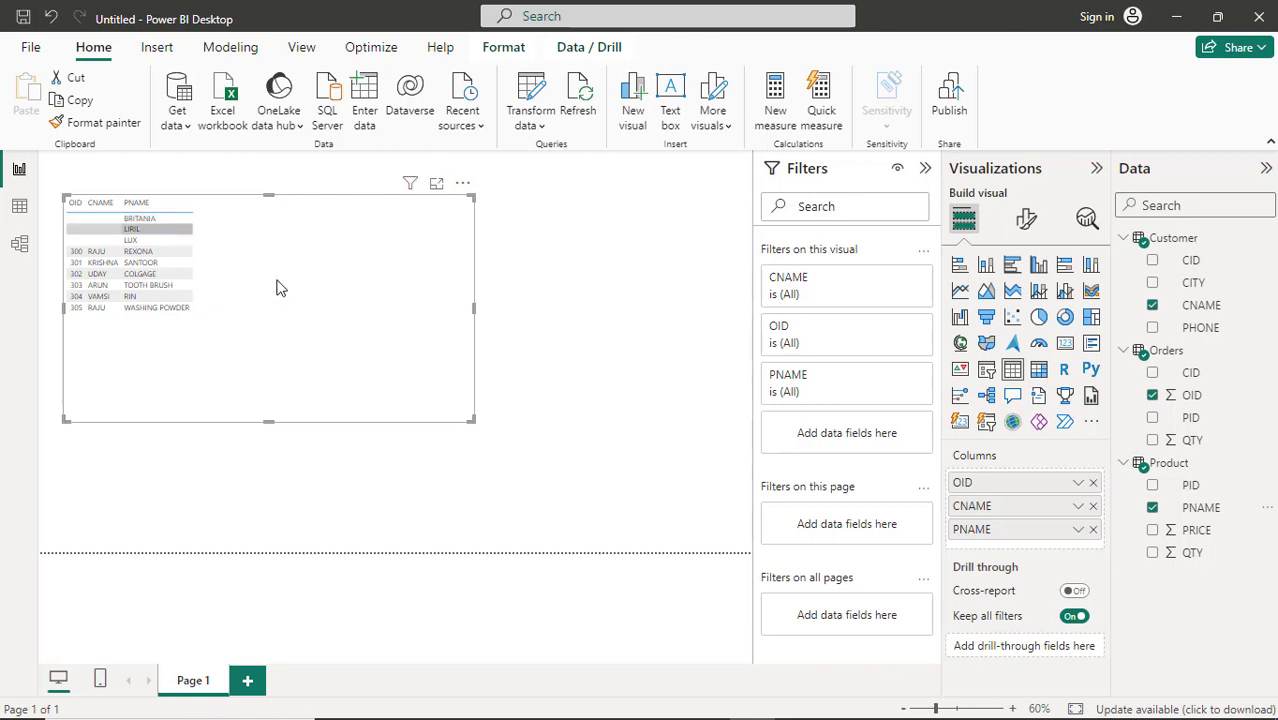
click(1152, 441)
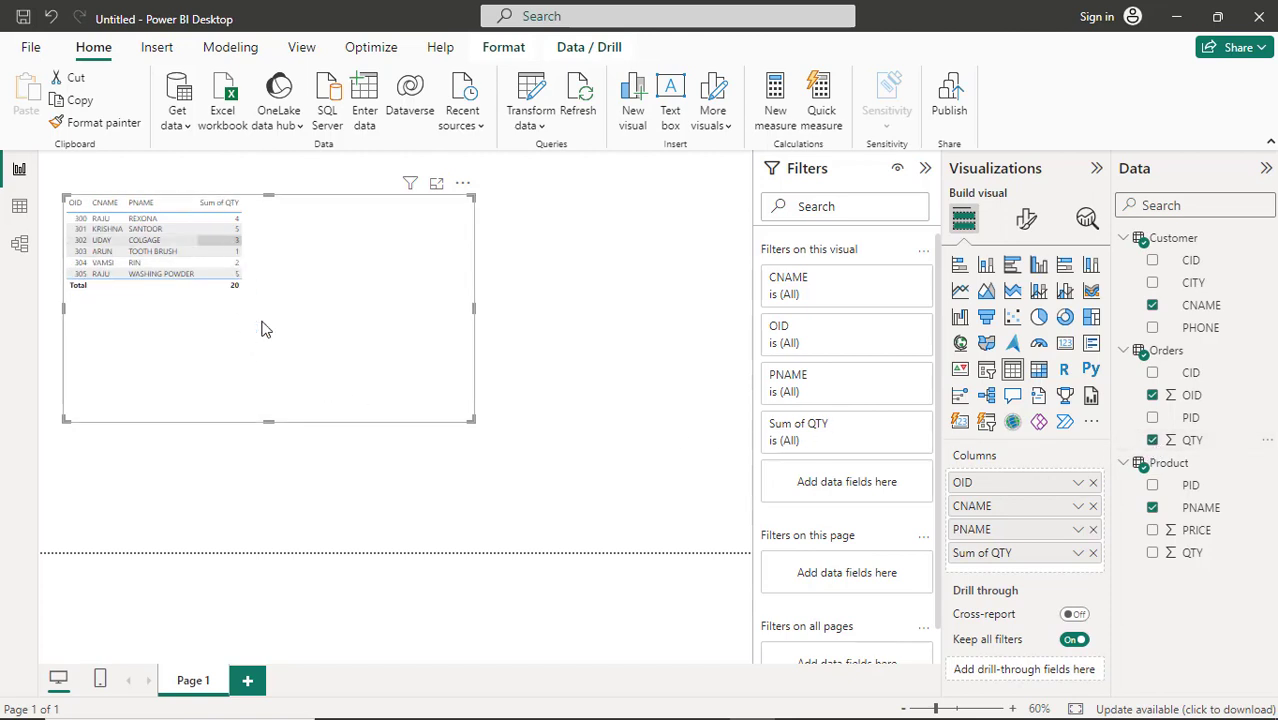
click(1078, 554)
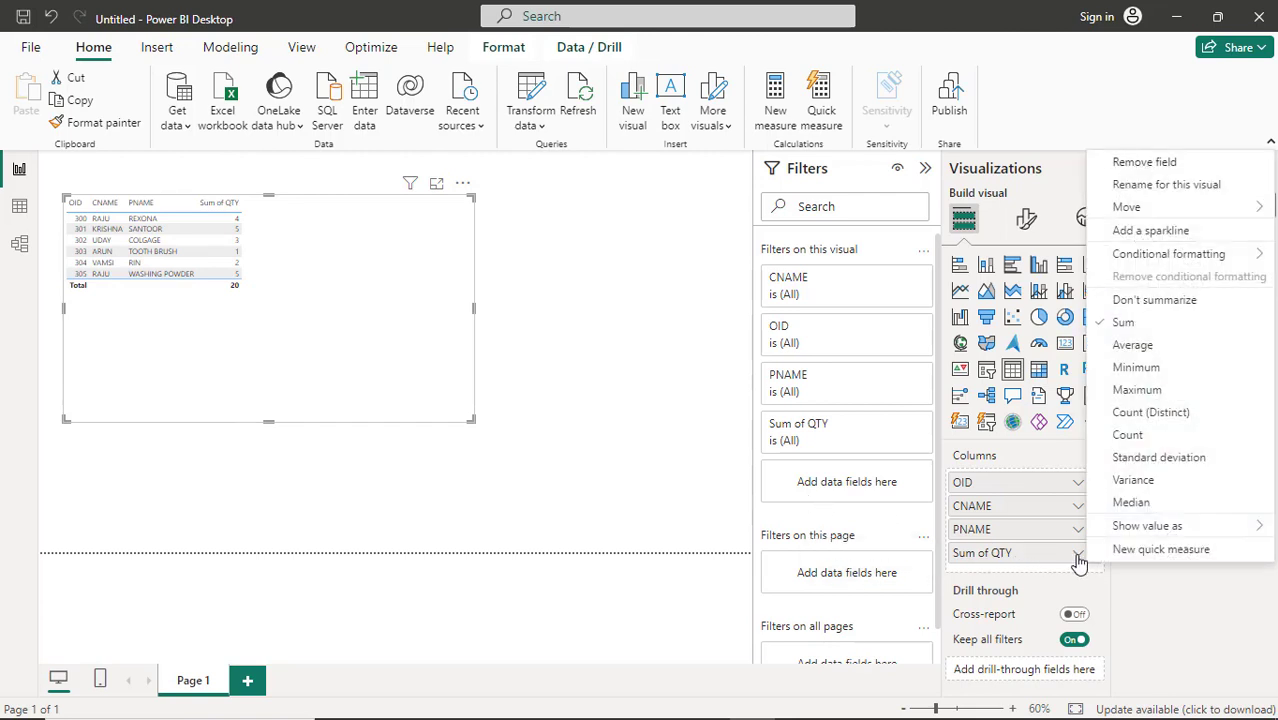
click(1138, 302)
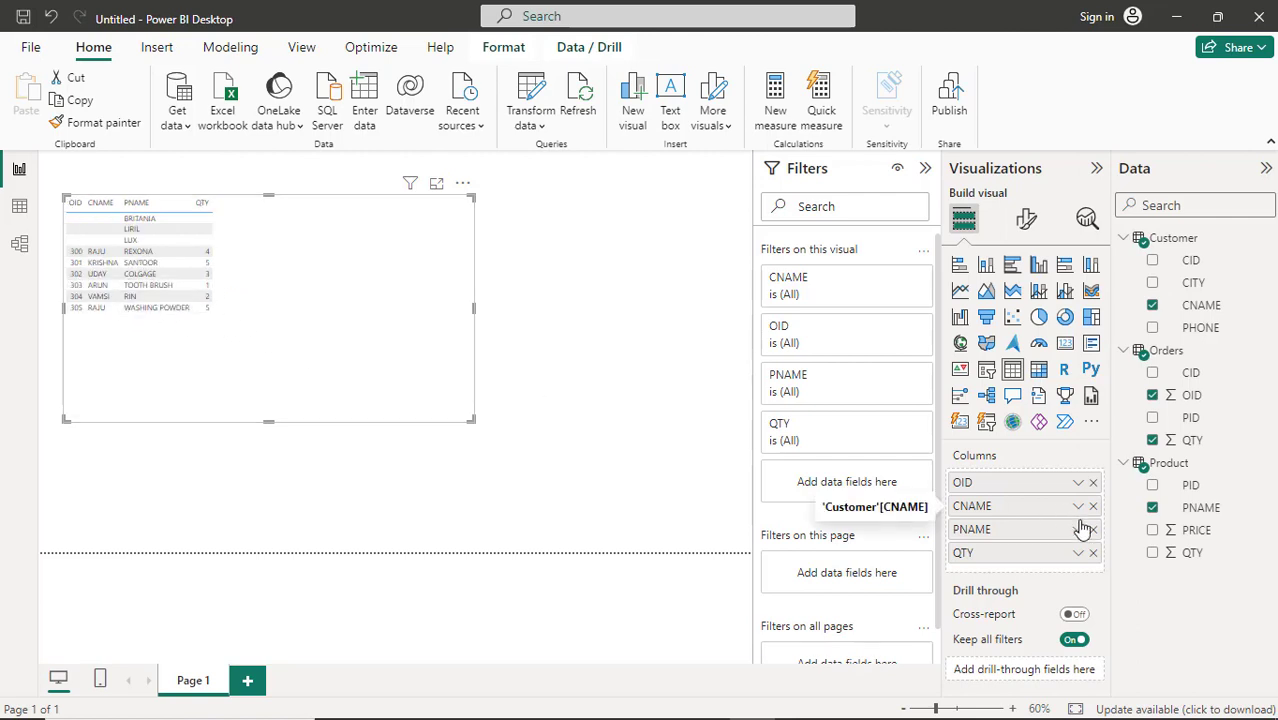
Add the Product PRICE field to the table visual and set it to Don't summarize
click(1153, 531)
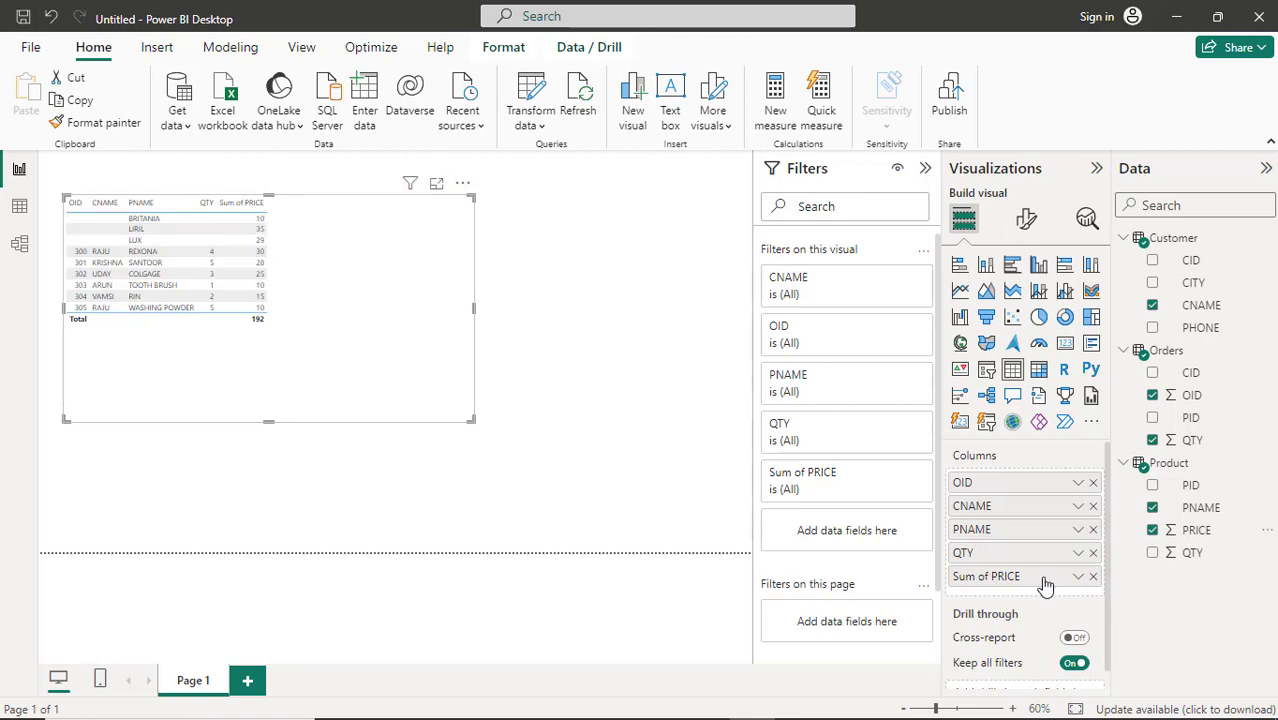
click(1077, 578)
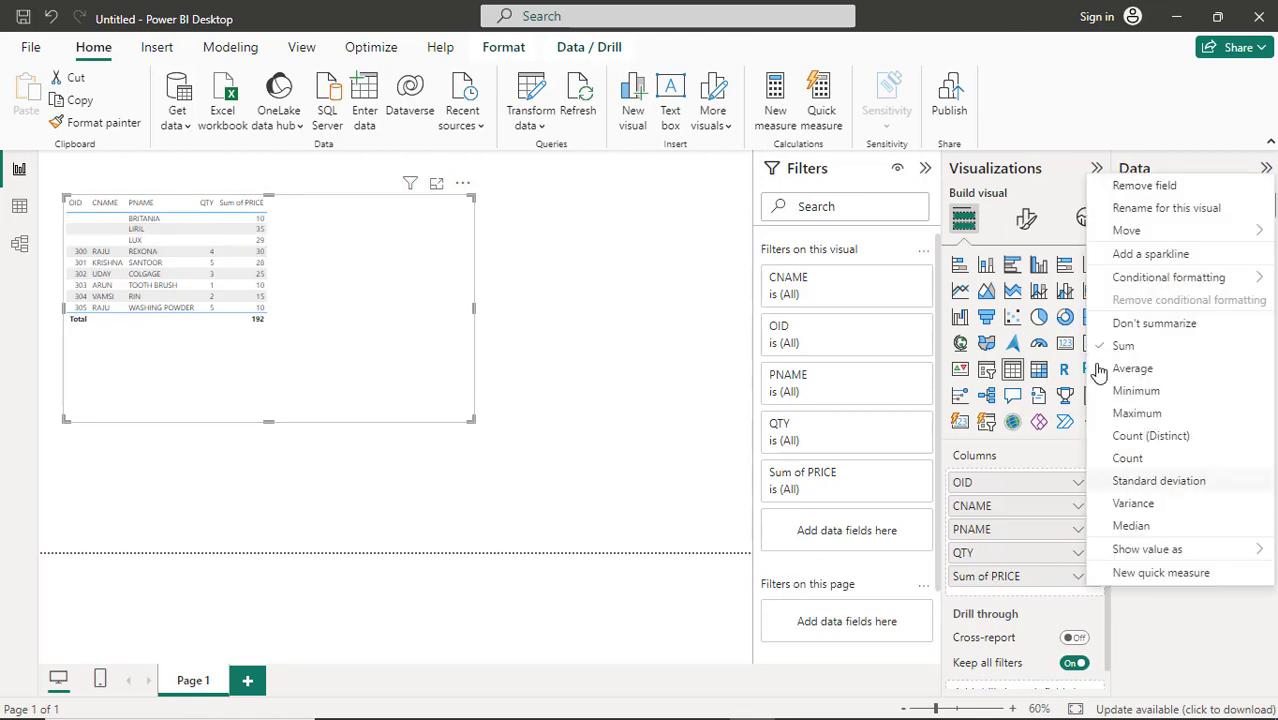
click(1122, 324)
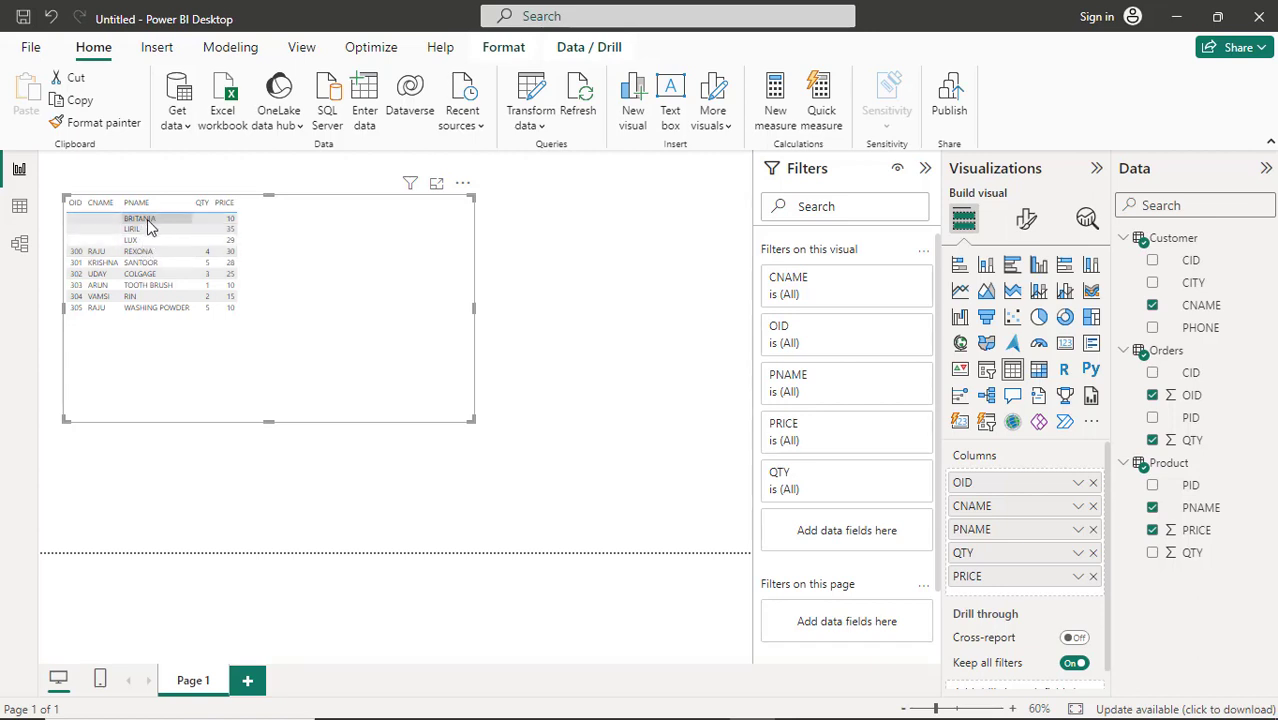
In the model view, set the Product–Orders relationship's cardinality to Many to one (*:1) and check the table visual in the report view
click(19, 246)
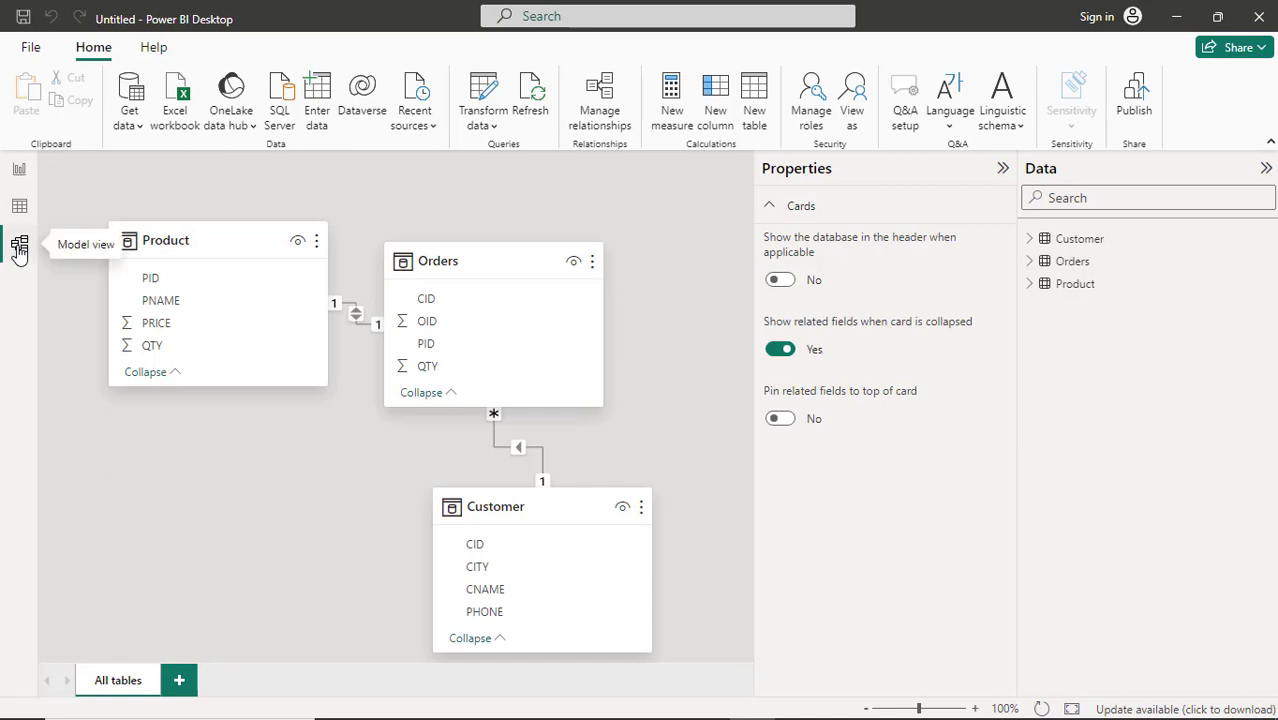
right_click(357, 316)
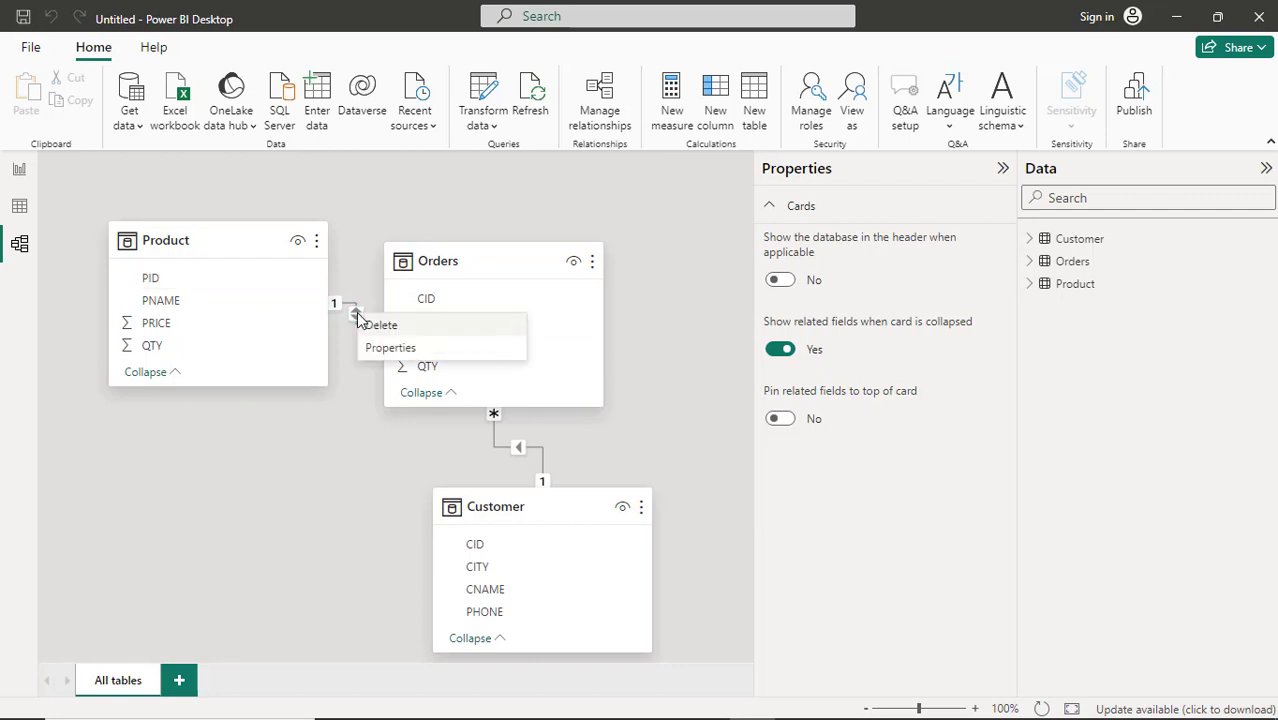
click(392, 349)
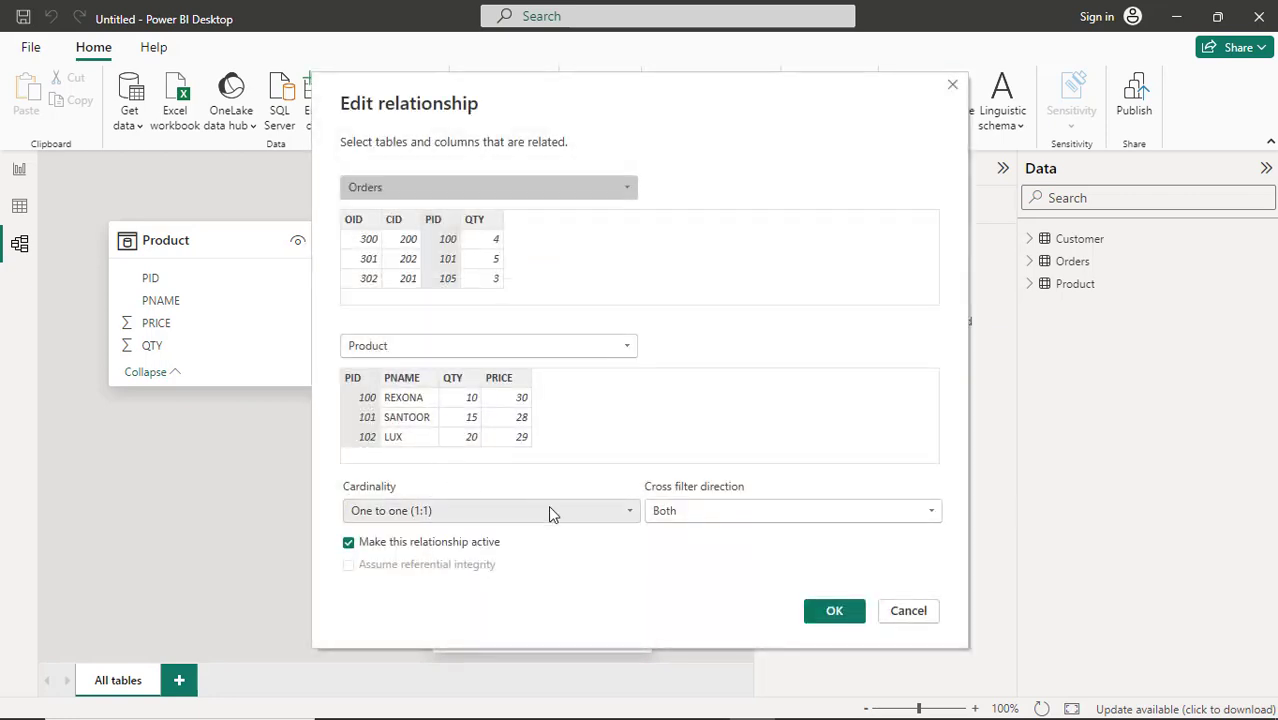
click(628, 510)
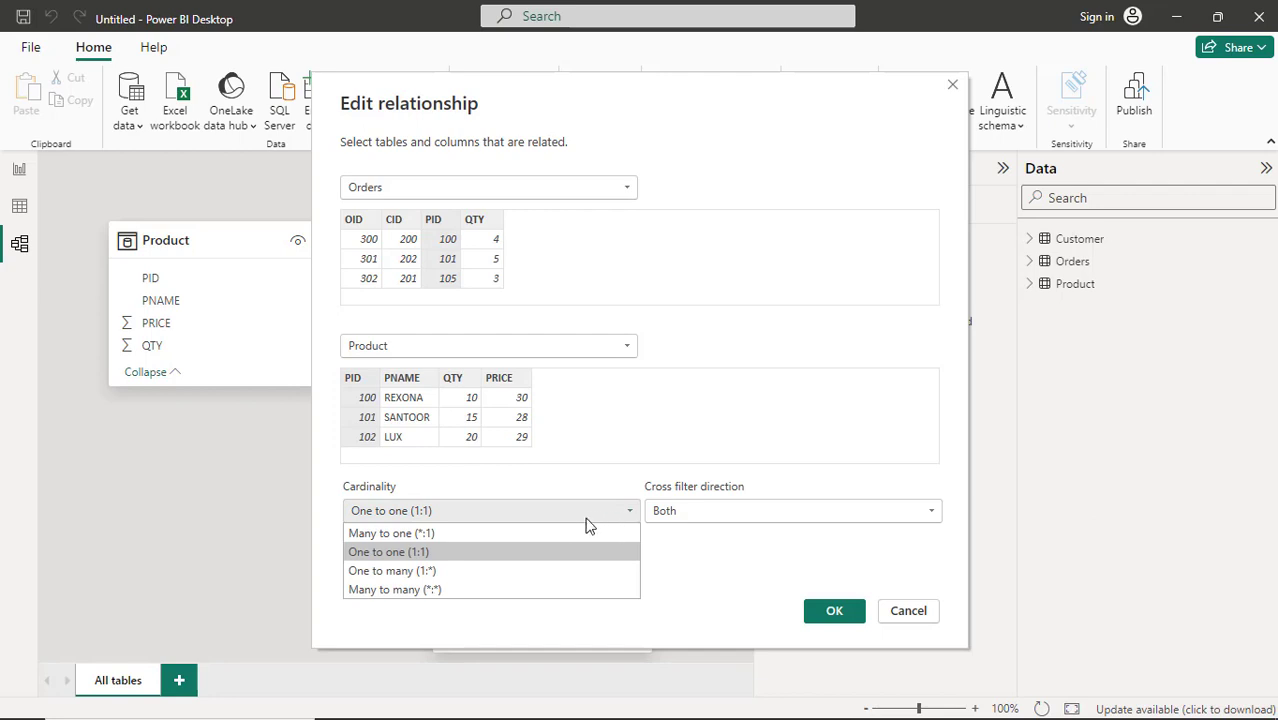
click(437, 536)
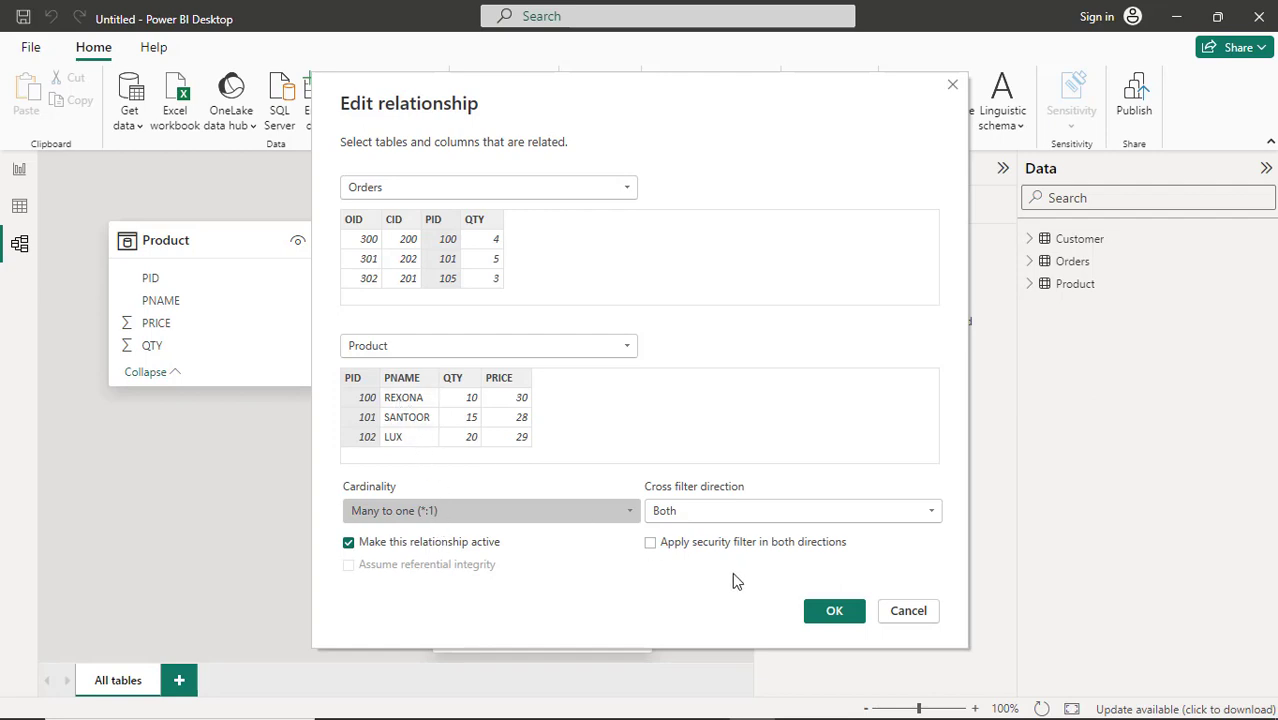
click(836, 613)
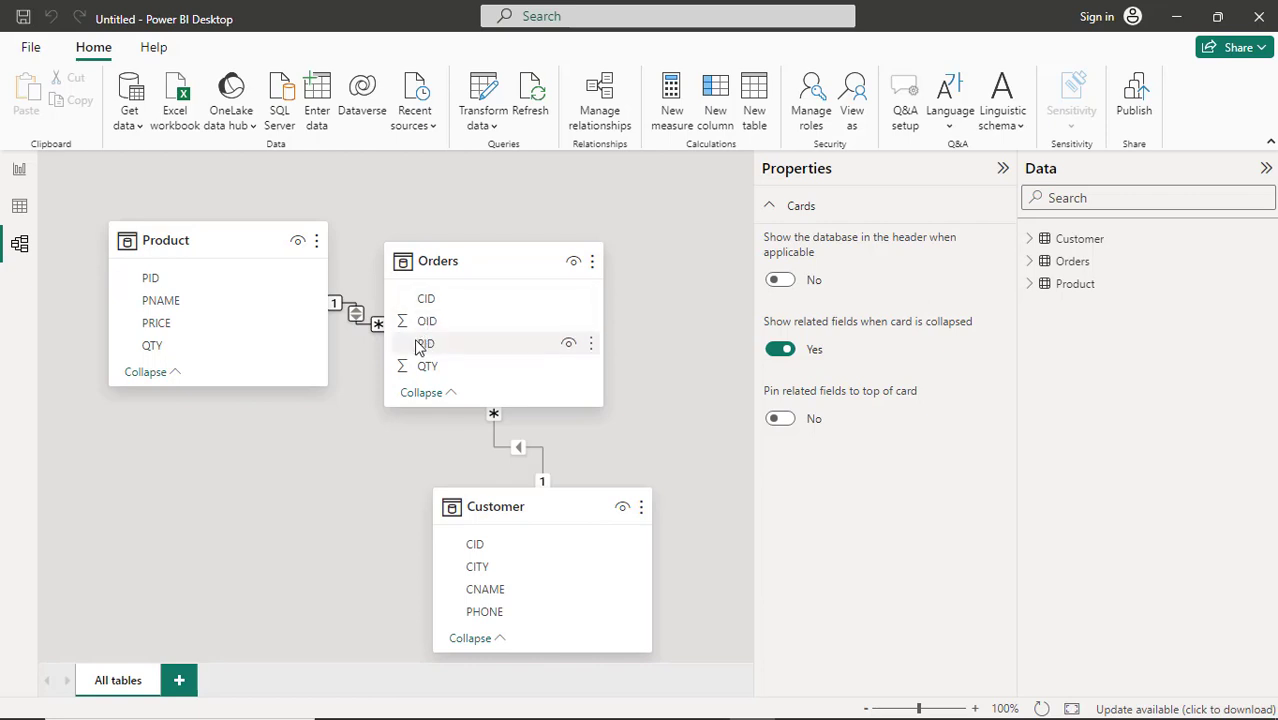
click(19, 174)
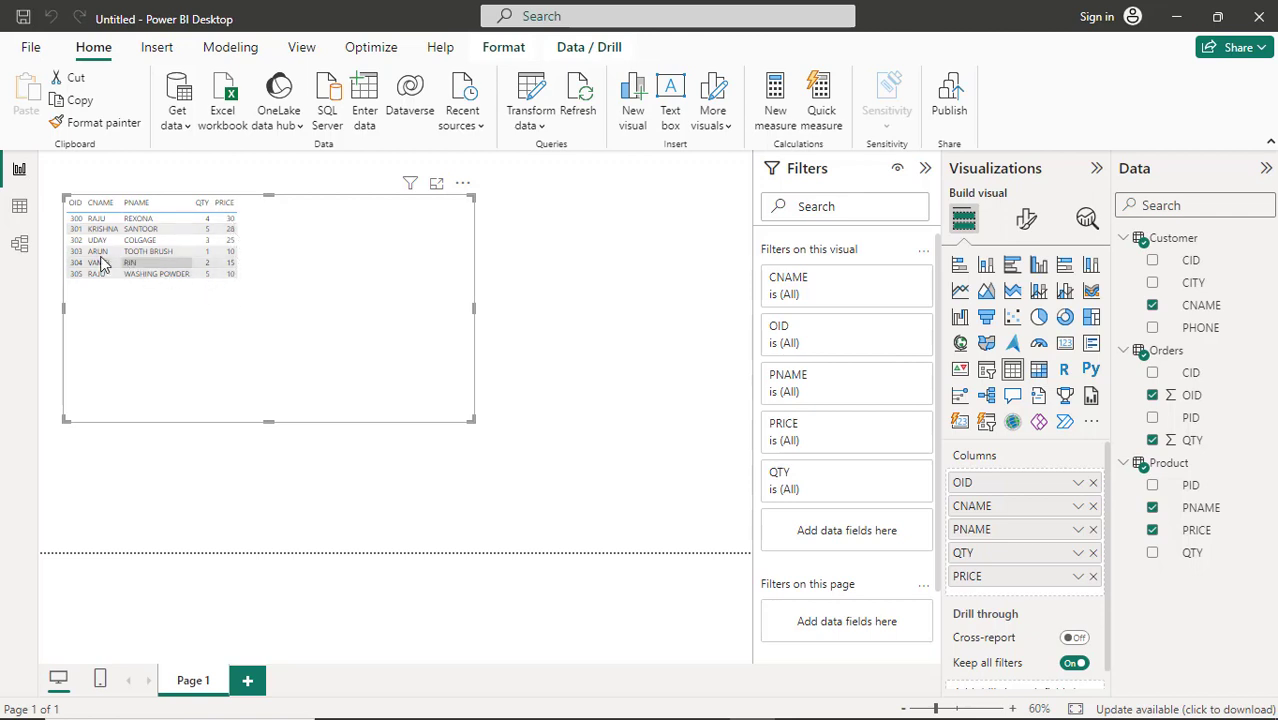
In the model view, set the cardinality of the relationship between Orders and Product to Many to many (*:*)
click(22, 248)
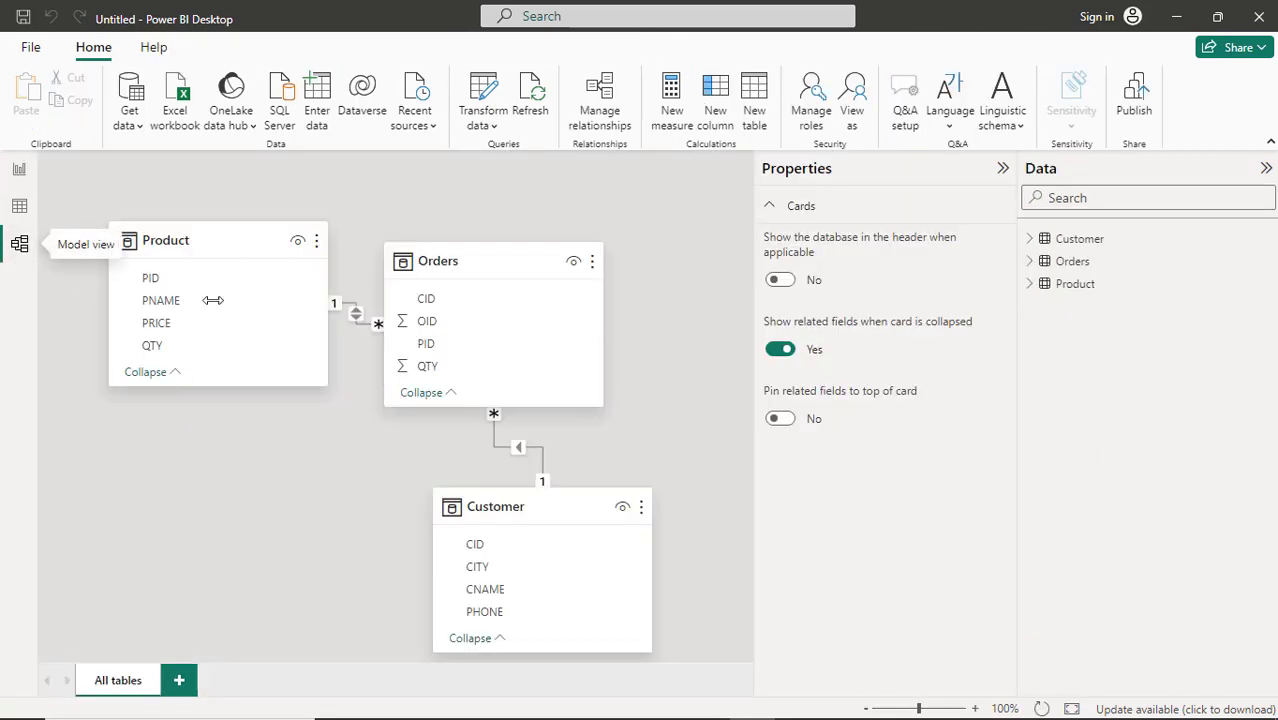
right_click(355, 318)
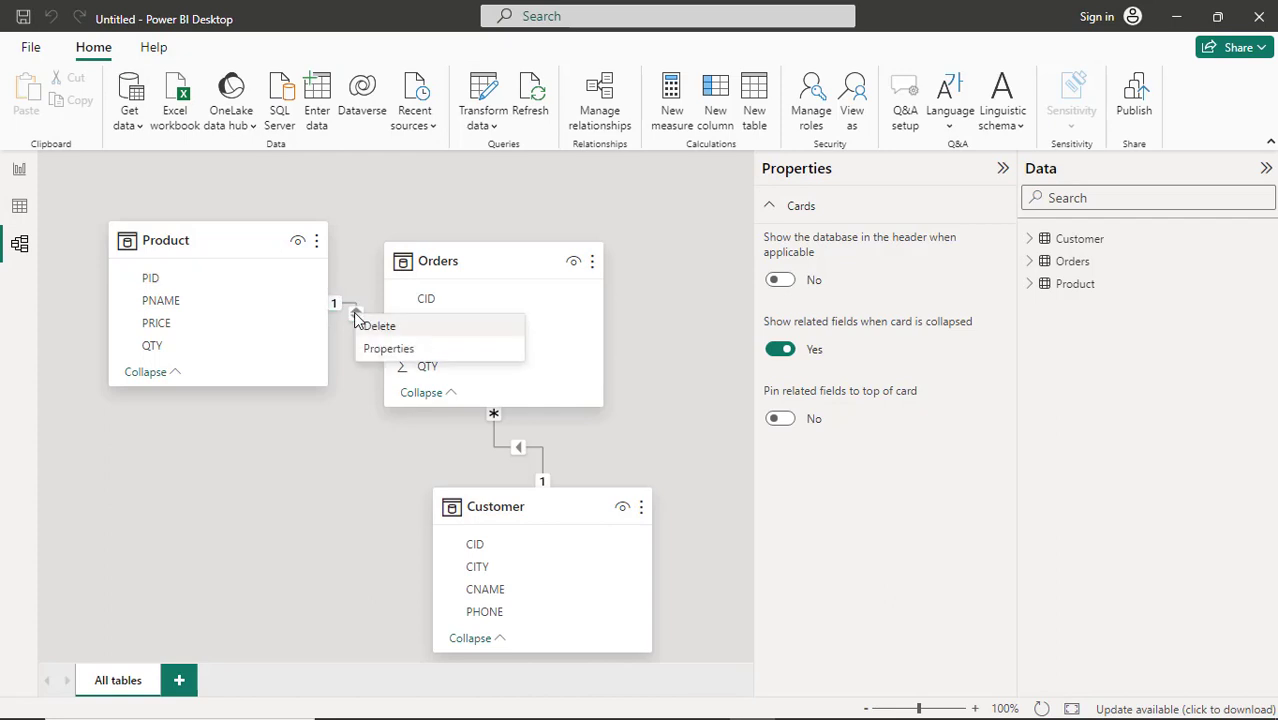
click(390, 356)
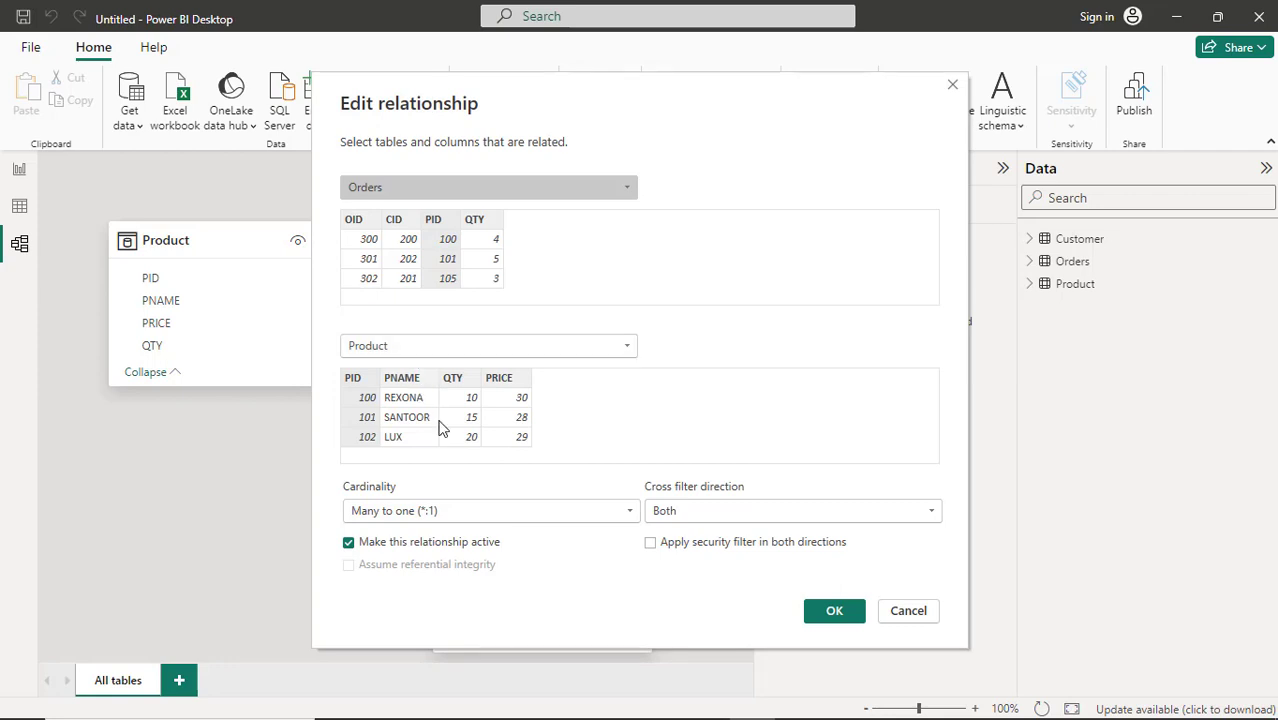
click(628, 514)
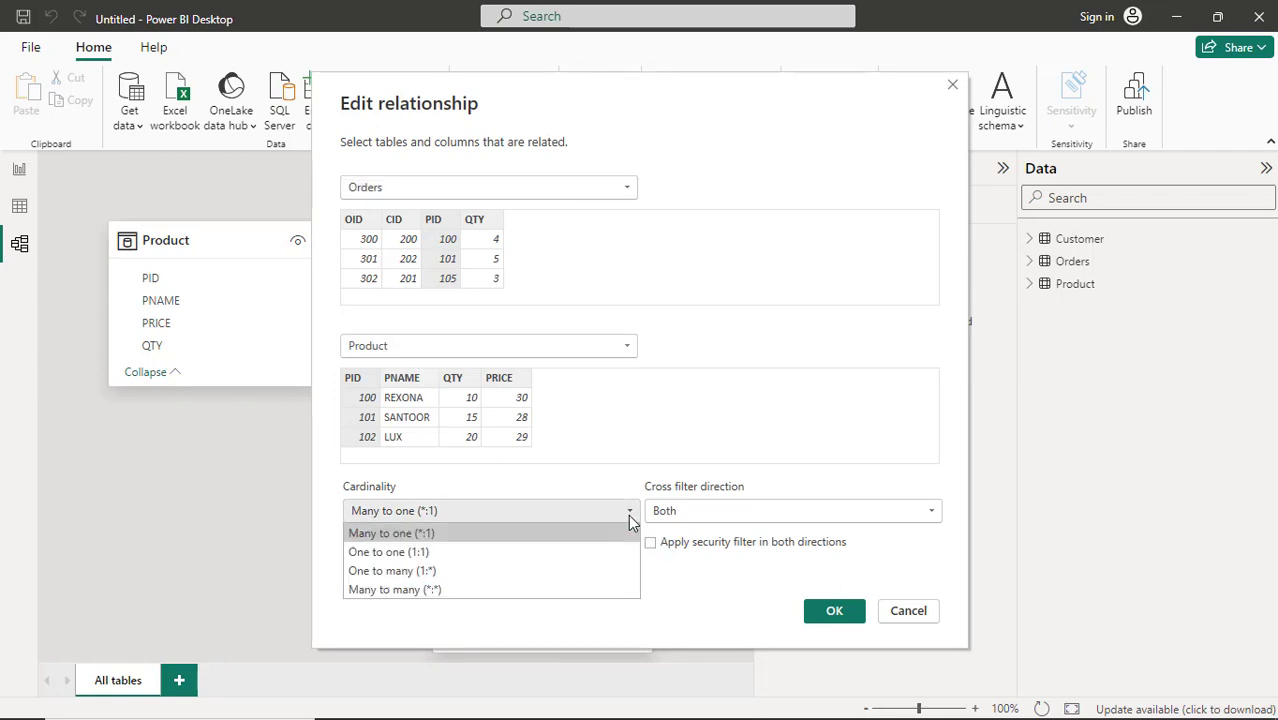
click(450, 588)
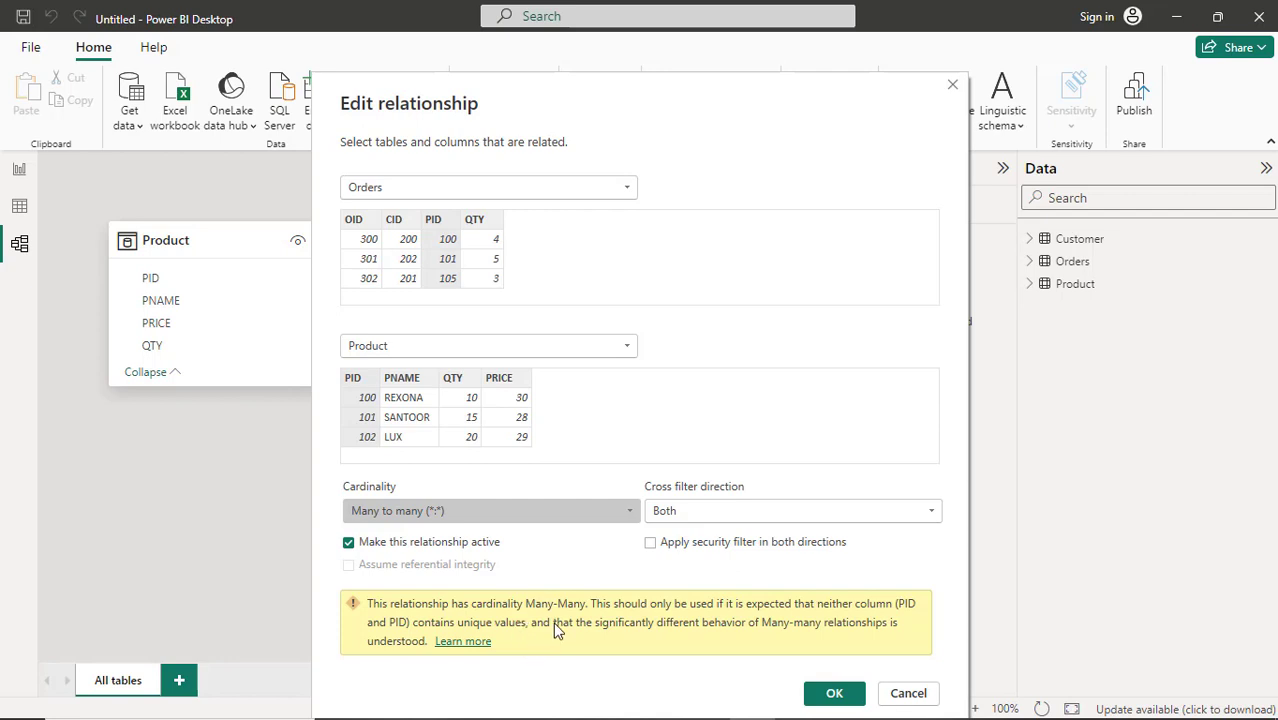
click(835, 697)
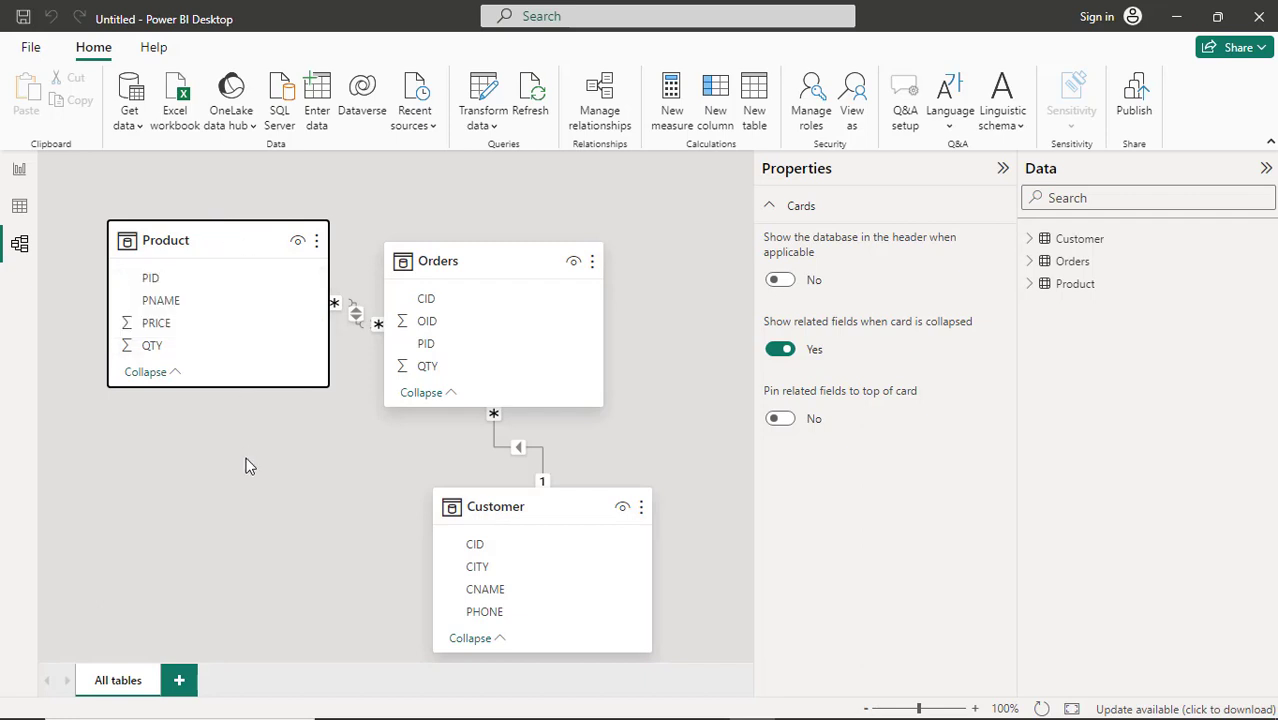
Return to the report view, move the table visual toward the page centre and widen it slightly on its right side
click(20, 172)
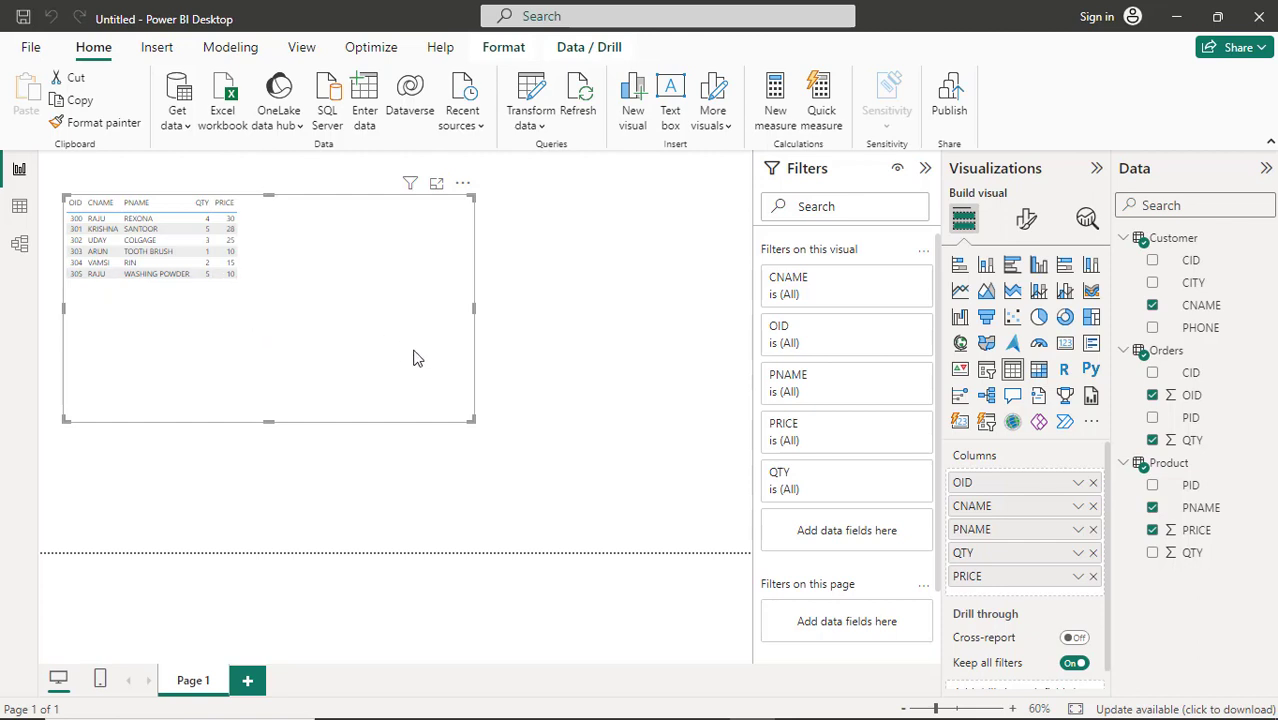
drag(424, 357, 492, 369)
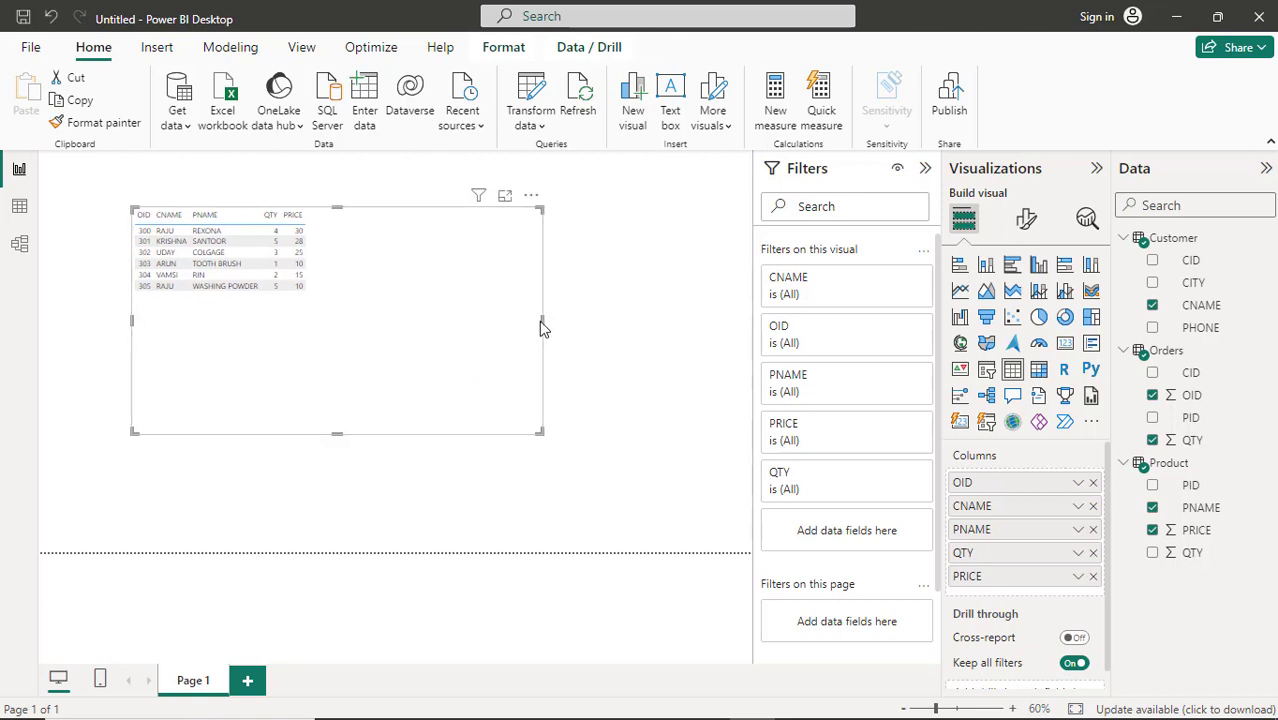
drag(541, 321, 570, 328)
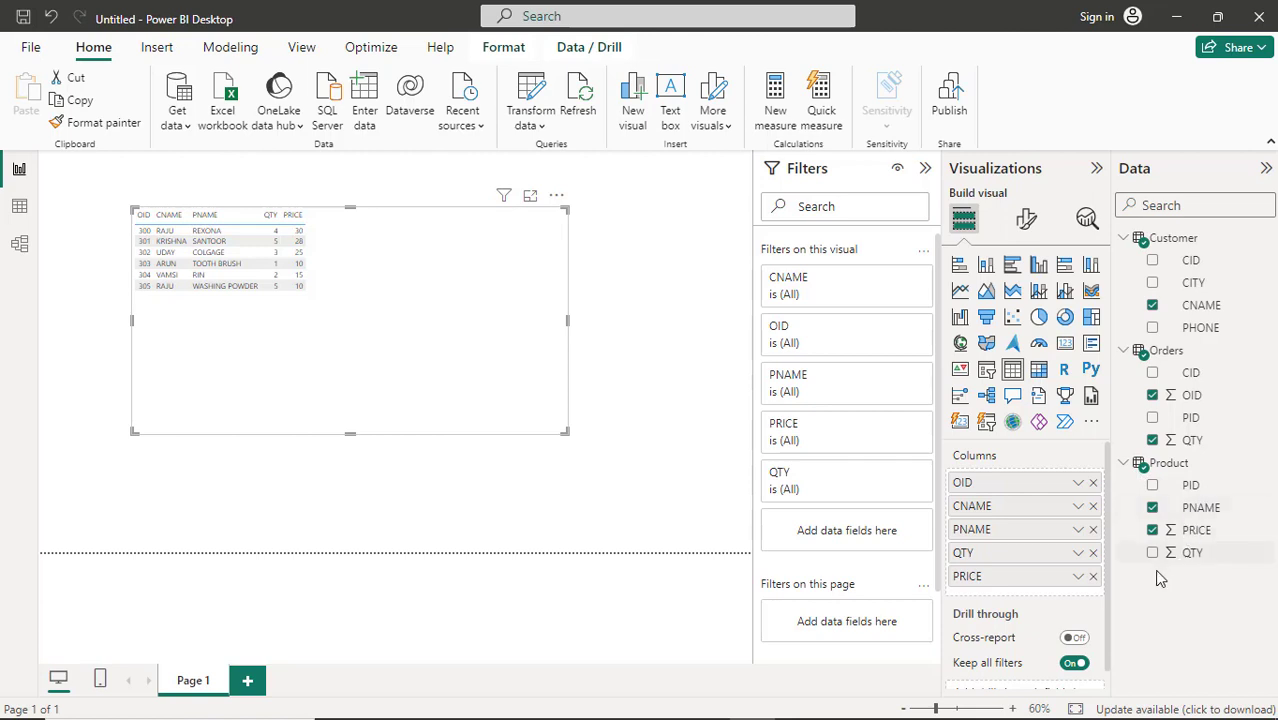
Start a new measure in the Orders table
right_click(1170, 351)
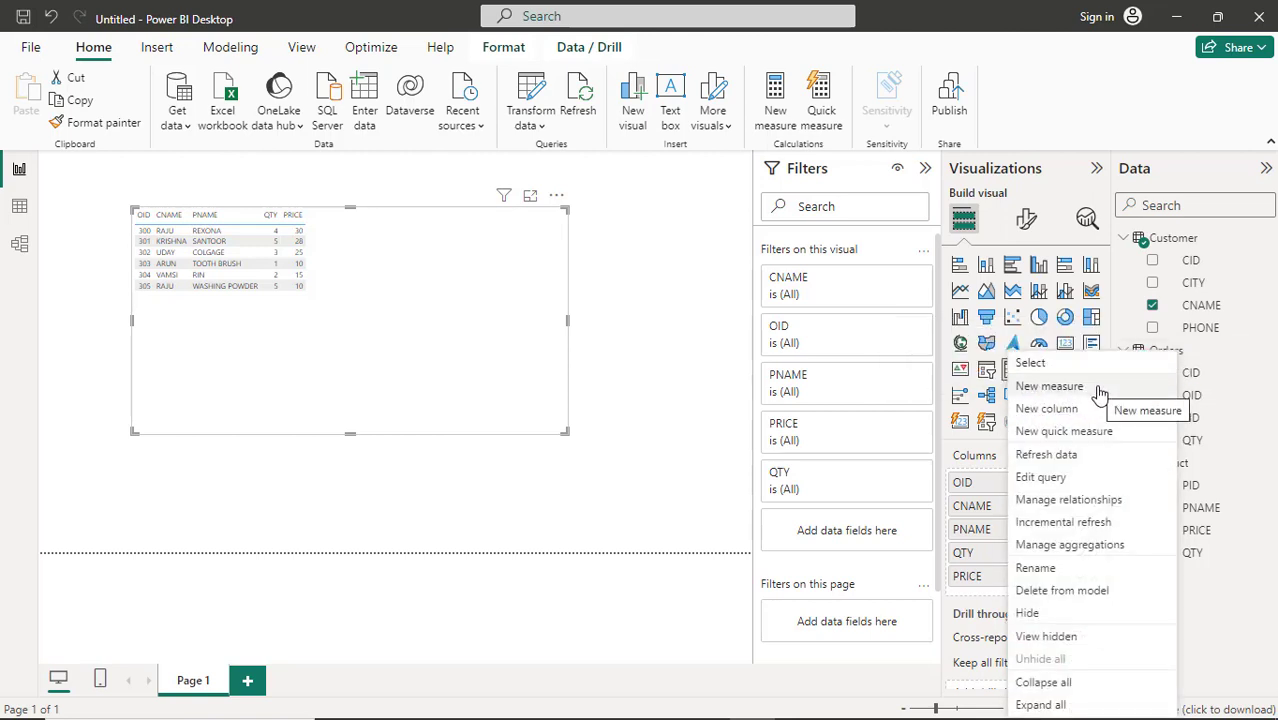
click(1183, 357)
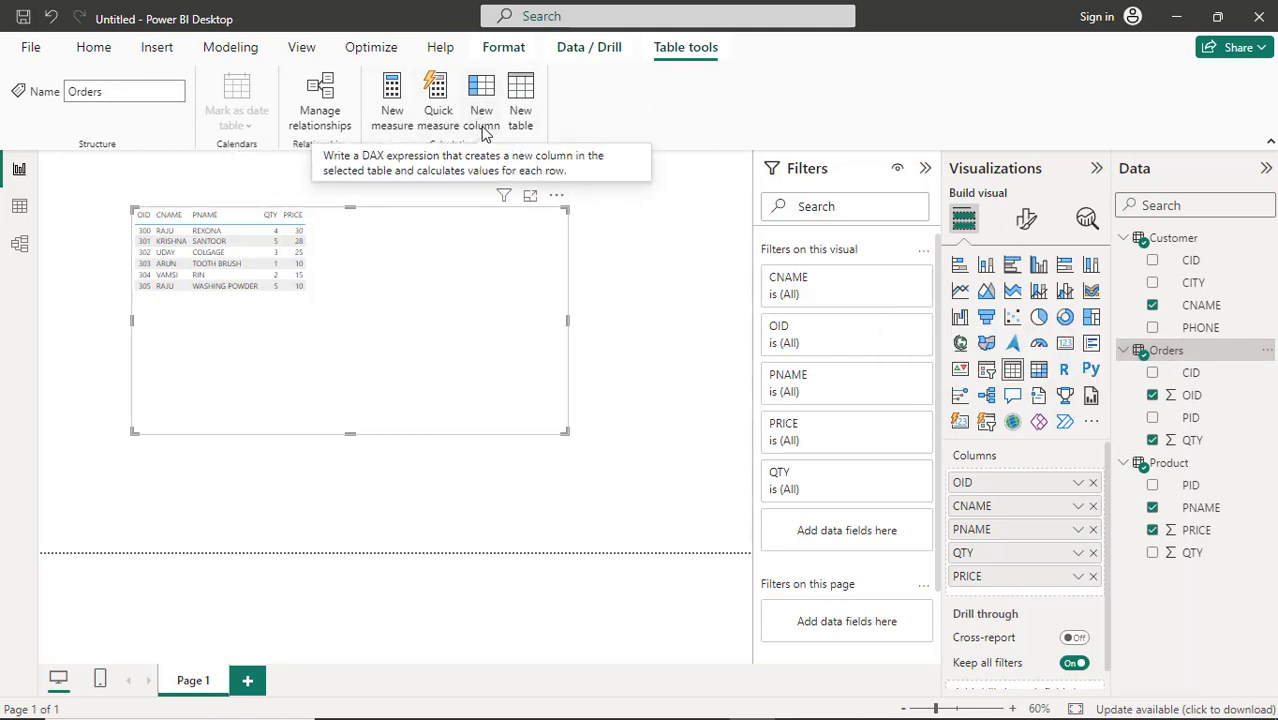
right_click(1180, 352)
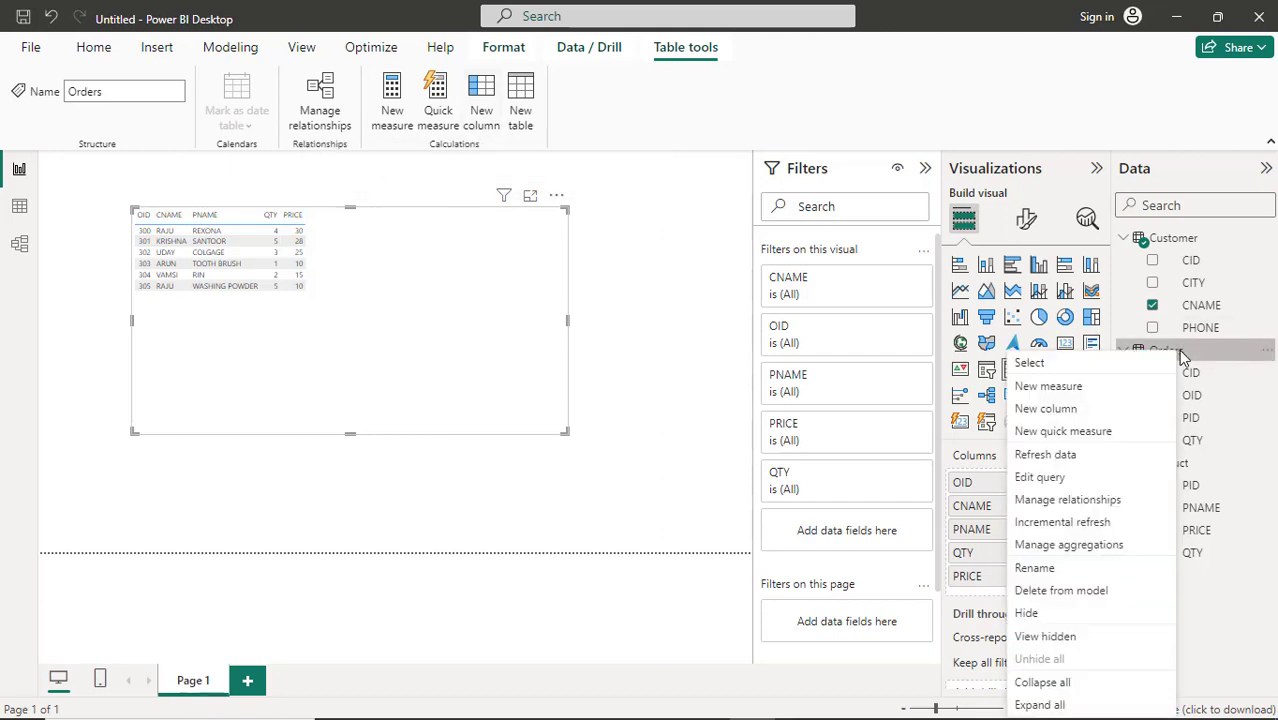
click(1116, 392)
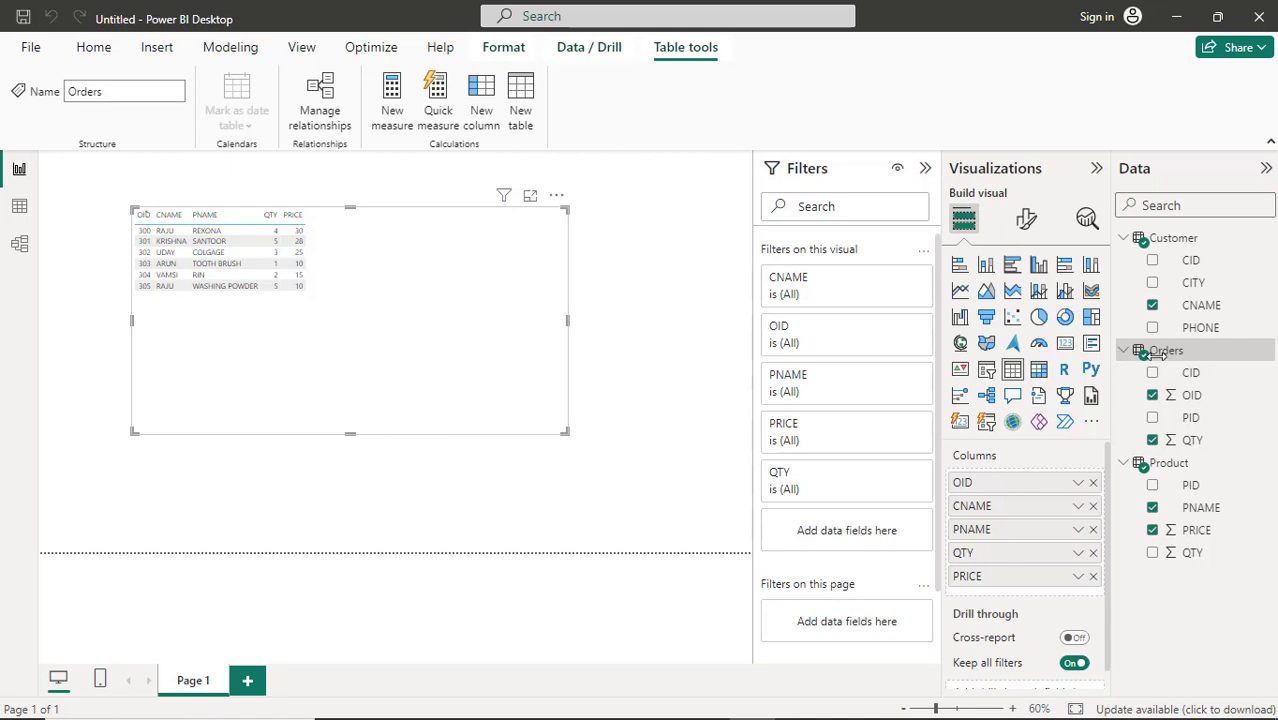
click(393, 106)
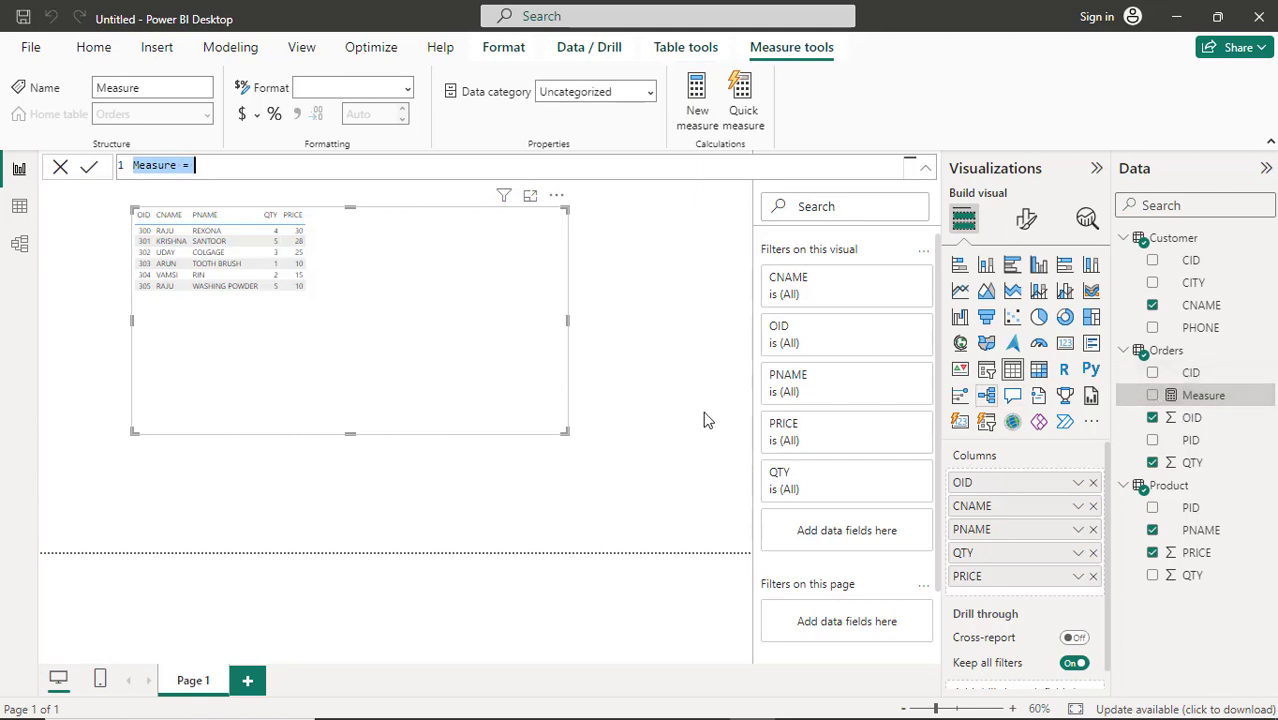
Extend the new measure's name in its formula to "Measure amount"
click(248, 166)
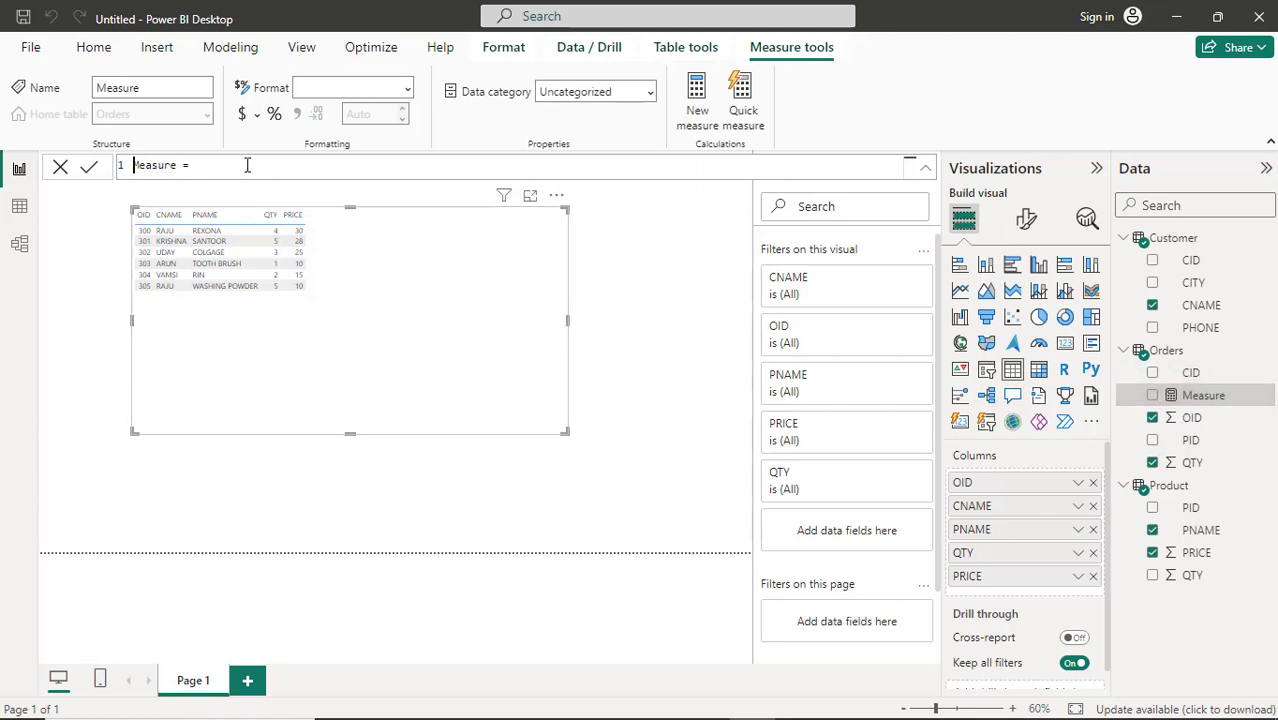
key(Right)
key(Right)
key(Right)
key(Right)
key(Right)
key(Right)
key(Right)
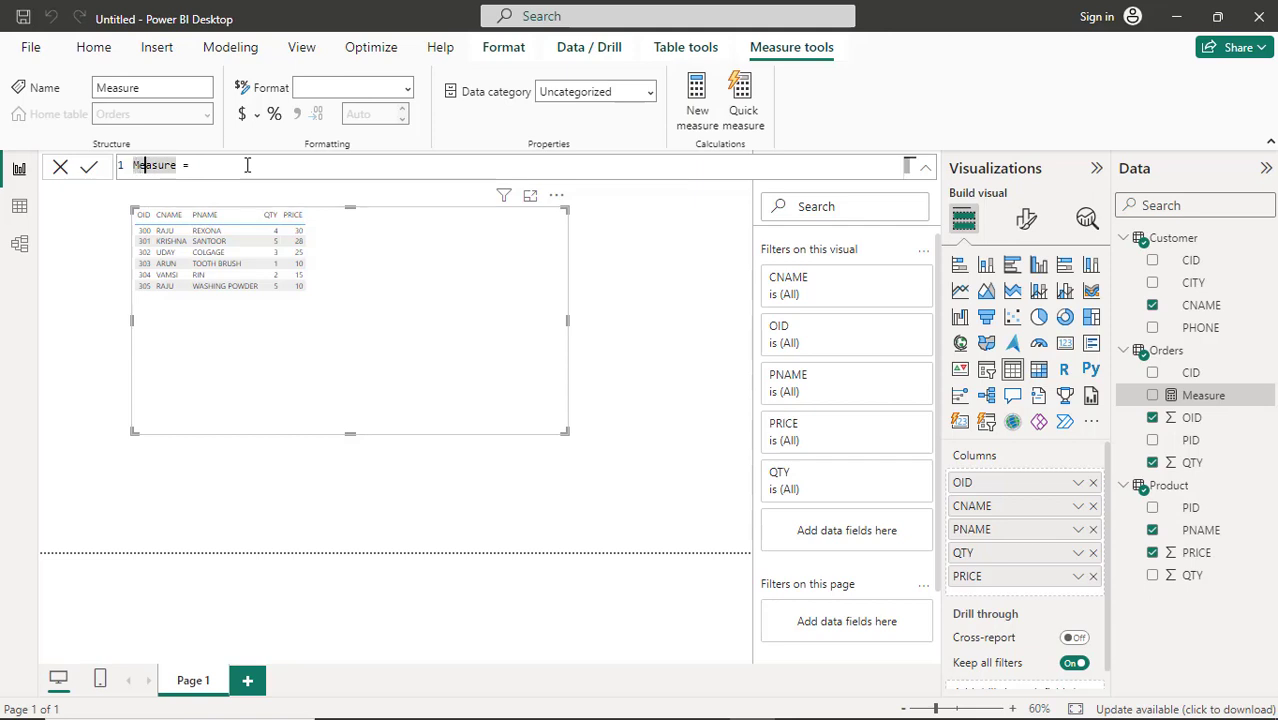
text(amoun)
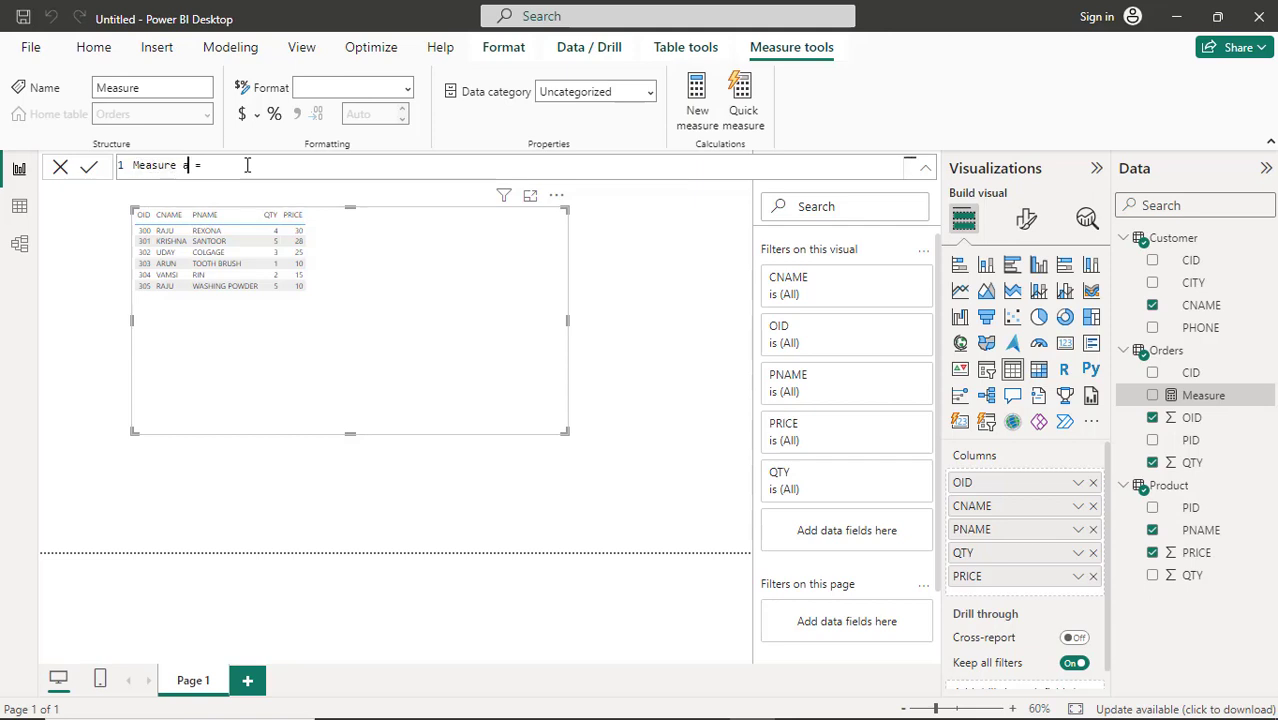
text(t)
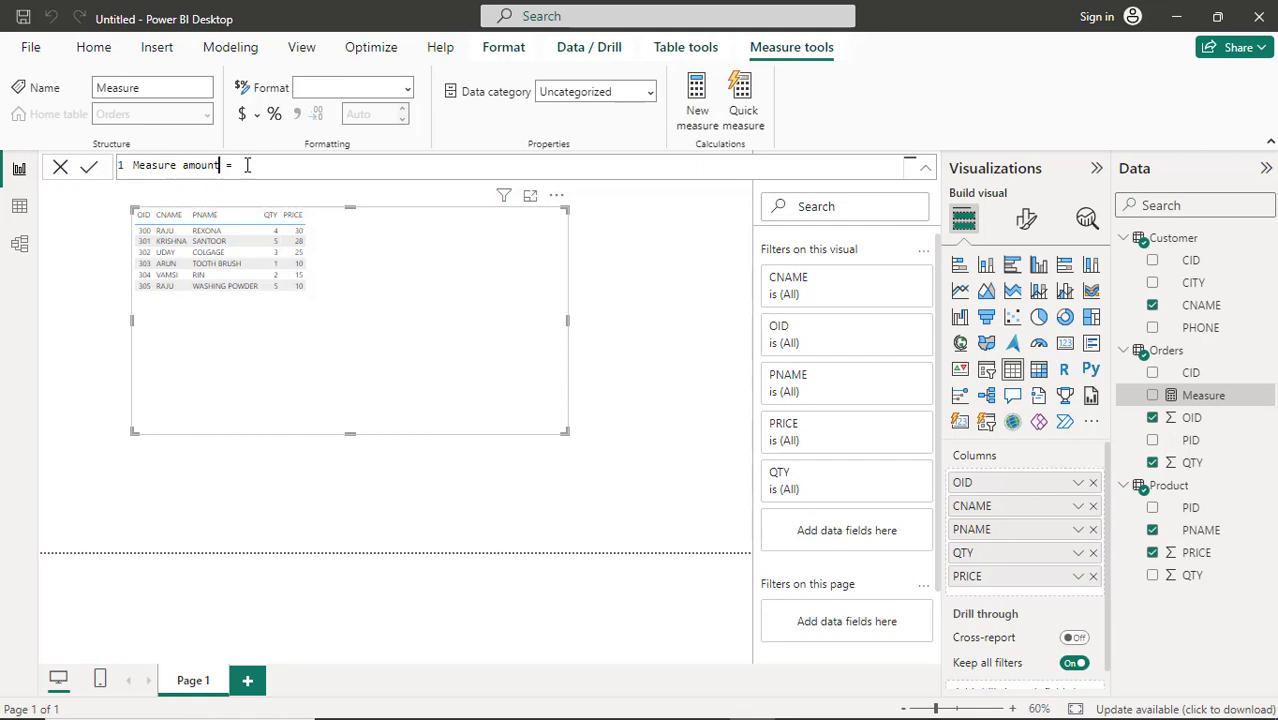
Close the news pop-up, switch to the slideshow to review the aggregation functions and their descriptions, and return to the measure formula
click(254, 165)
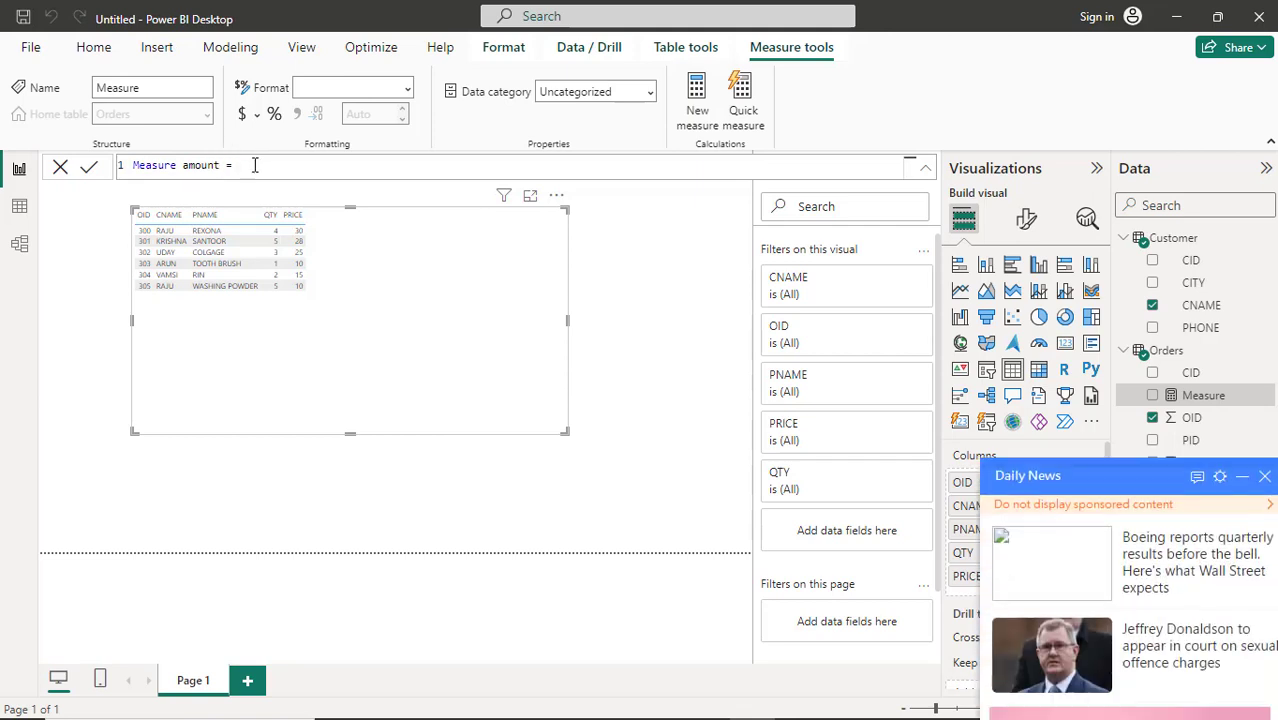
click(1265, 180)
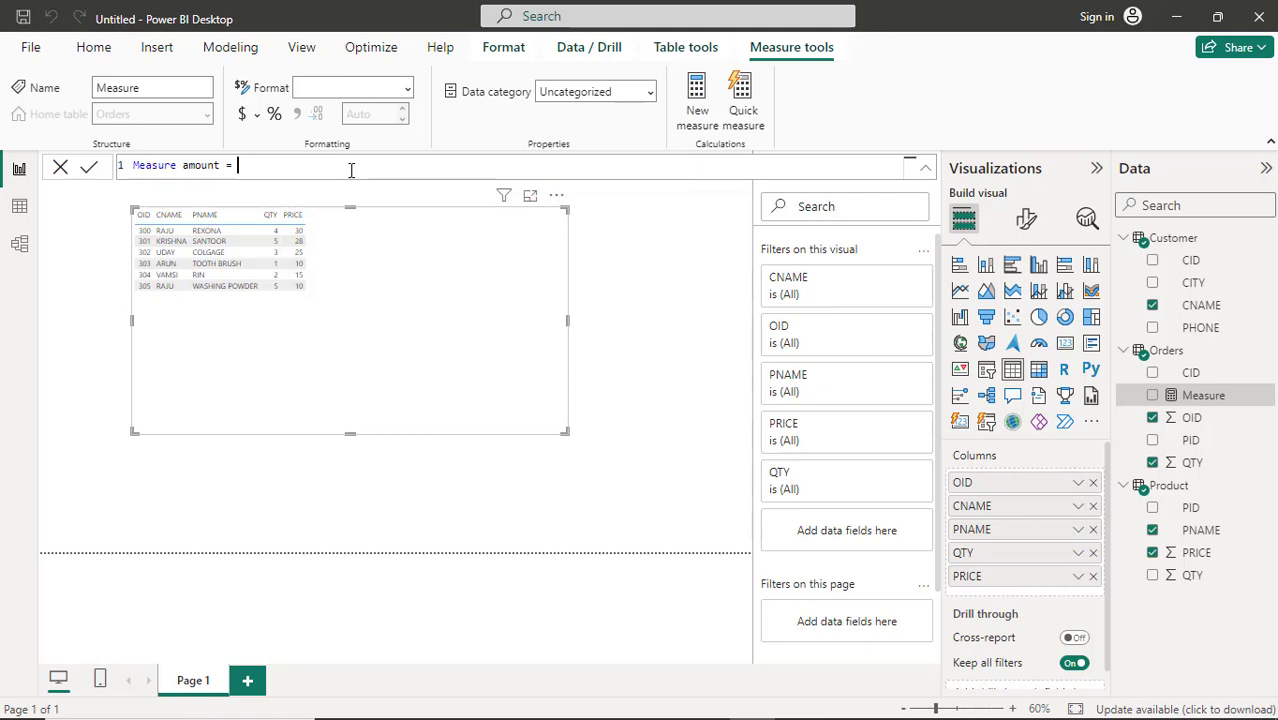
key(alt+Tab)
key(alt+Tab)
key(alt+Tab)
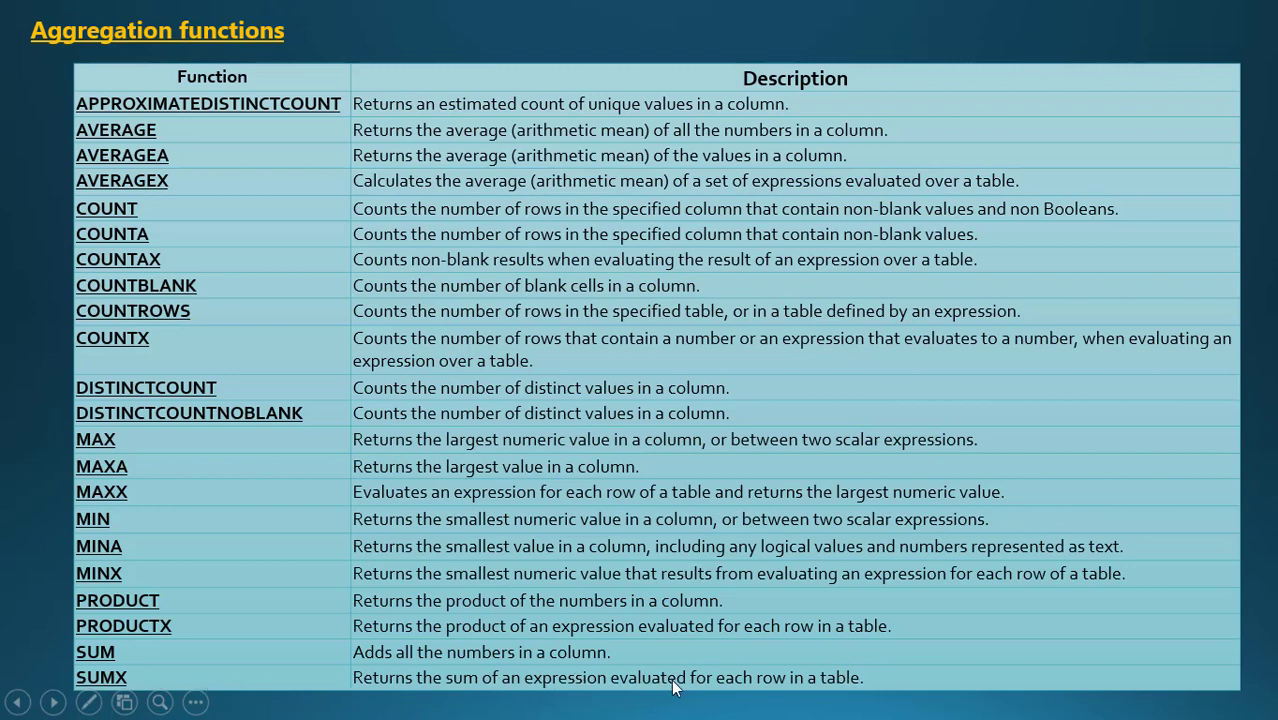
key(alt+Tab)
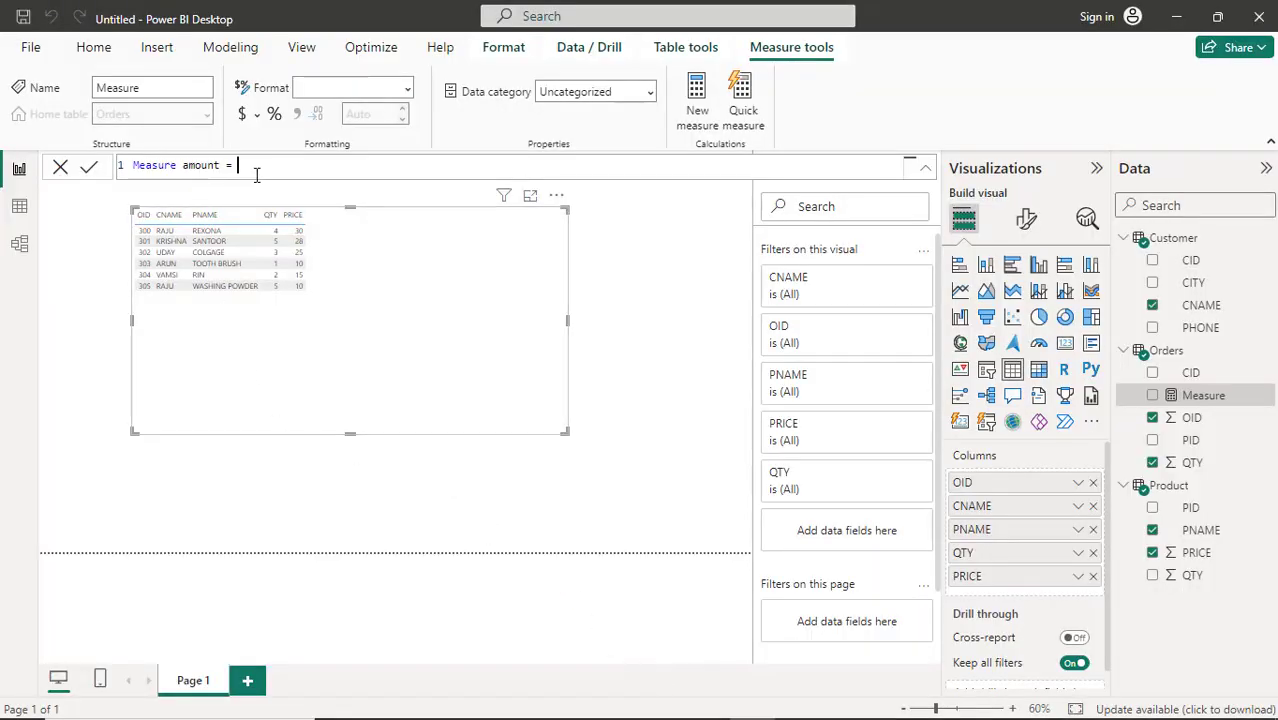
Begin the measure's expression with the SUM function and the Orders[QTY] column as its argument
text(sum)
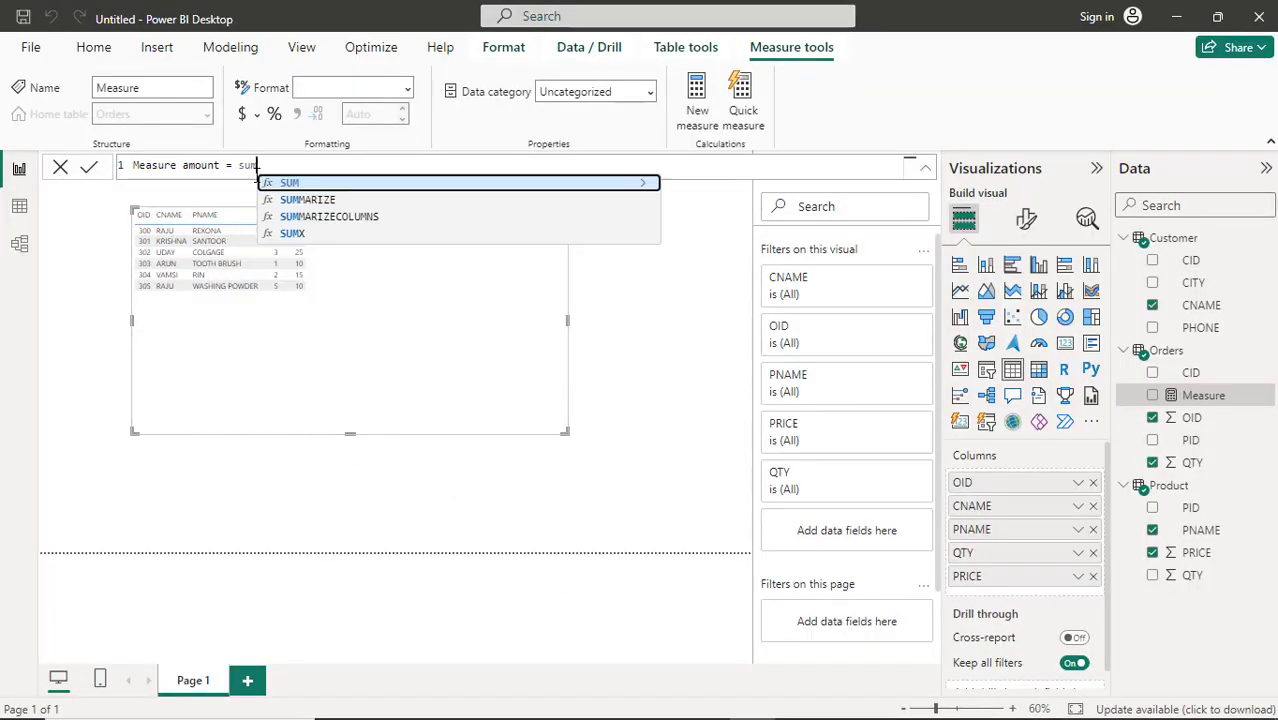
text(()
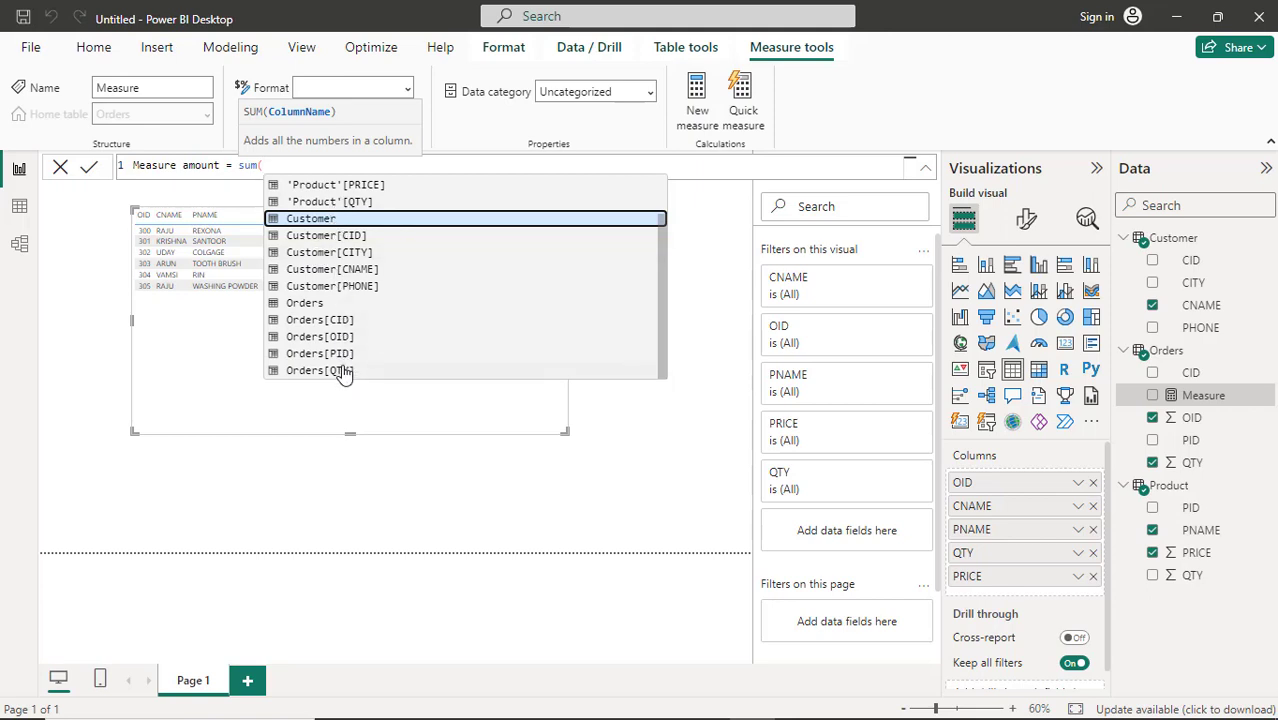
key(Down)
key(Down)
key(Down)
key(Down)
key(Down)
key(Down)
key(Down)
key(Down)
key(Down)
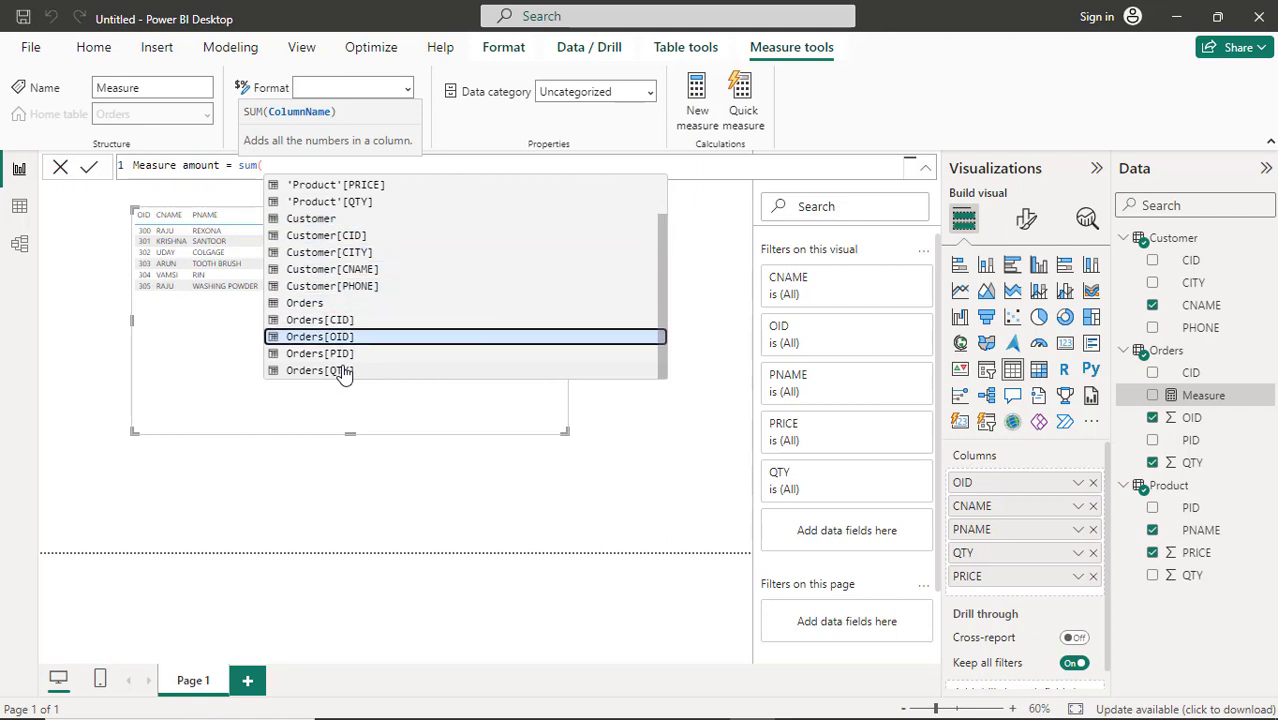
key(Tab)
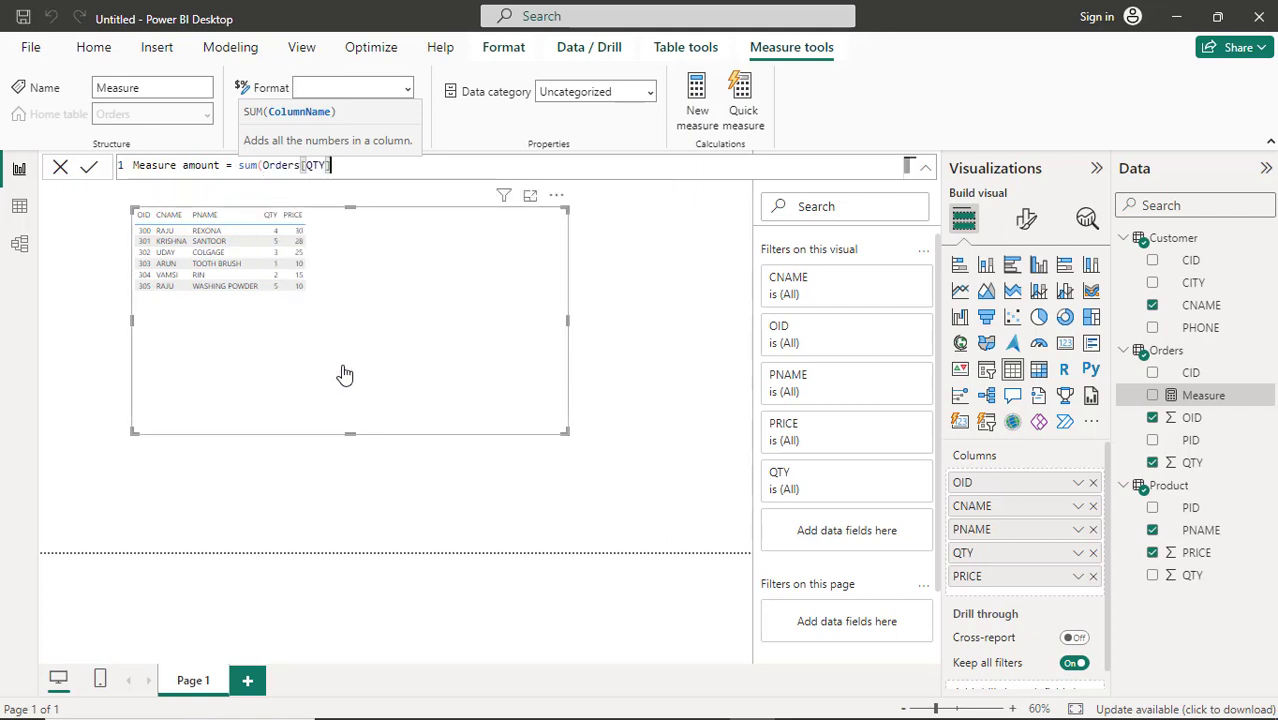
Try to multiply Orders[QTY] by another table's column inside the SUM function, and remove the added multiplication
text(* p)
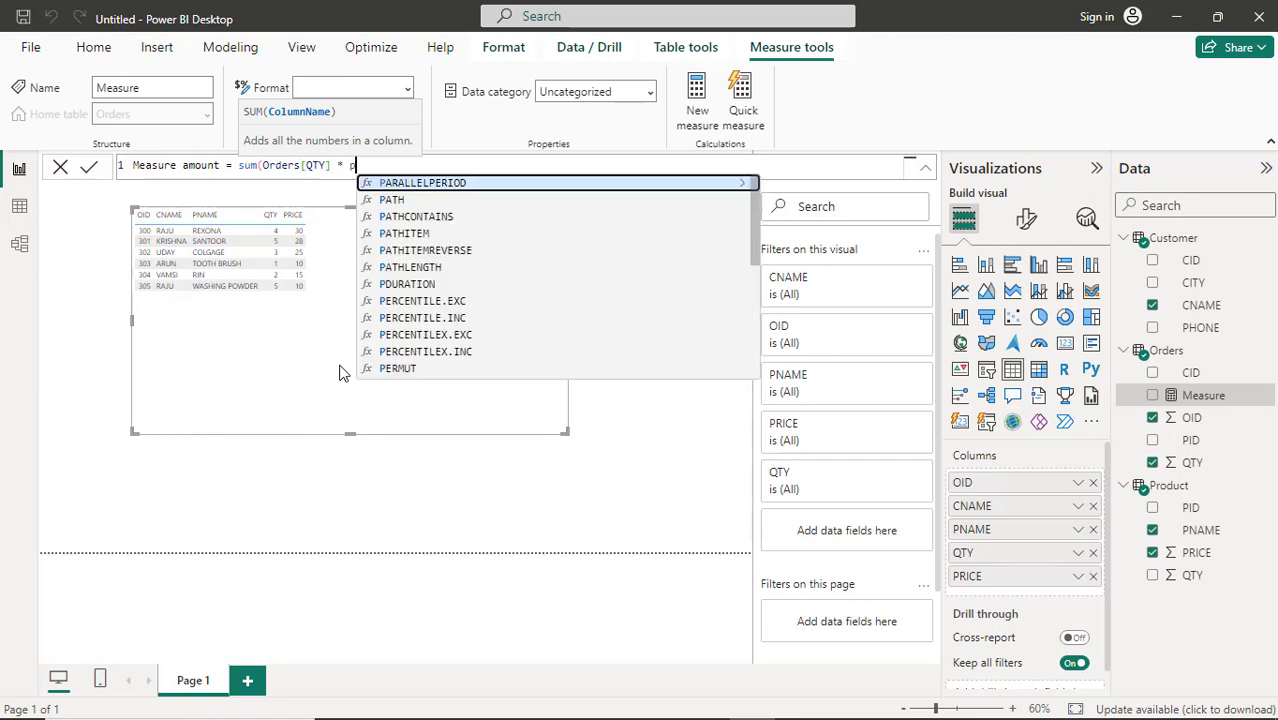
text(ro)
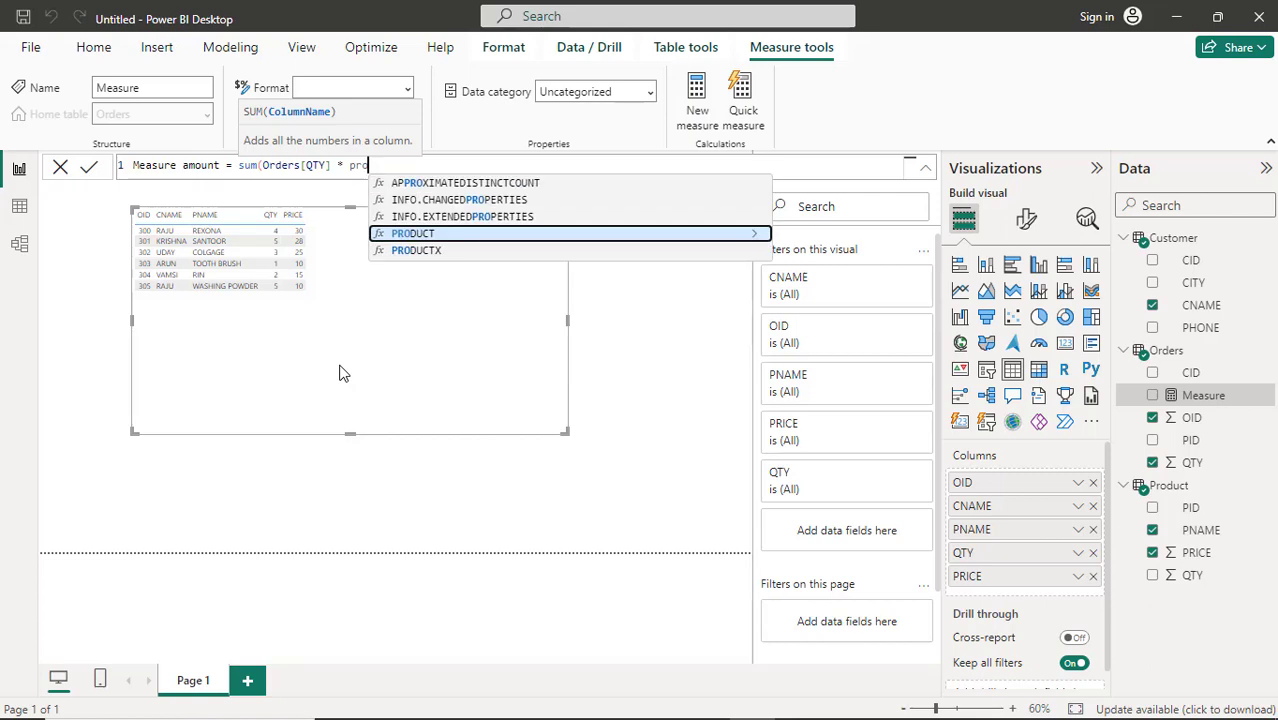
key(BackSpace)
key(BackSpace)
key(BackSpace)
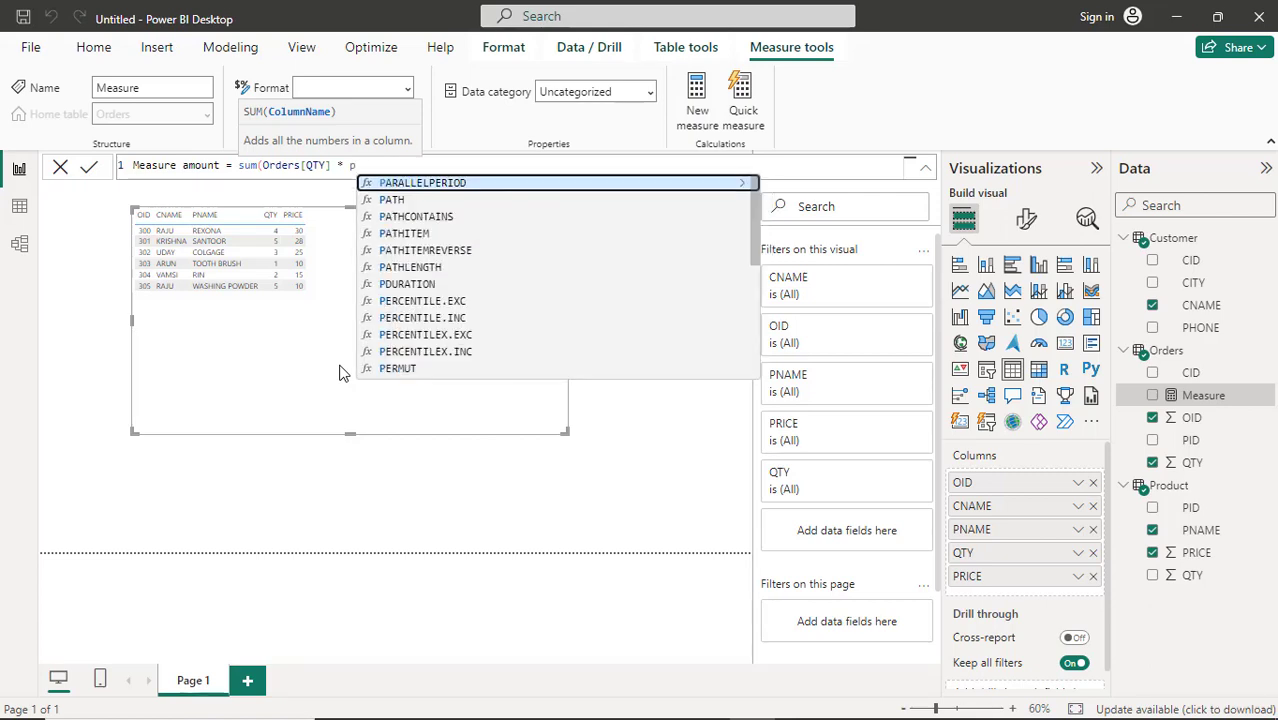
text(o)
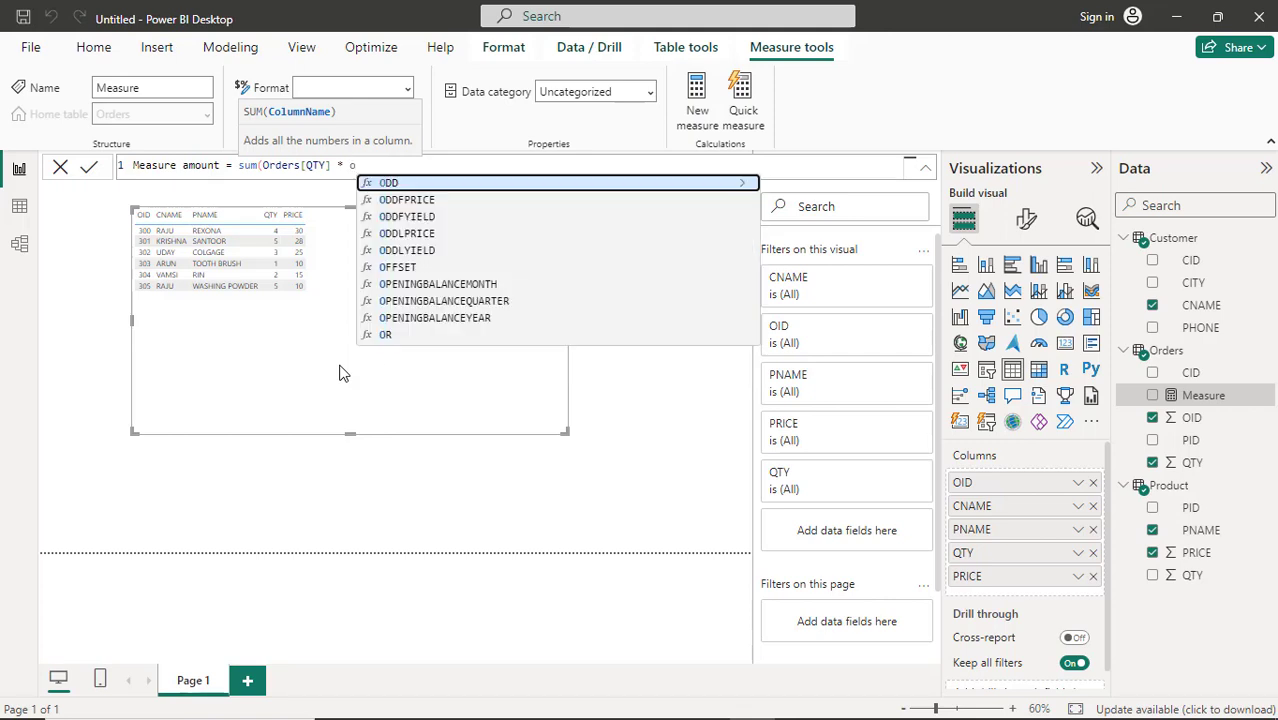
text(r)
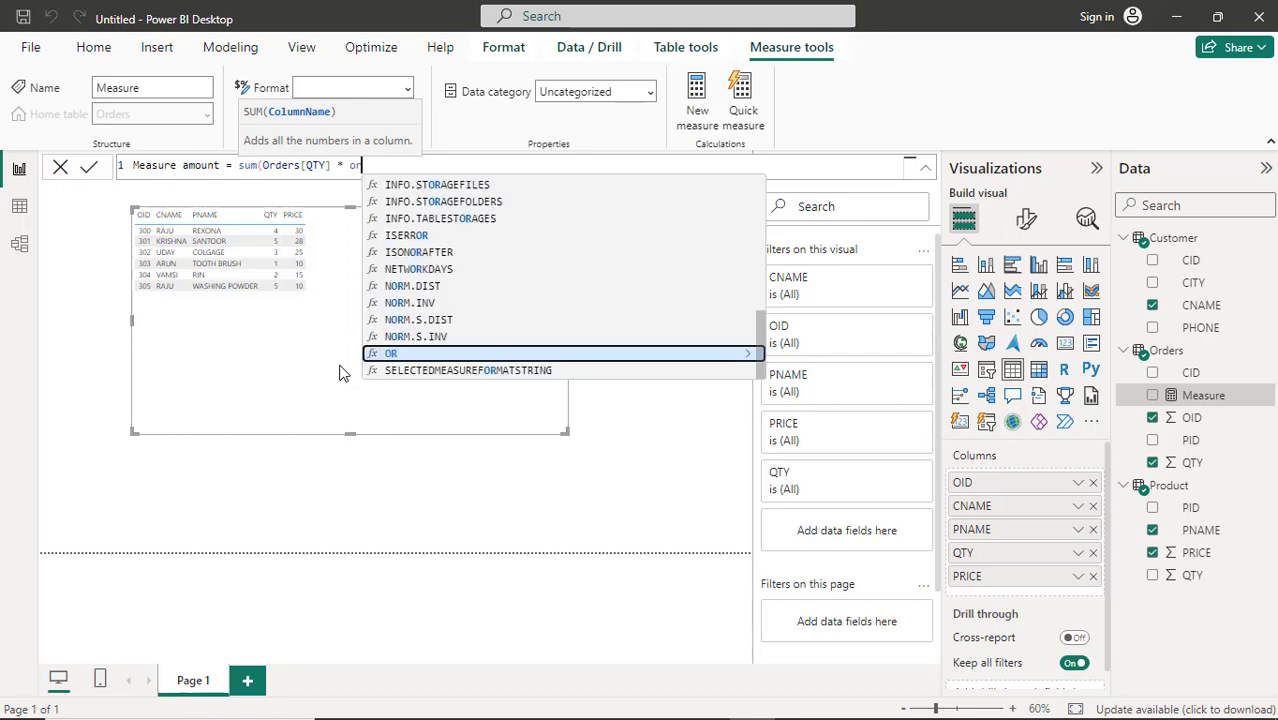
text(d)
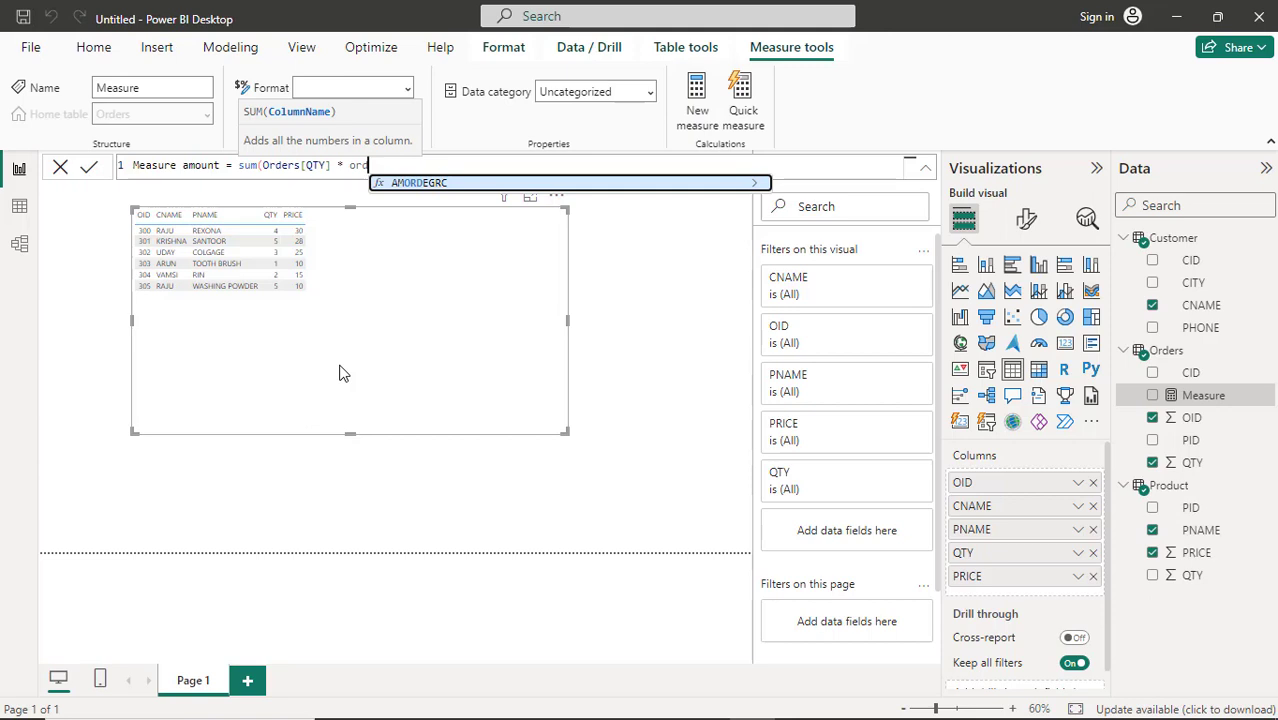
key(BackSpace)
key(BackSpace)
key(BackSpace)
key(BackSpace)
key(BackSpace)
key(BackSpace)
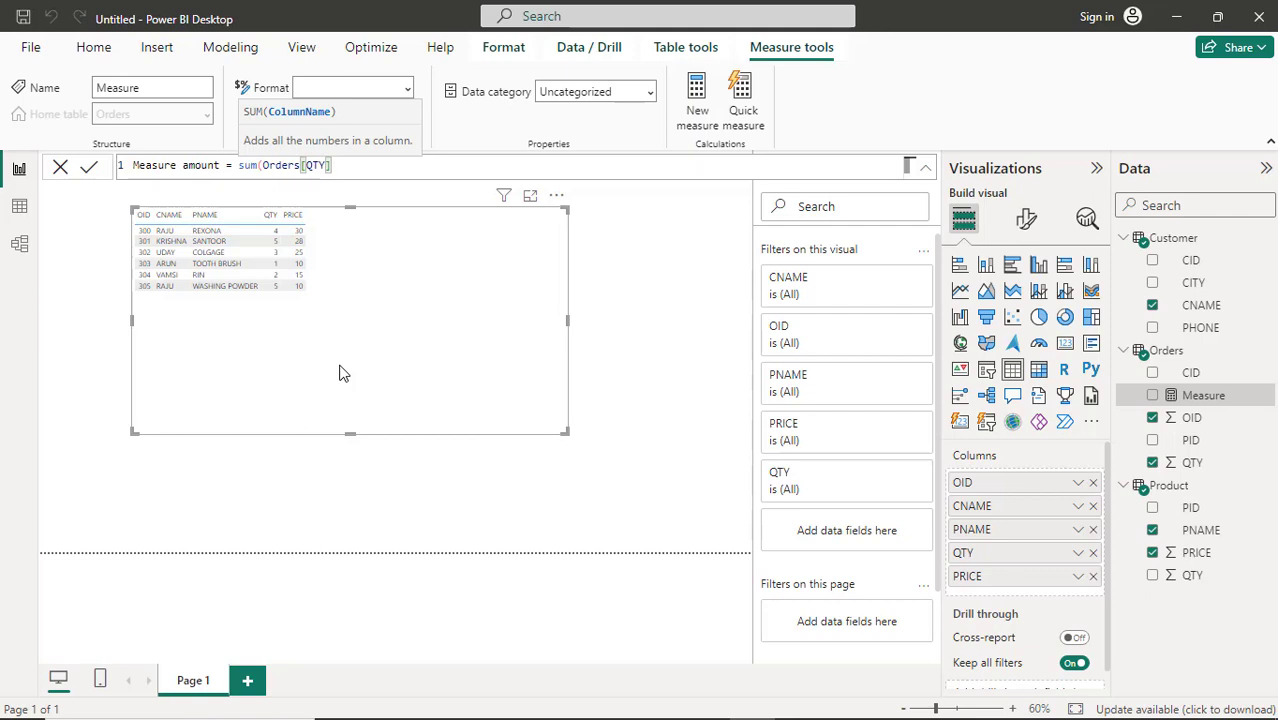
Complete the expression as sum(Orders[QTY]), rename the measure "Measure order qty total" and commit it
text())
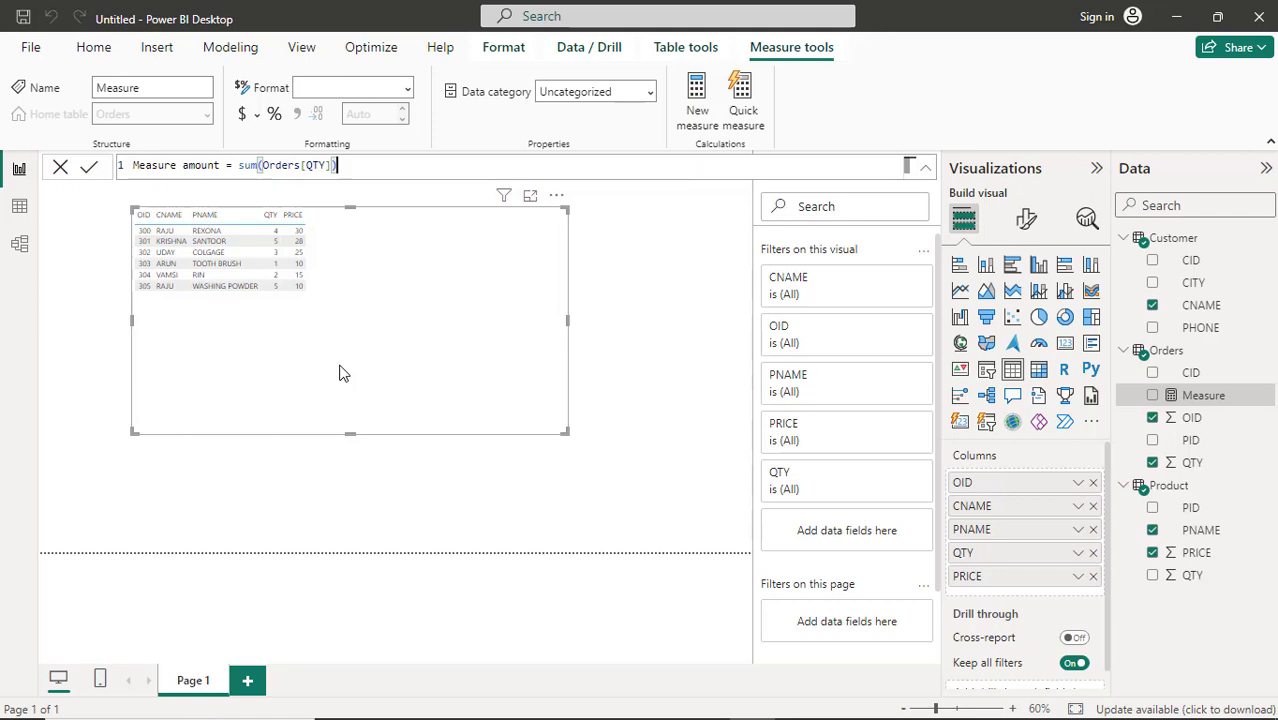
double_click(205, 165)
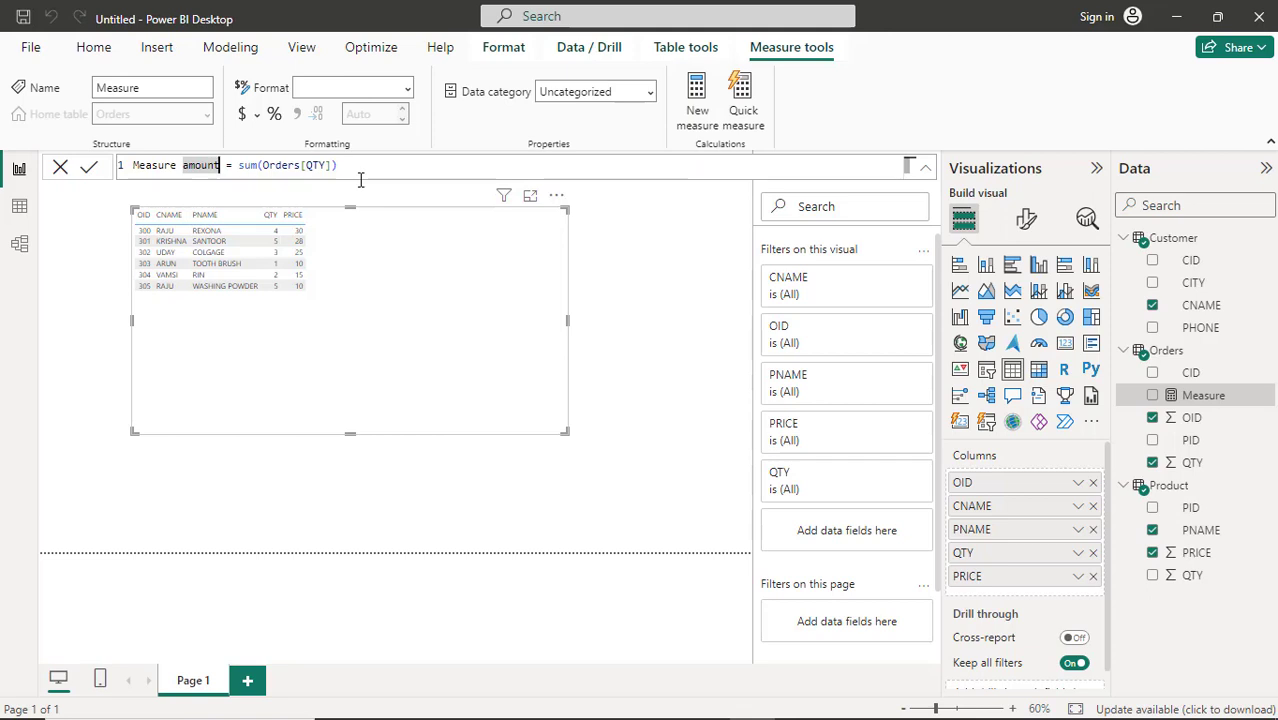
key(Right)
key(BackSpace)
key(BackSpace)
key(BackSpace)
key(BackSpace)
key(BackSpace)
key(BackSpace)
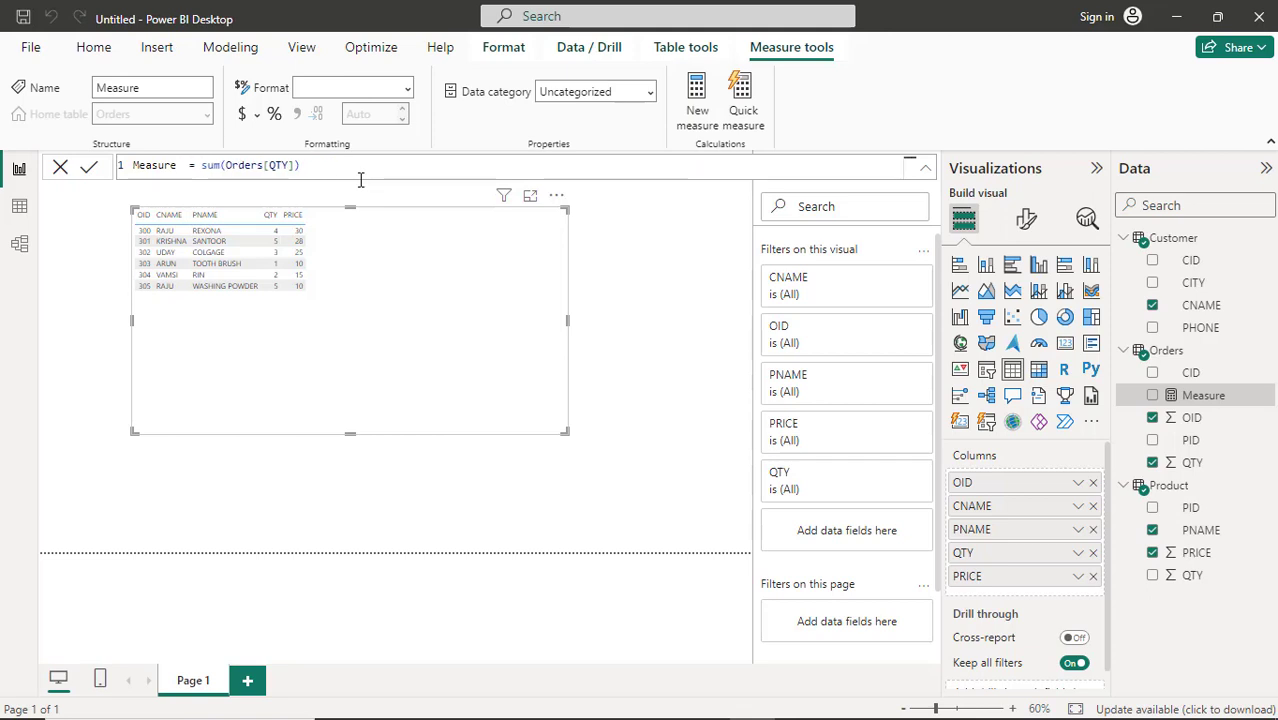
text(crder )
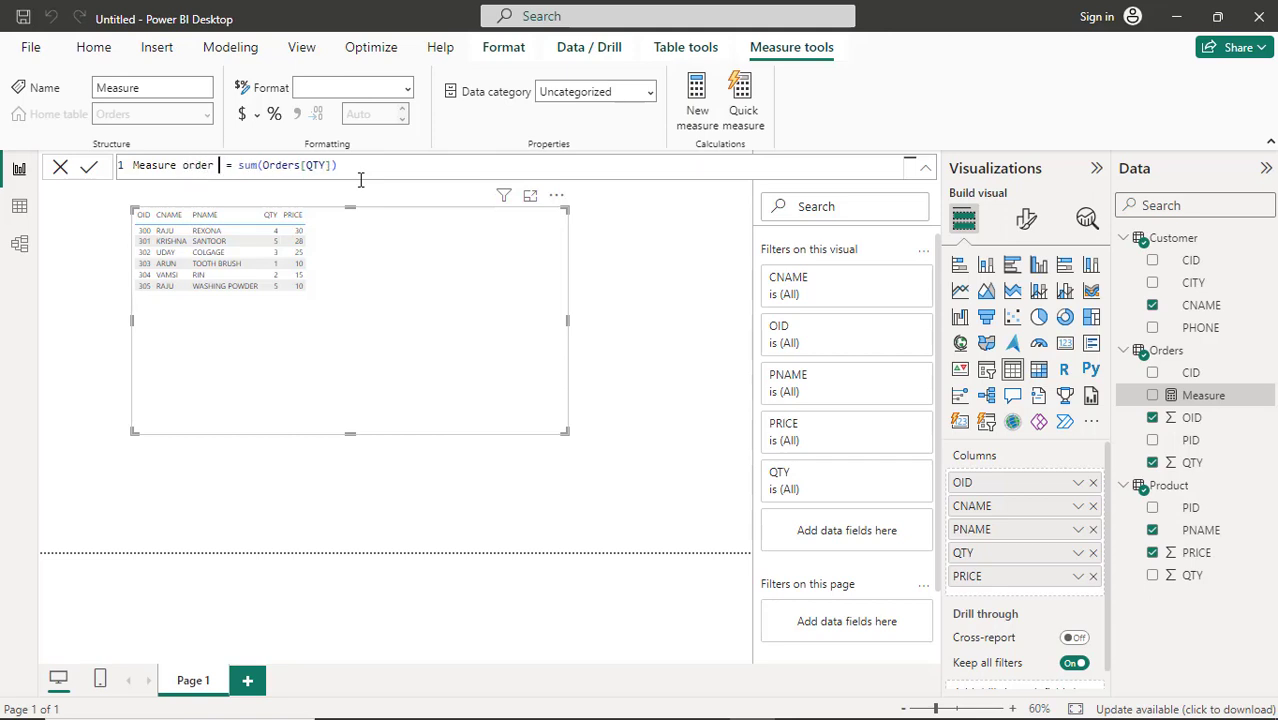
text(qty)
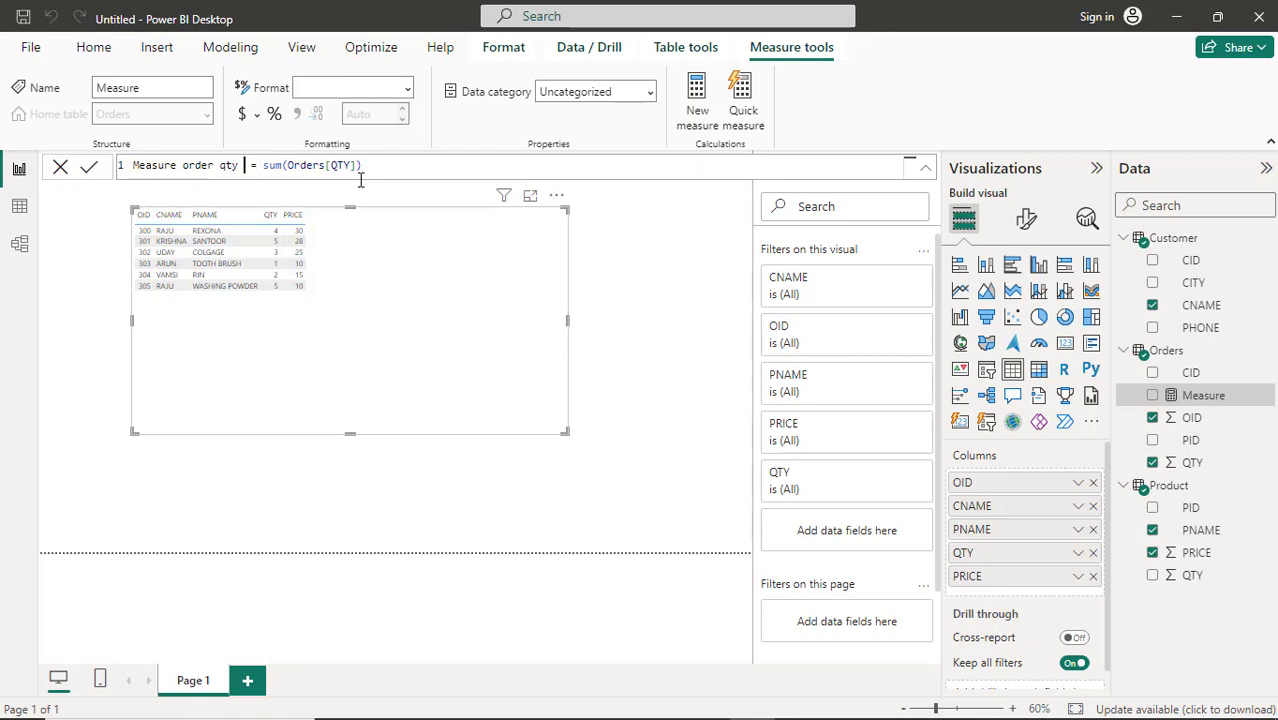
text(total)
click(415, 168)
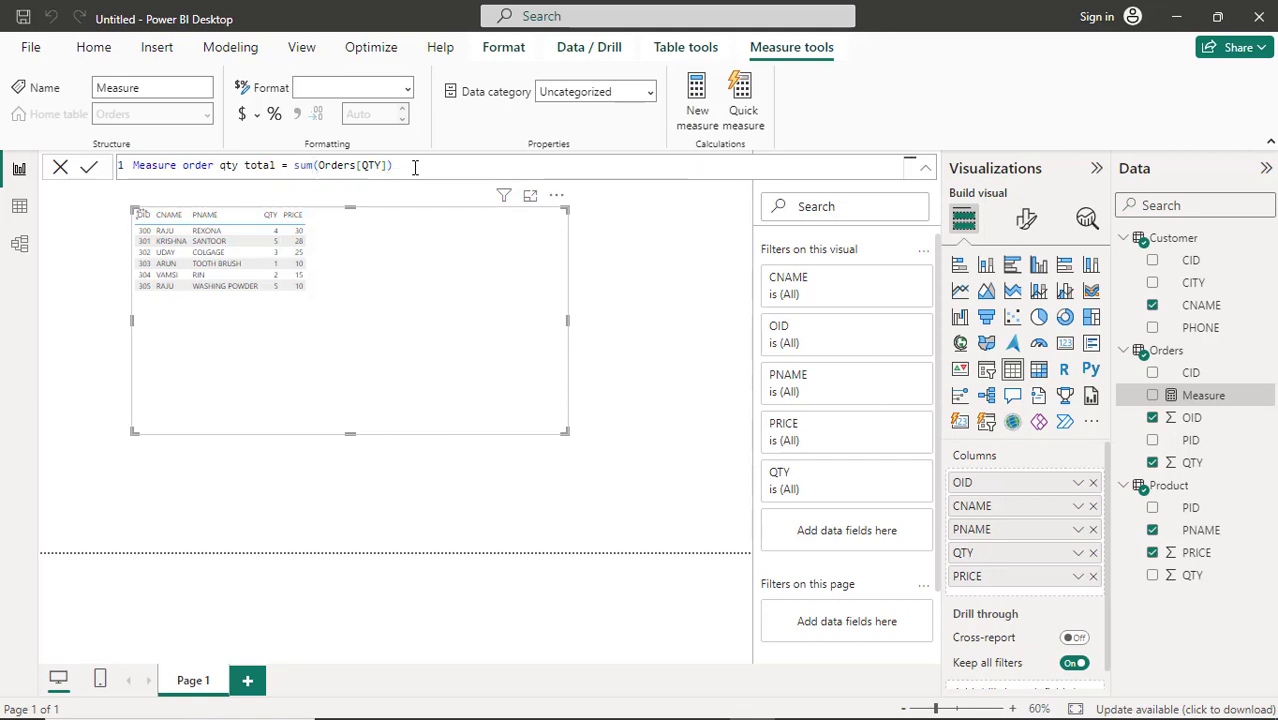
key(Return)
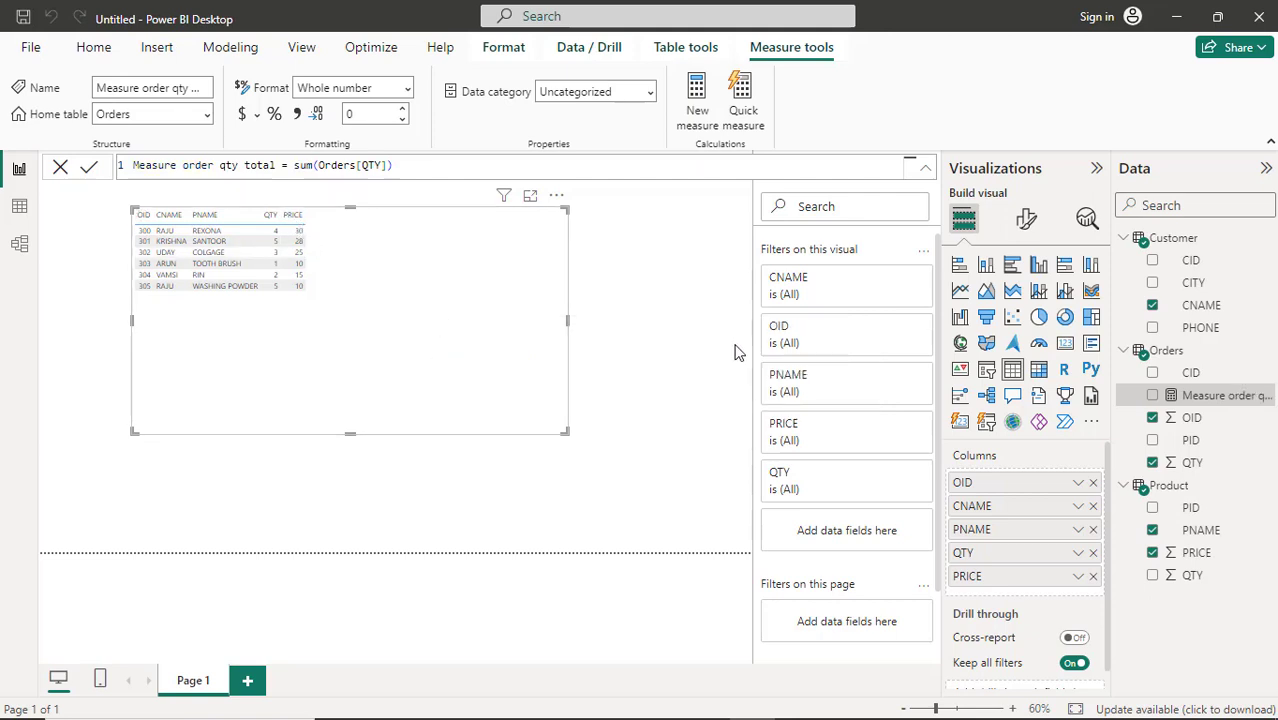
Add the Measure order qty total measure to the table visual to check its values, and remove it again
click(1153, 396)
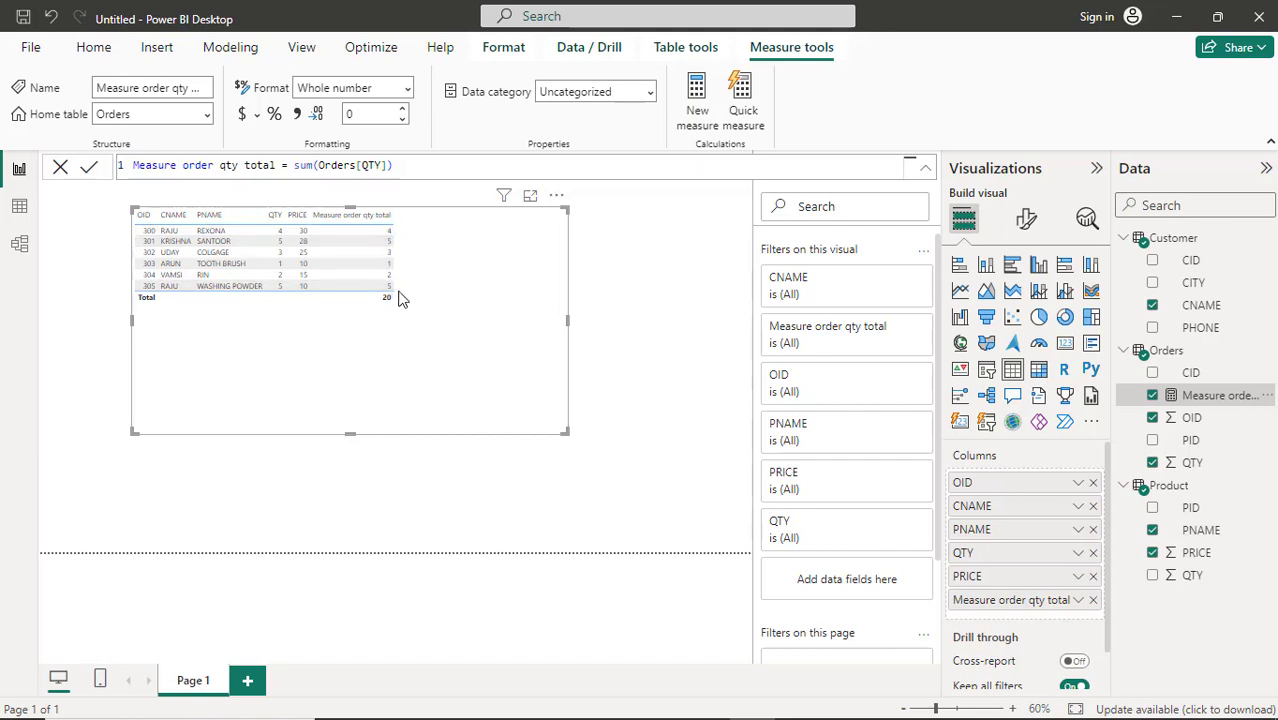
click(1153, 395)
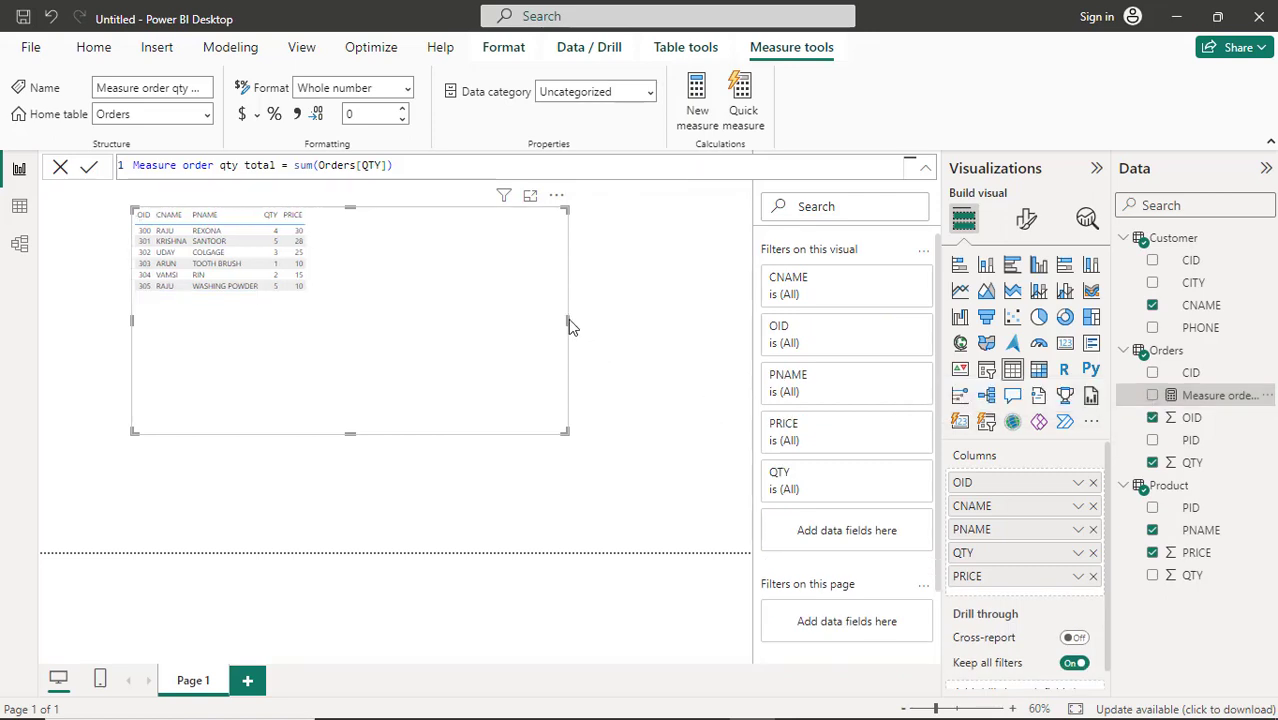
Narrow the table visual and add a card below it that shows the Measure order qty total measure
drag(568, 326, 348, 300)
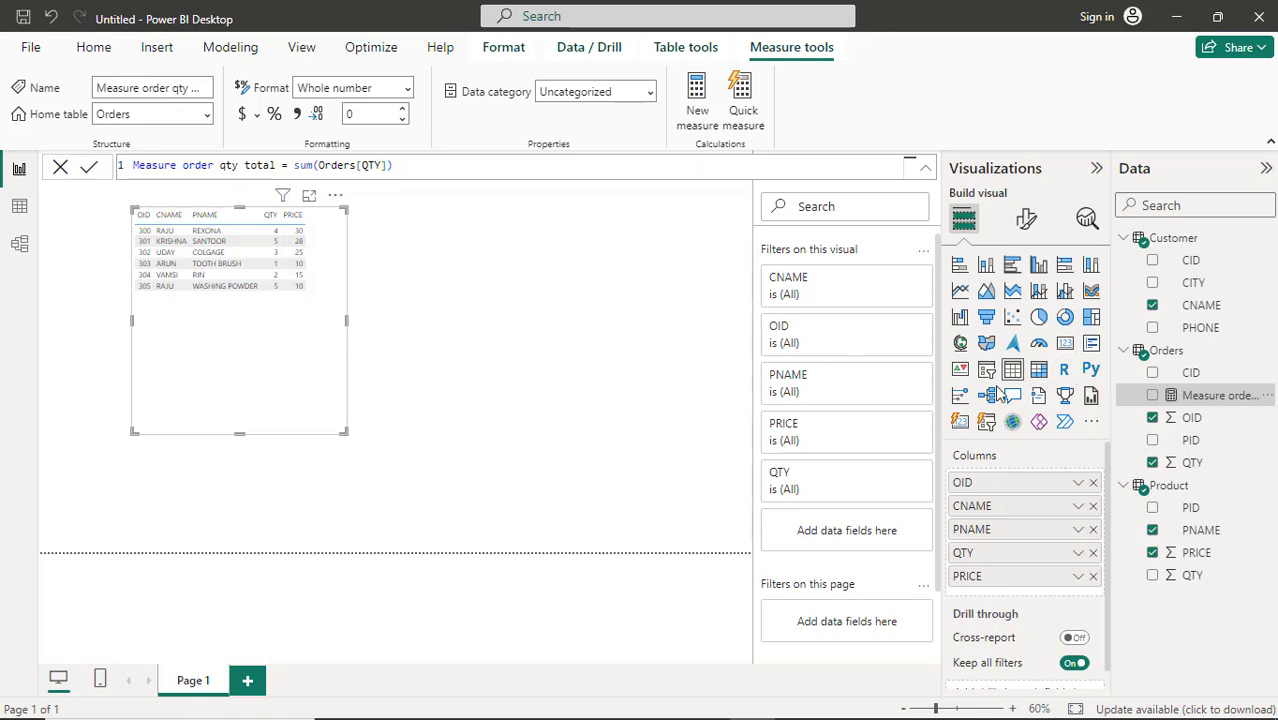
click(1066, 346)
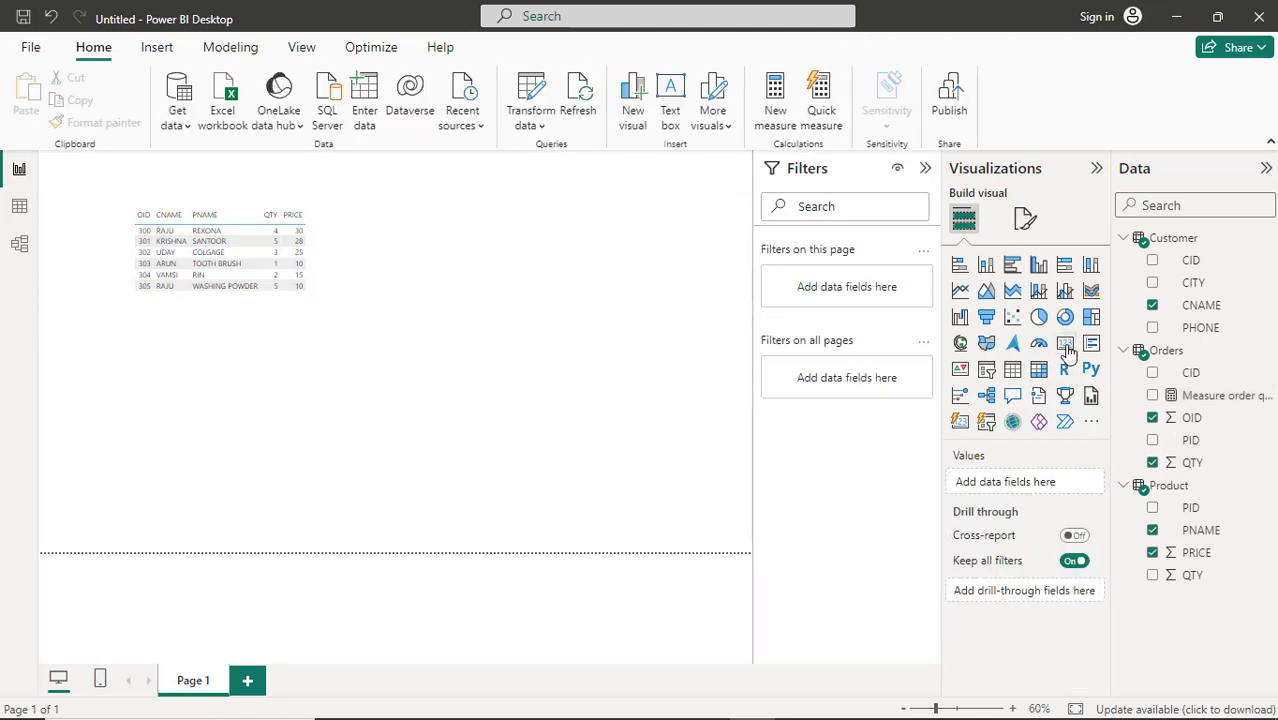
click(1066, 346)
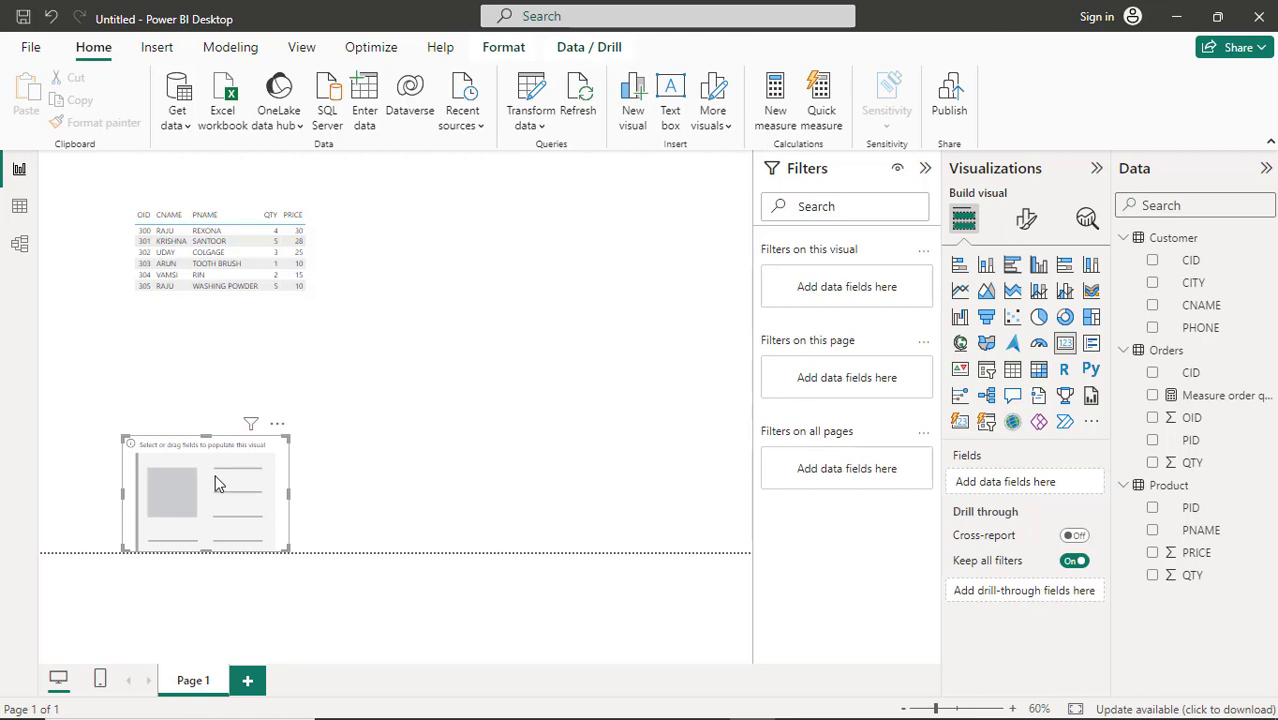
drag(196, 463, 126, 463)
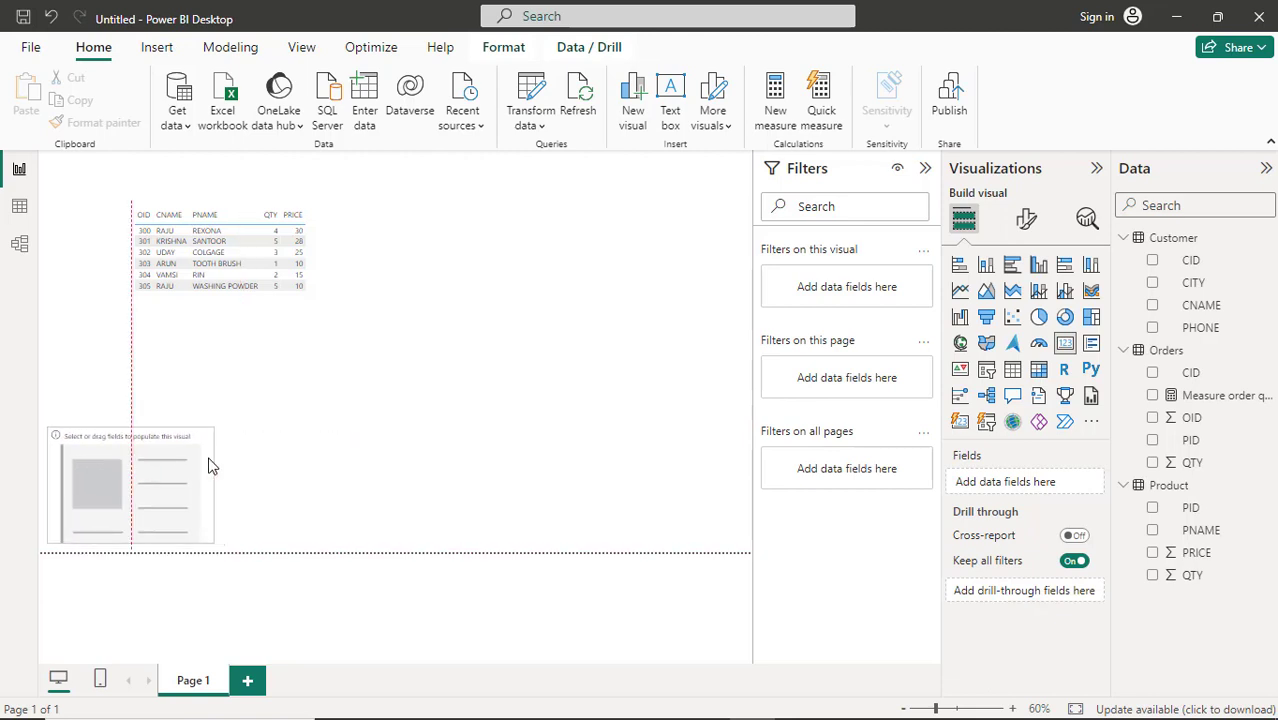
click(1152, 395)
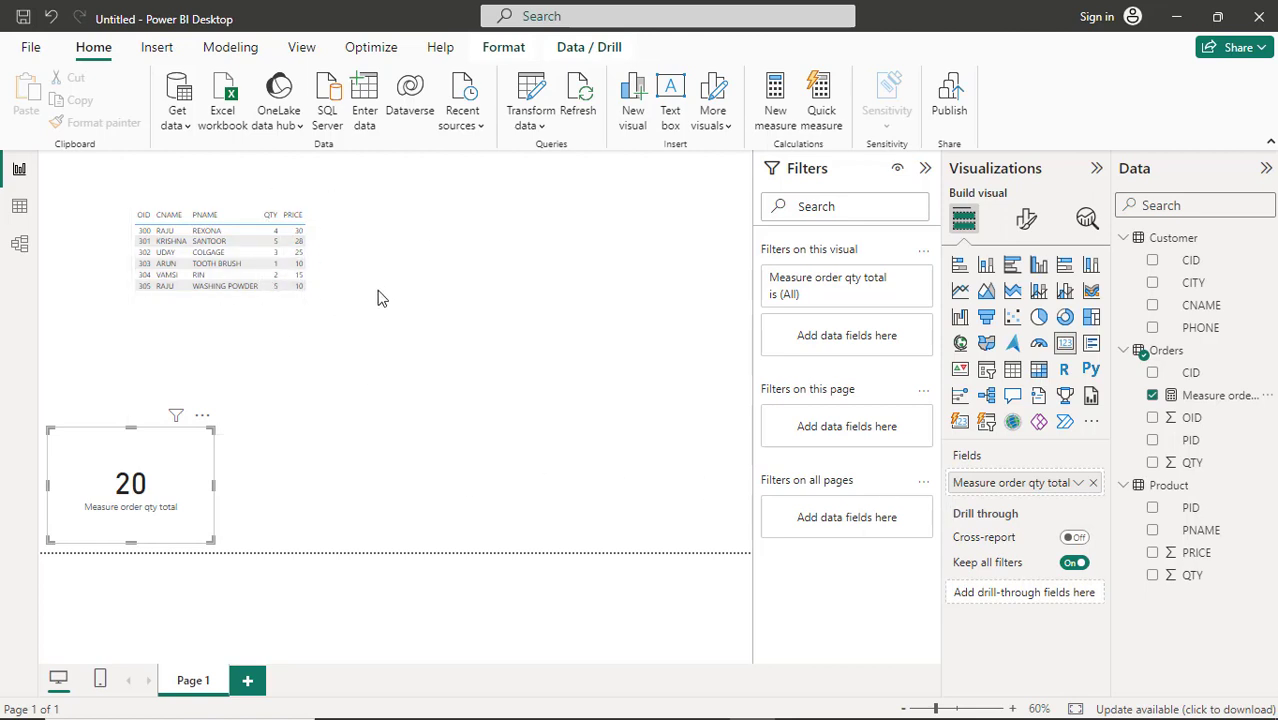
Create a new measure in the Orders table and name it "Measure amount sumx"
right_click(1181, 355)
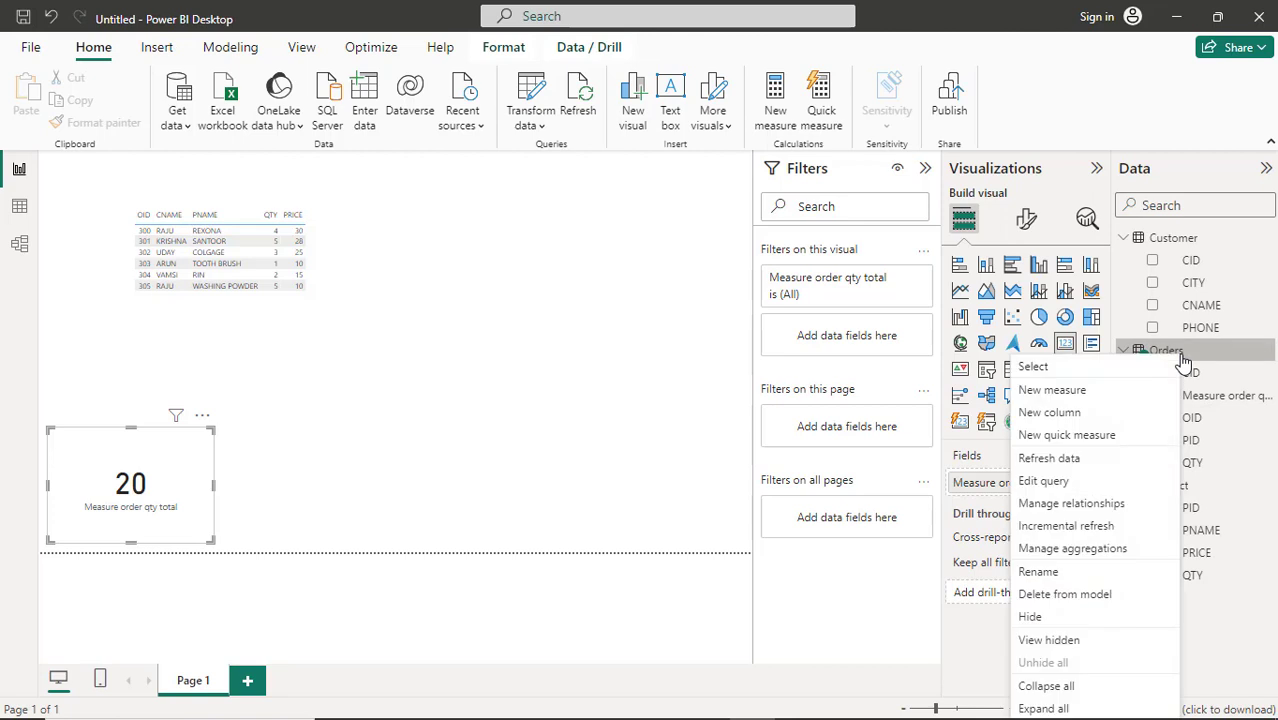
click(1127, 396)
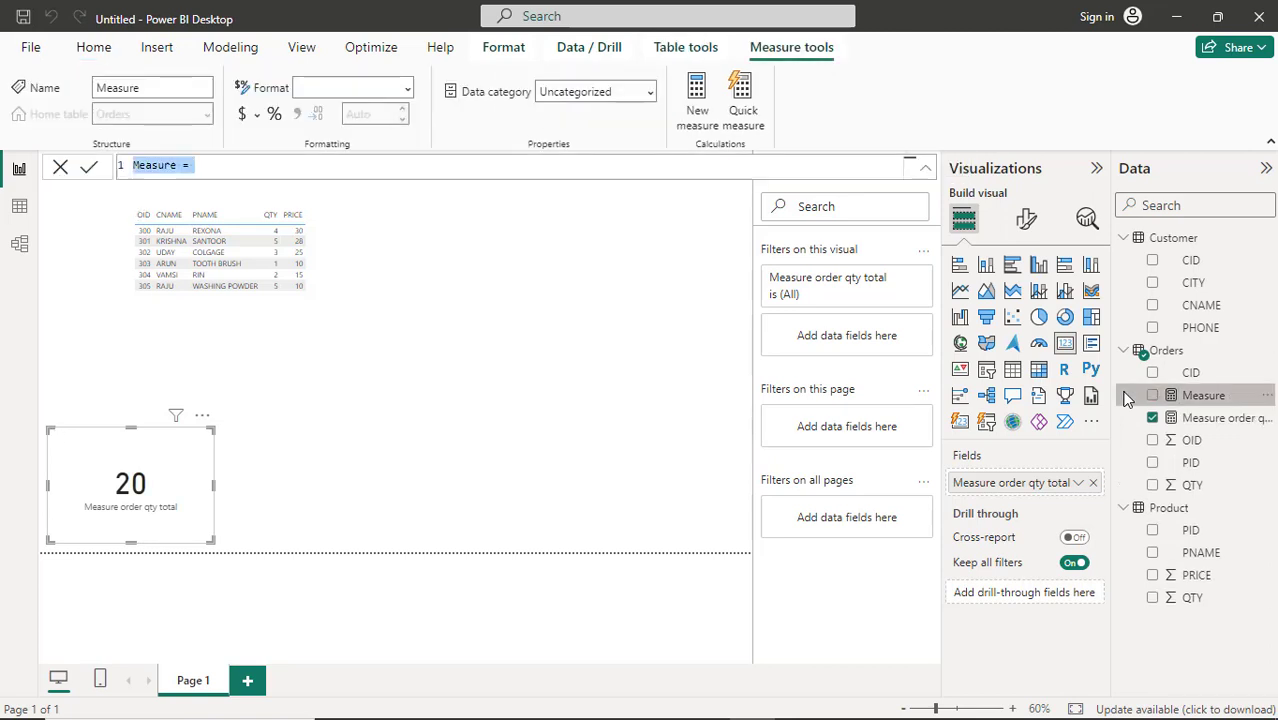
key(Left)
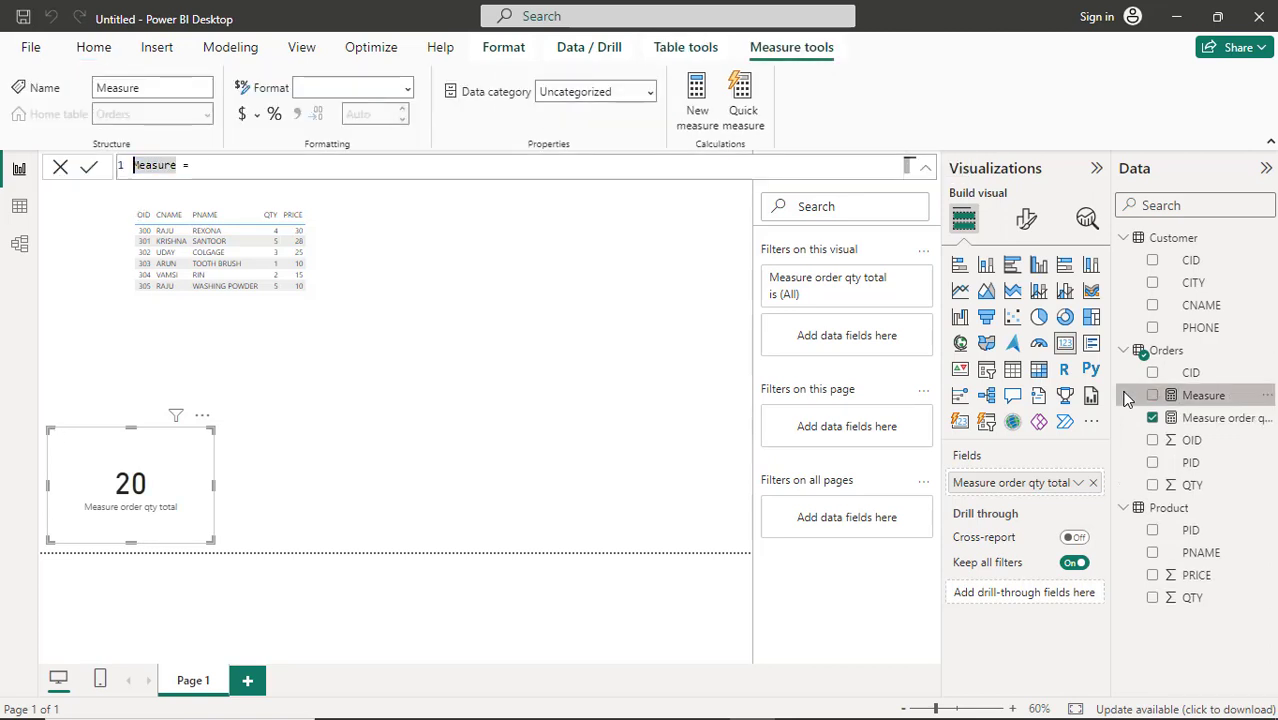
key(shift+Right)
key(shift+Right)
key(shift+Right)
key(shift+Right)
key(shift+Right)
key(shift+Right)
key(shift+Right)
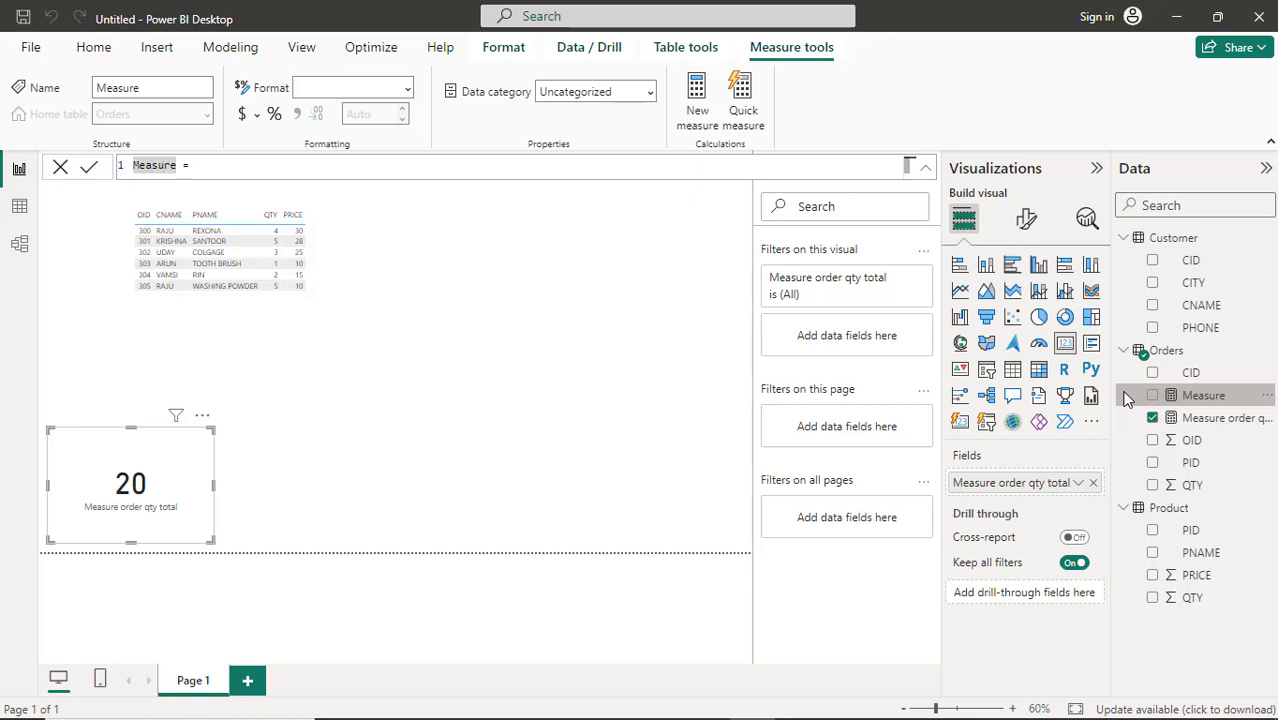
key(Right)
text(amou)
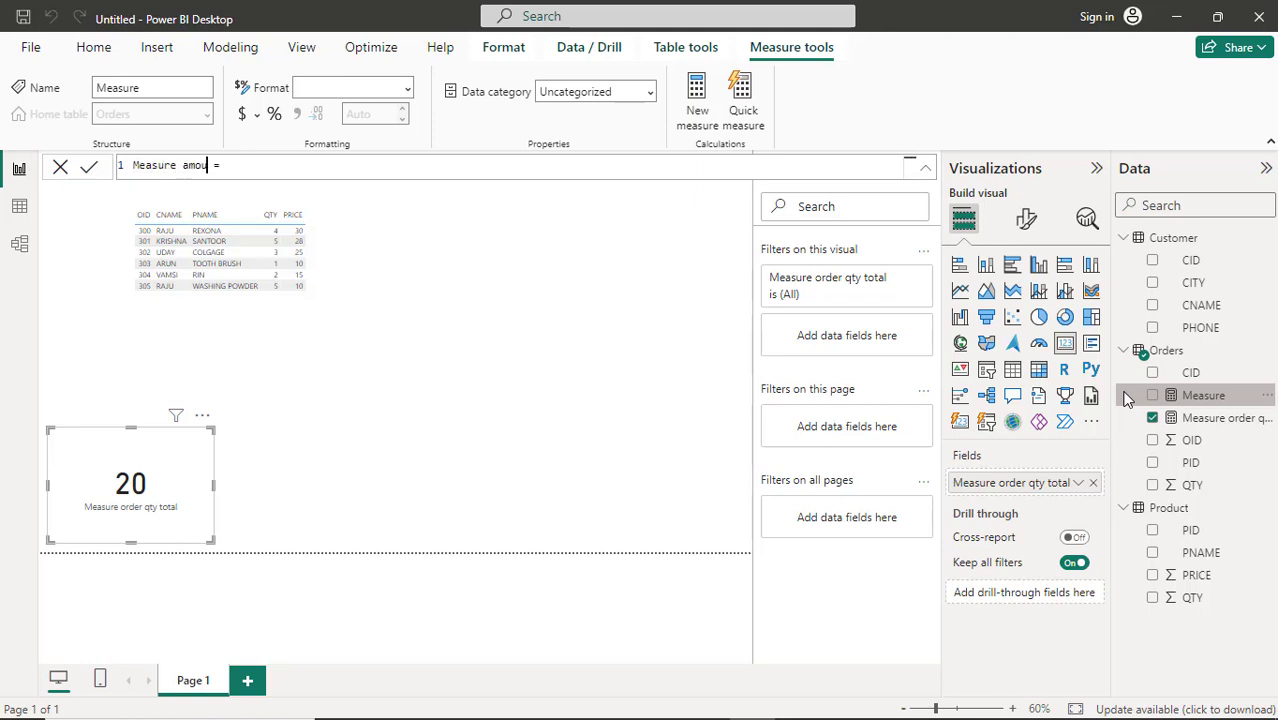
text(t)
key(BackSpace)
text(nt sumx)
key(BackSpace)
key(BackSpace)
key(BackSpace)
key(BackSpace)
text(sumx)
Begin the measure's expression with the SUMX function and the Orders table as its first argument
key(End)
text(sumx)
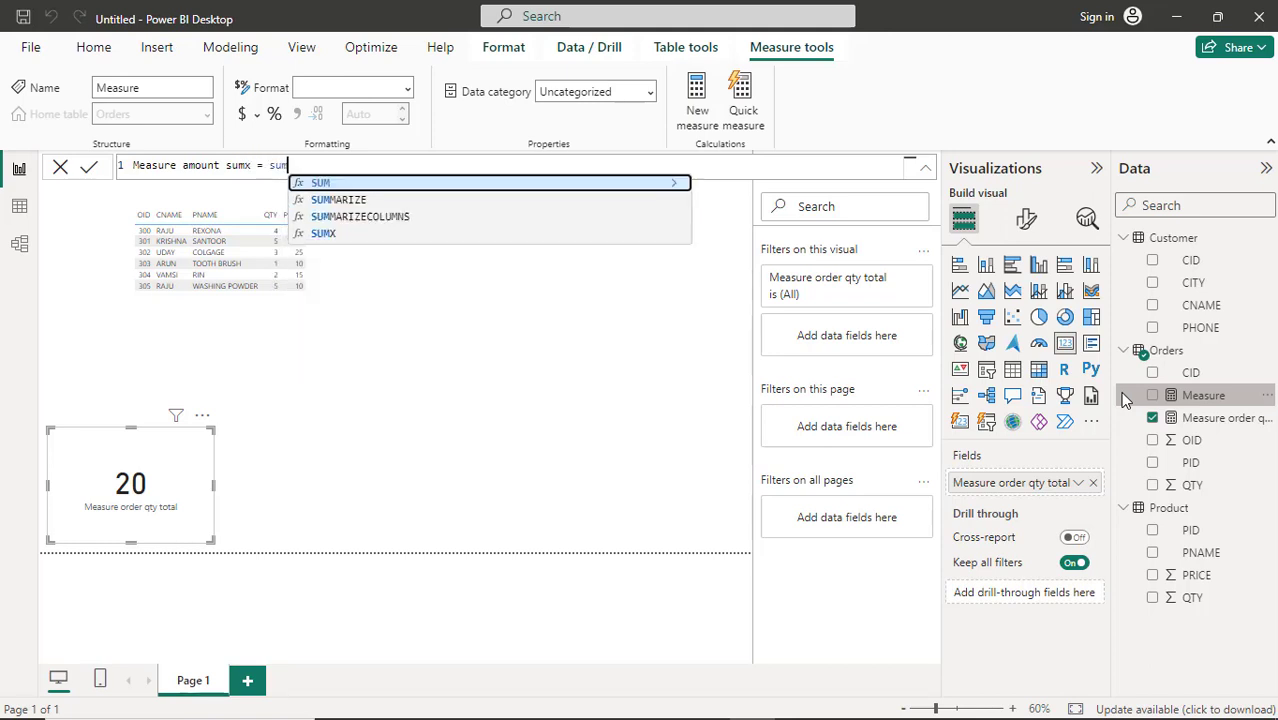
text(()
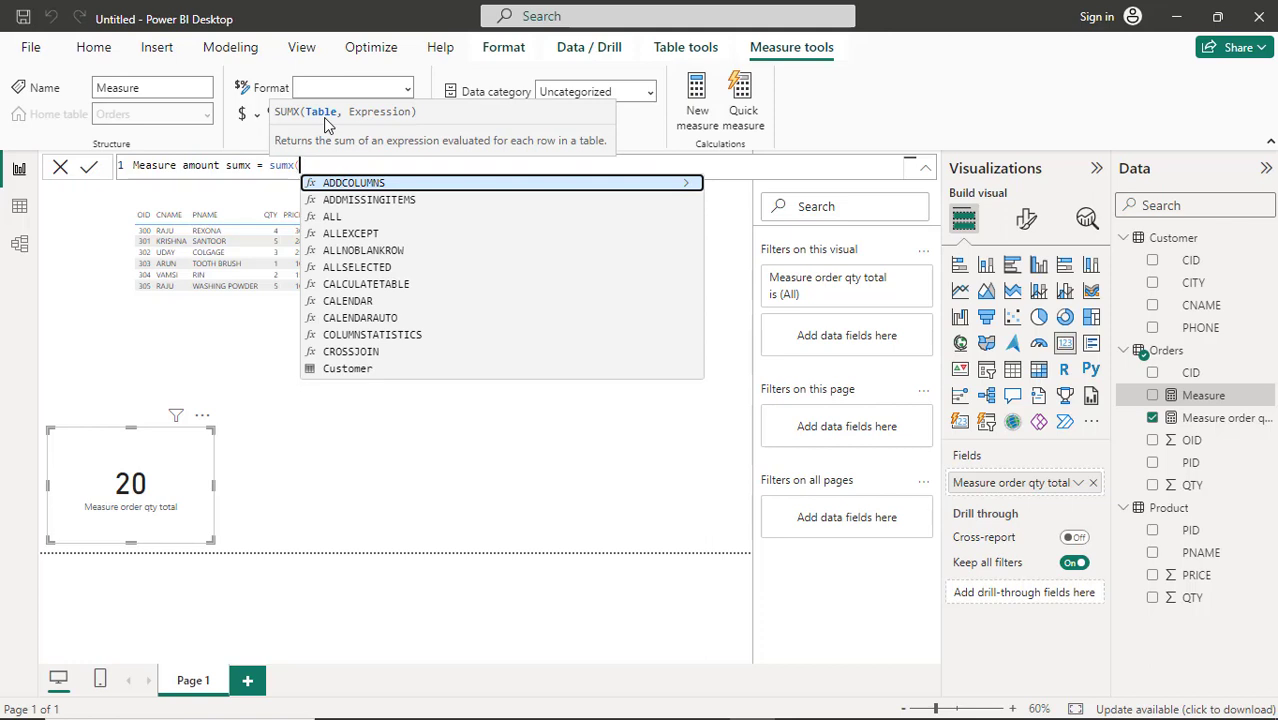
text(o)
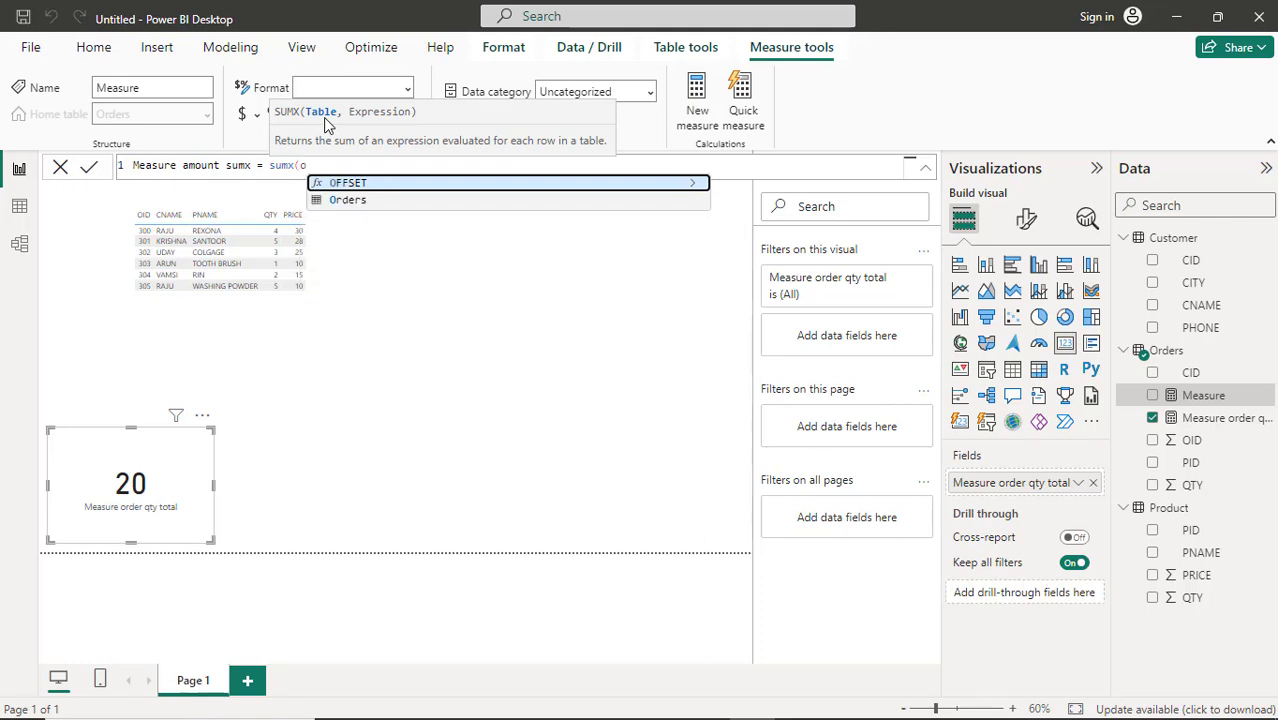
key(Down)
key(Tab)
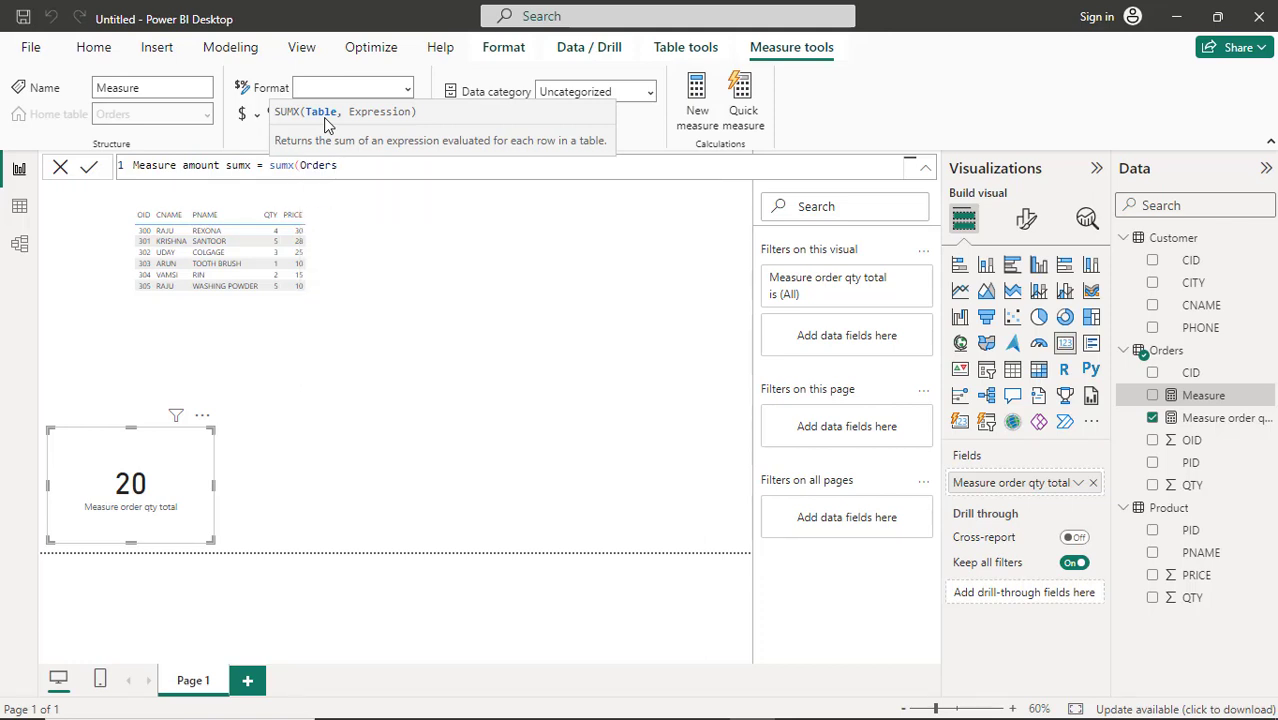
Enter Orders[QTY] followed by a multiplication operator as the start of SUMX's expression argument
text(, or)
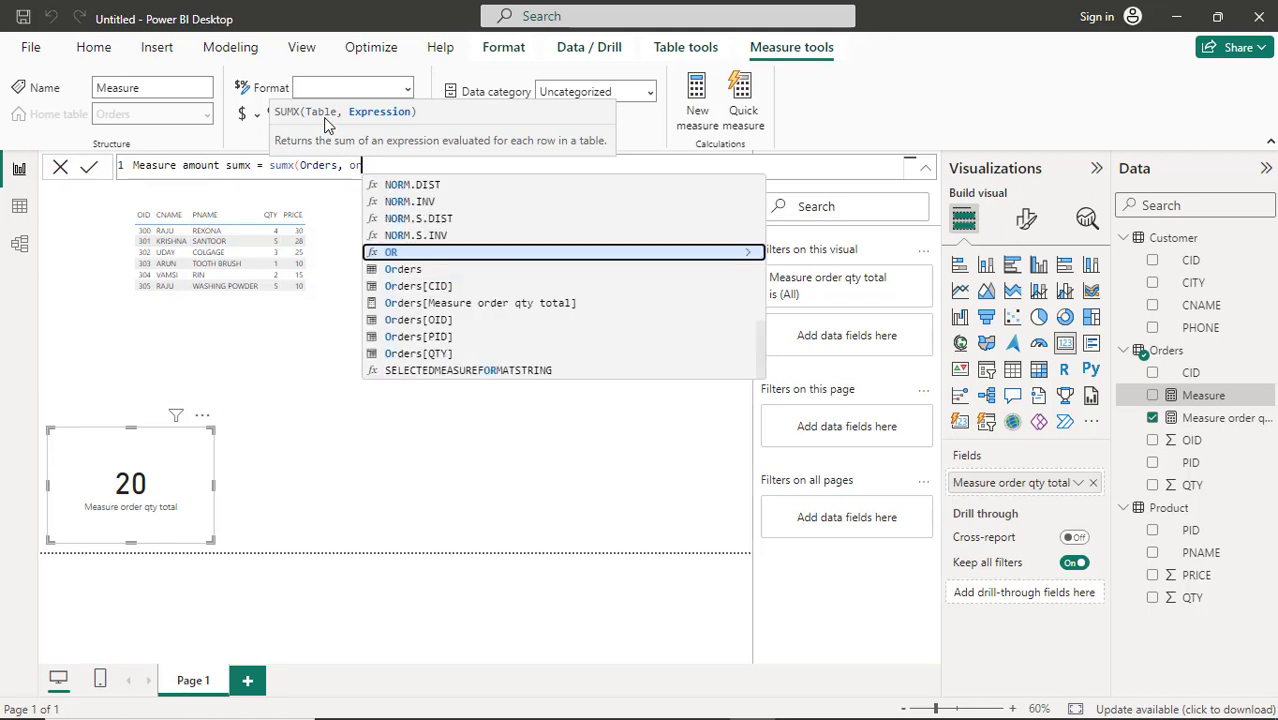
key(Down)
key(Down)
key(Down)
key(Down)
key(Down)
key(Down)
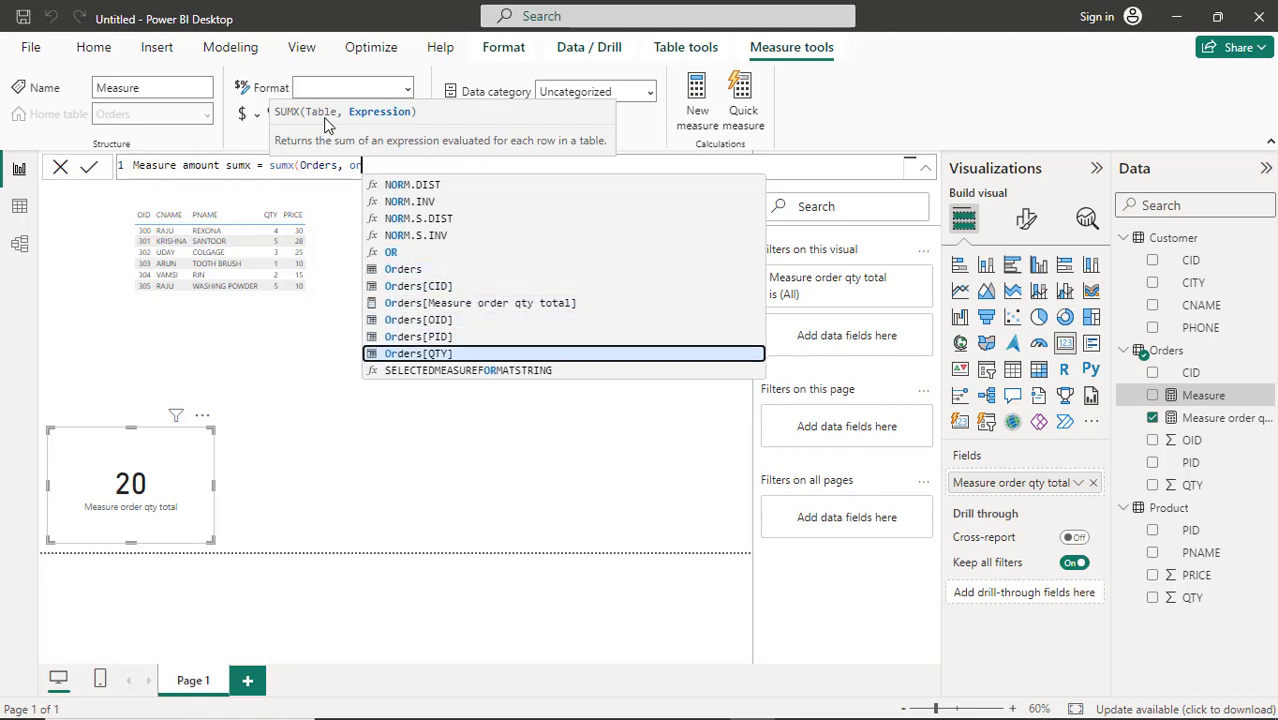
key(Tab)
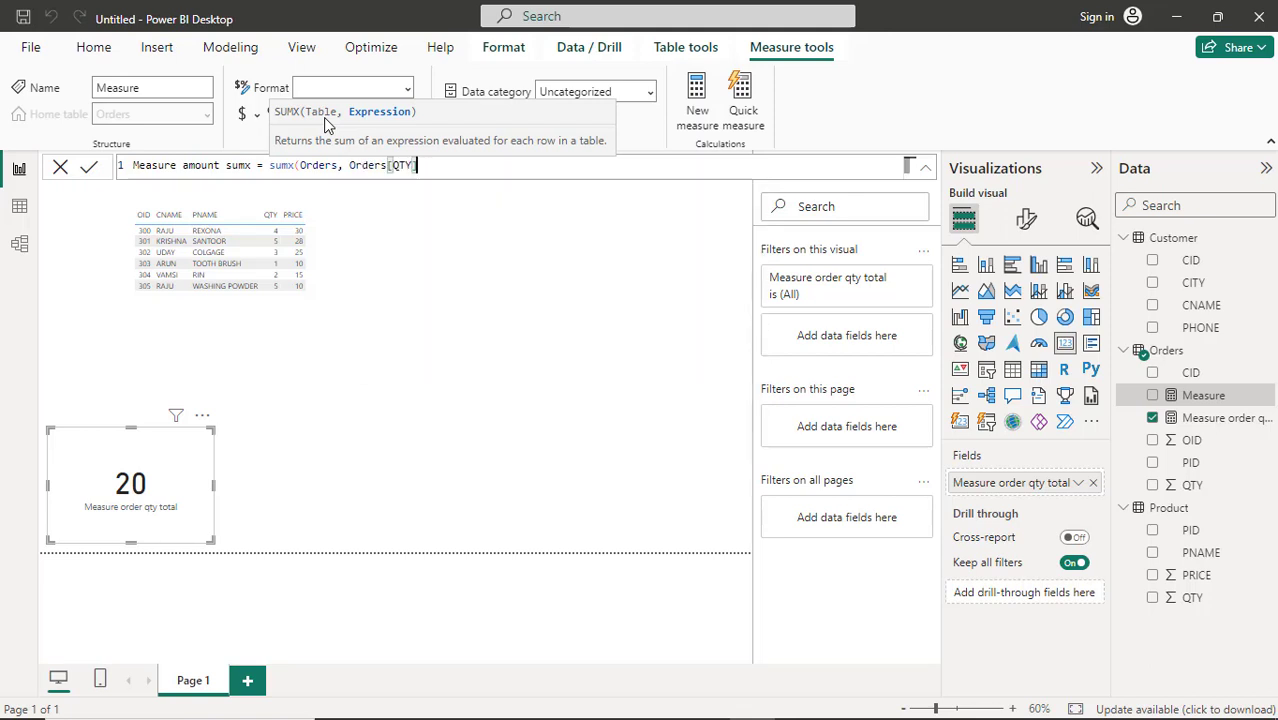
text(*)
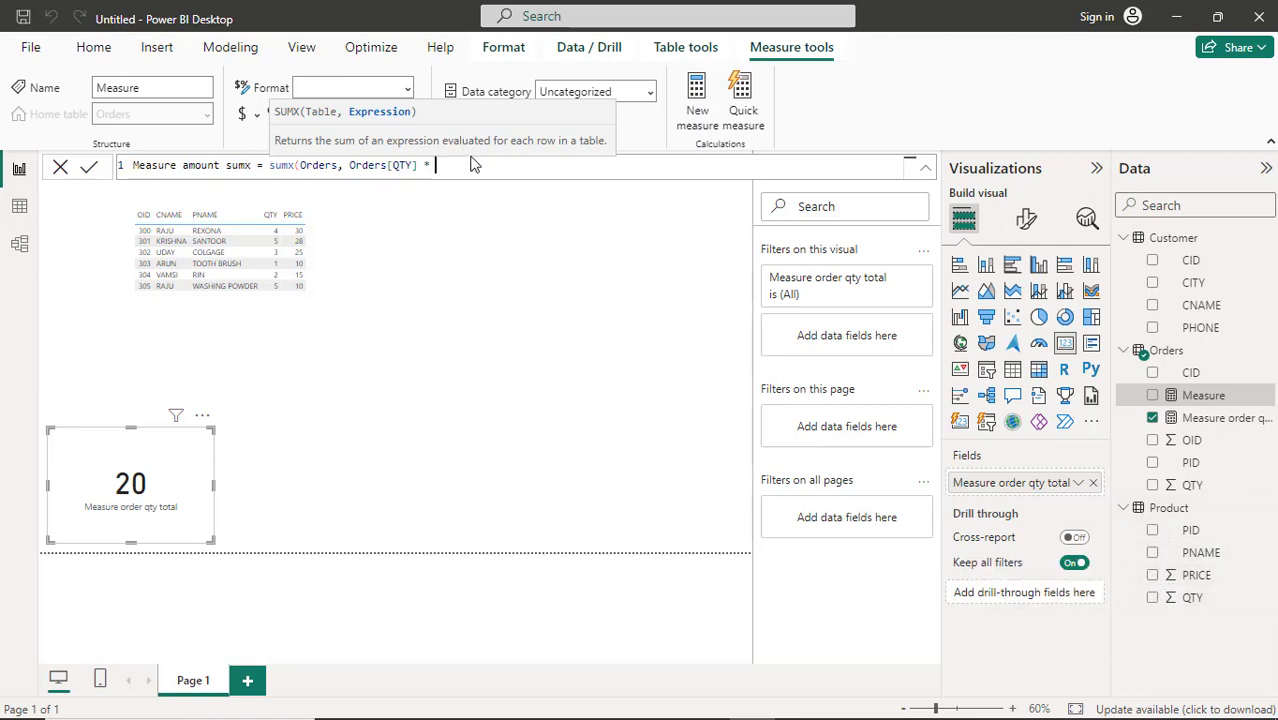
text(pro)
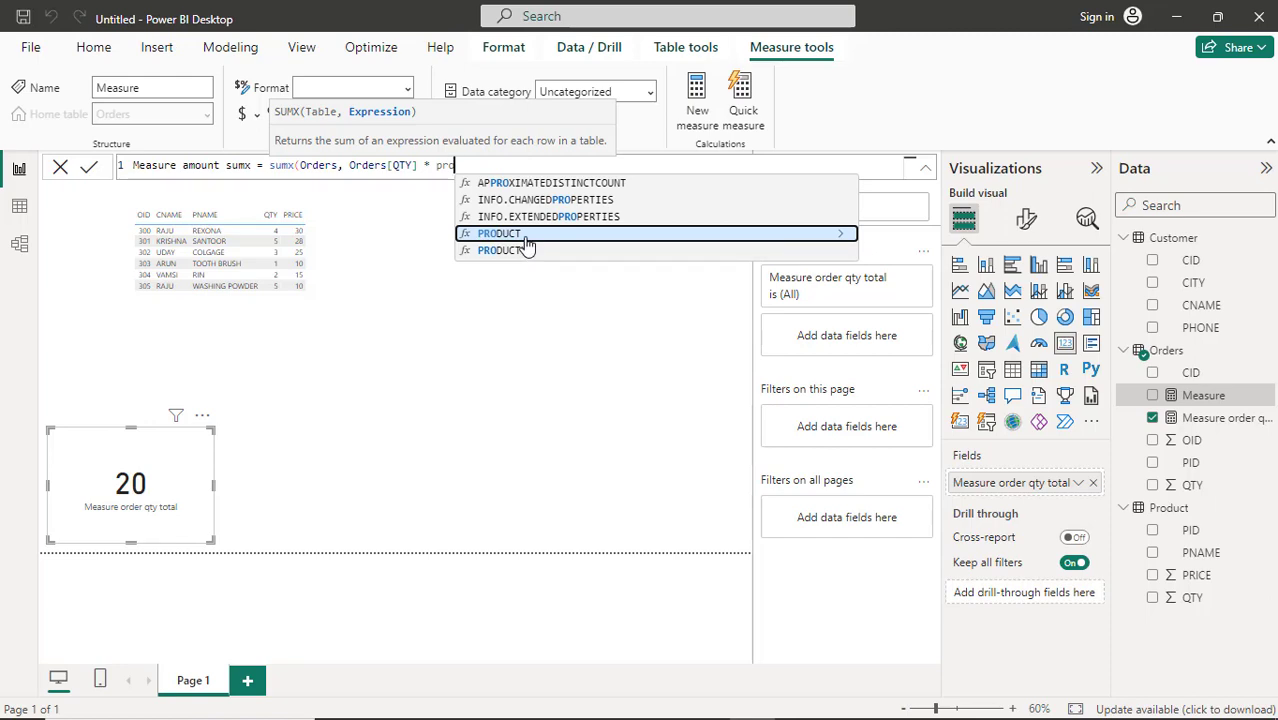
key(alt+Tab)
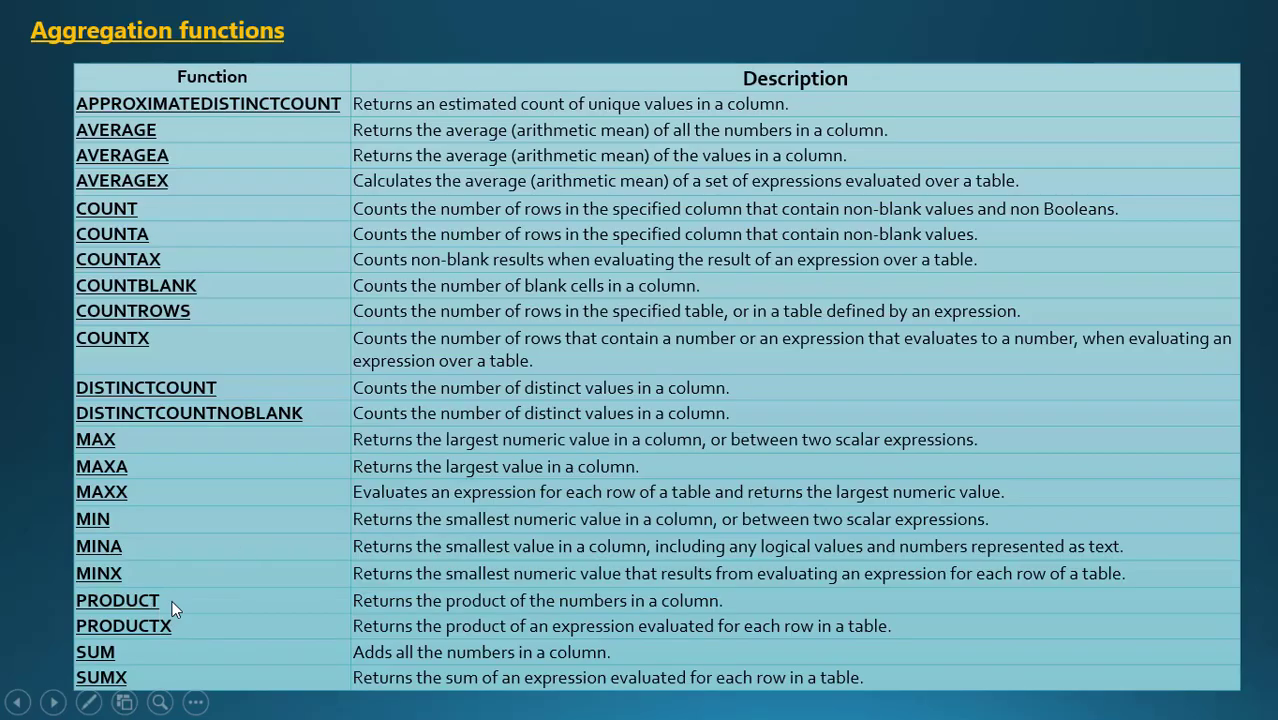
key(alt+Tab)
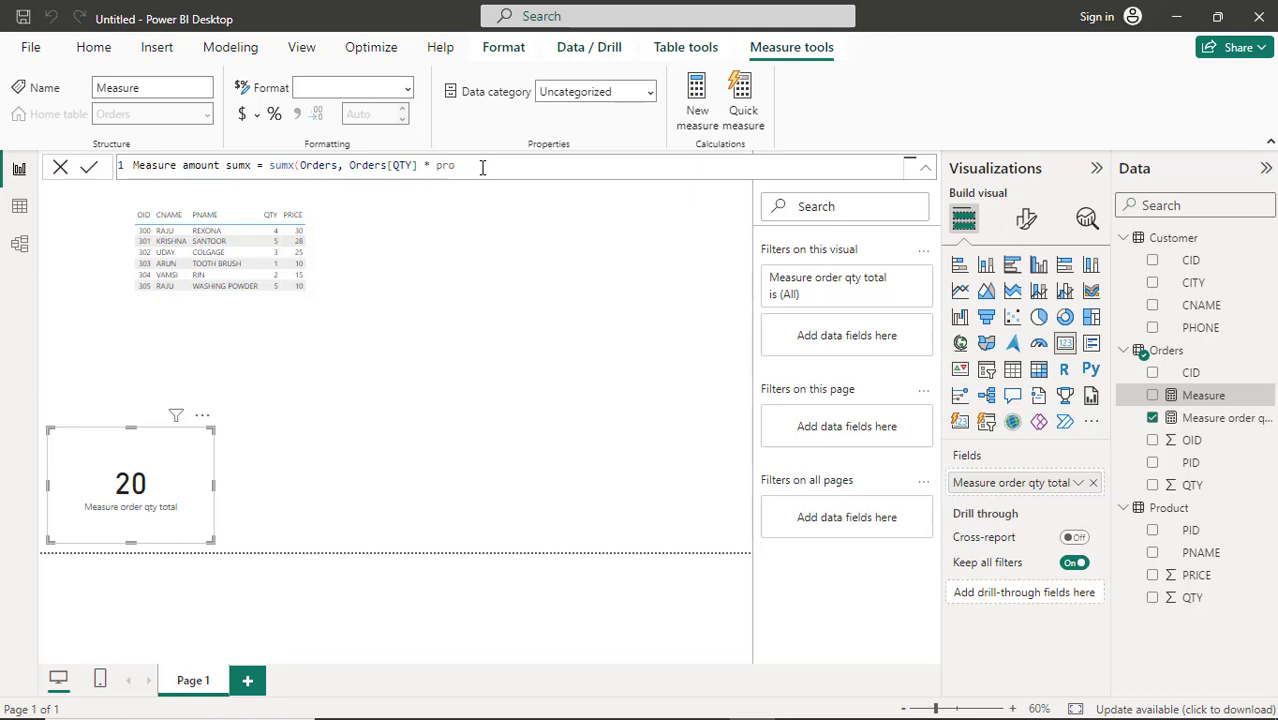
key(BackSpace)
key(BackSpace)
key(BackSpace)
Multiply by RELATED('Product'[PRICE]), close the SUMX function and commit the measure
text(re)
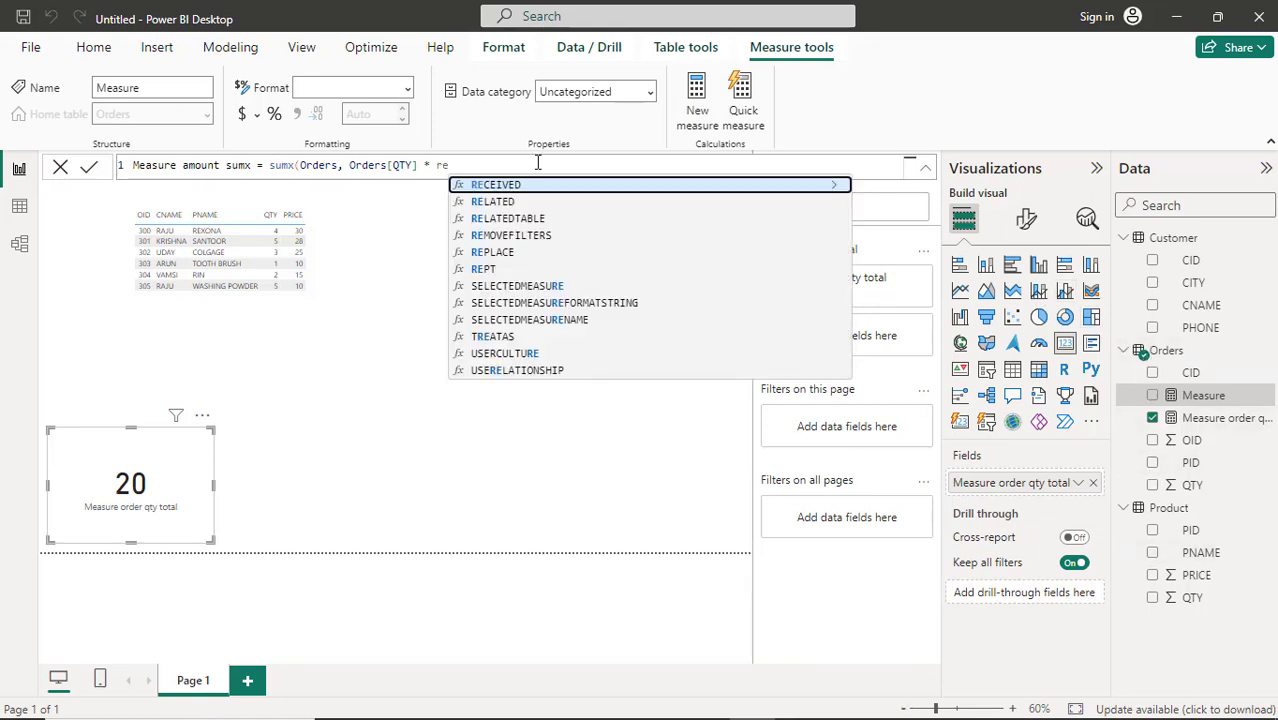
key(Down)
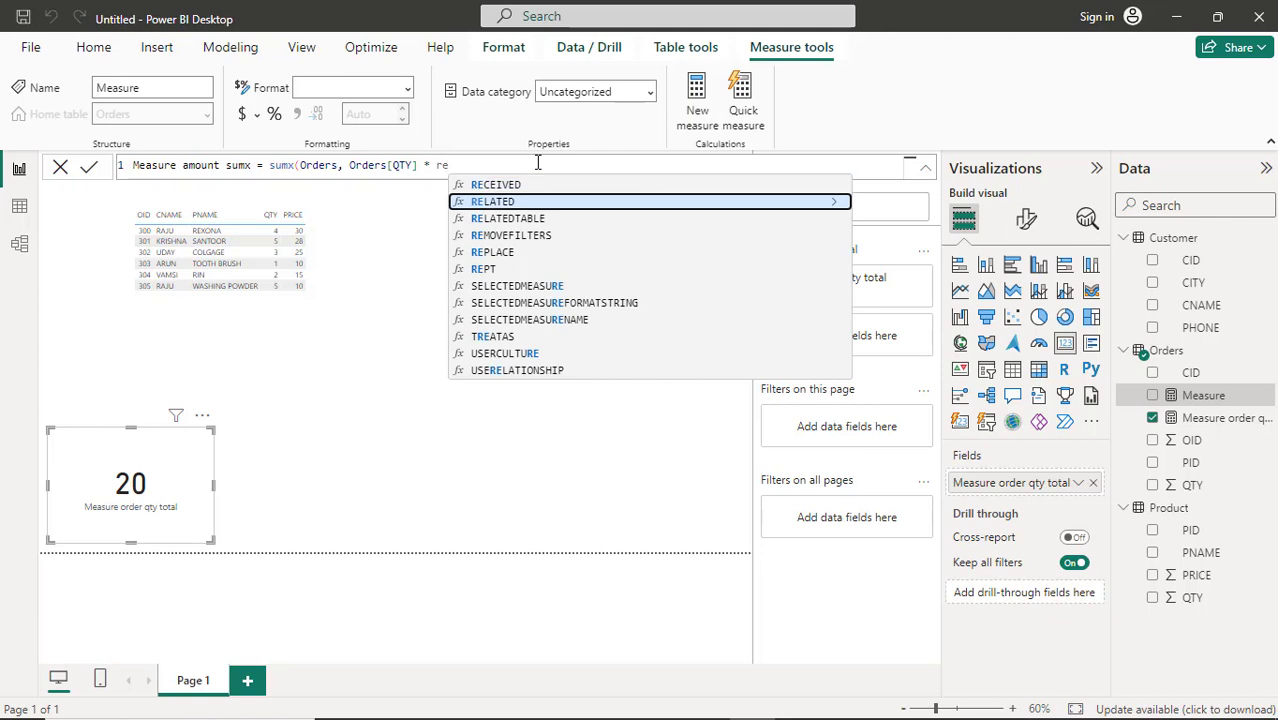
key(Tab)
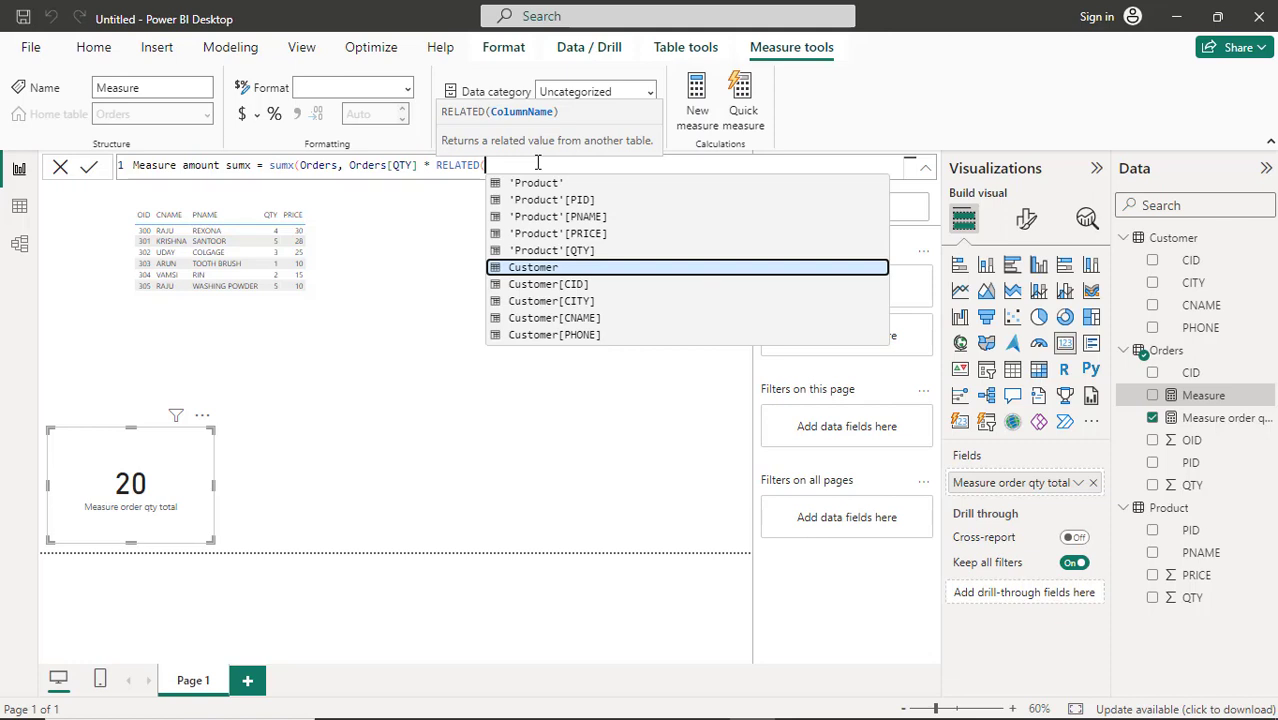
key(Up)
key(Up)
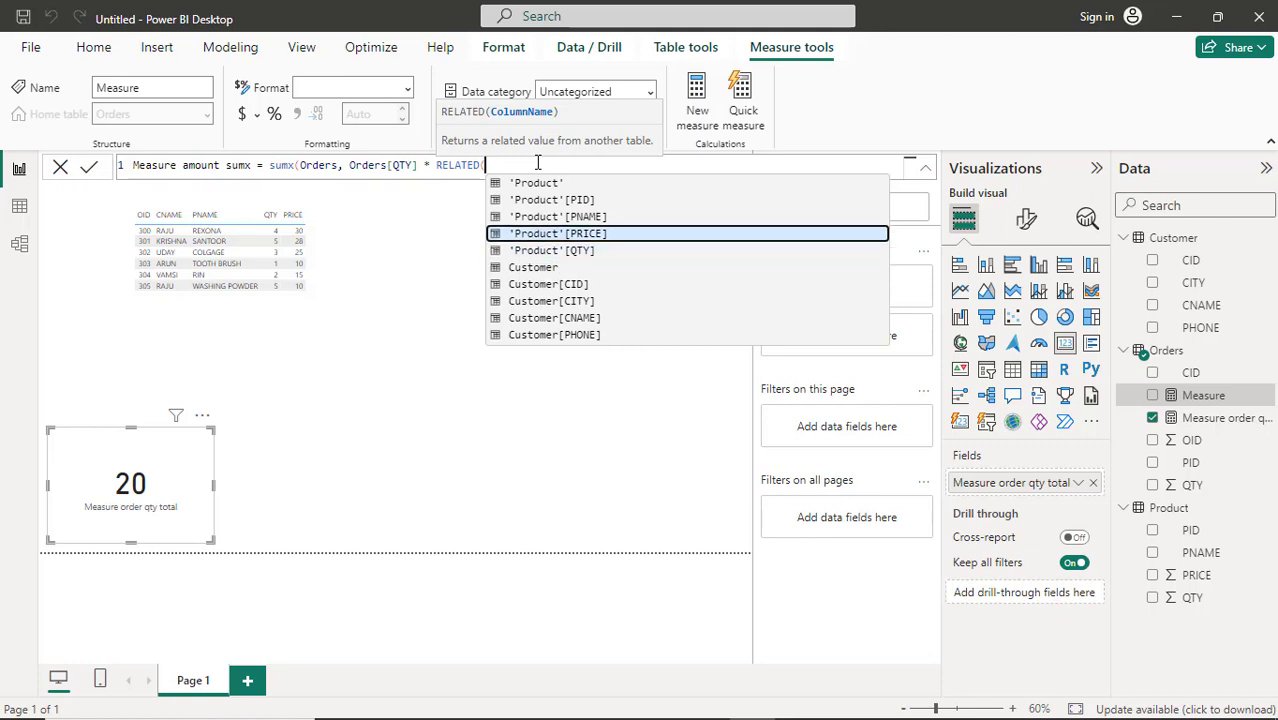
key(Tab)
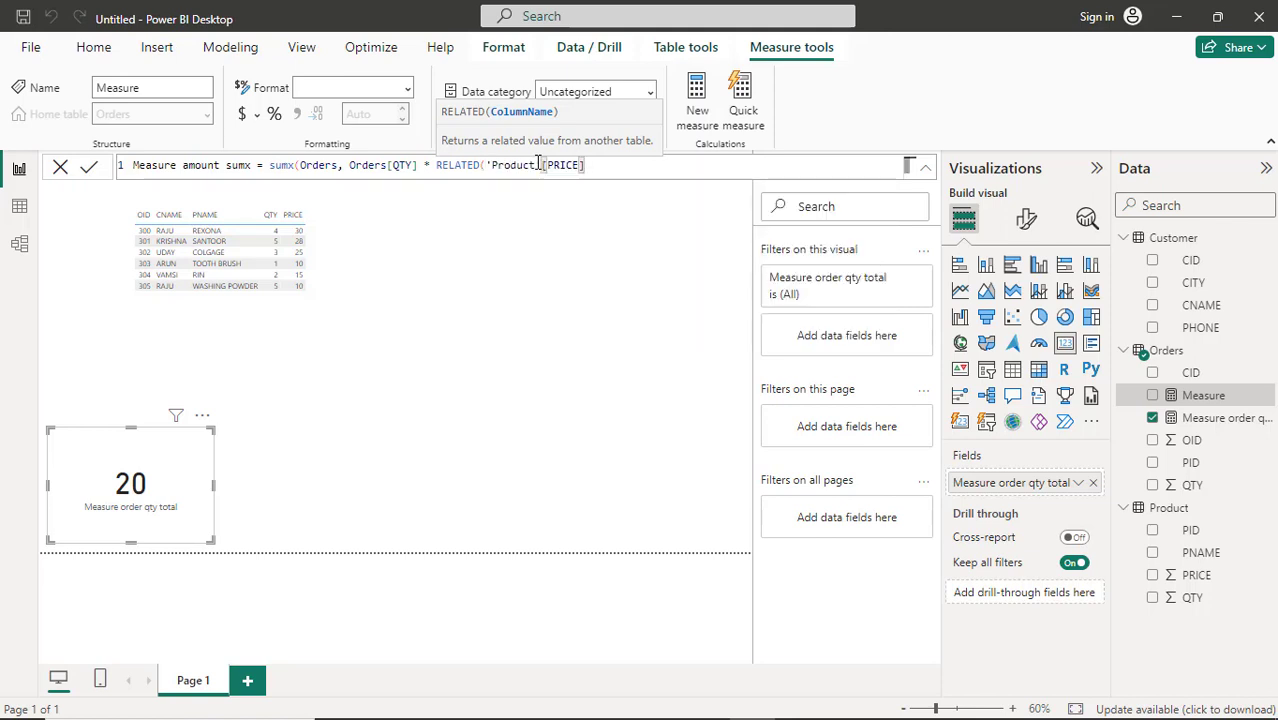
text())
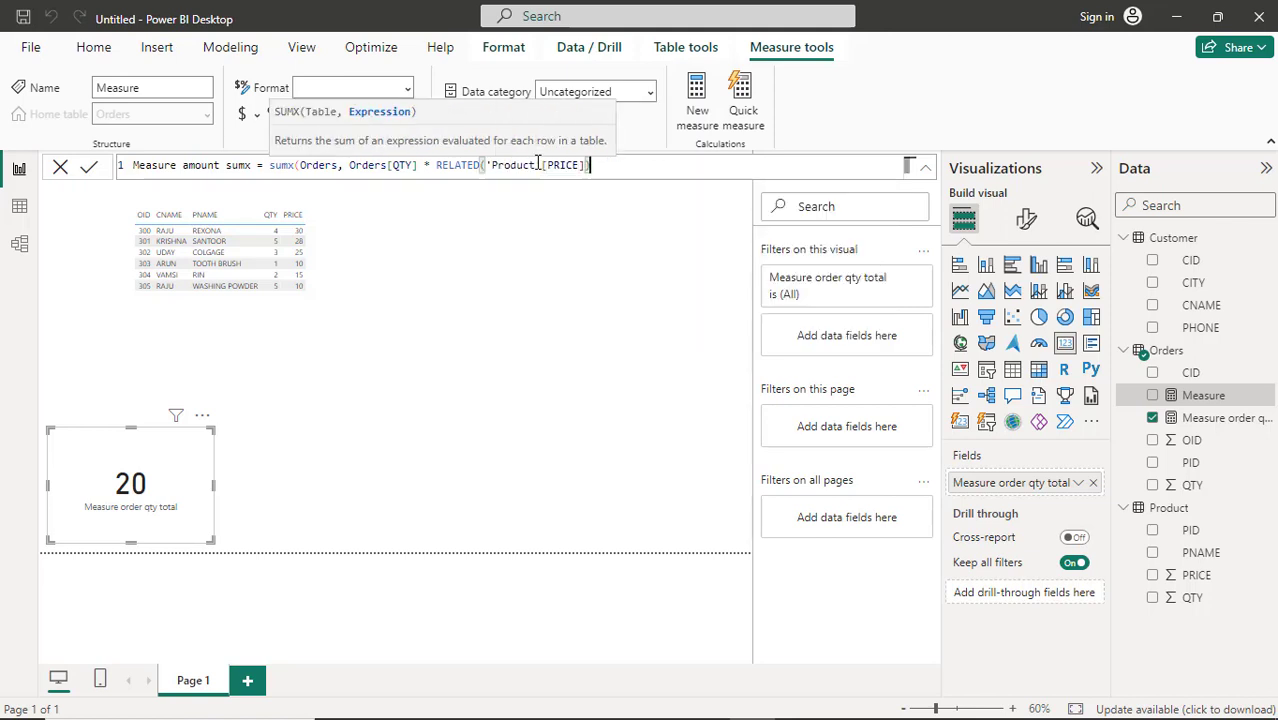
key(Return)
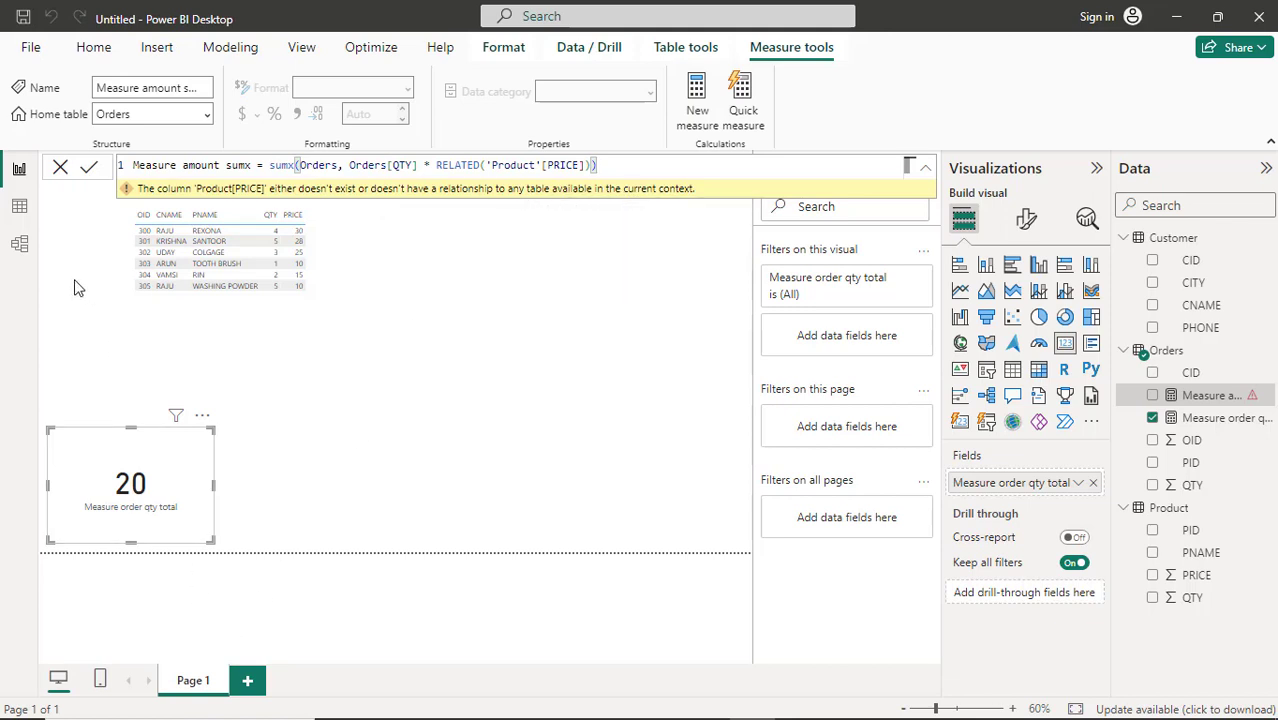
Examine how Product, Orders and Customer are related in the model, and glance at the ORDER_processing workbook in Excel before returning to Power BI
click(20, 245)
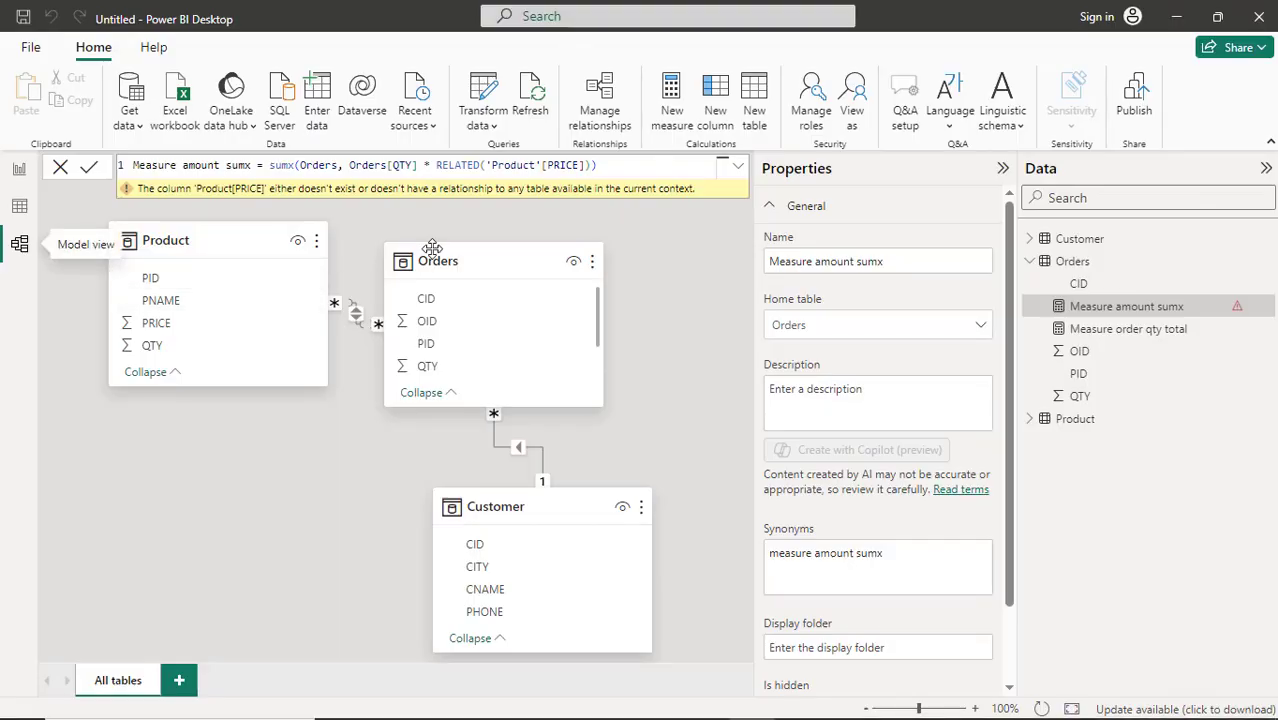
key(alt+Tab)
key(alt+Tab)
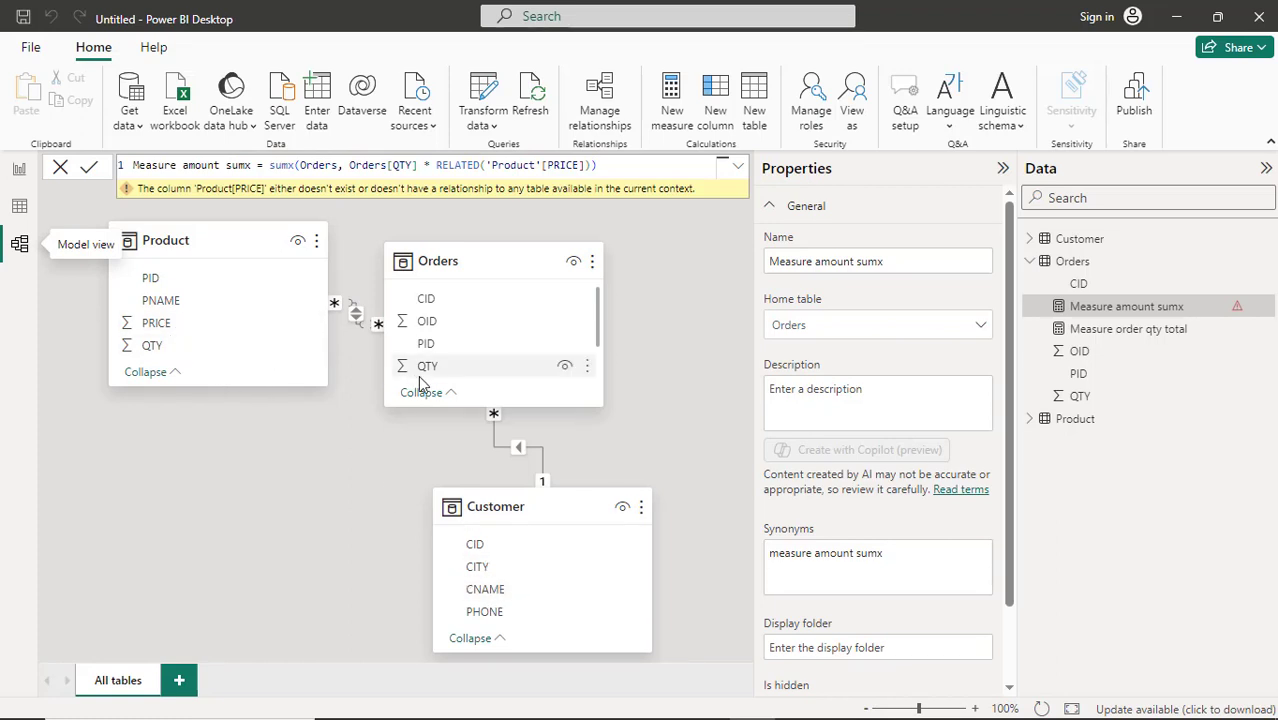
key(alt+Tab)
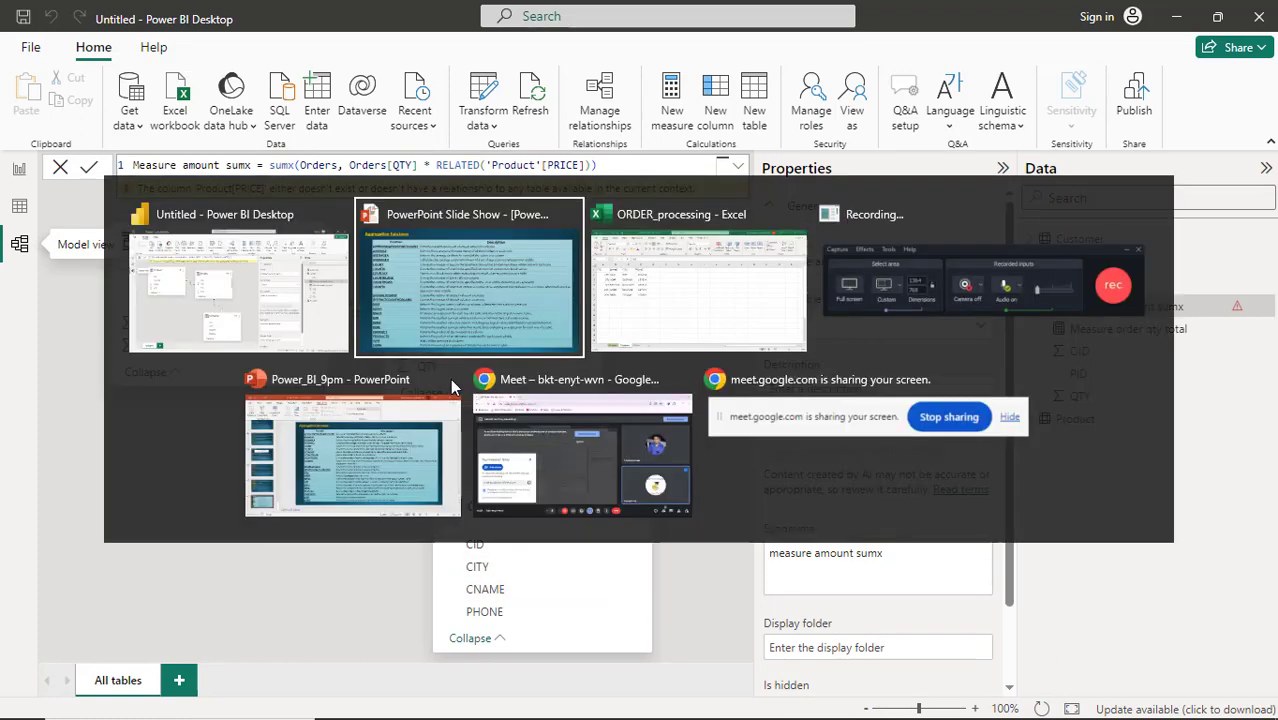
key(alt+Tab)
key(alt+Tab)
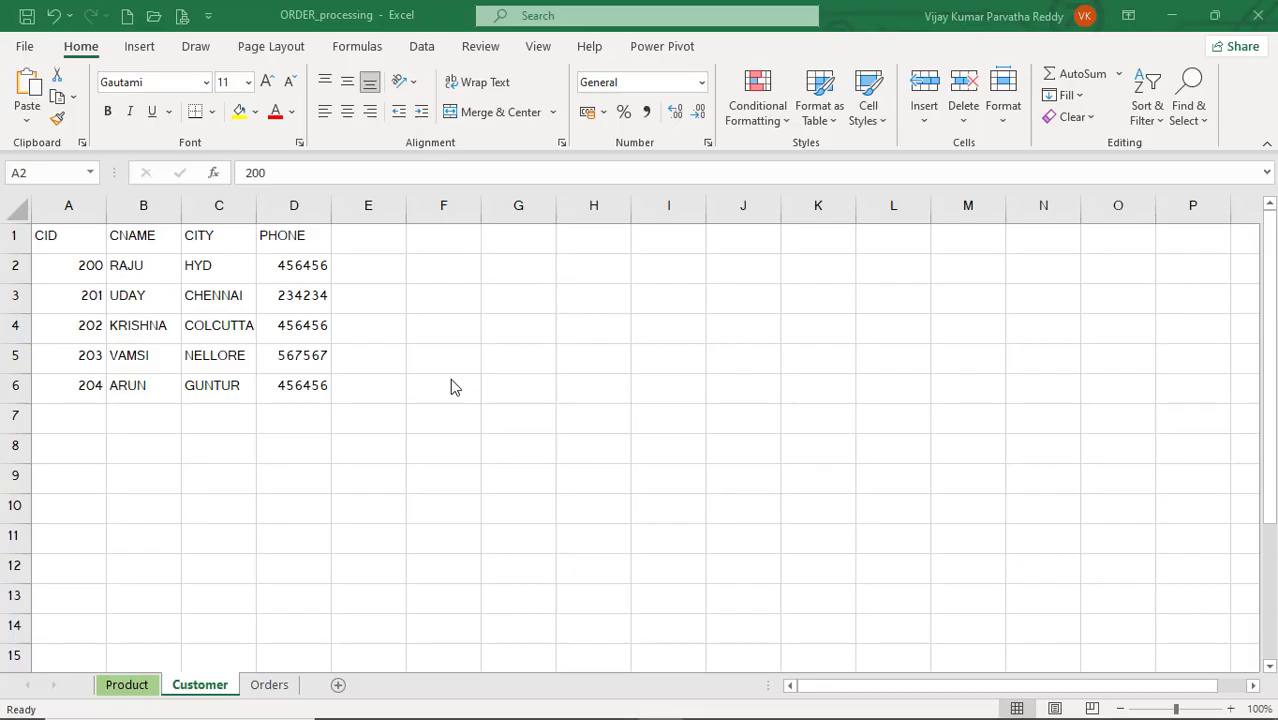
mouse_move(542, 706)
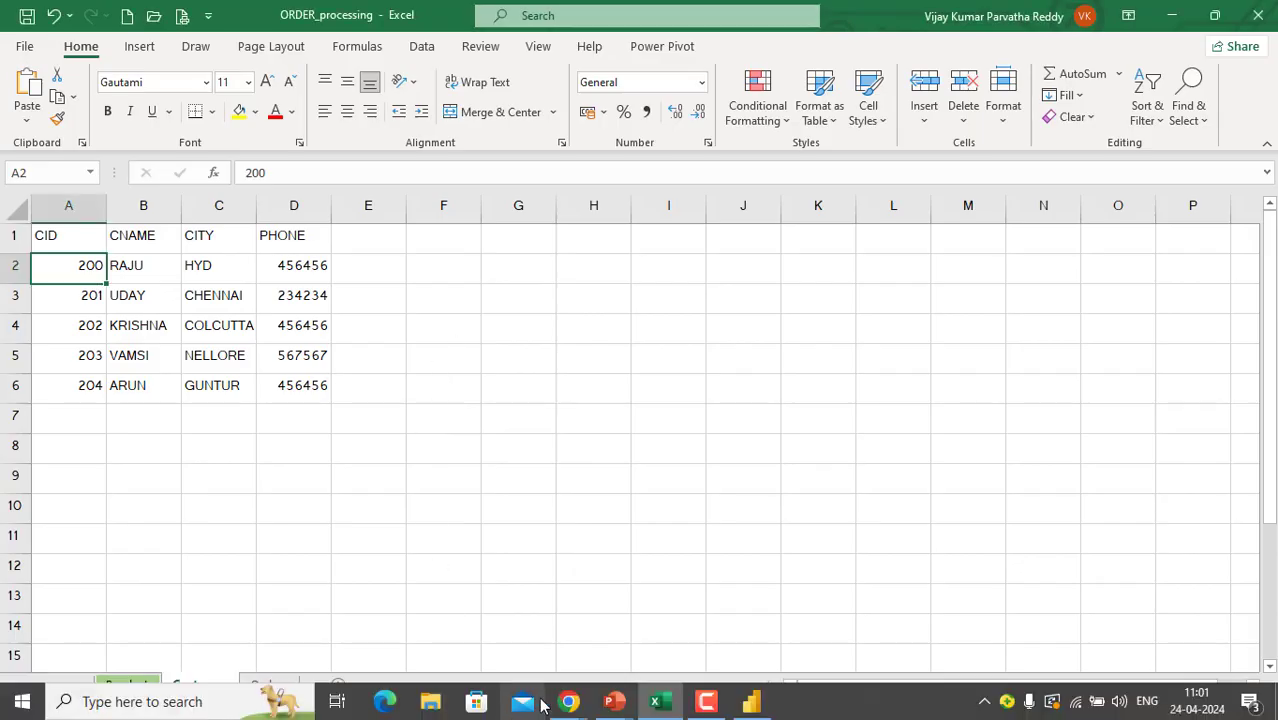
click(748, 704)
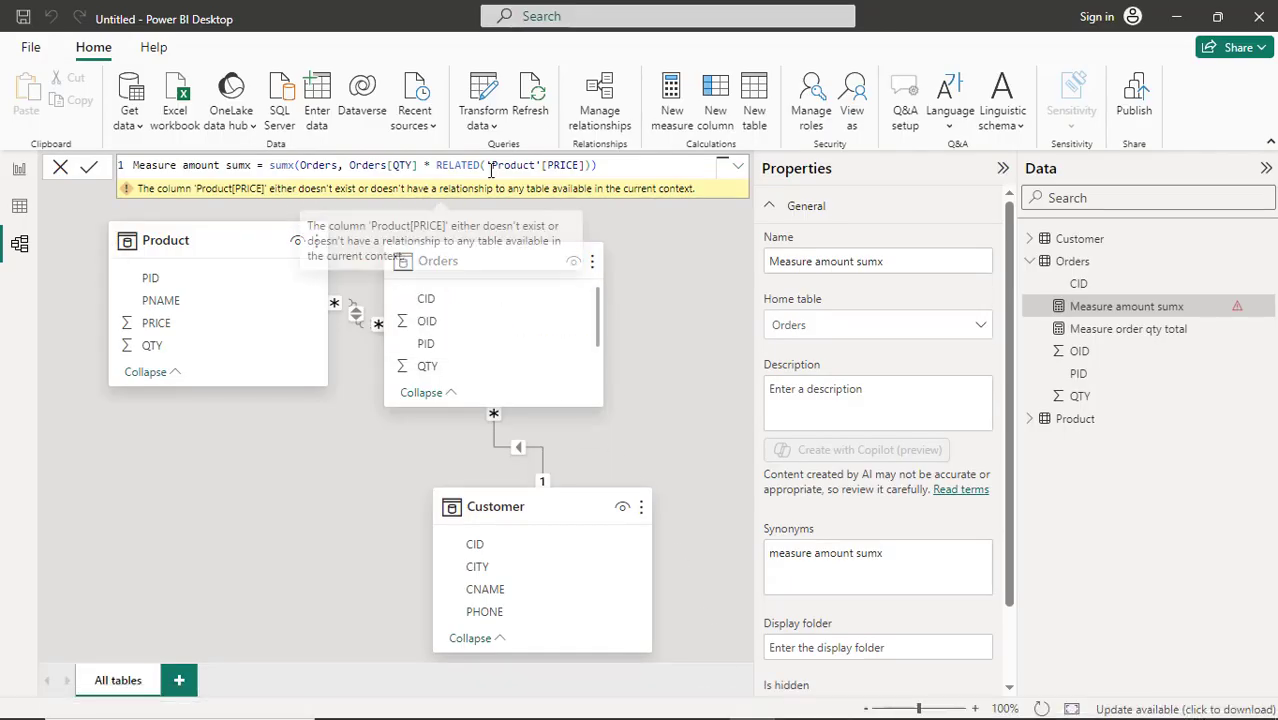
click(617, 165)
key(alt+Tab)
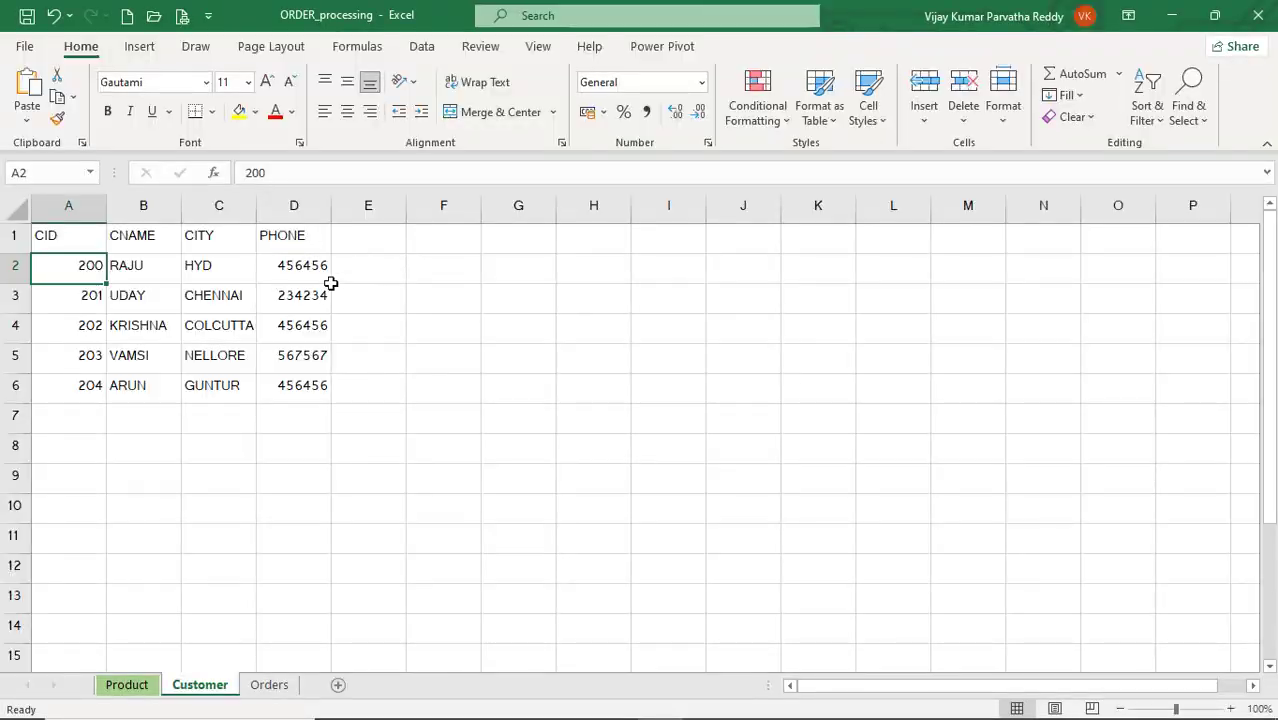
key(alt+Tab)
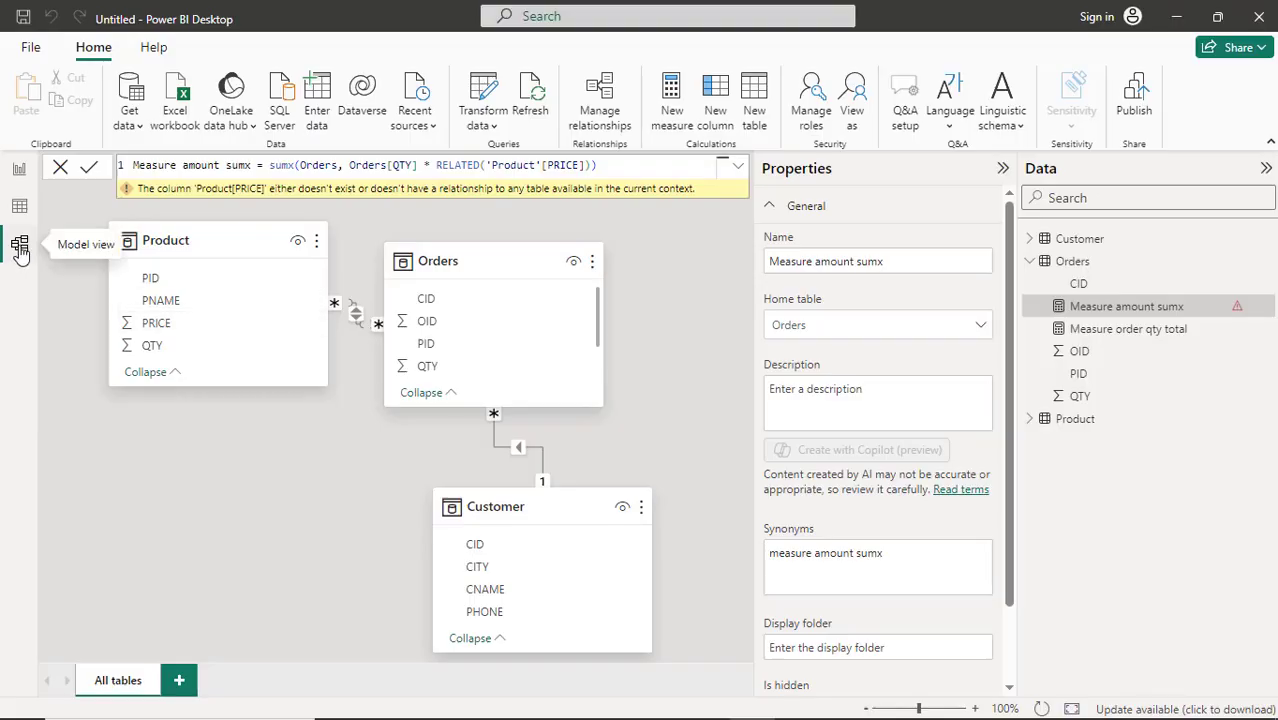
Change the cardinality of the relationship between Orders and Product to Many to one (*:1)
right_click(355, 313)
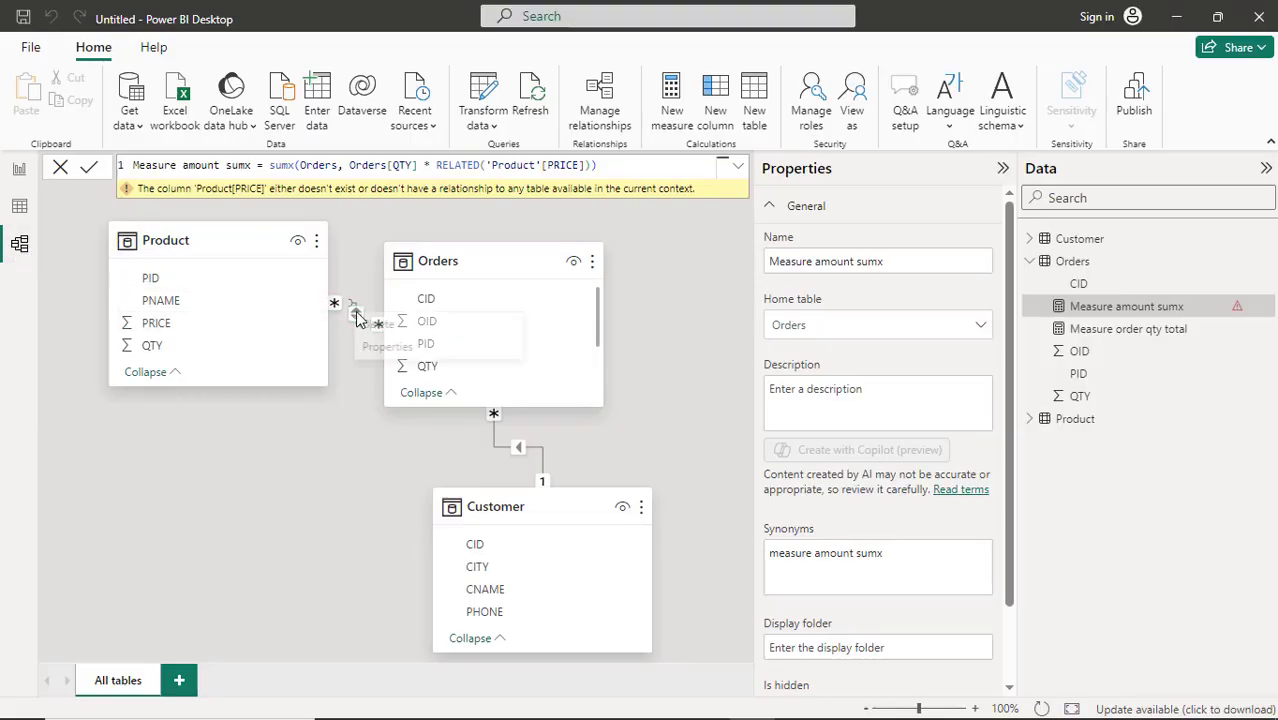
click(395, 347)
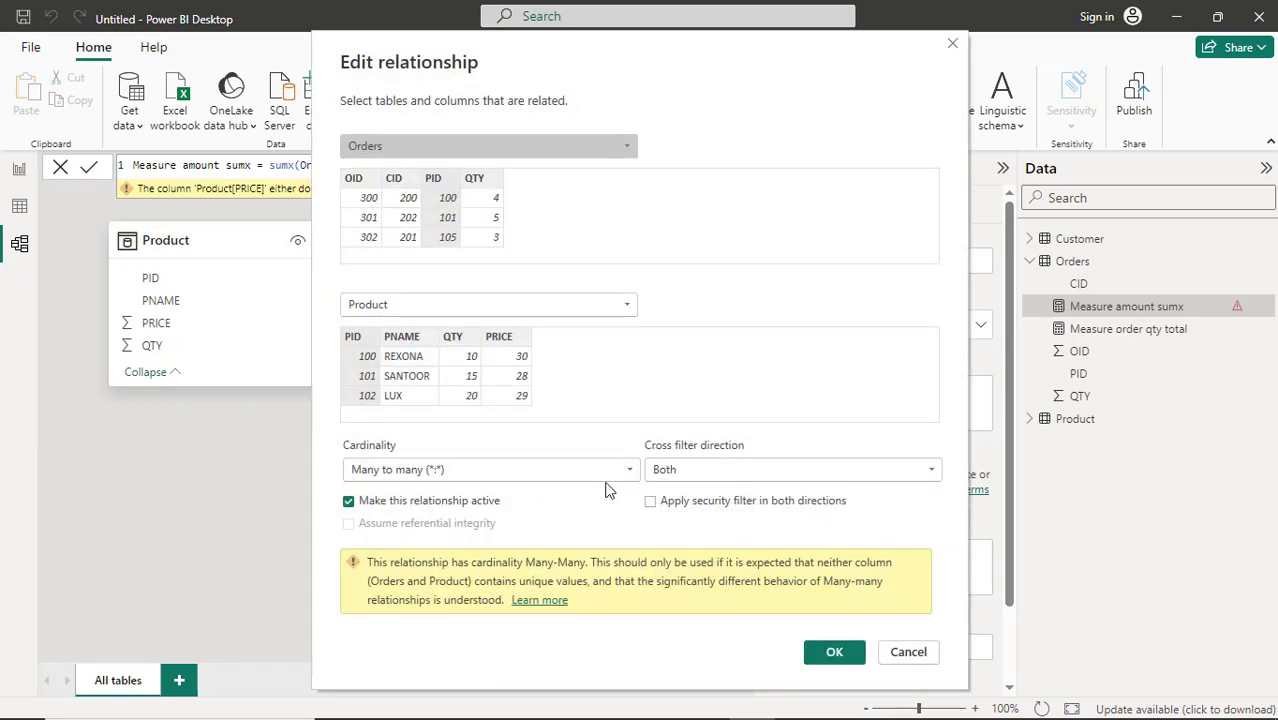
click(629, 472)
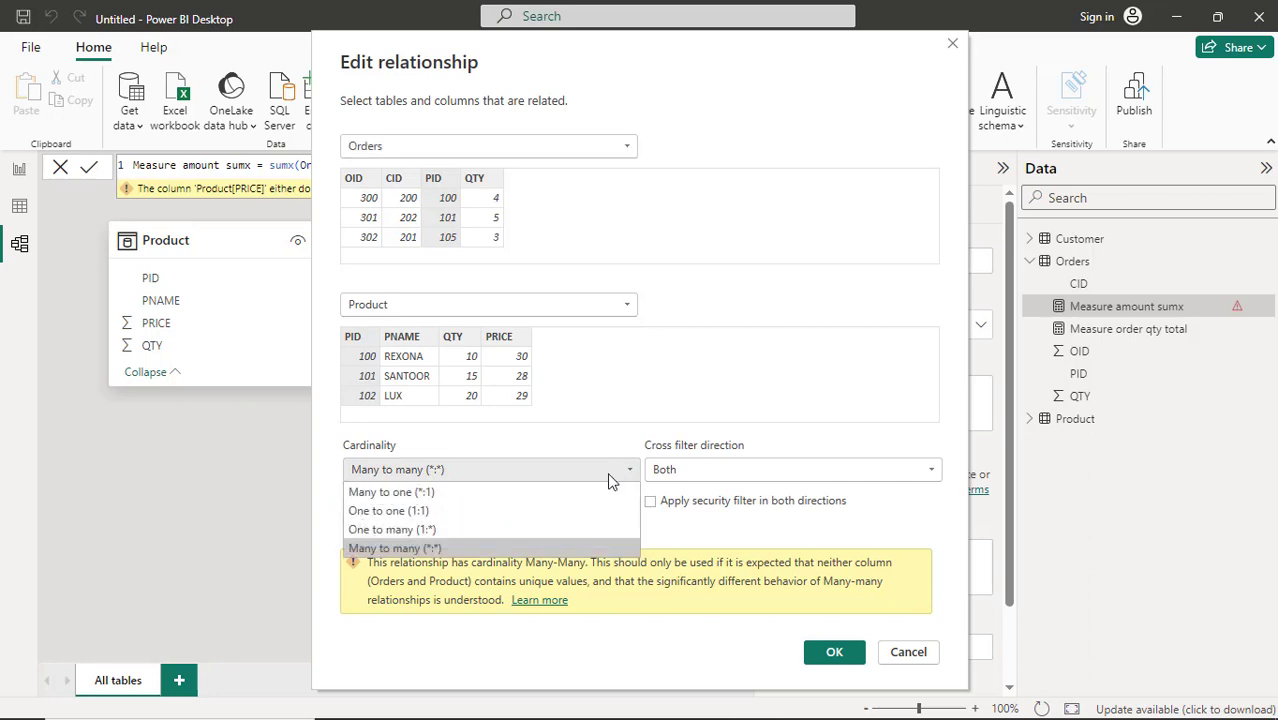
click(500, 492)
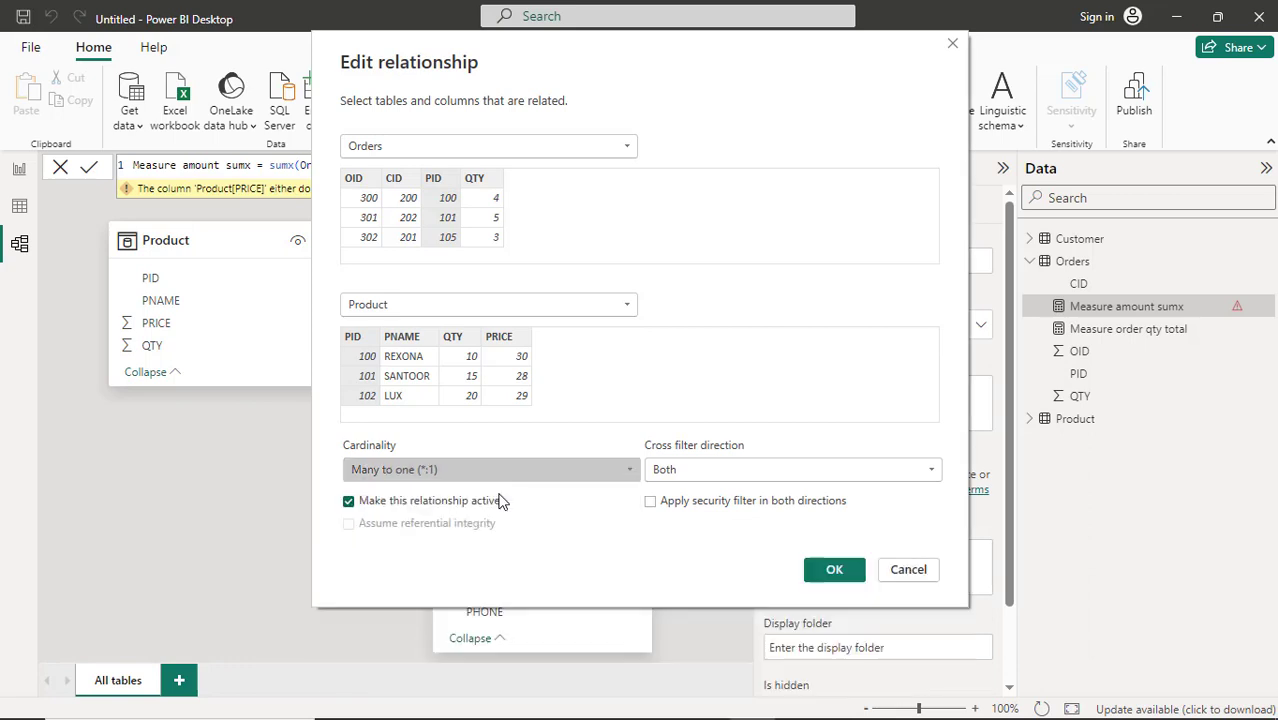
click(834, 570)
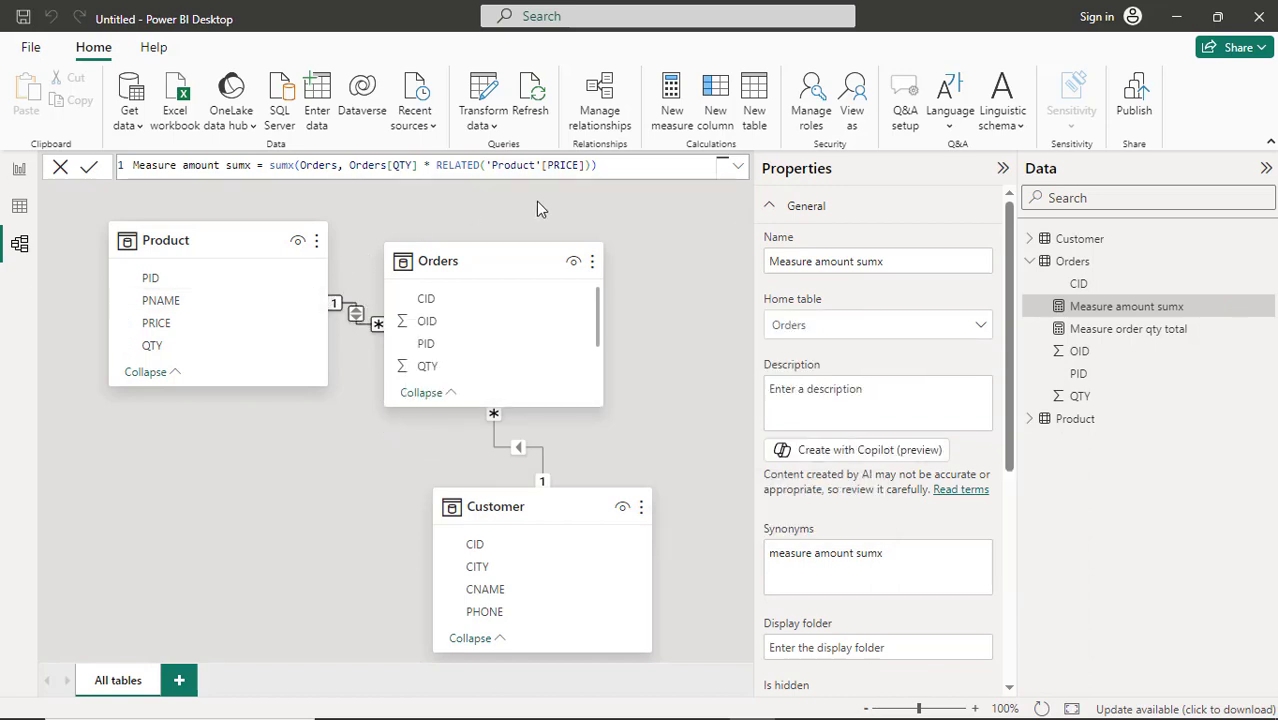
Widen the order details table on the report page and add Measure amount sumx to it
click(20, 170)
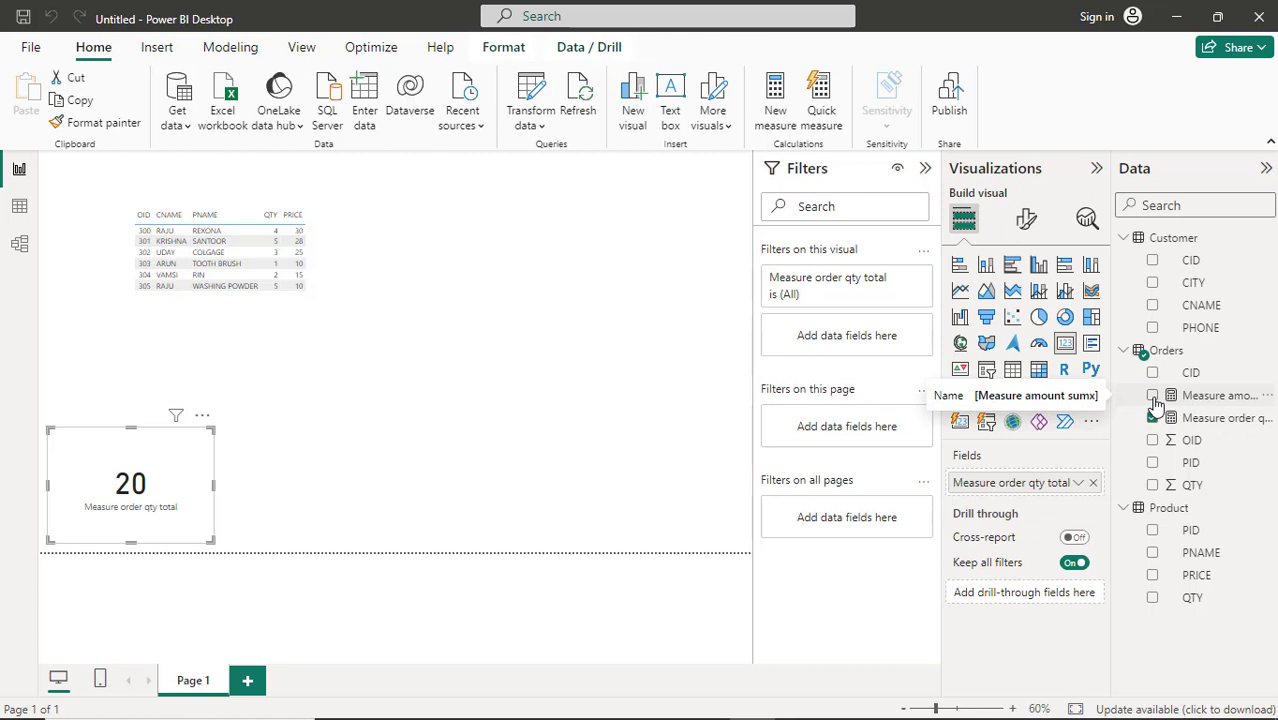
click(285, 278)
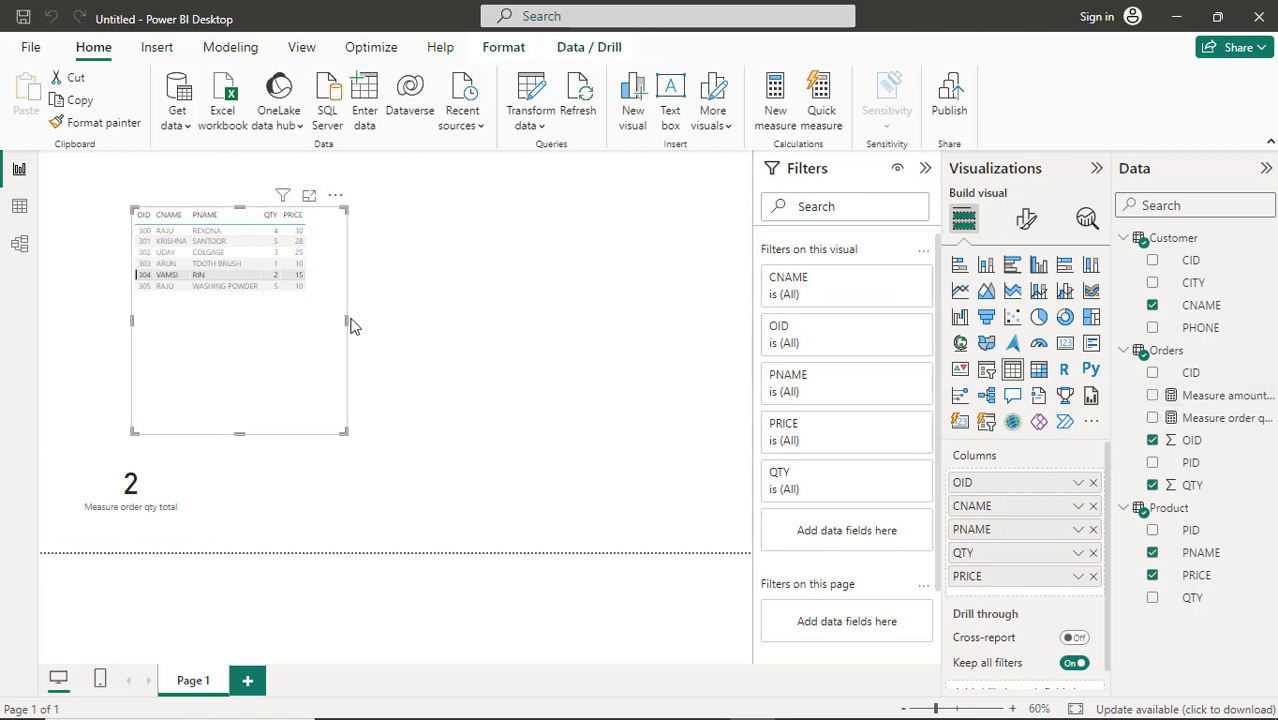
drag(385, 321, 460, 318)
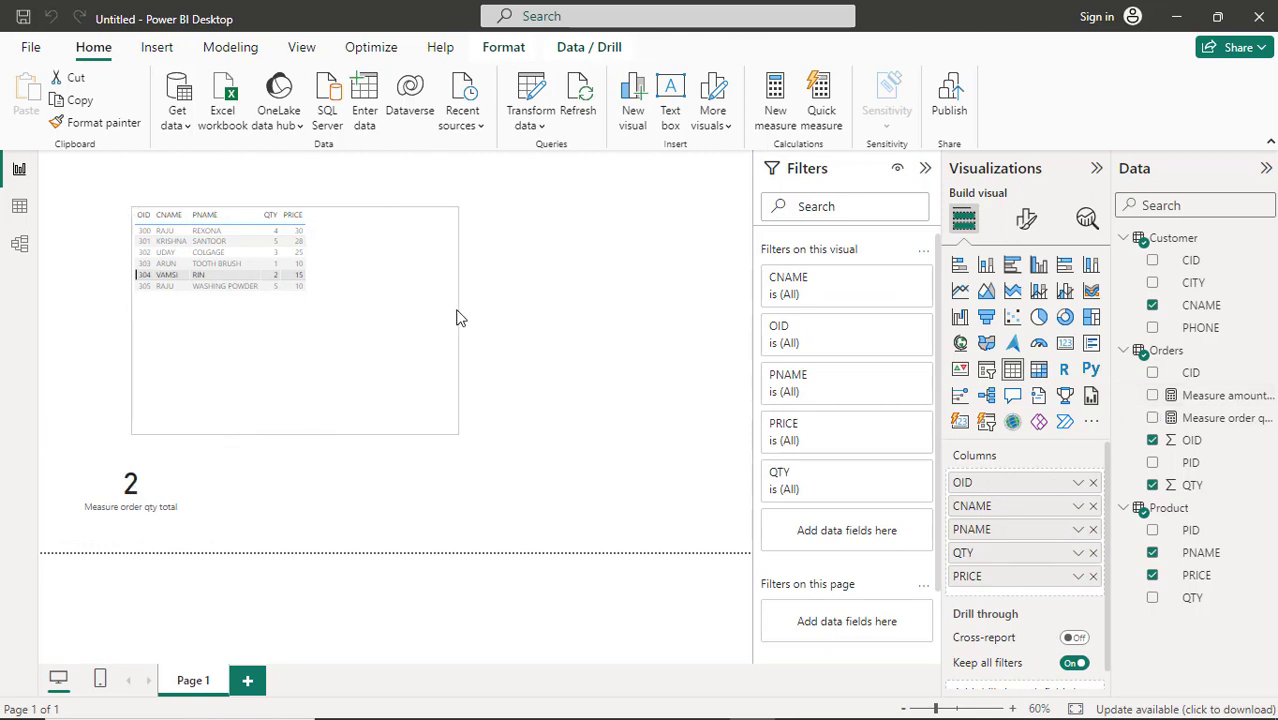
click(1152, 398)
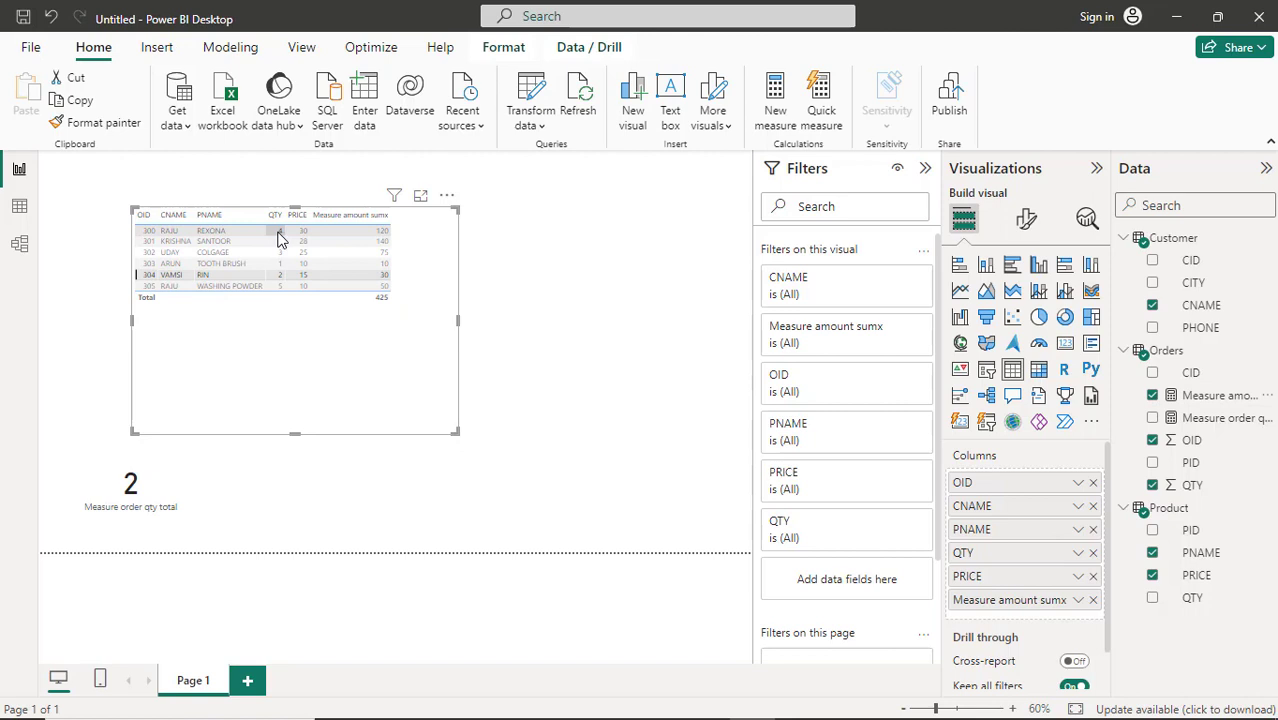
Format the table's values as bold with font size 12
click(1026, 220)
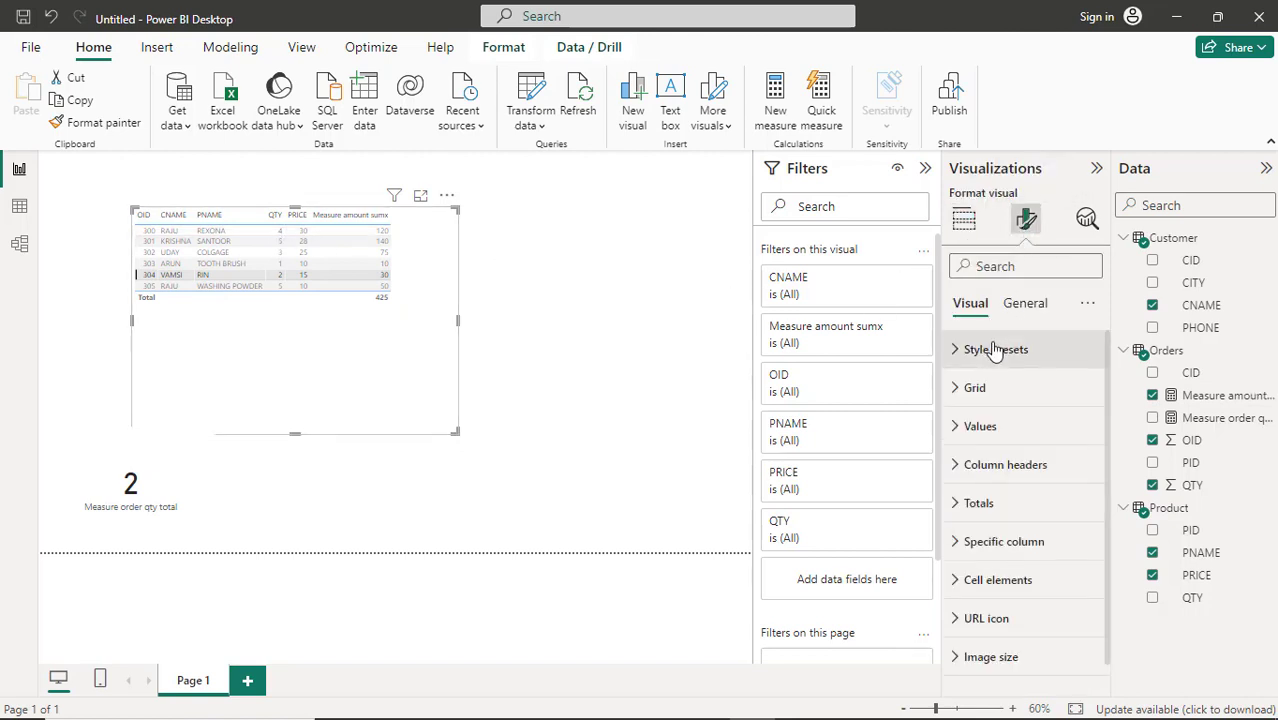
click(960, 427)
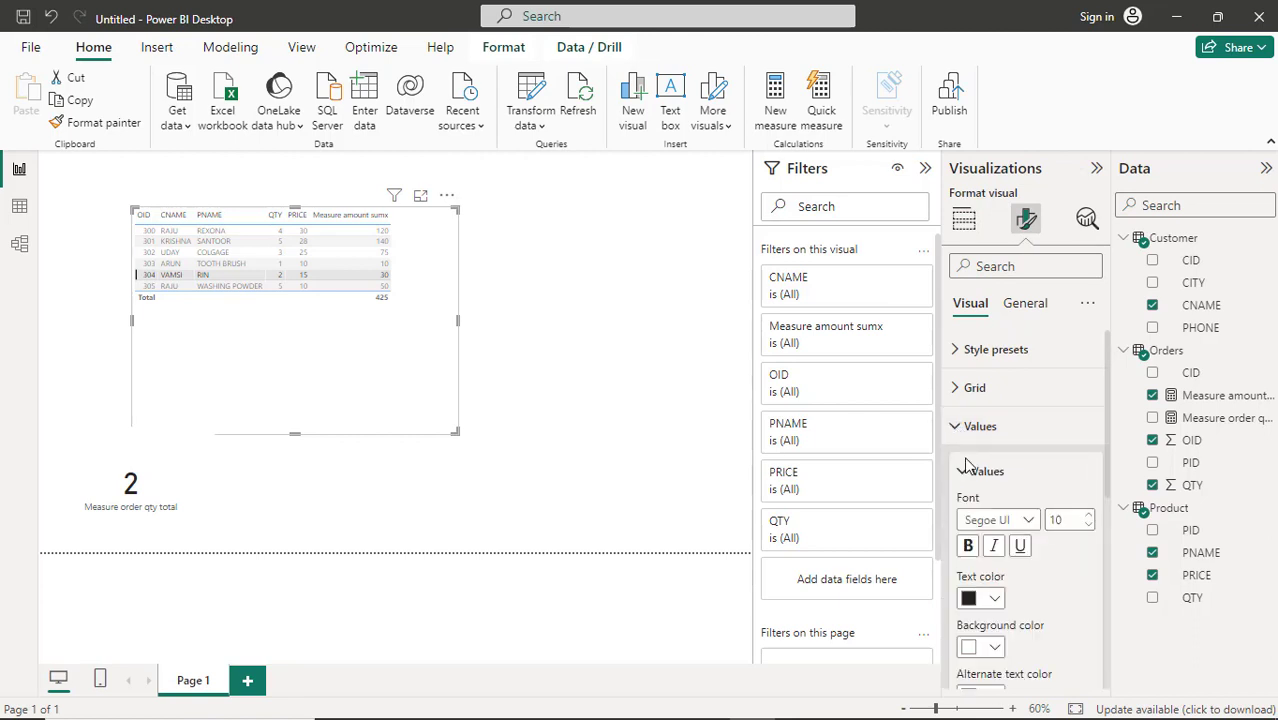
click(968, 545)
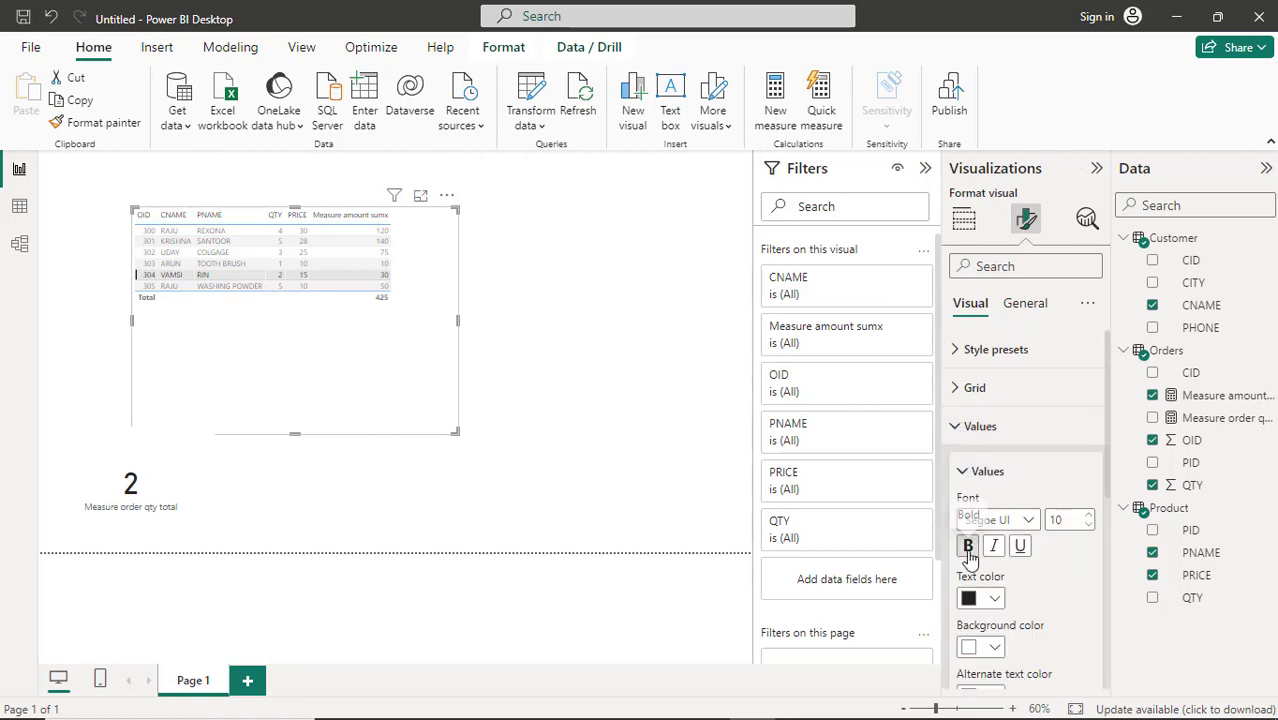
click(1089, 515)
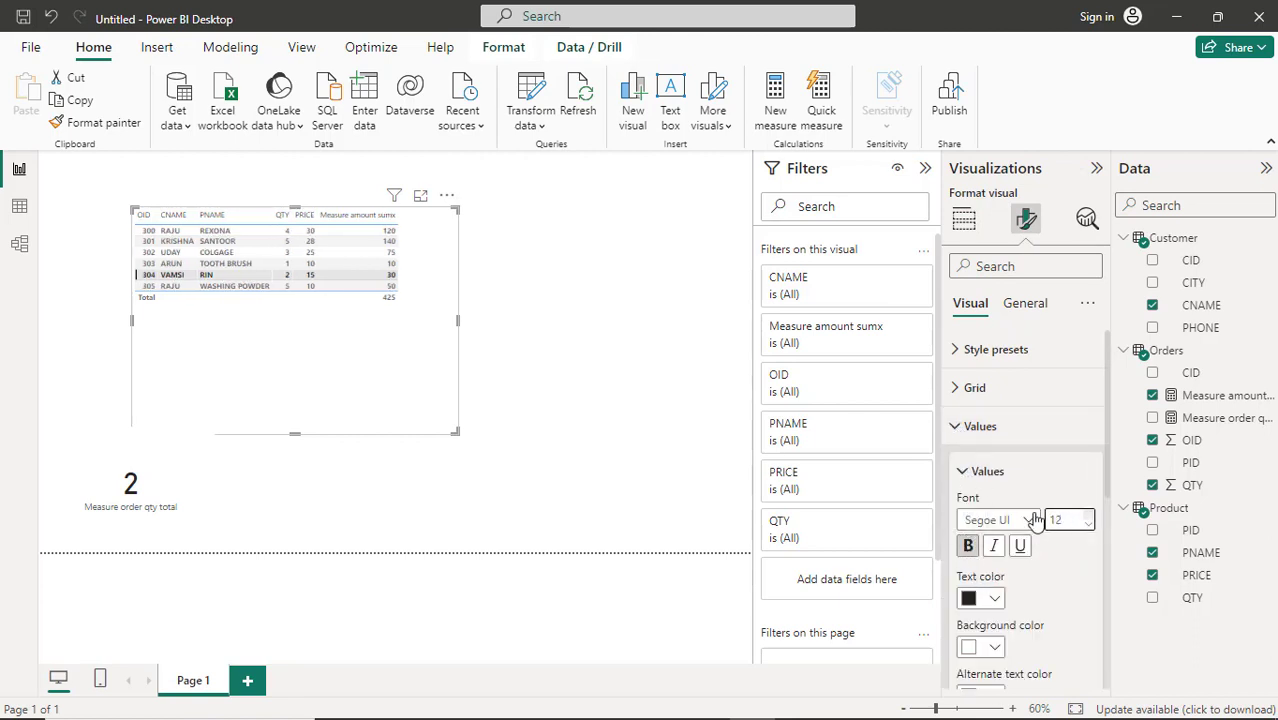
click(962, 470)
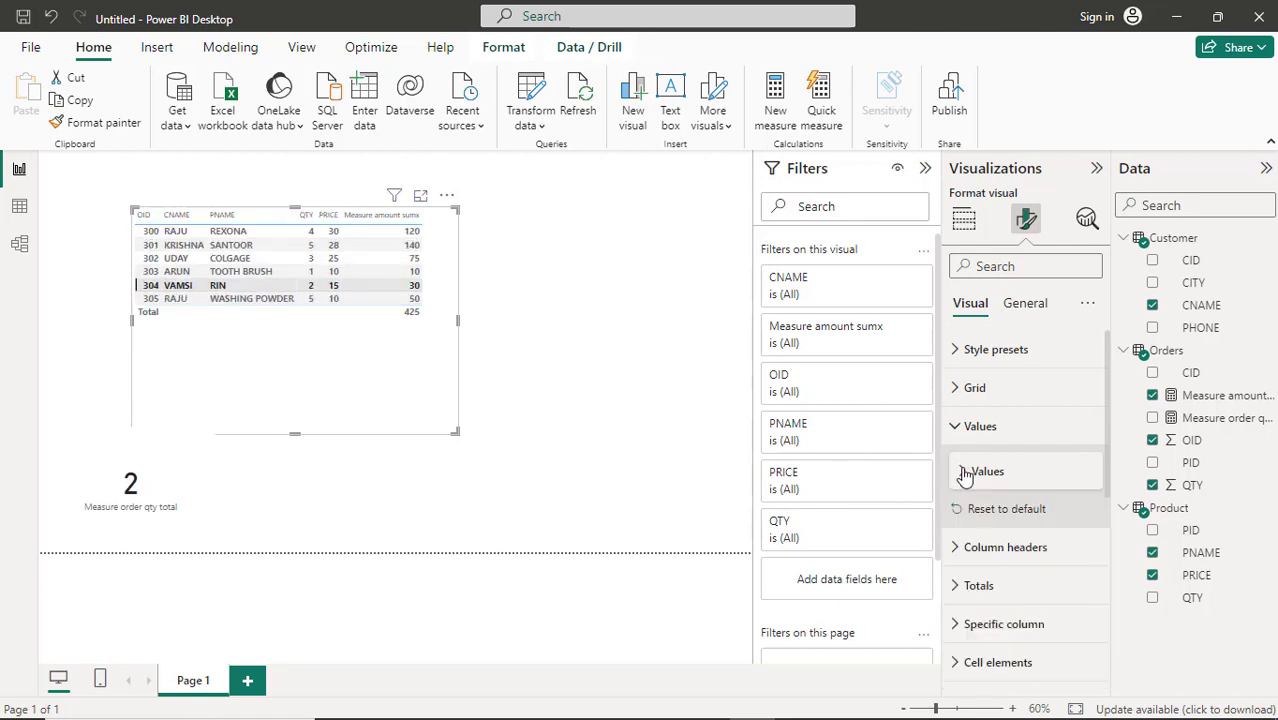
Format the table's column headers as bold with font size 11 and widen the table visual further
click(957, 548)
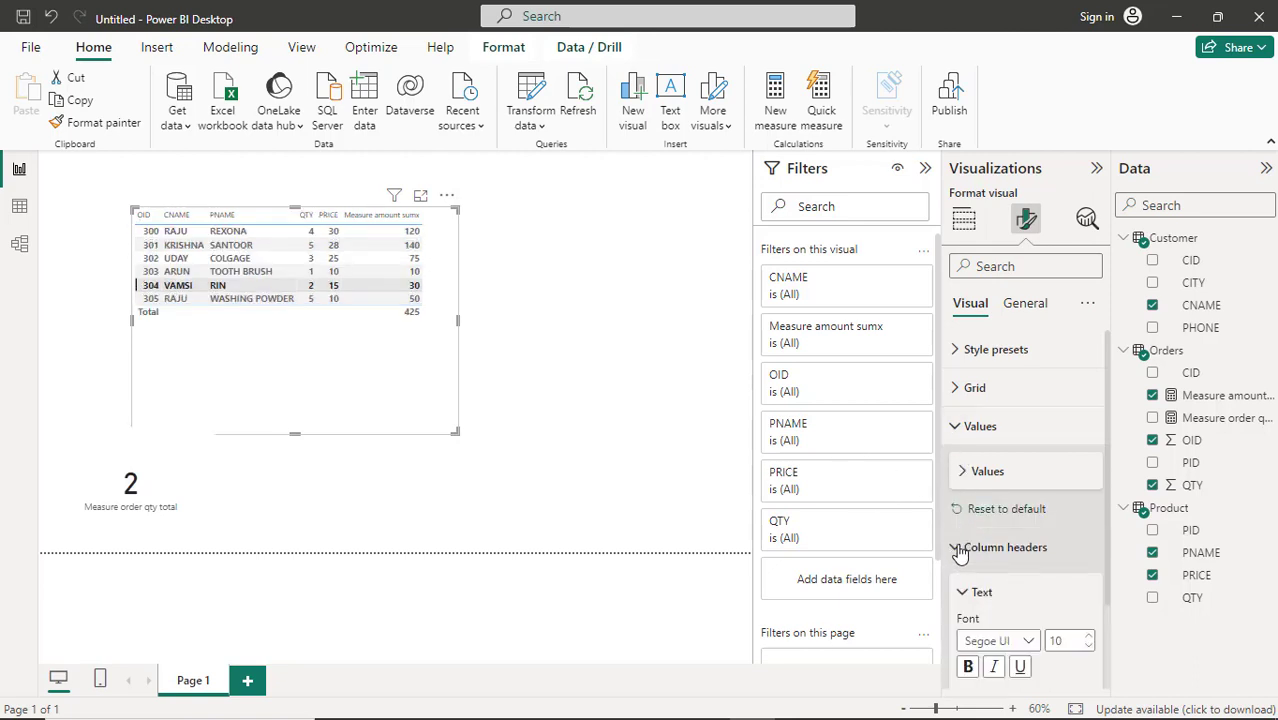
scroll(993, 595, down, 1)
click(970, 614)
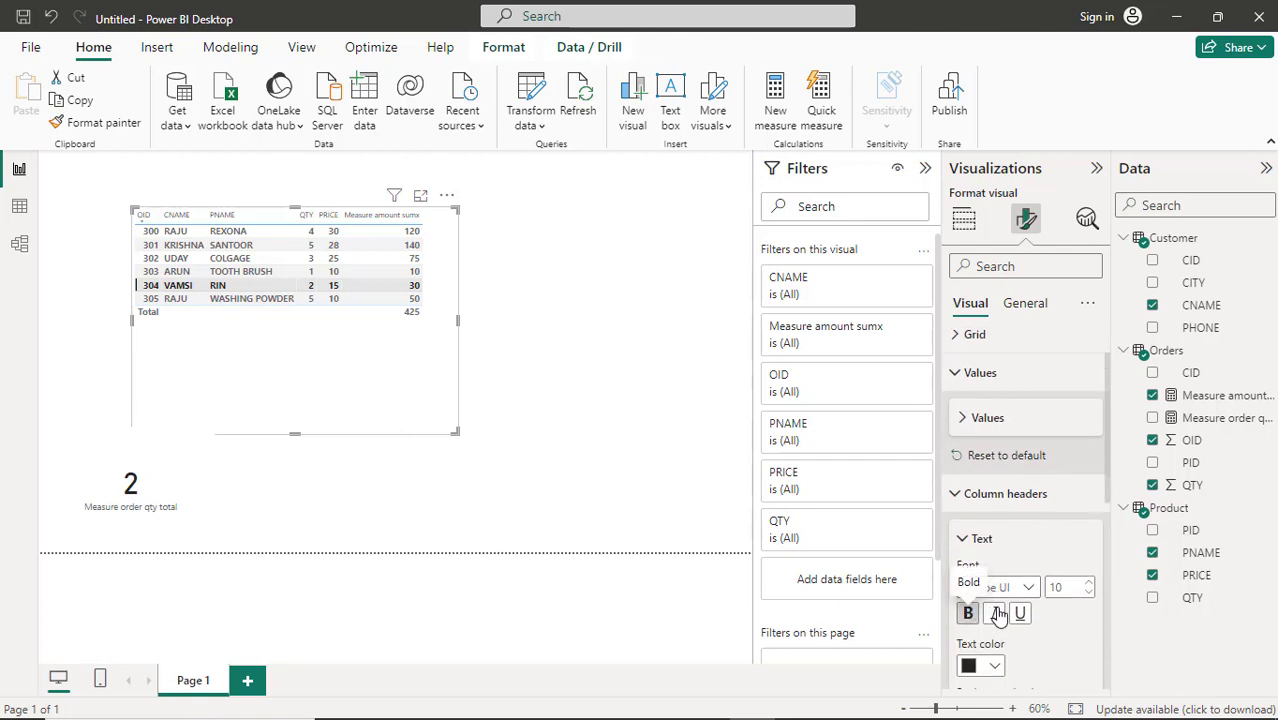
click(1089, 584)
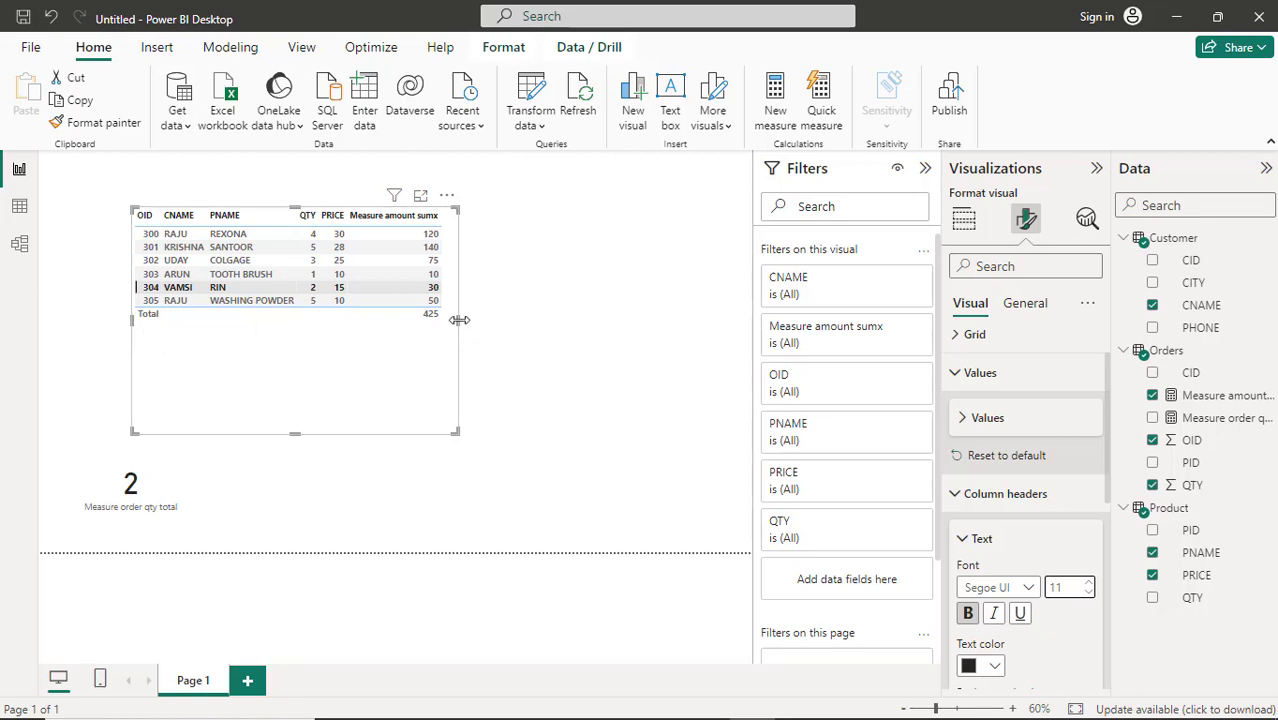
drag(458, 321, 657, 312)
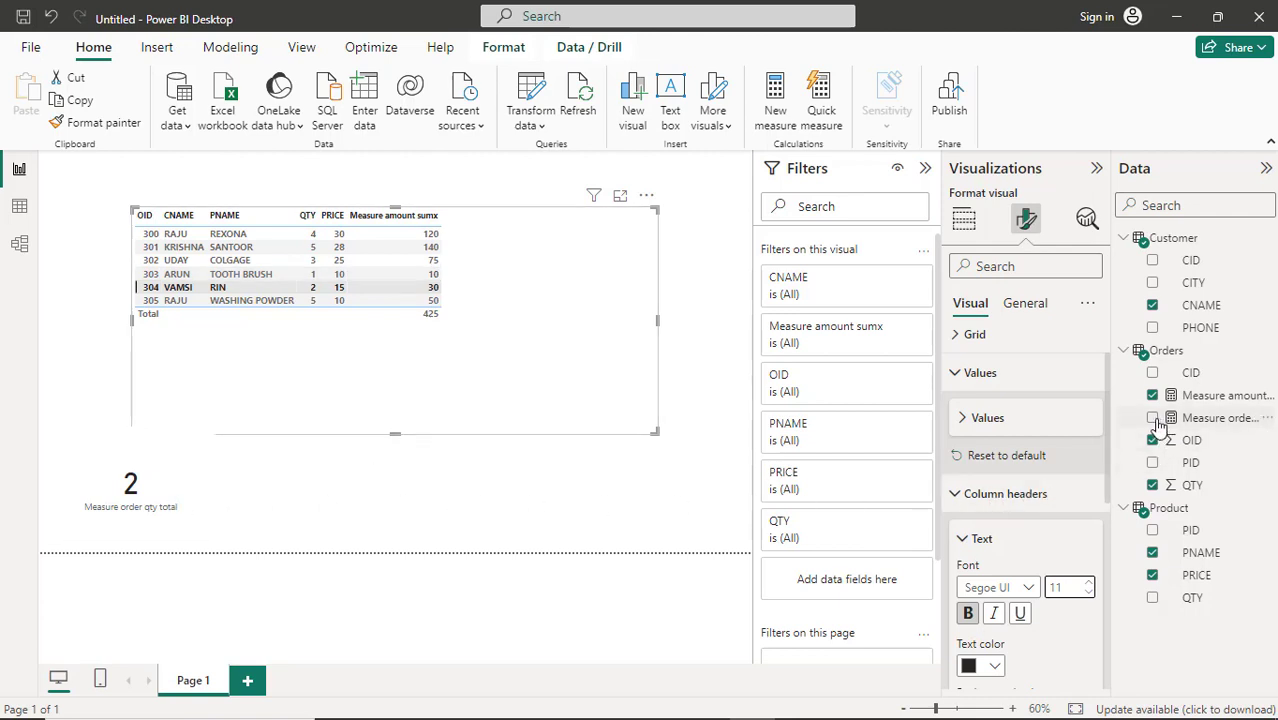
Create a new calculated column in the Orders table and name it "Column amount sumx"
right_click(1178, 354)
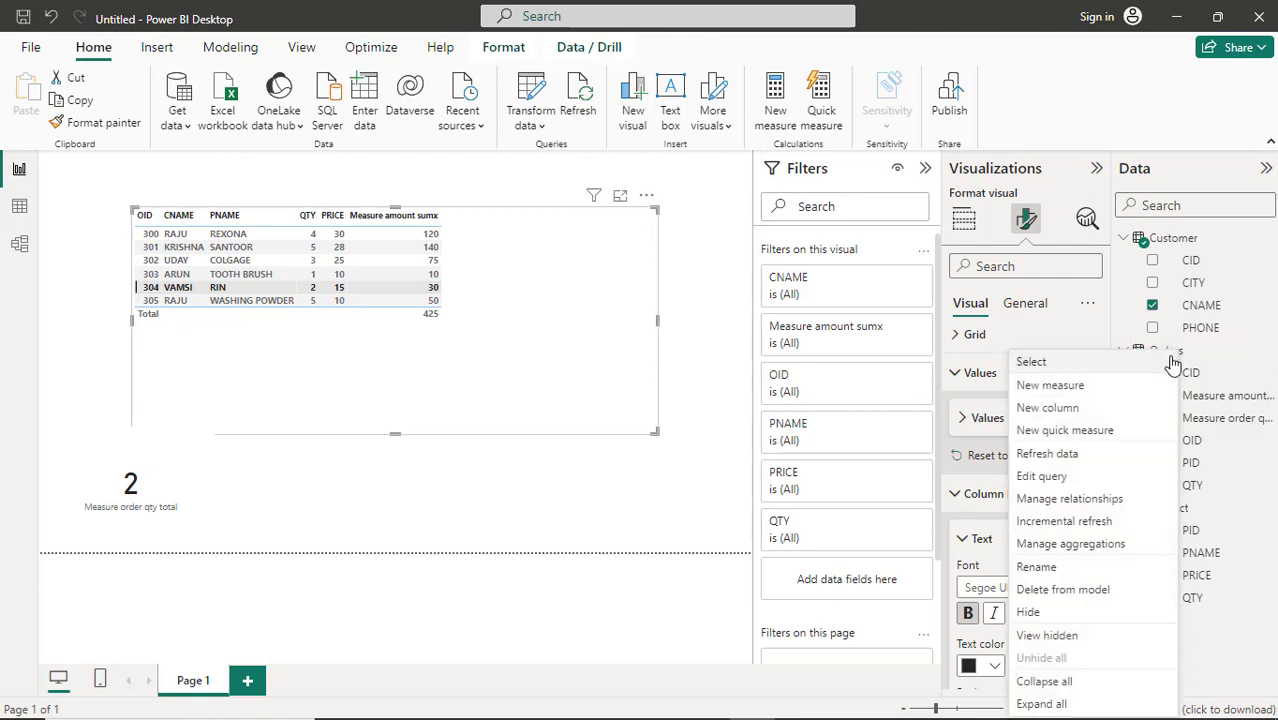
click(1100, 413)
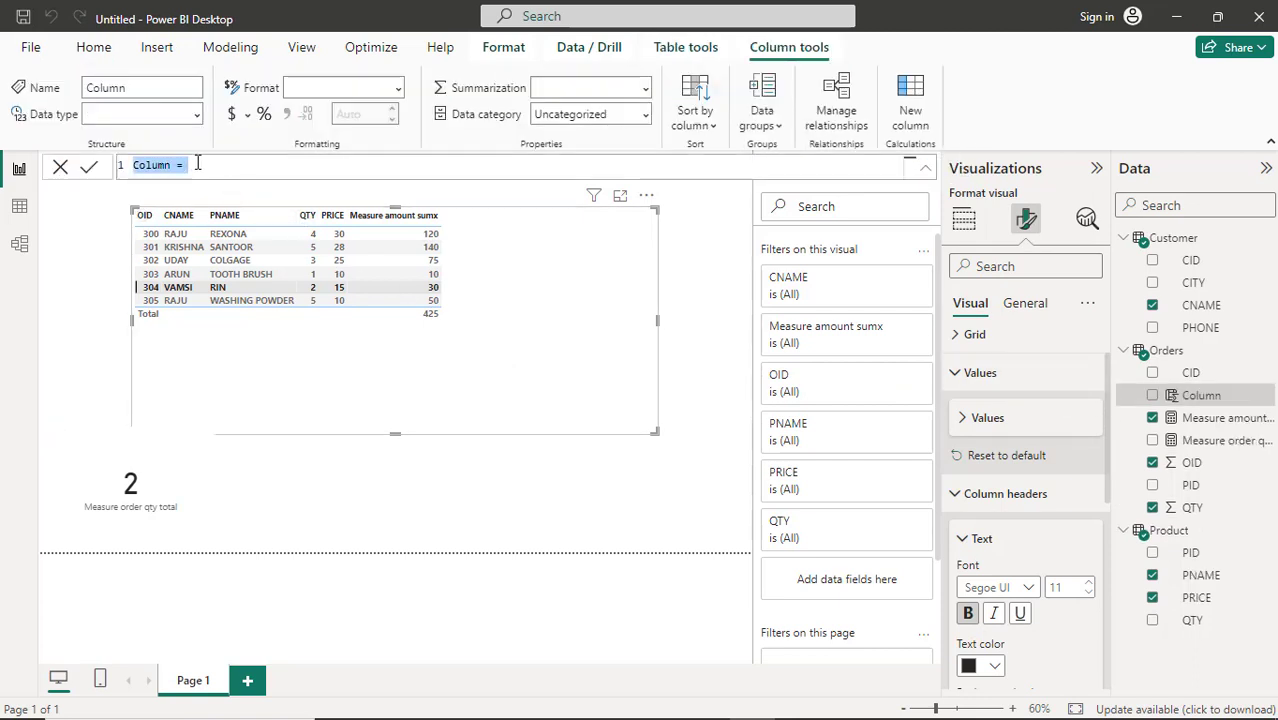
click(198, 163)
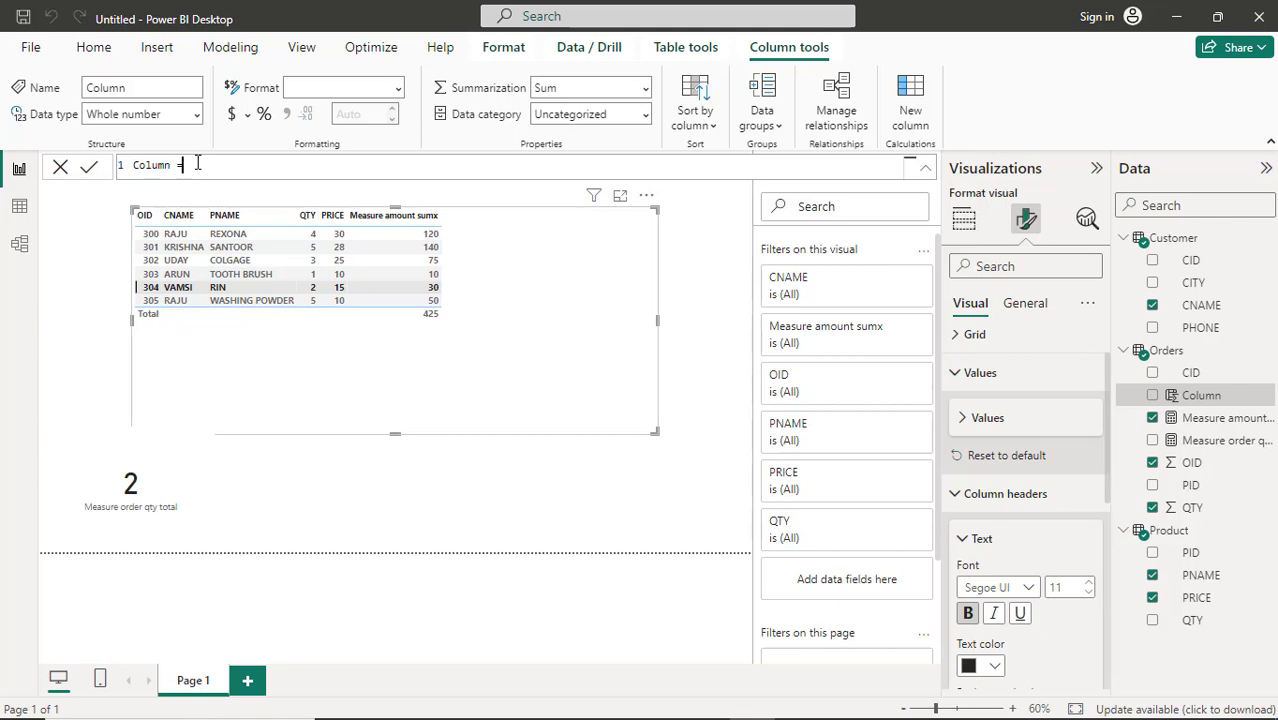
key(Left)
key(Left)
key(Left)
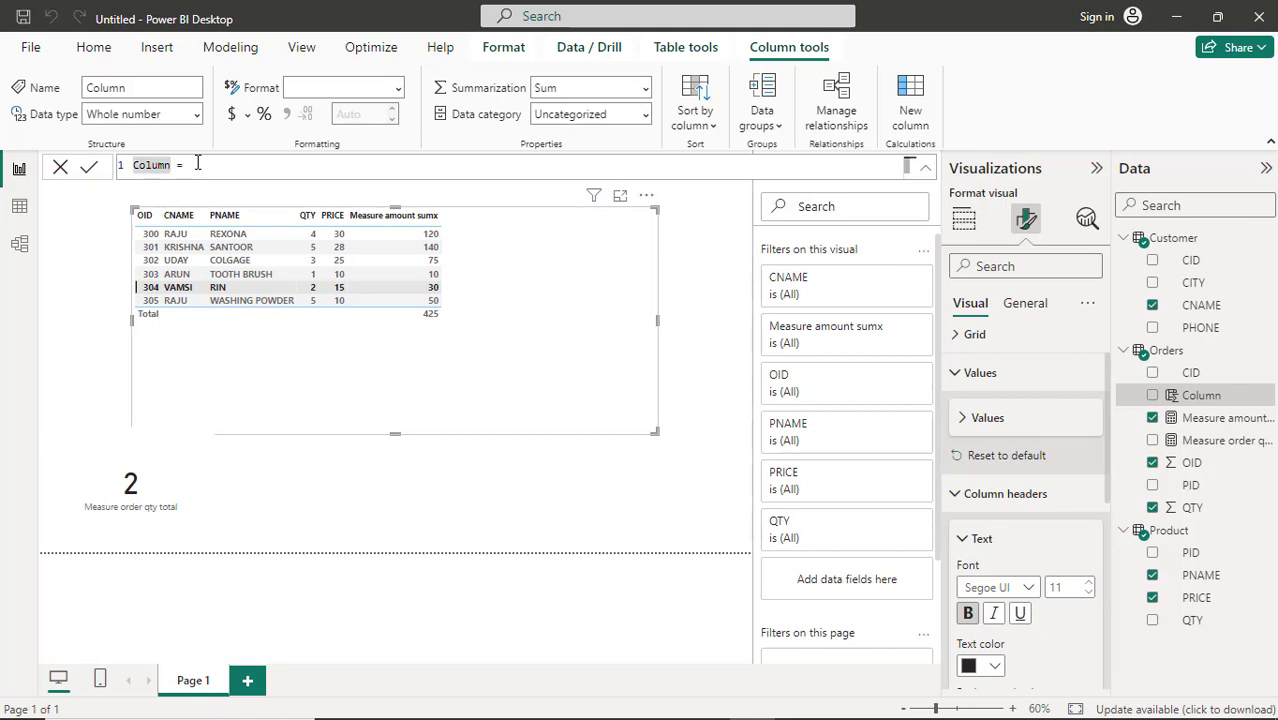
text(amou)
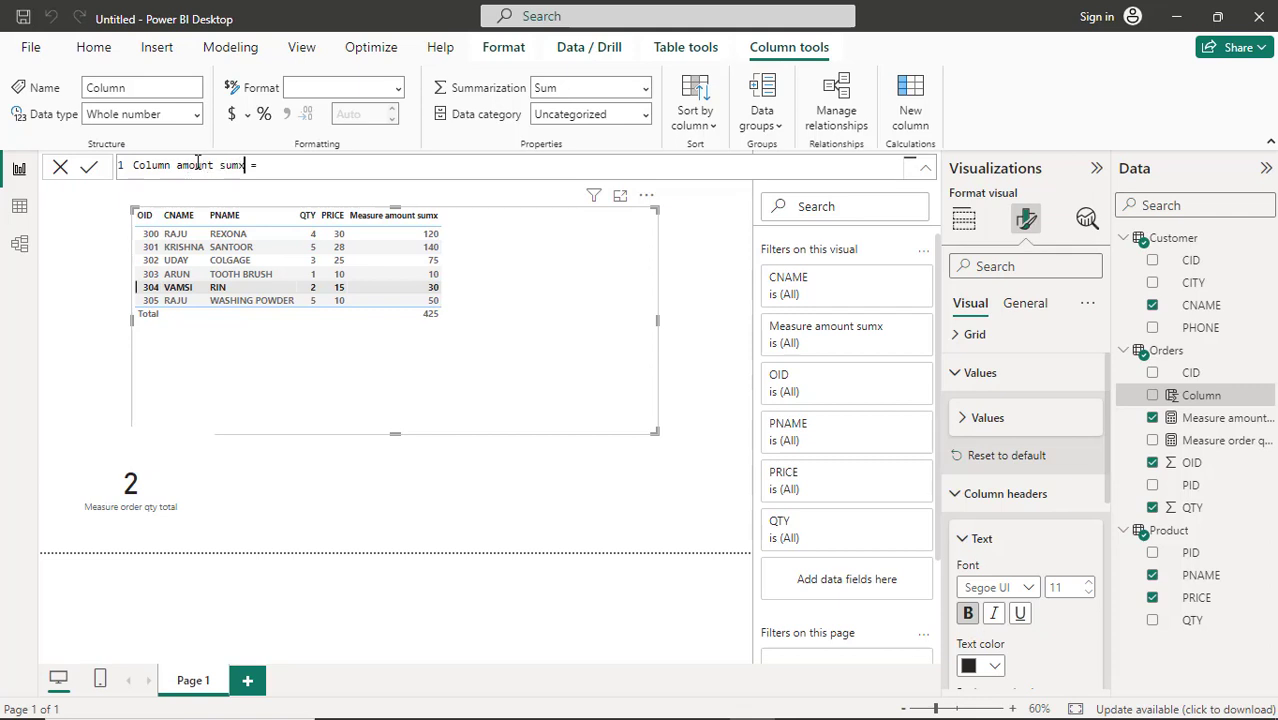
Begin the calculated column's expression with the SUMX function and Orders as its table argument
text(nt sumx = sumx)
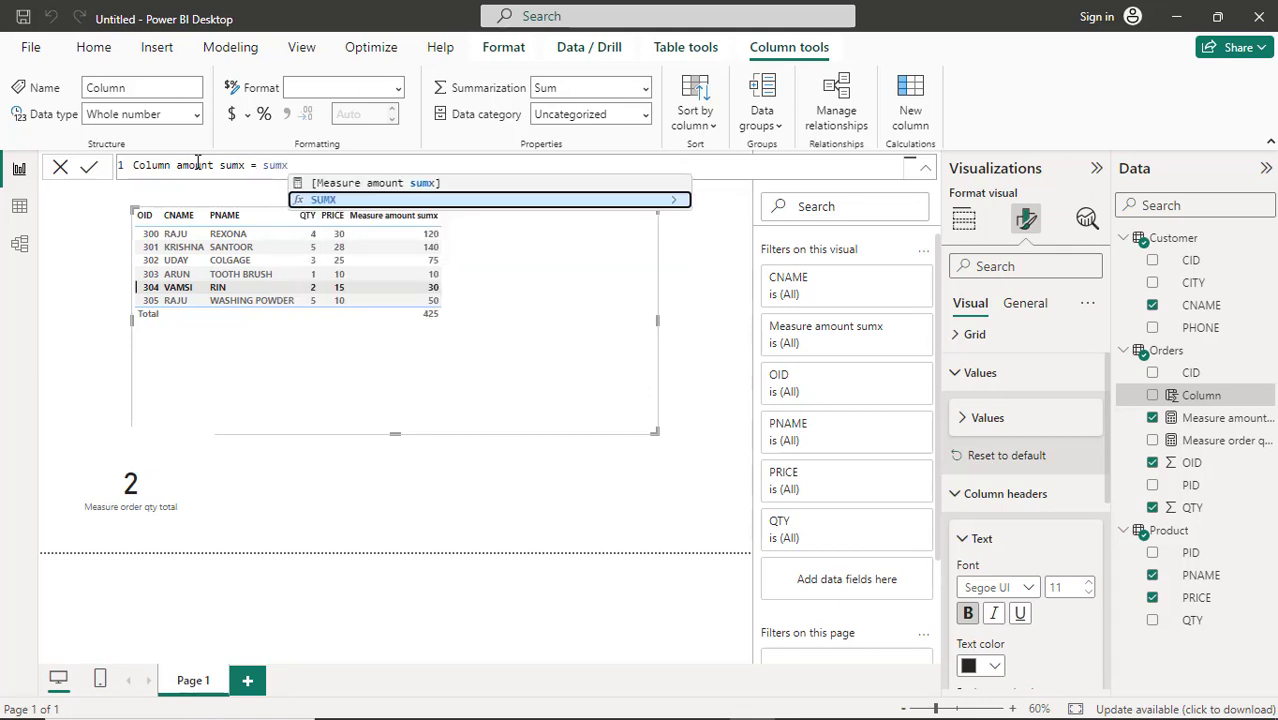
text(()
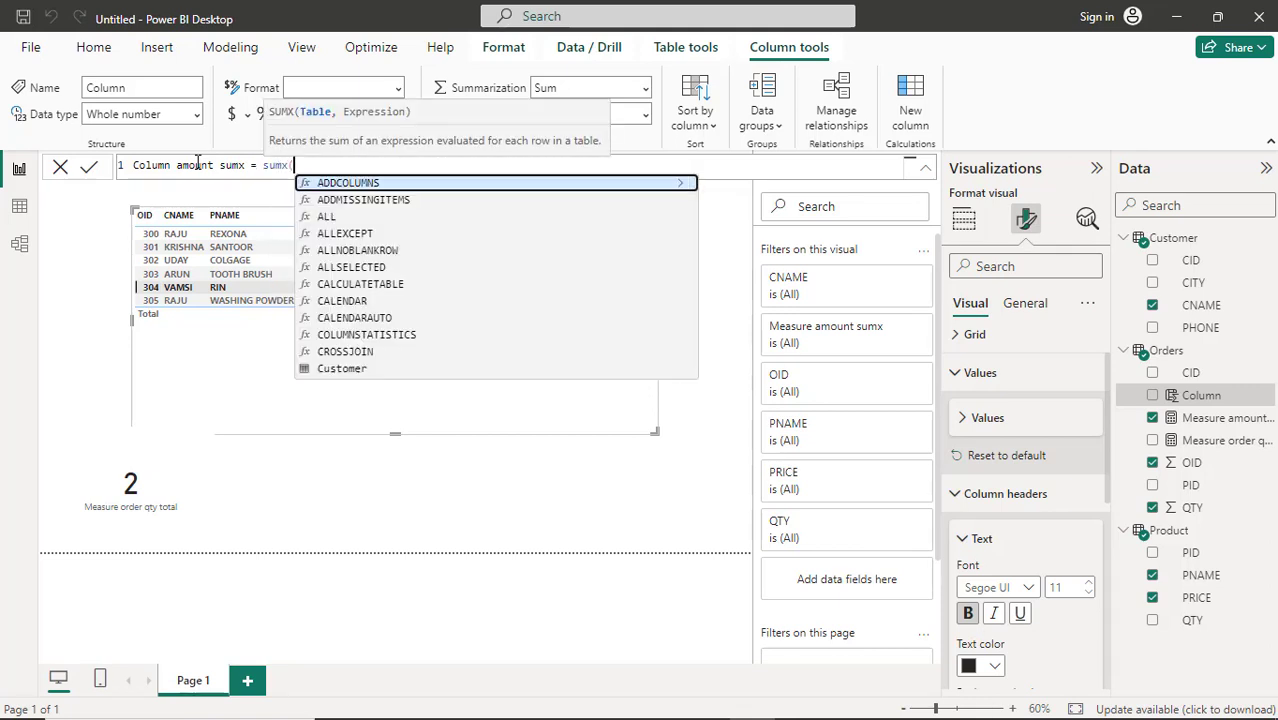
text(or)
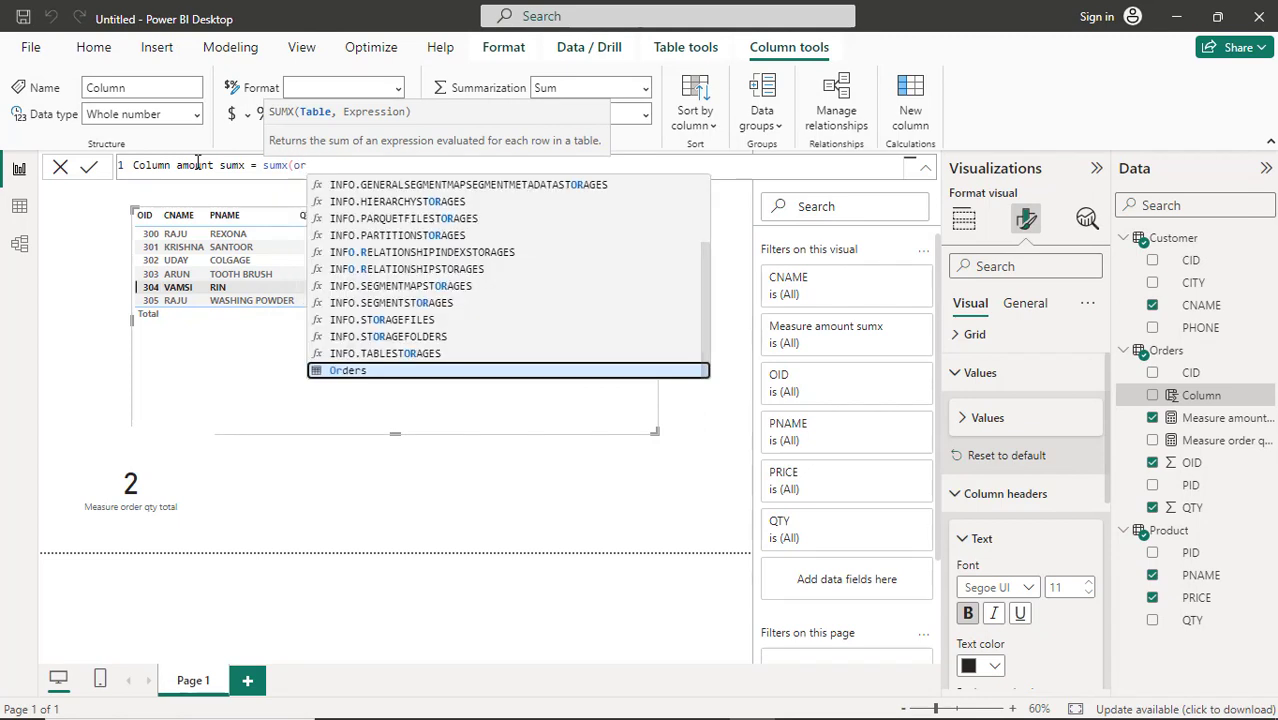
key(Tab)
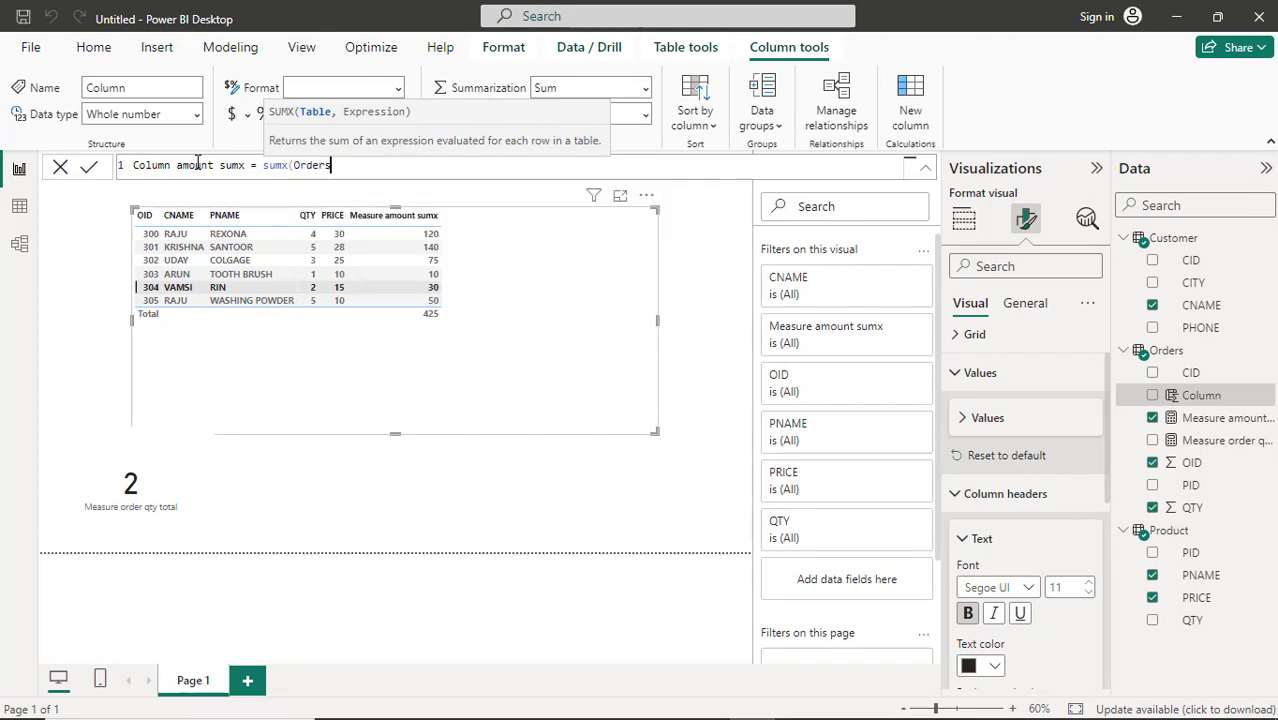
Add Orders[QTY] as the start of the SUMX expression argument in the "Column amount sumx" formula
text(,)
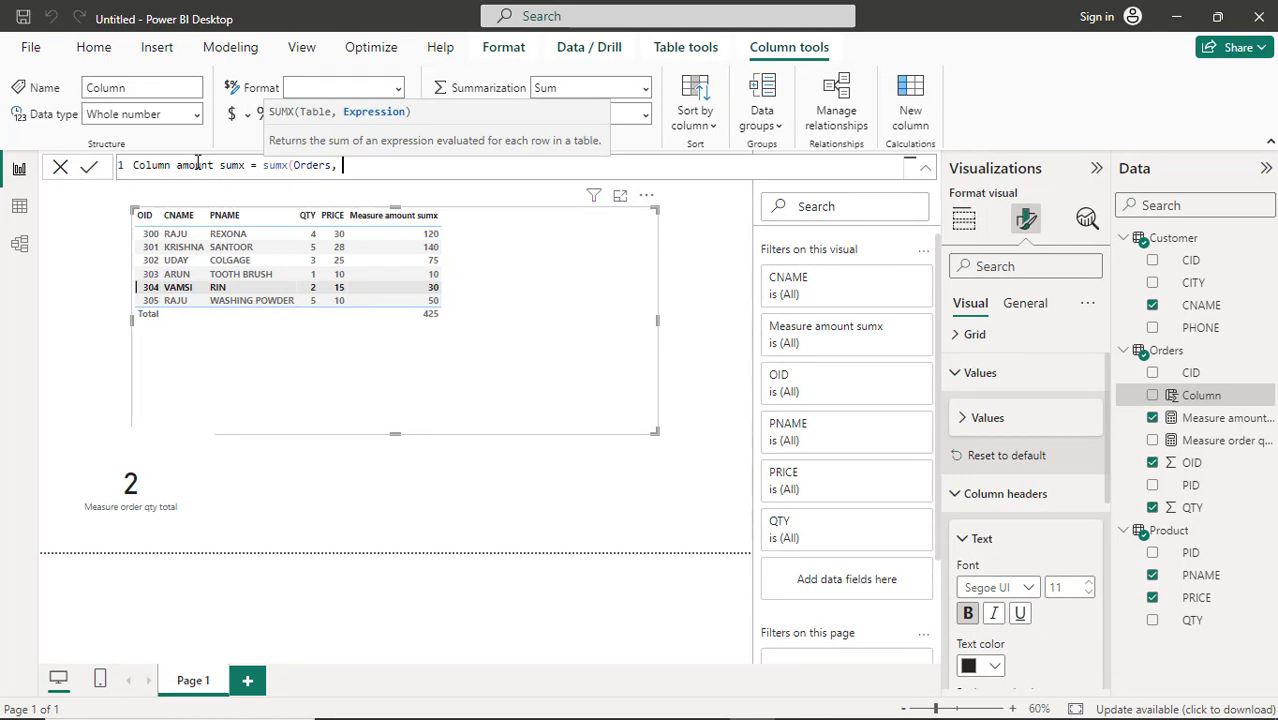
text(or)
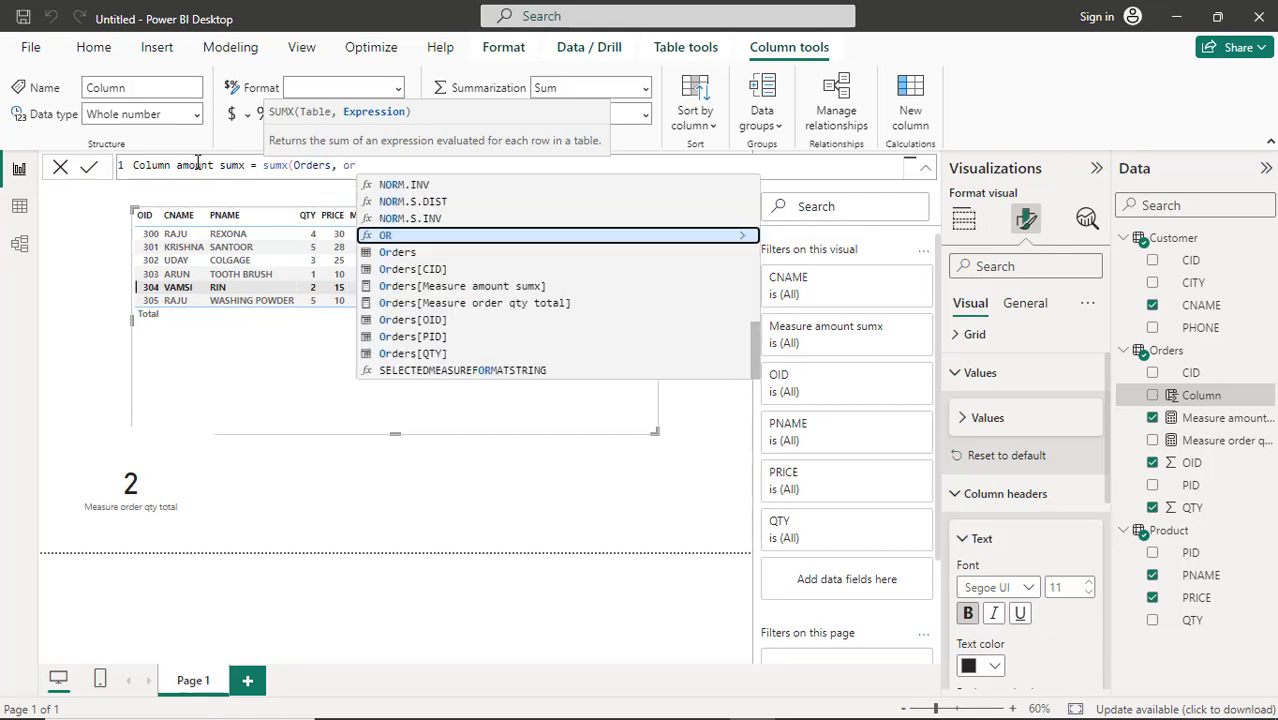
key(Down)
key(Down)
key(Down)
key(Down)
key(Down)
key(Down)
key(Down)
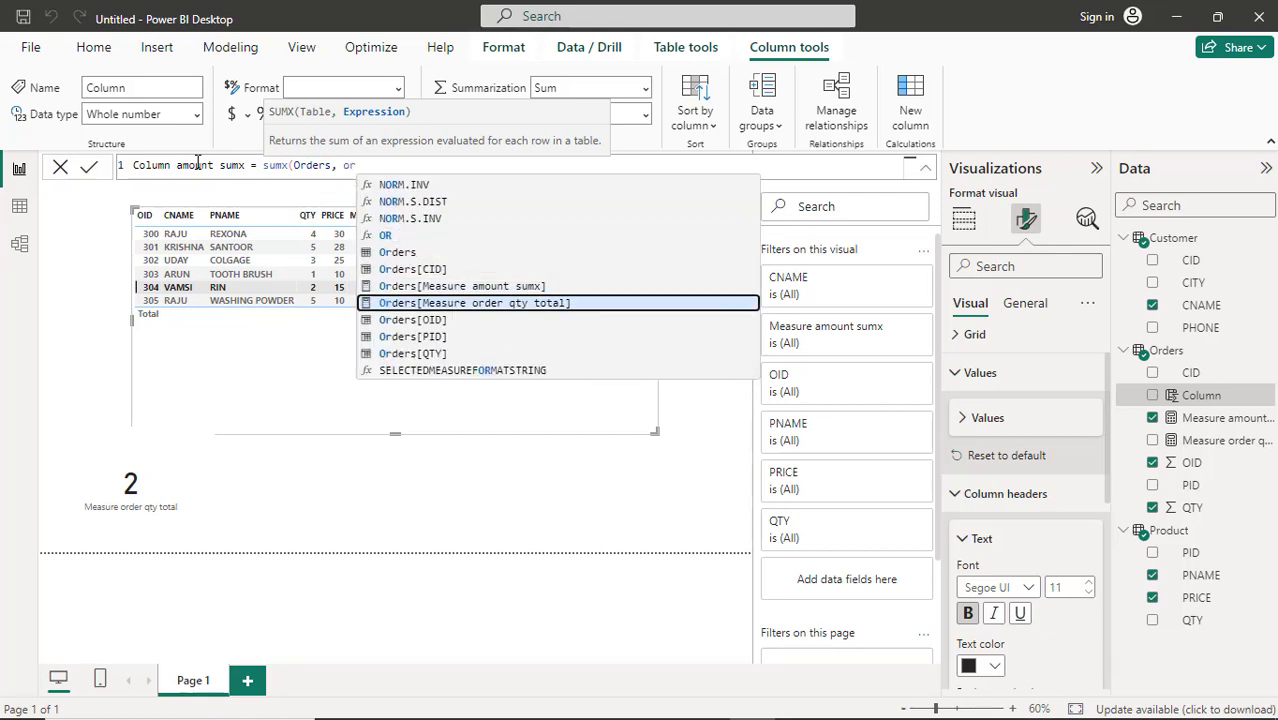
key(Tab)
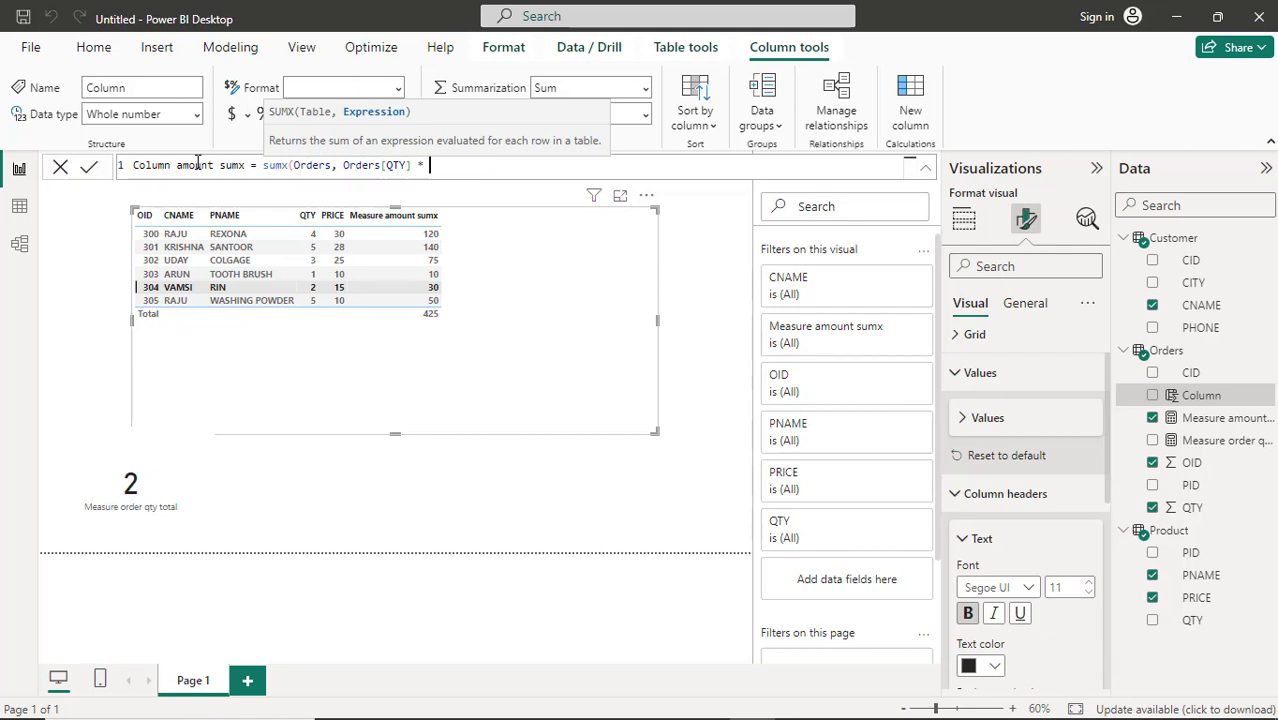
Multiply the quantity by RELATED('Product'[PRICE]), close the SUMX formula and commit the calculated column
text(* re)
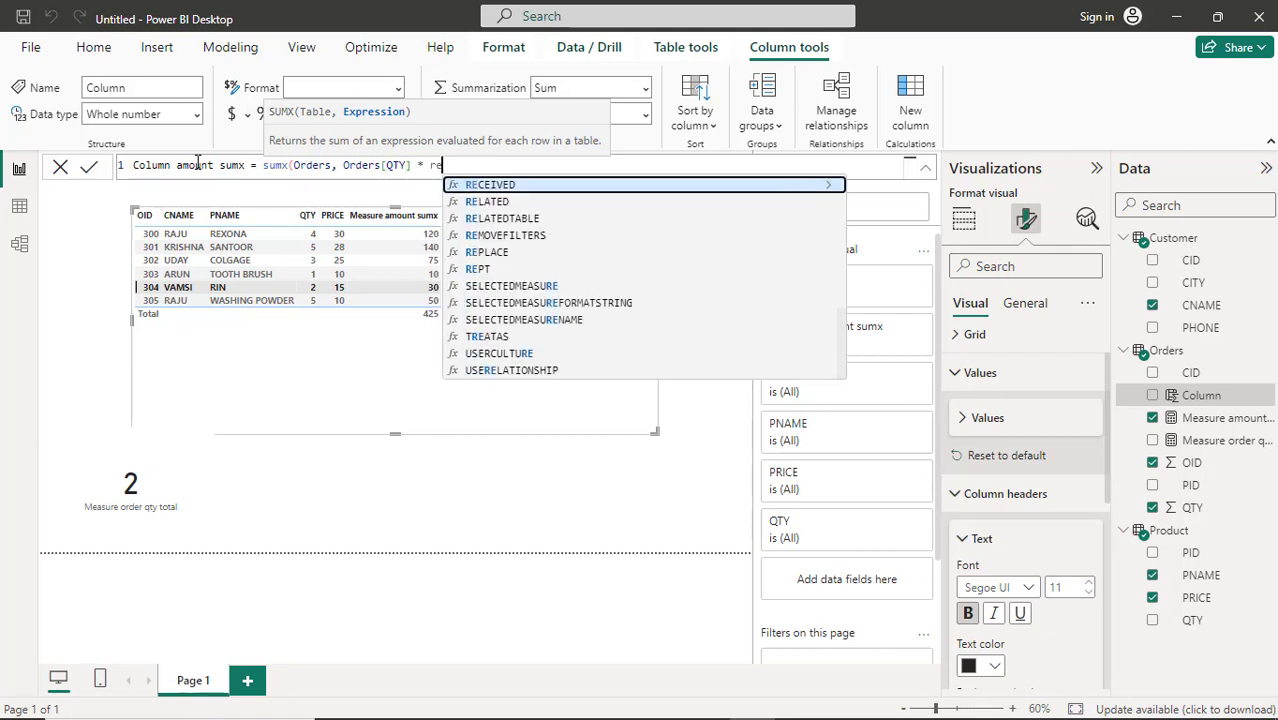
key(Down)
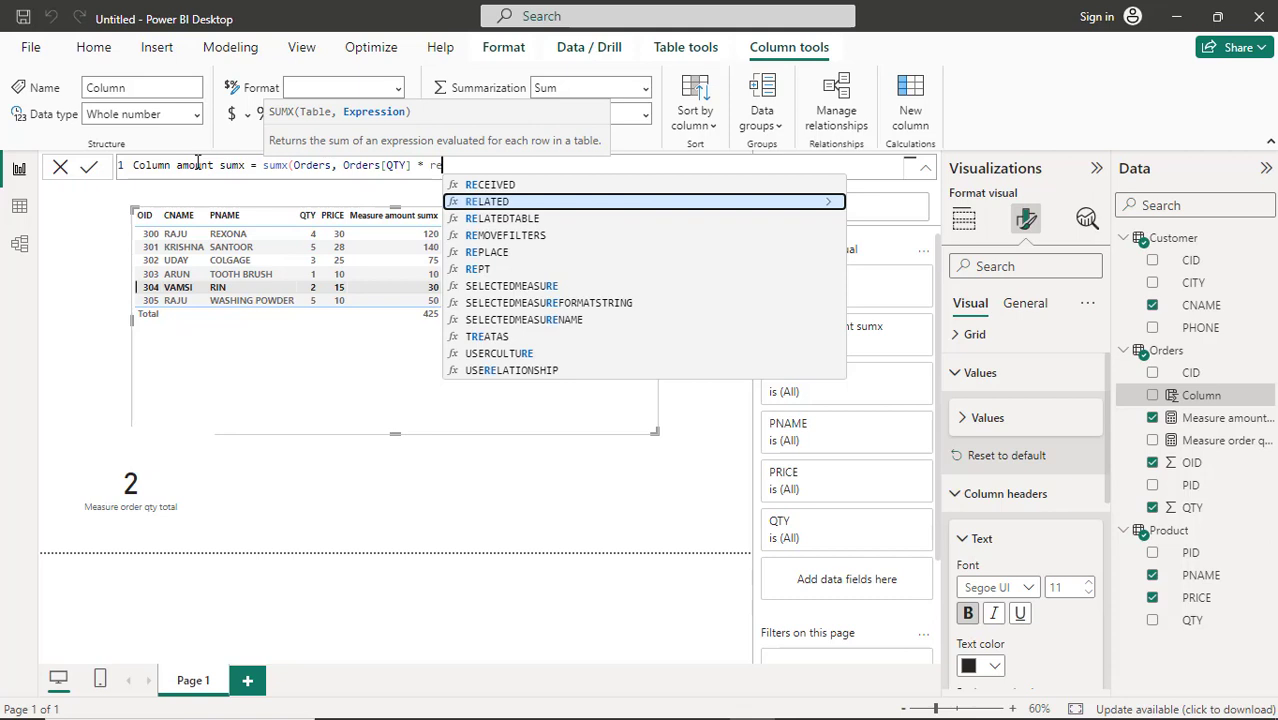
key(Tab)
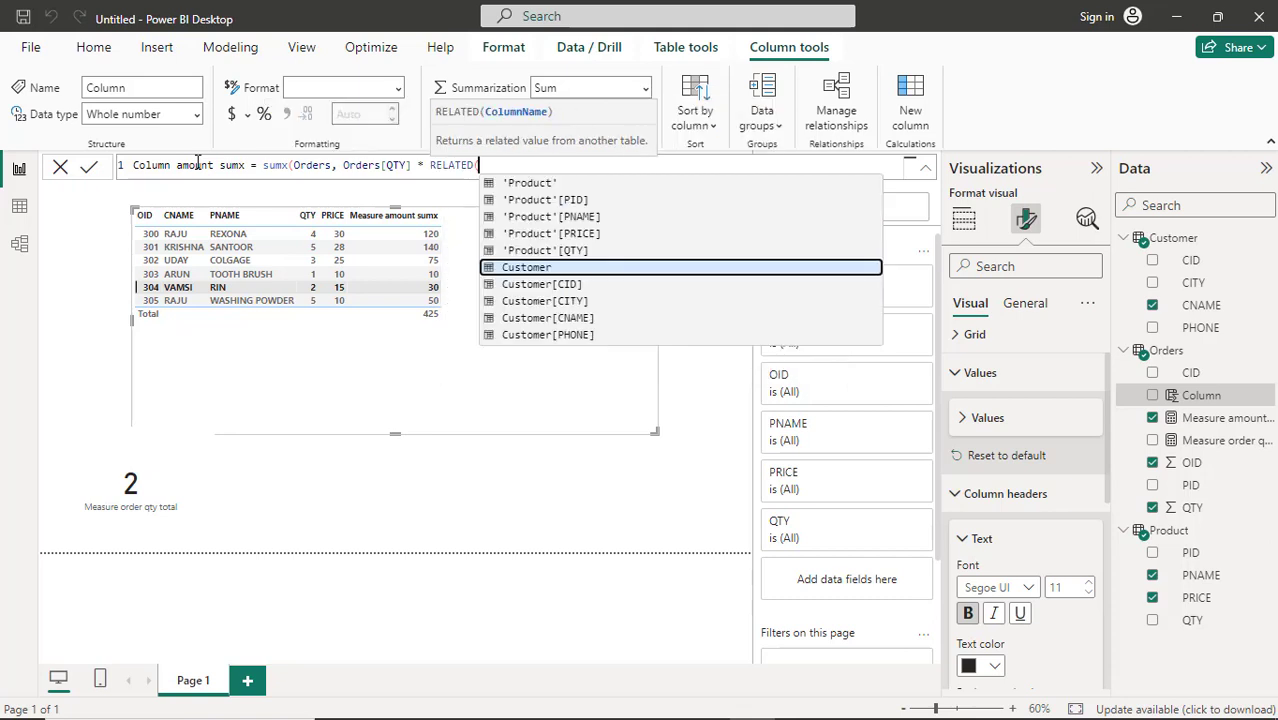
key(Up)
key(Up)
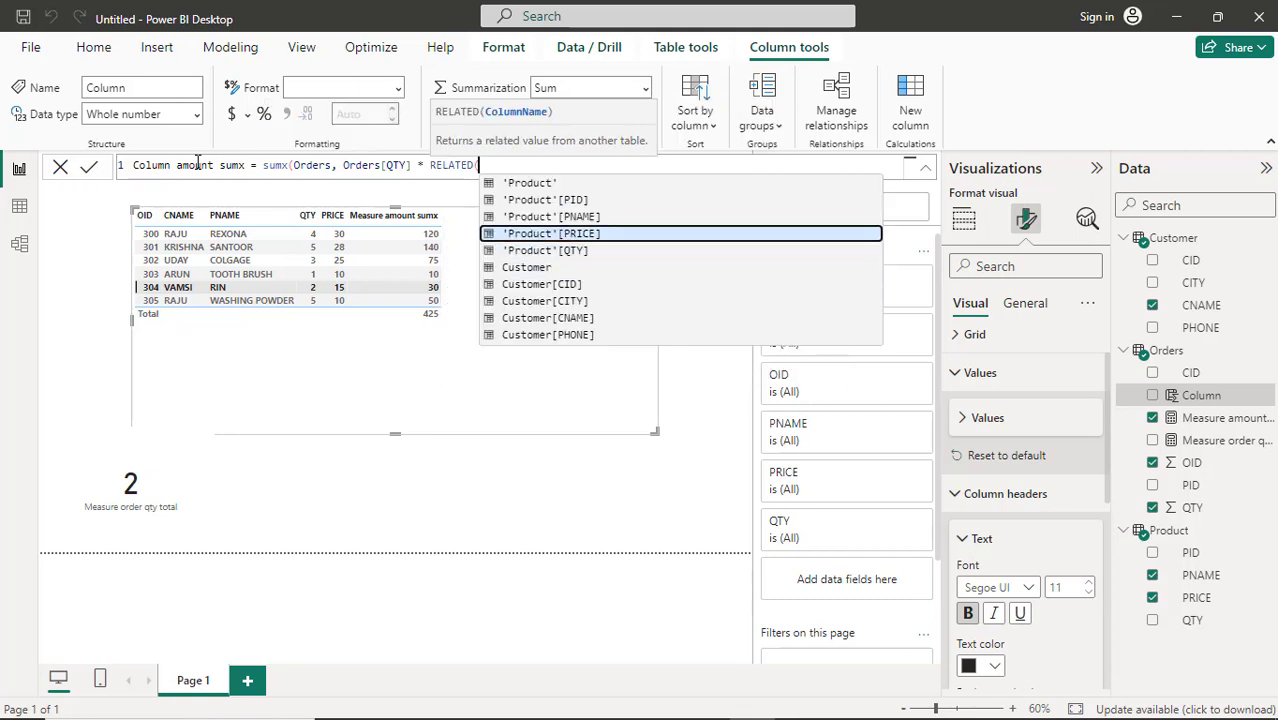
key(Tab)
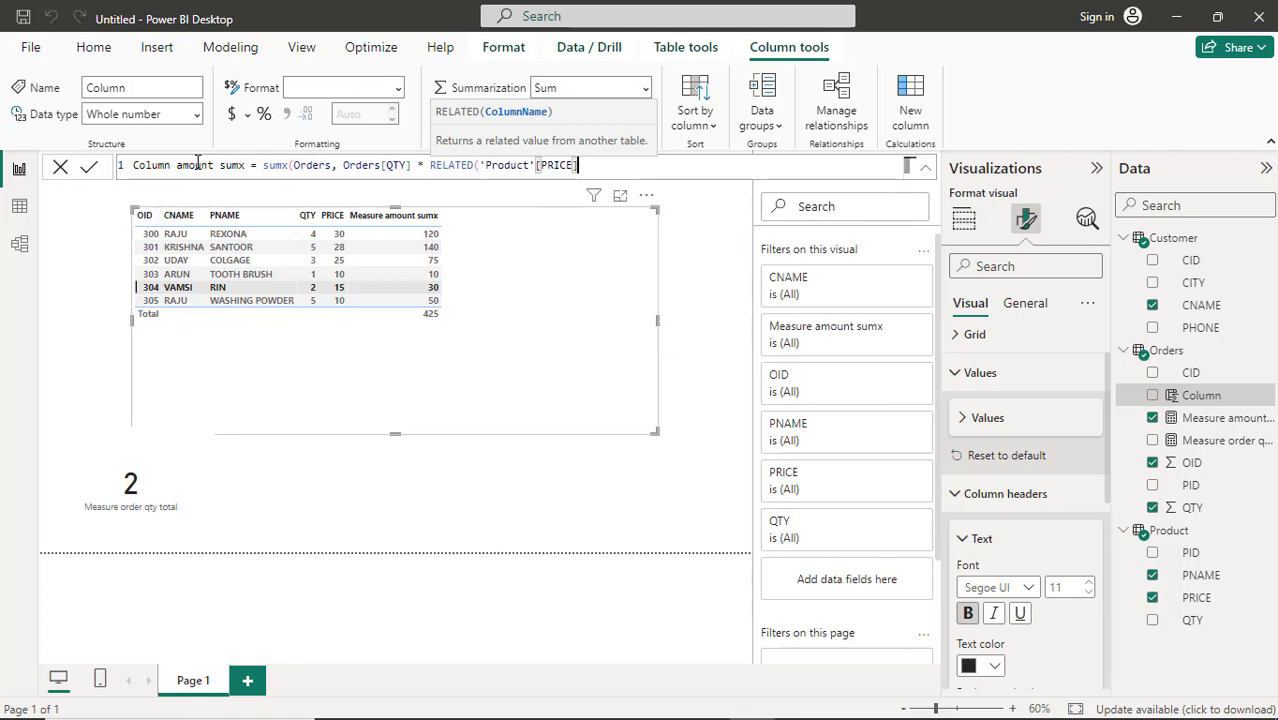
text()))
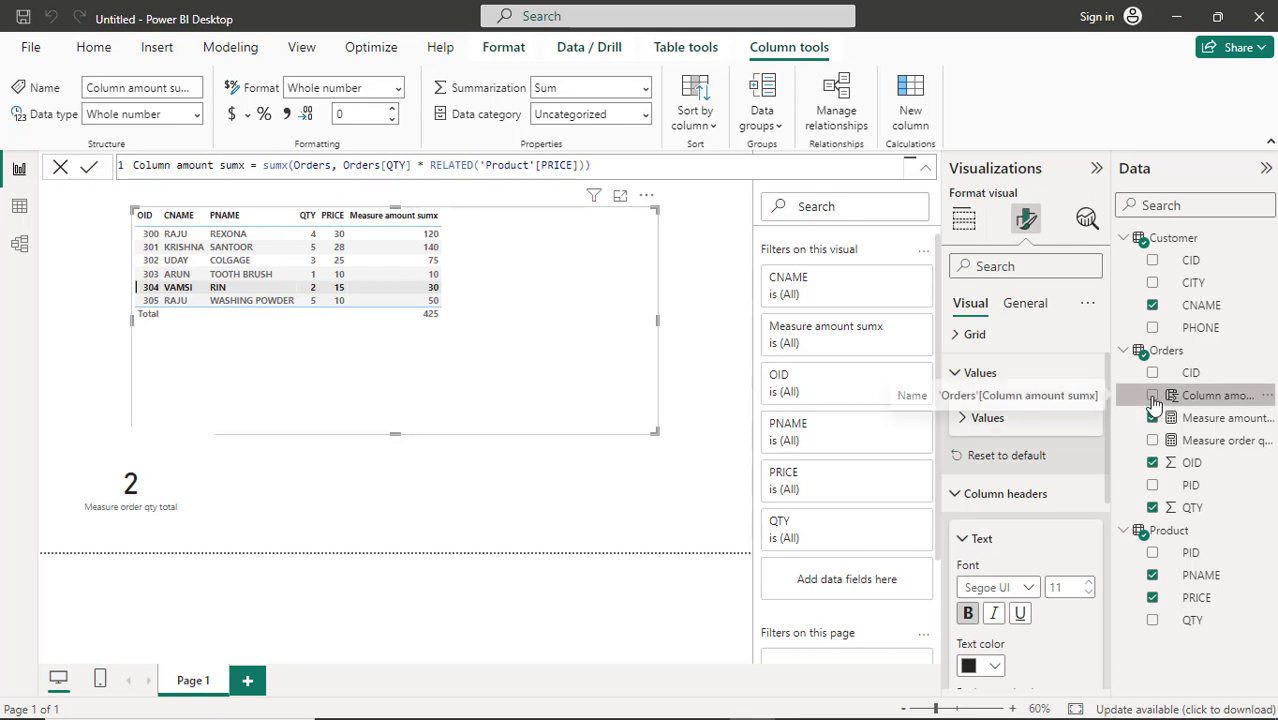
Add "Column amount sumx" to the order table visual and set the field to Don't summarize
click(966, 222)
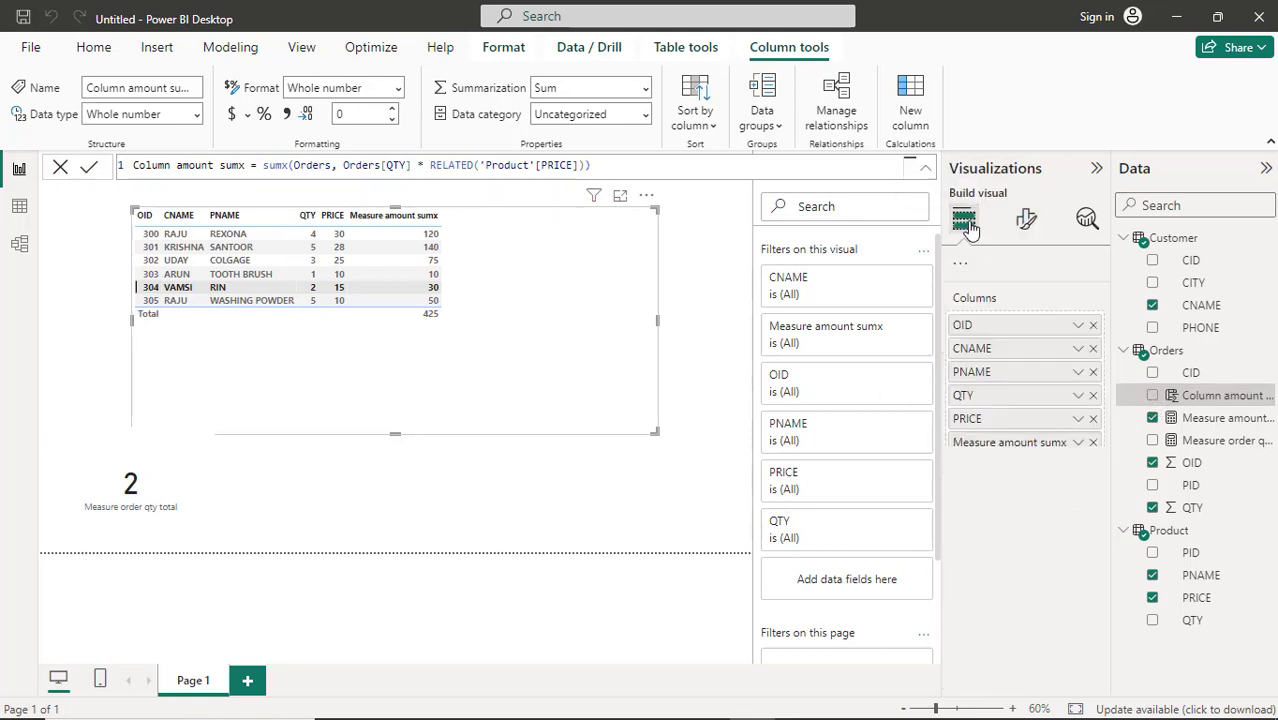
click(1152, 396)
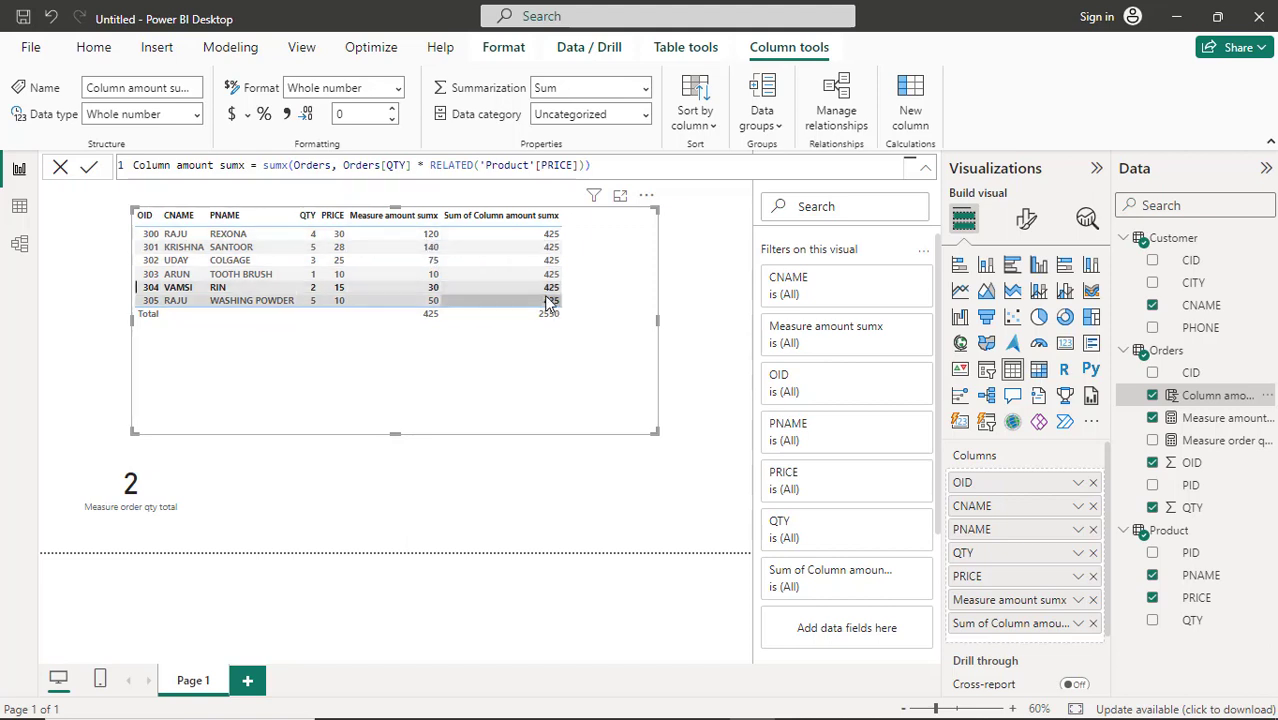
click(1078, 624)
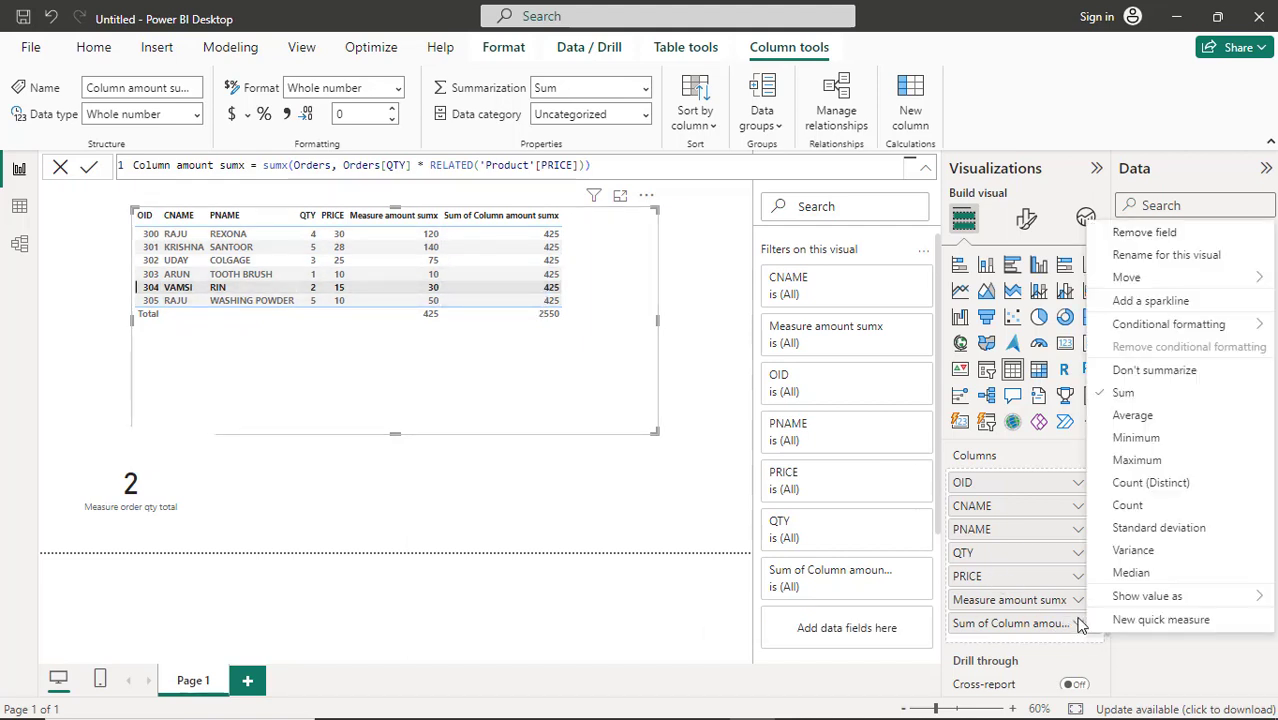
click(1122, 376)
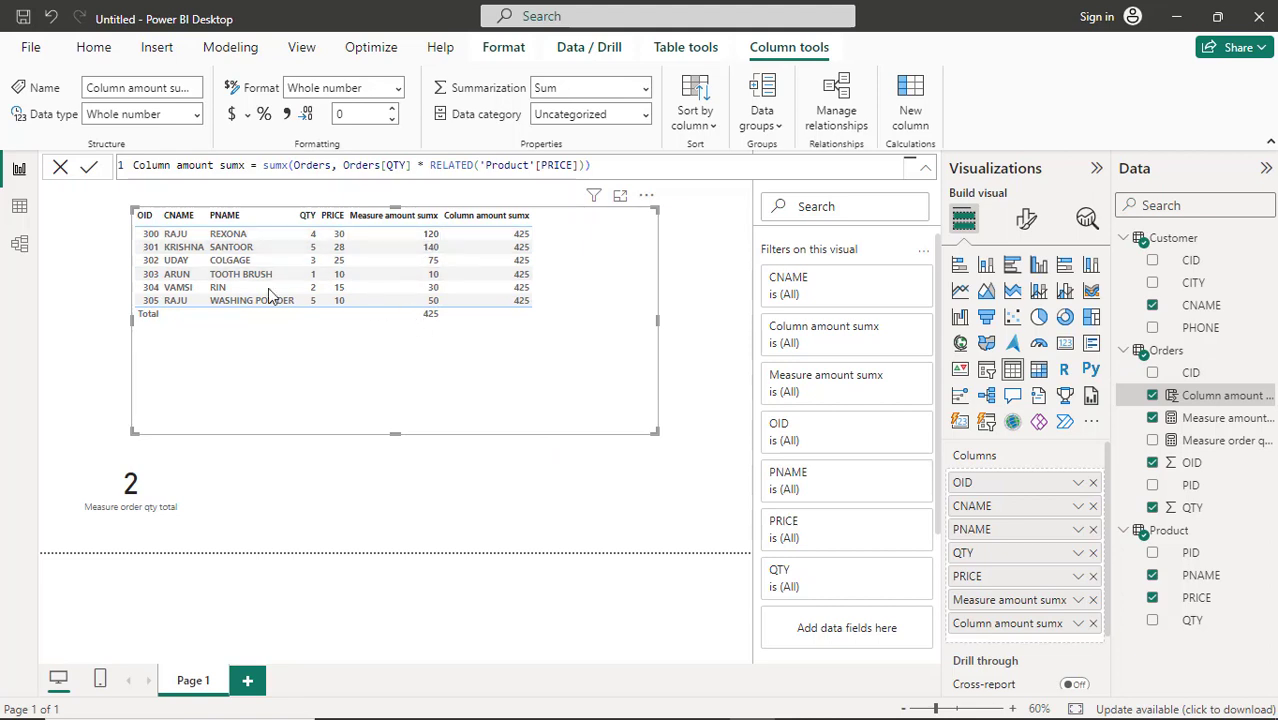
Check the calculated column in the Orders table data, and remove "Column amount sumx" from the order table visual on the report page
click(20, 208)
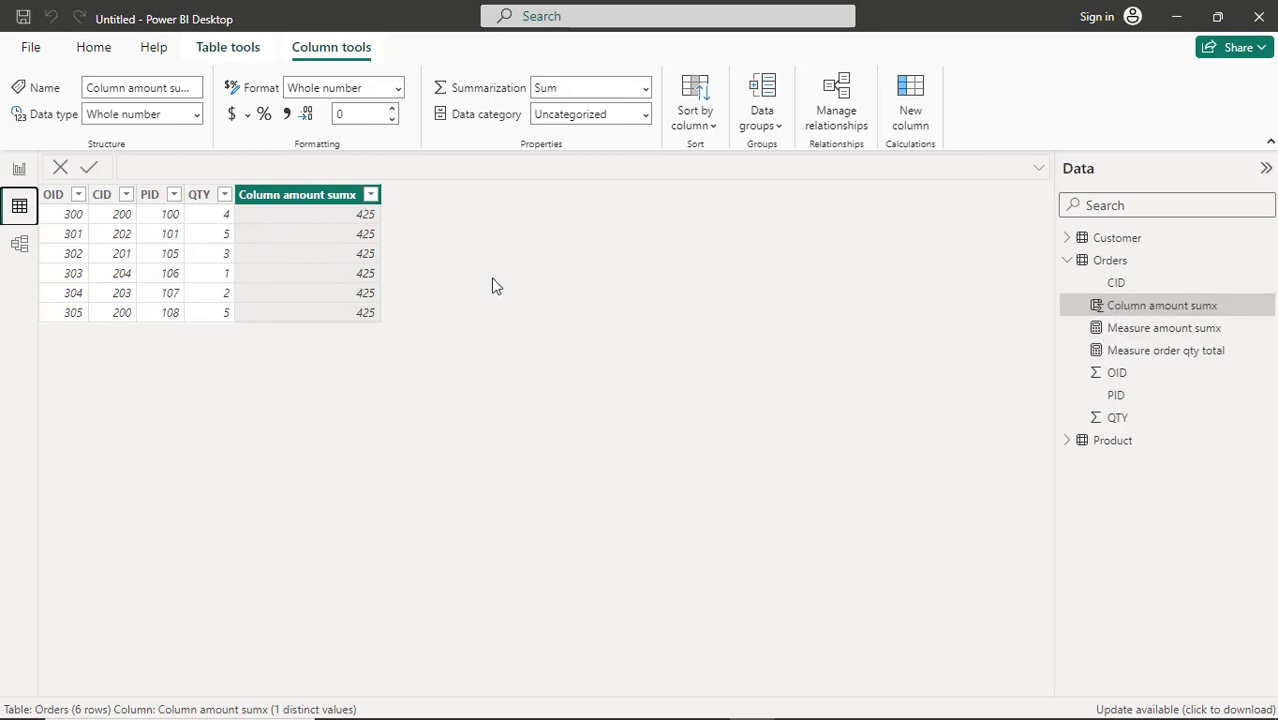
click(19, 170)
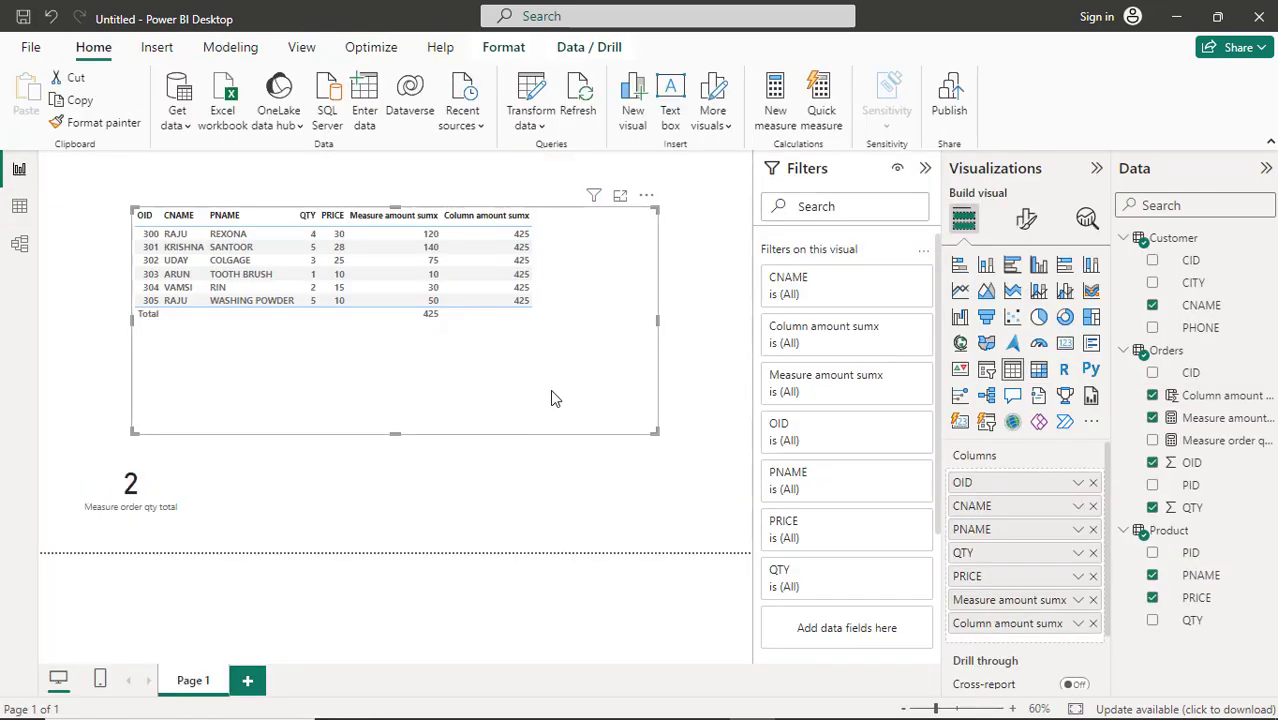
click(1093, 624)
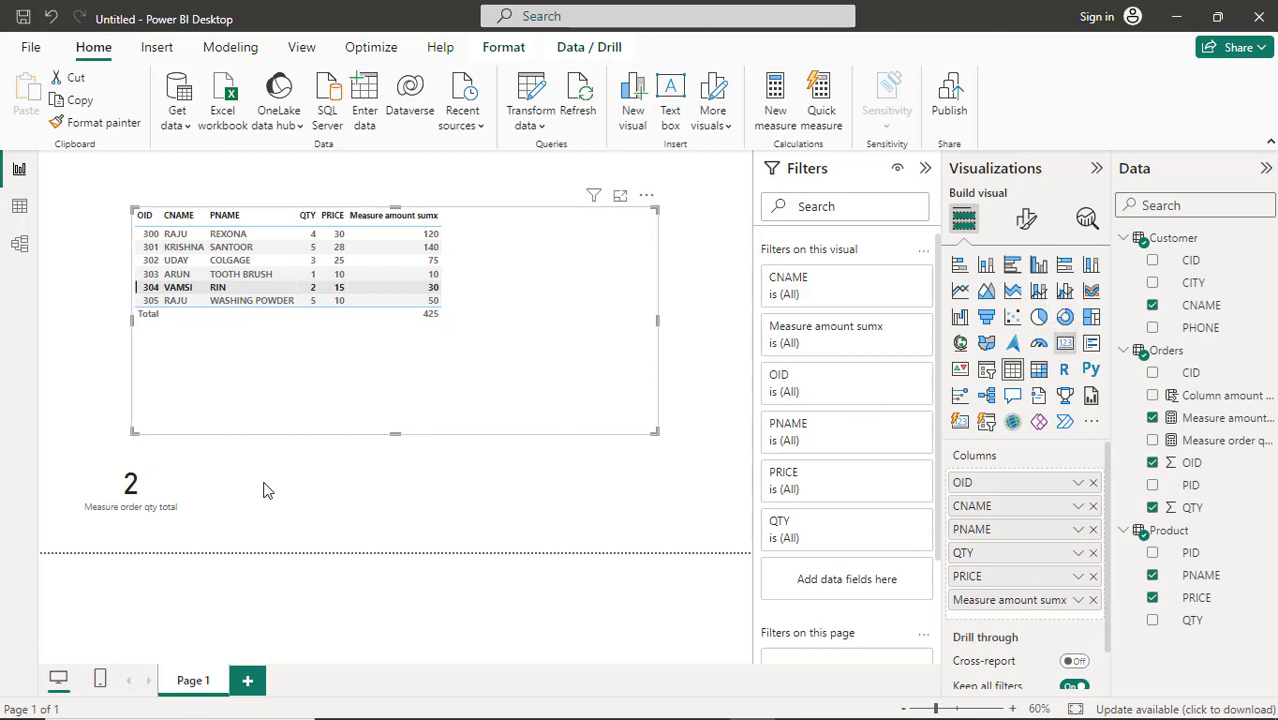
Add a separate empty card visual beside the order quantity card, leaving the table visual as is, and narrow the new card
click(1040, 345)
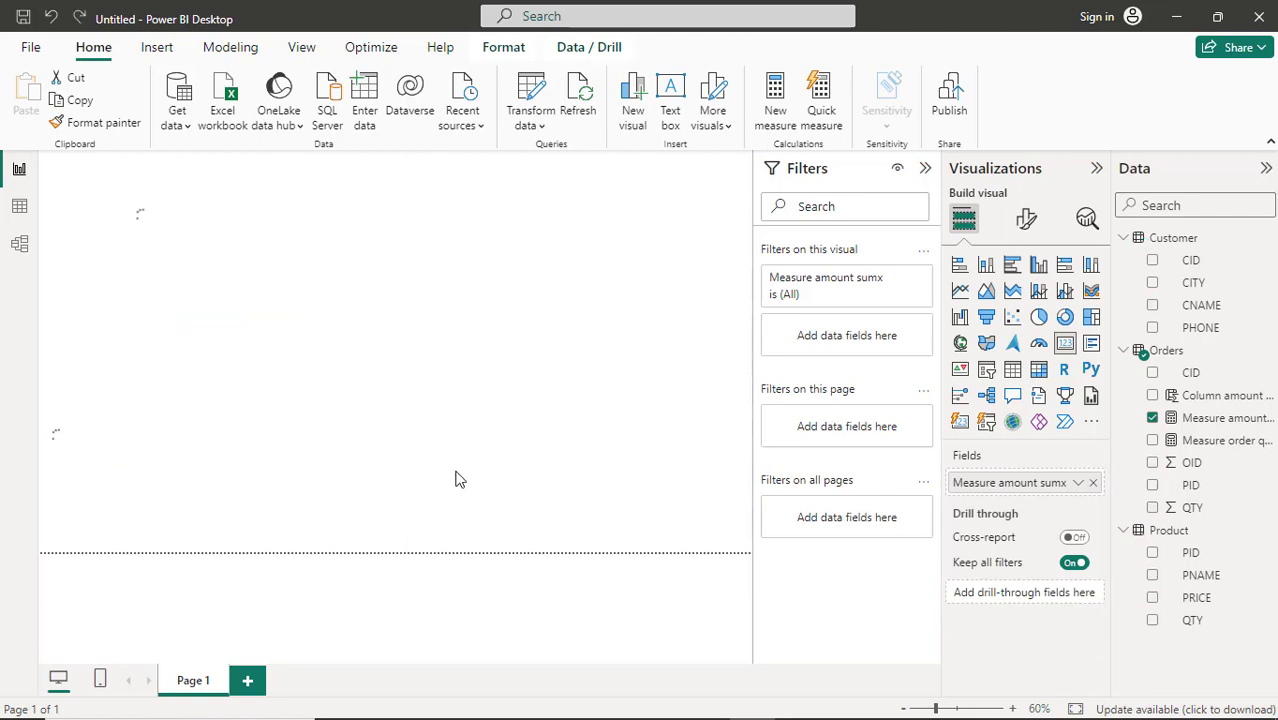
key(ctrl+z)
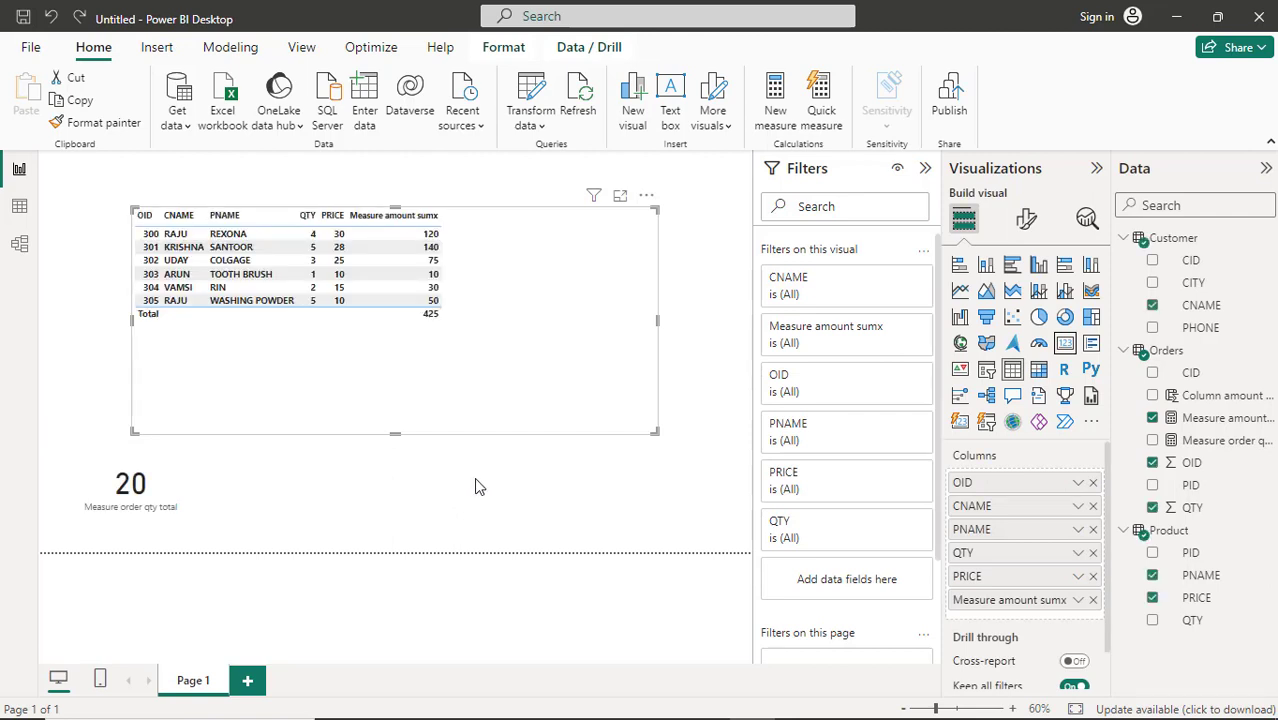
click(476, 487)
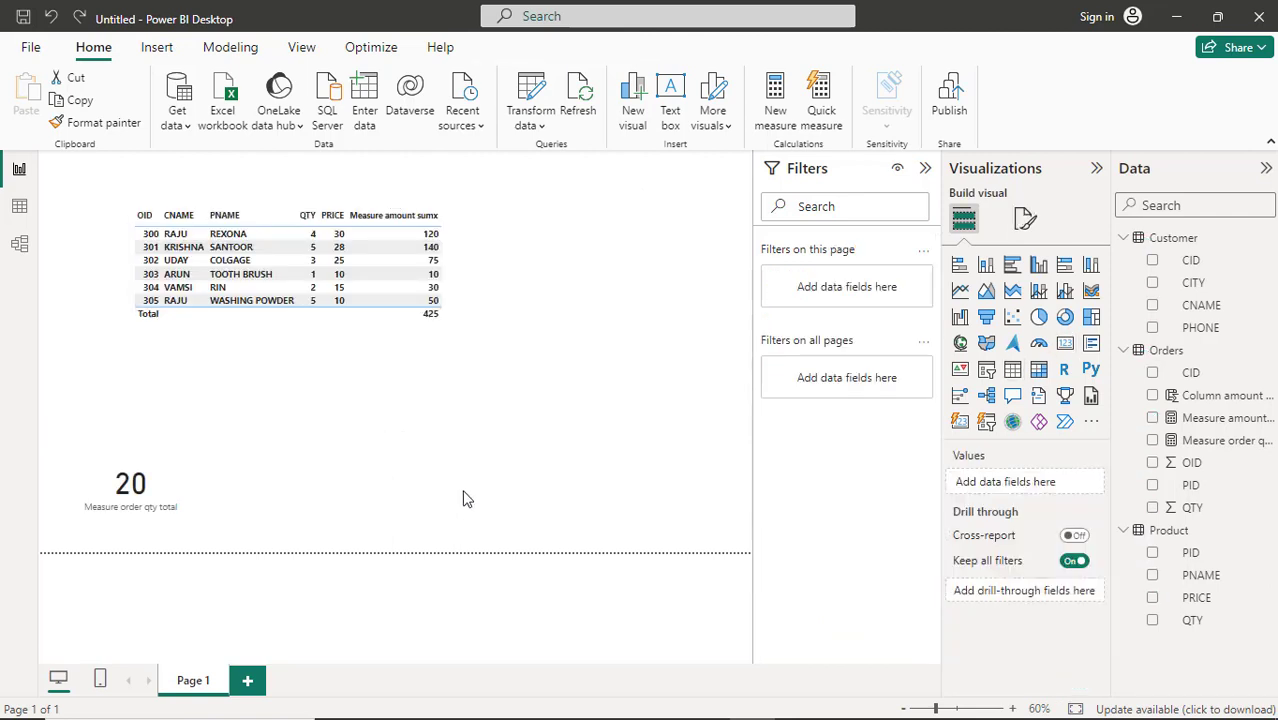
click(1065, 343)
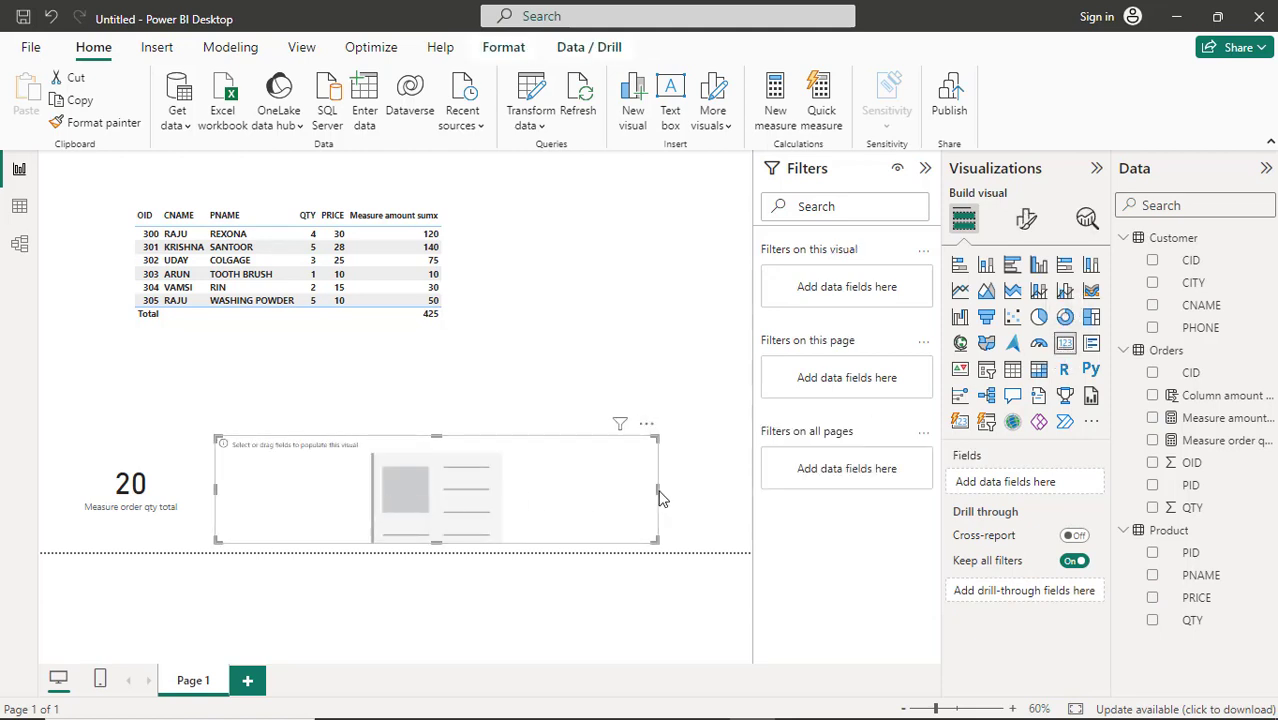
drag(658, 492, 360, 494)
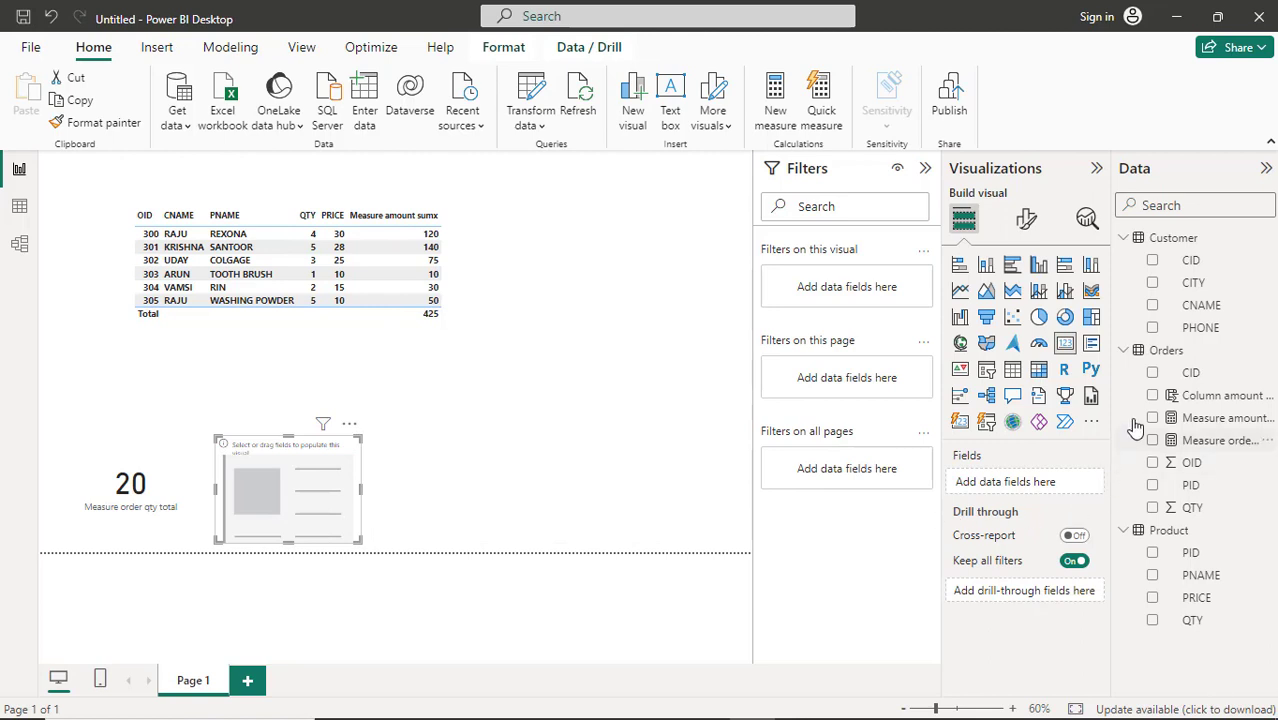
Show "Column amount sumx" in the new card, summarized as Sum with No calculation as its value display
click(1153, 396)
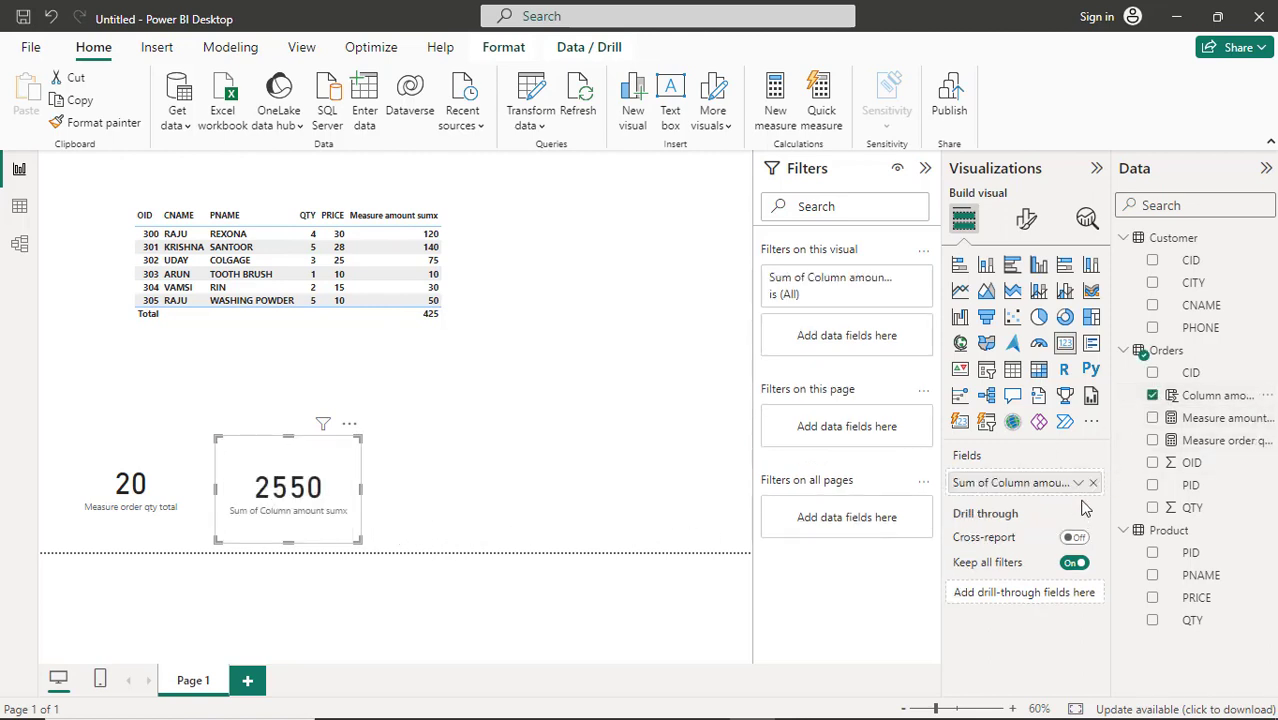
click(1078, 483)
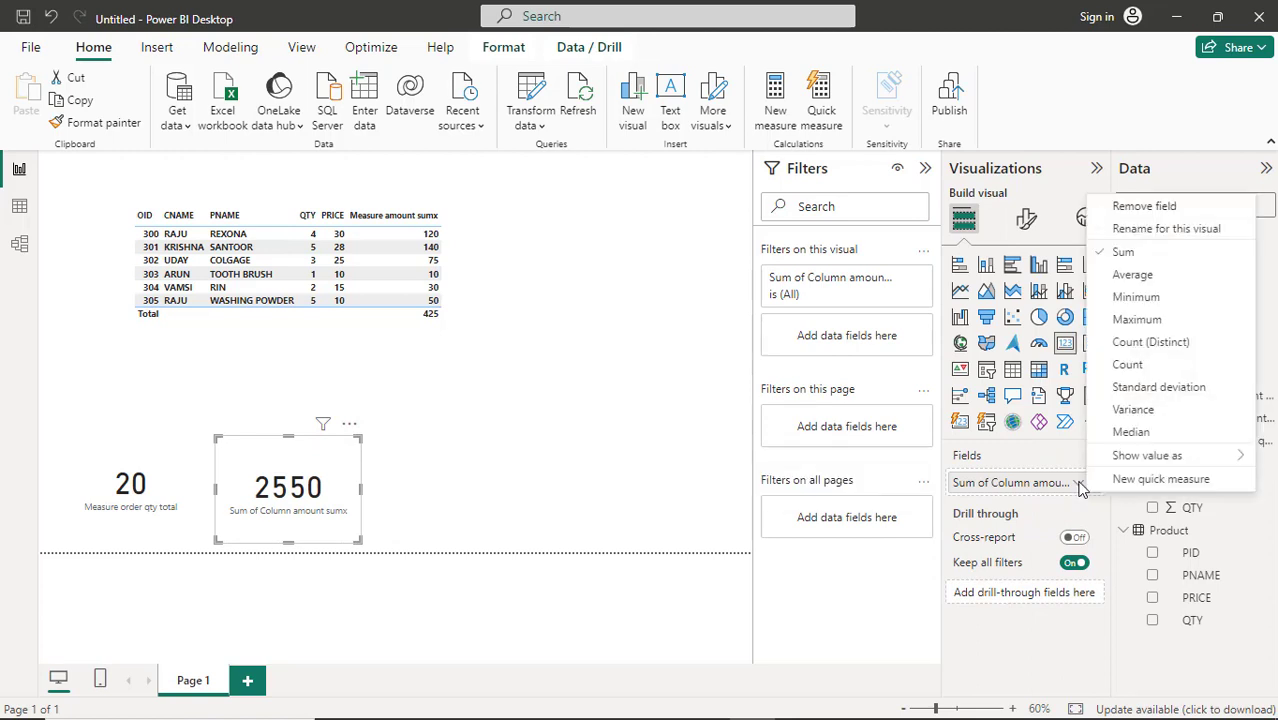
click(1110, 256)
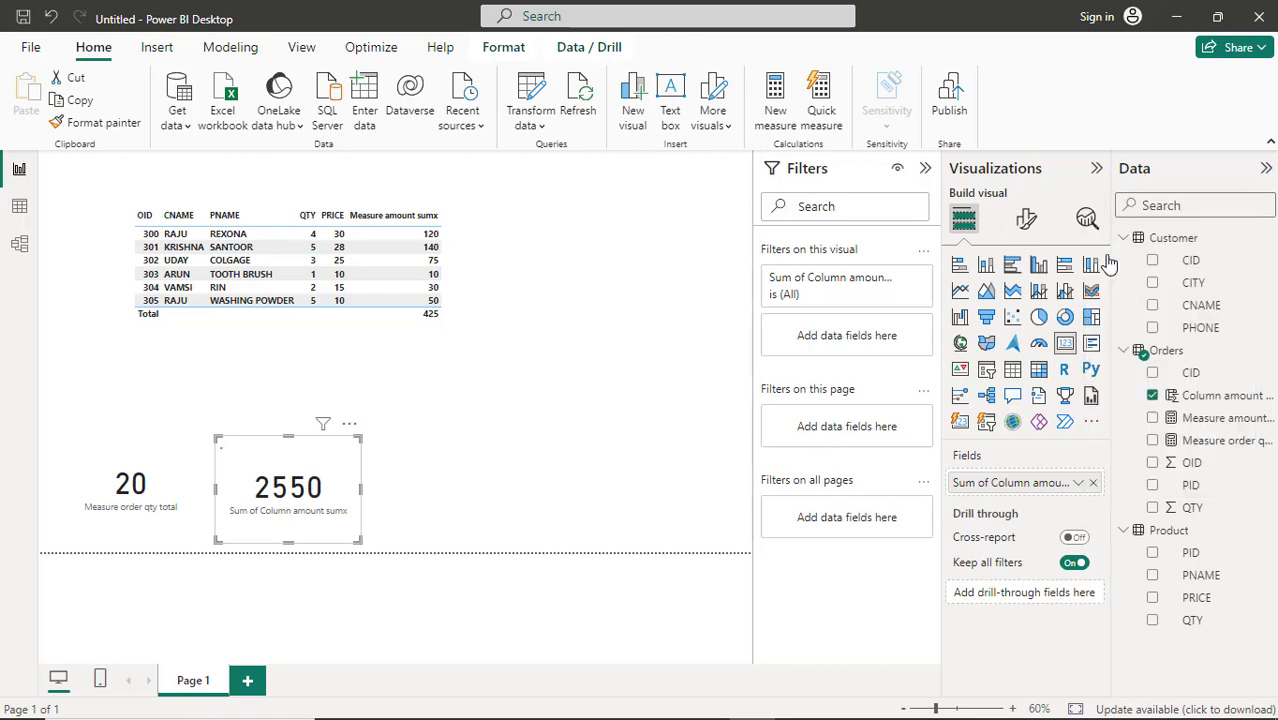
click(1078, 486)
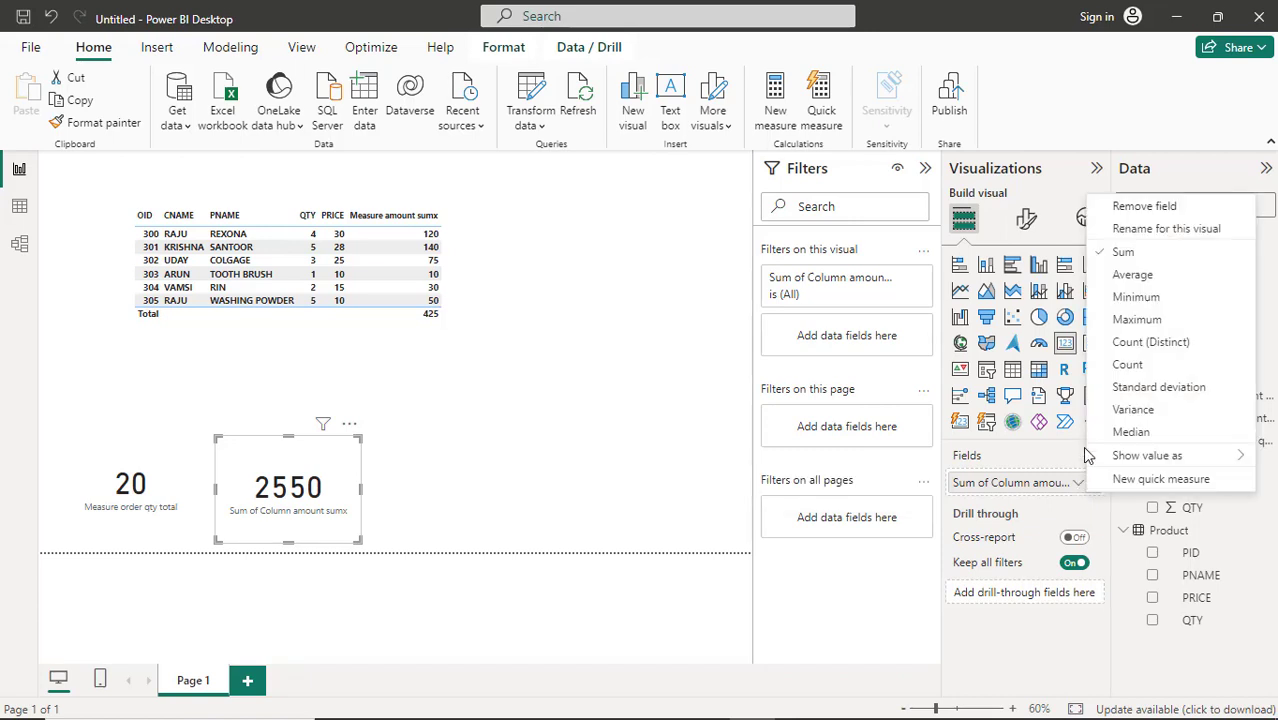
mouse_move(1120, 459)
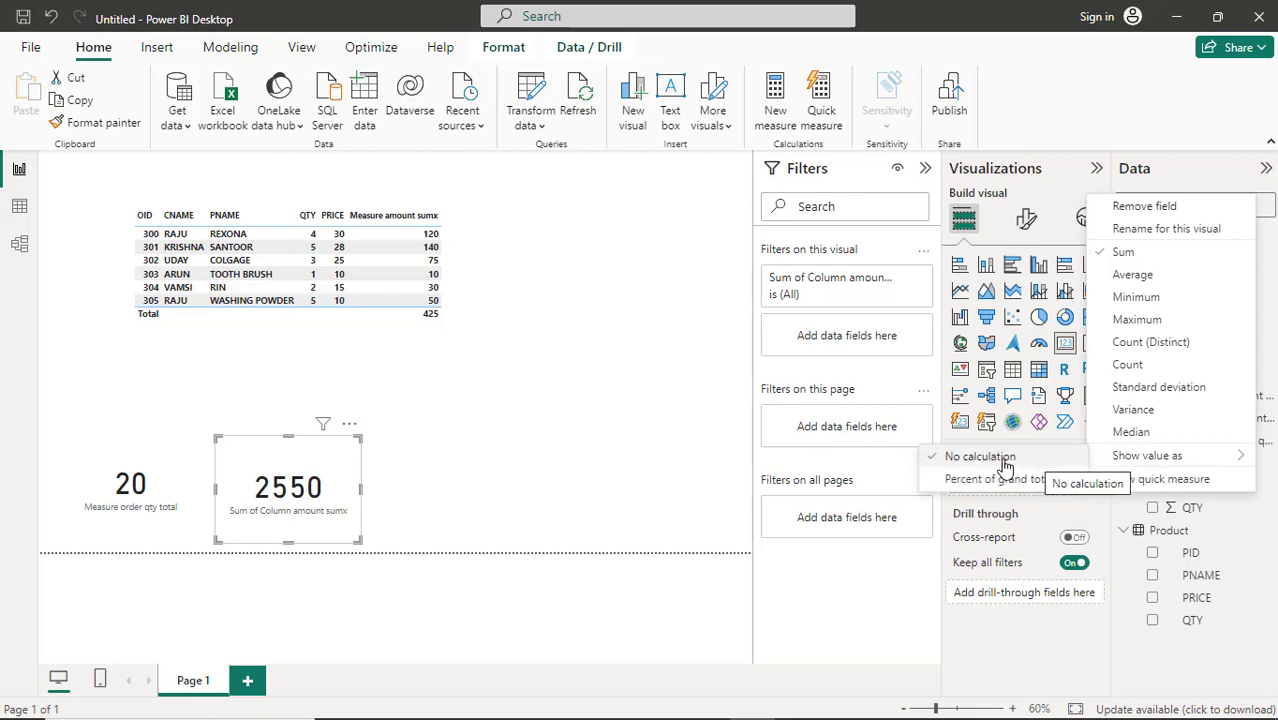
click(934, 462)
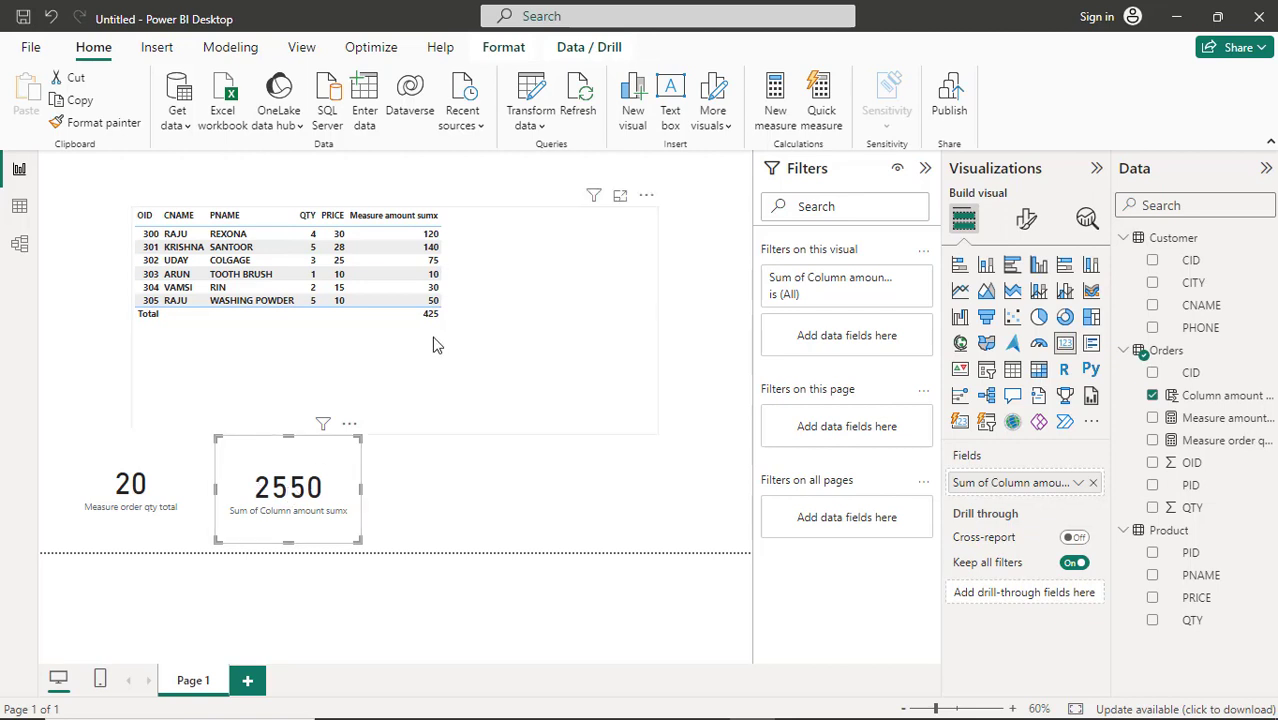
Replace the new card's field with "Measure amount sumx"
click(1153, 396)
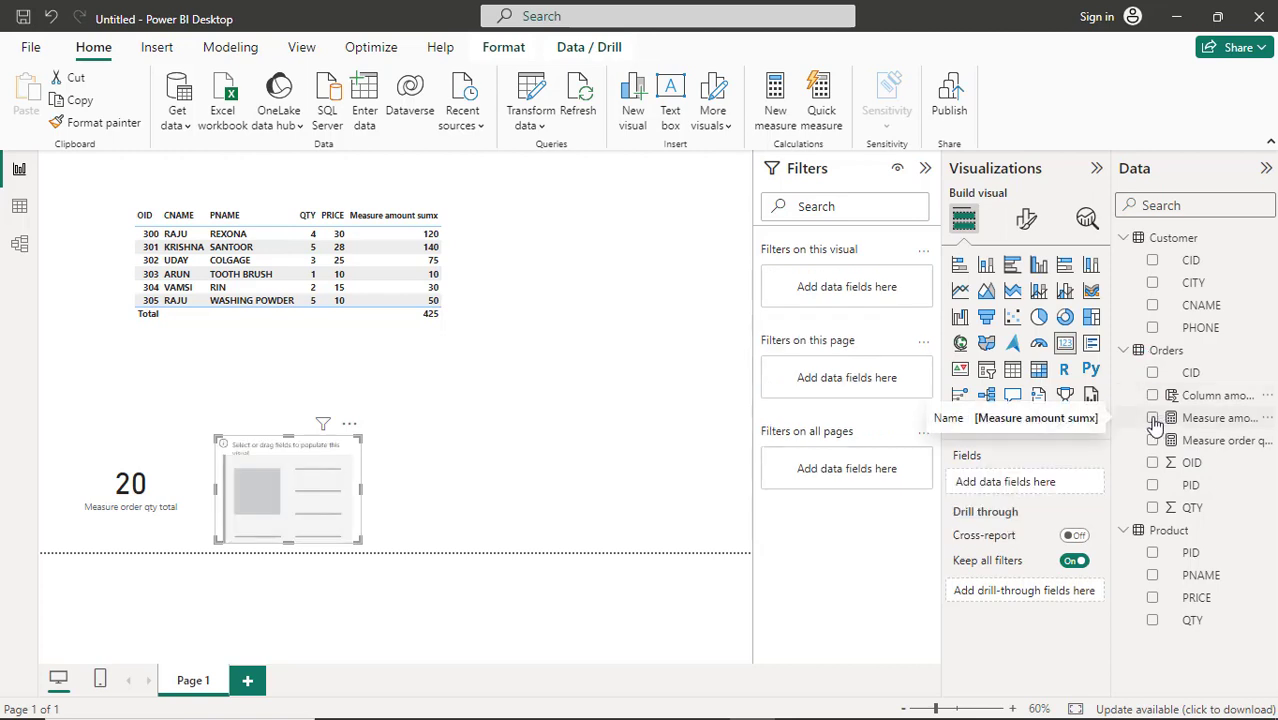
click(1153, 418)
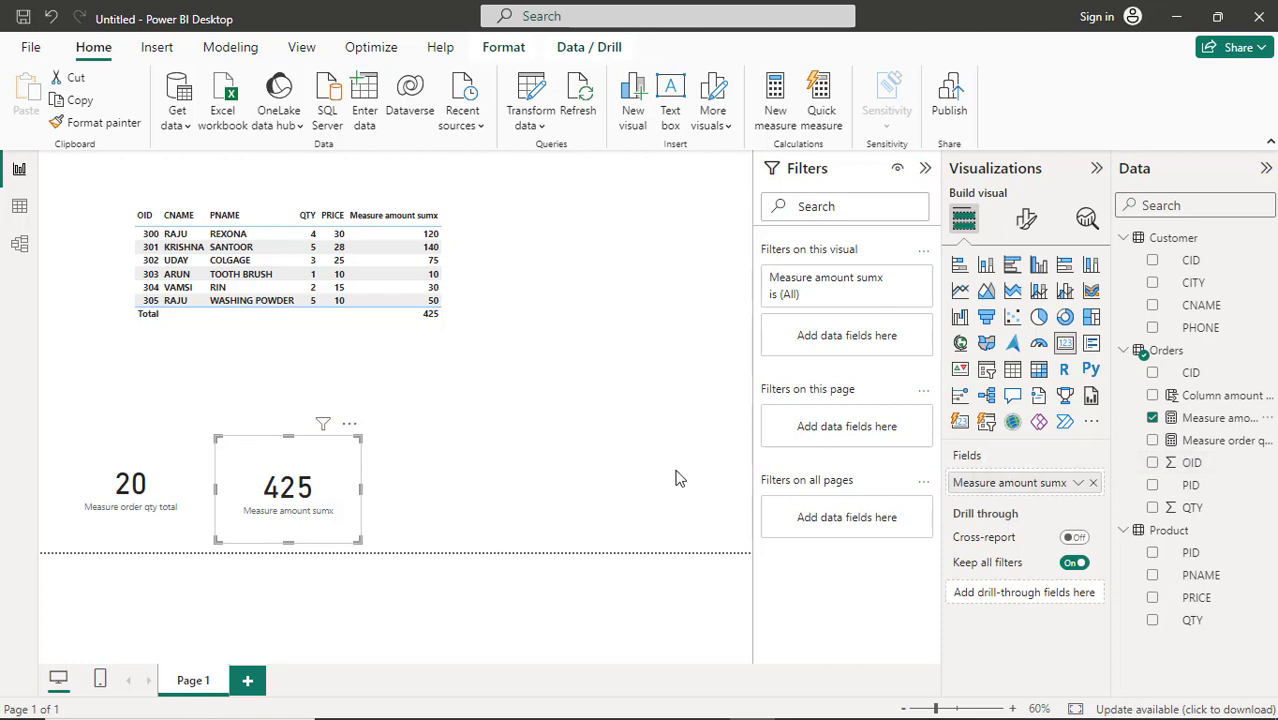
Switch to the Aggregation functions slide, open the linked AVERAGE documentation page and examine its syntax, parameters and return value
key(alt+Tab)
key(alt+Tab)
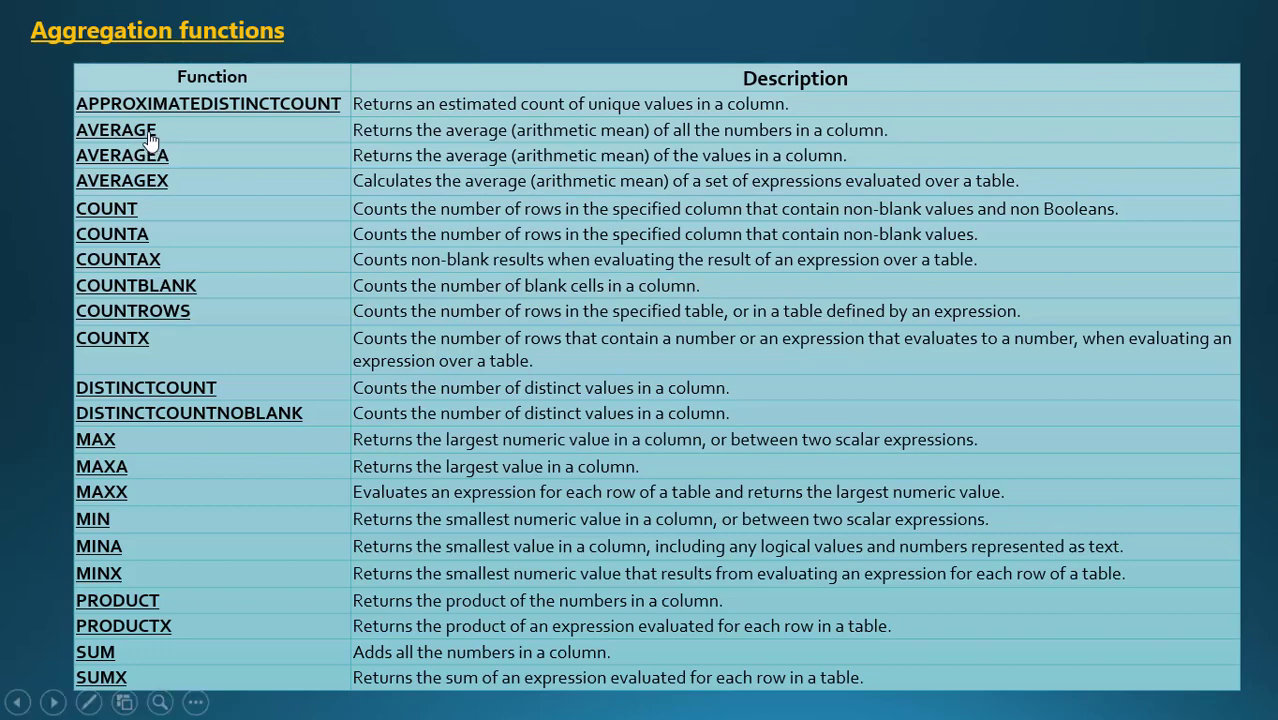
click(248, 186)
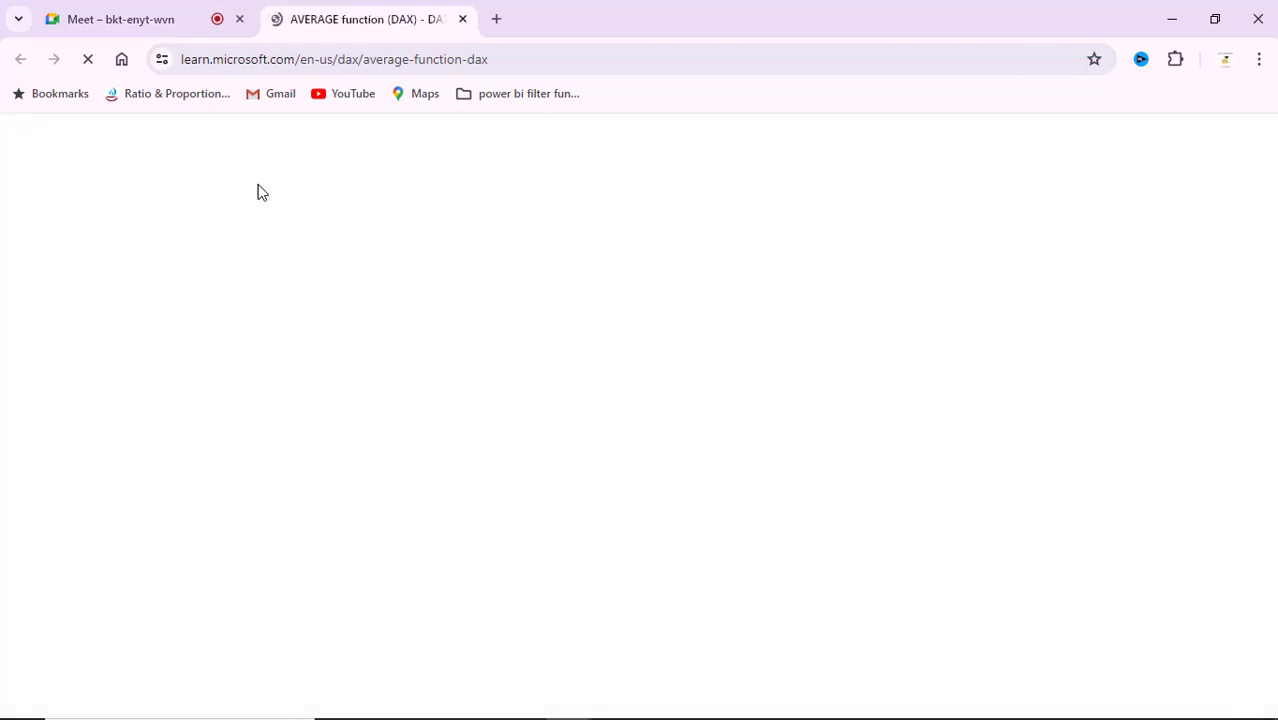
scroll(552, 346, down, 1)
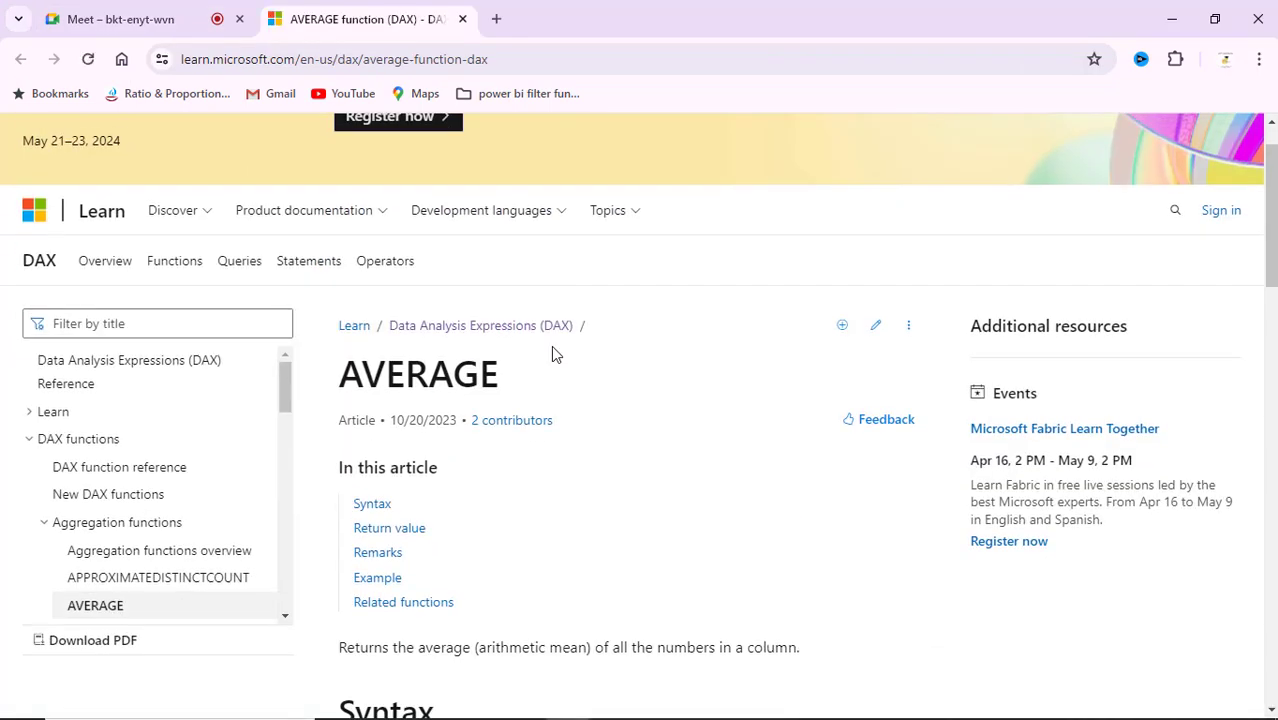
scroll(552, 347, down, 4)
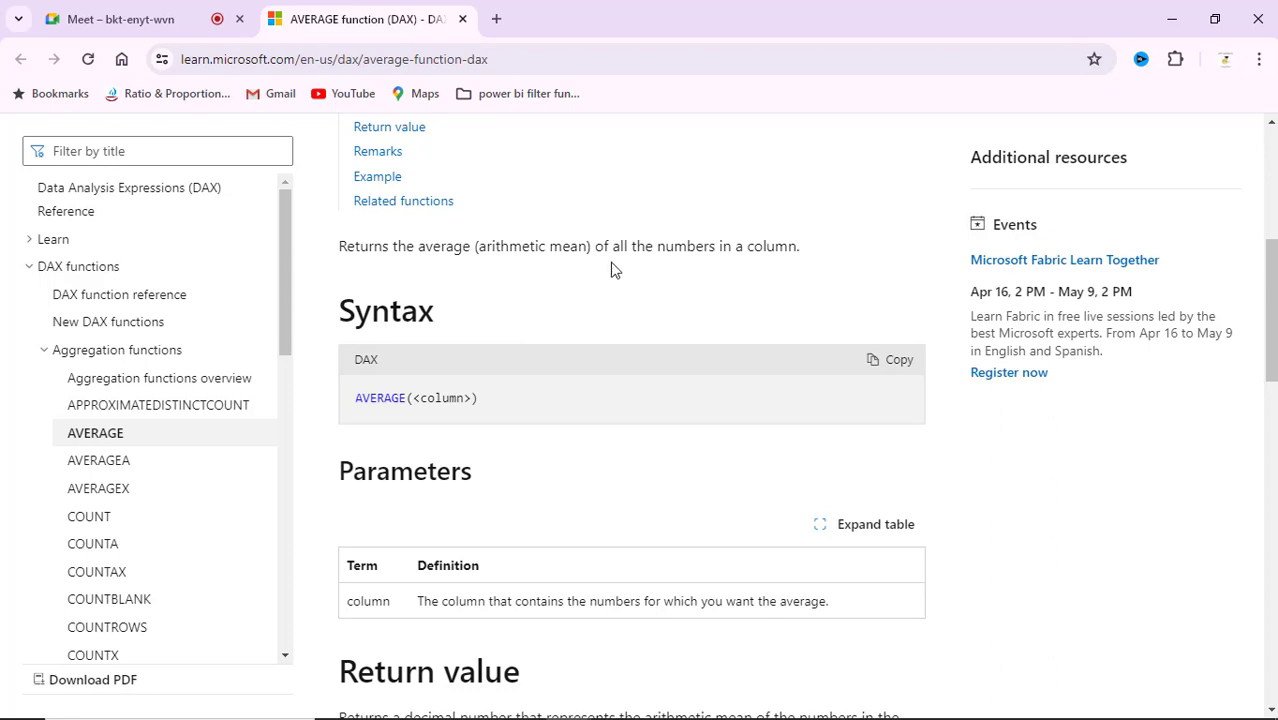
scroll(630, 392, down, 3)
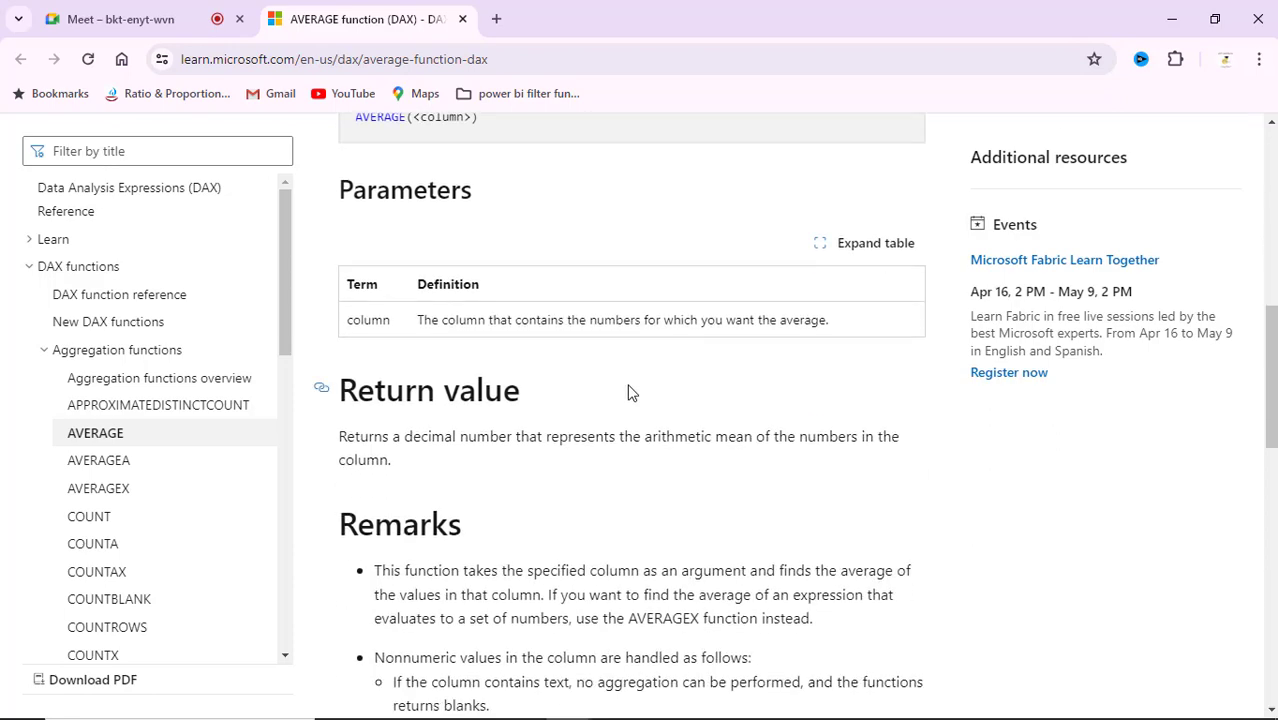
Examine the remarks, example formula and related functions on the AVERAGE documentation page
scroll(630, 392, down, 8)
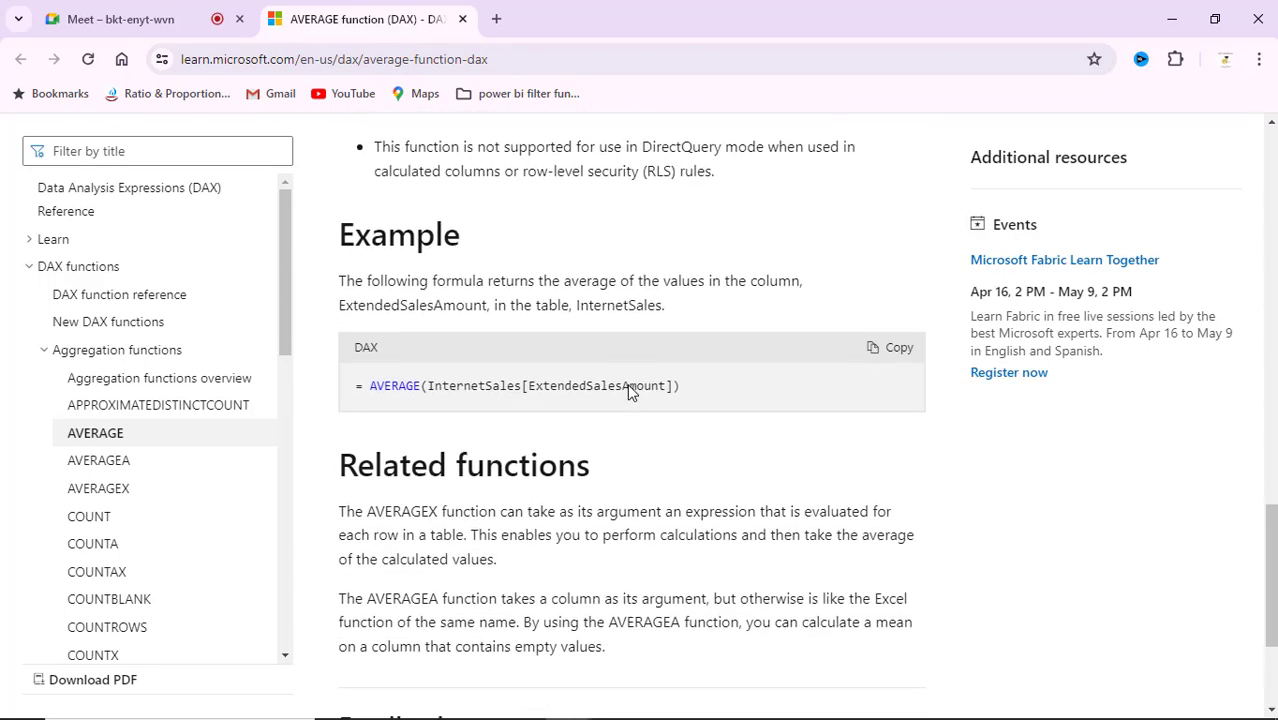
scroll(608, 382, down, 1)
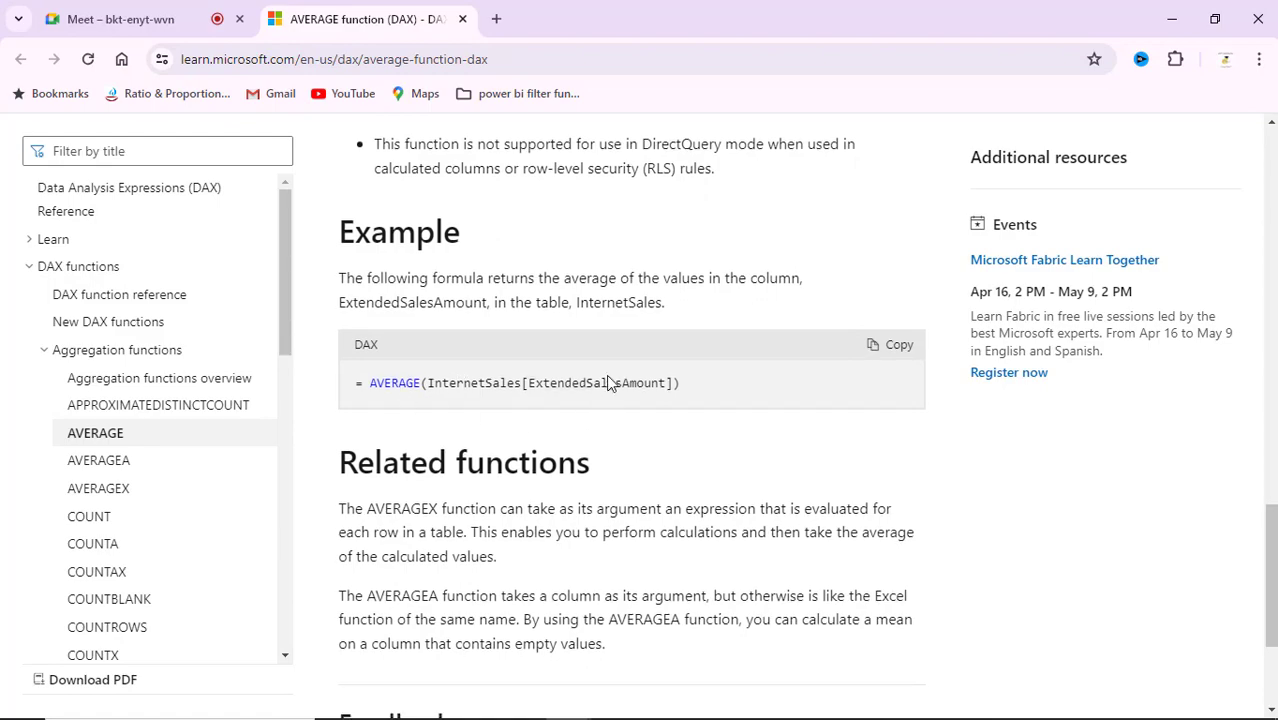
scroll(608, 382, down, 3)
scroll(608, 382, up, 13)
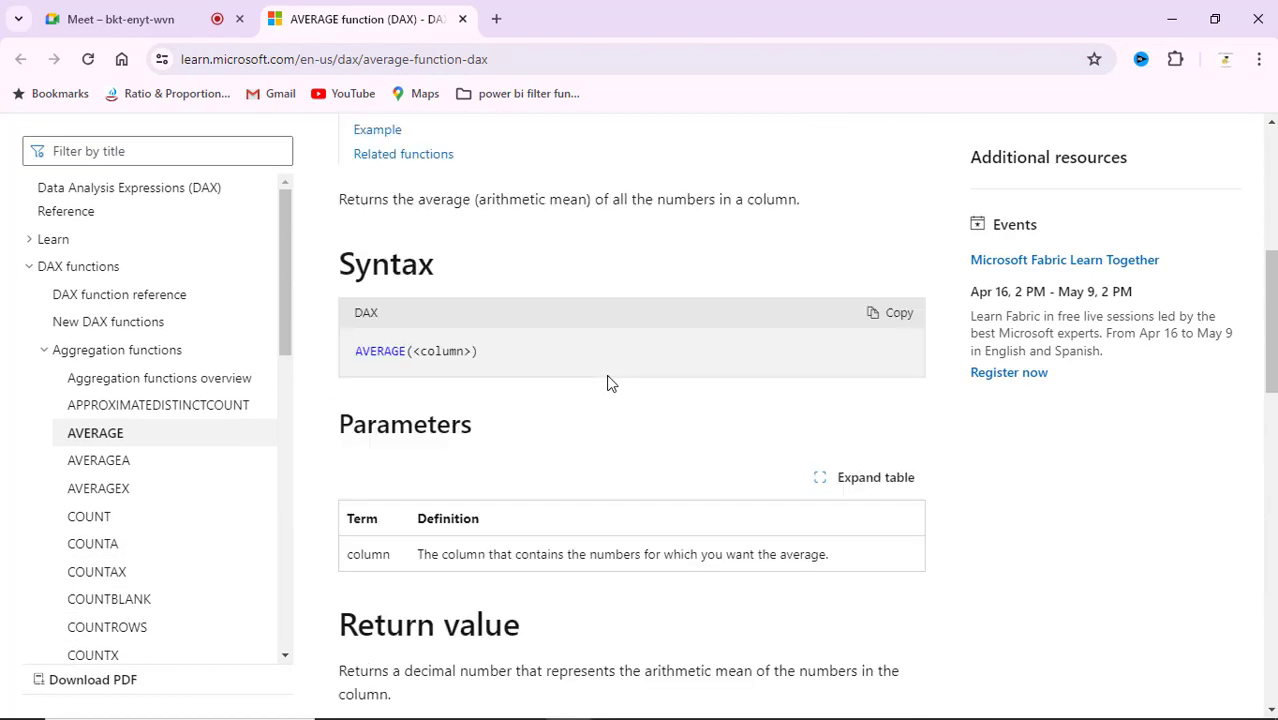
scroll(608, 382, up, 4)
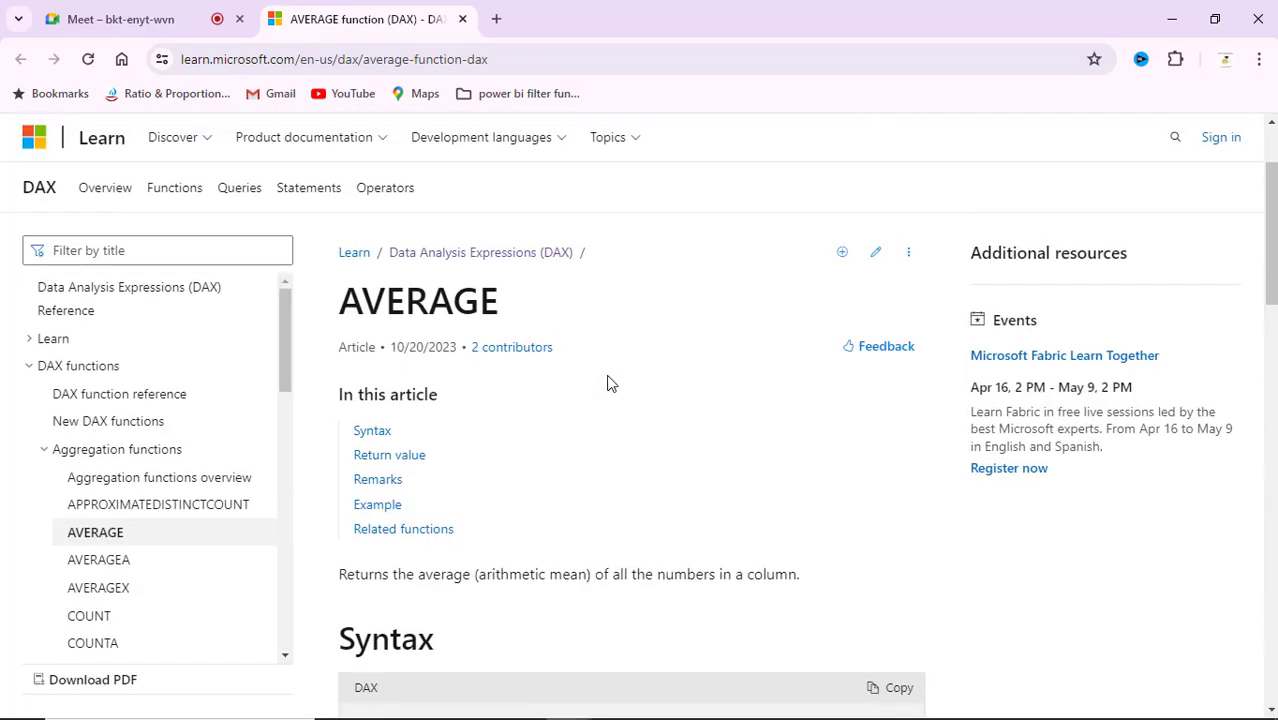
Switch to Power BI Desktop and create a new measure named "average Measure" in the Orders table
key(alt+Tab)
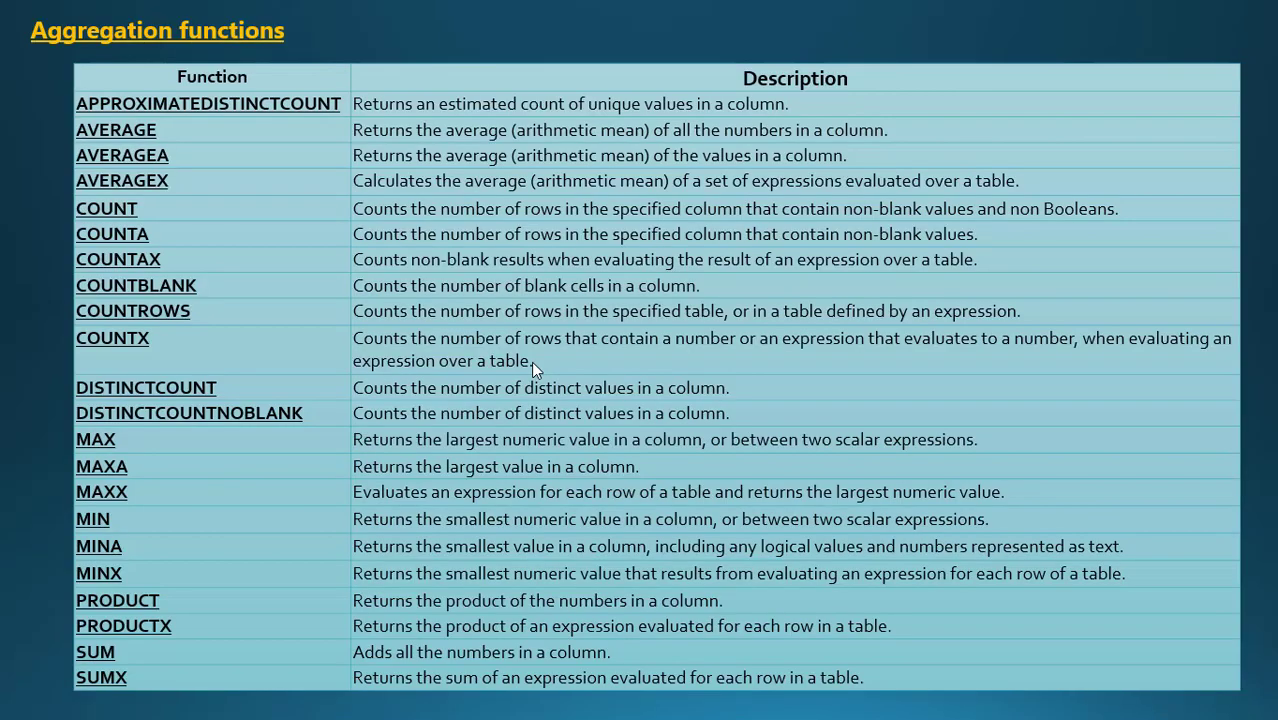
key(alt+Tab)
key(alt+Tab)
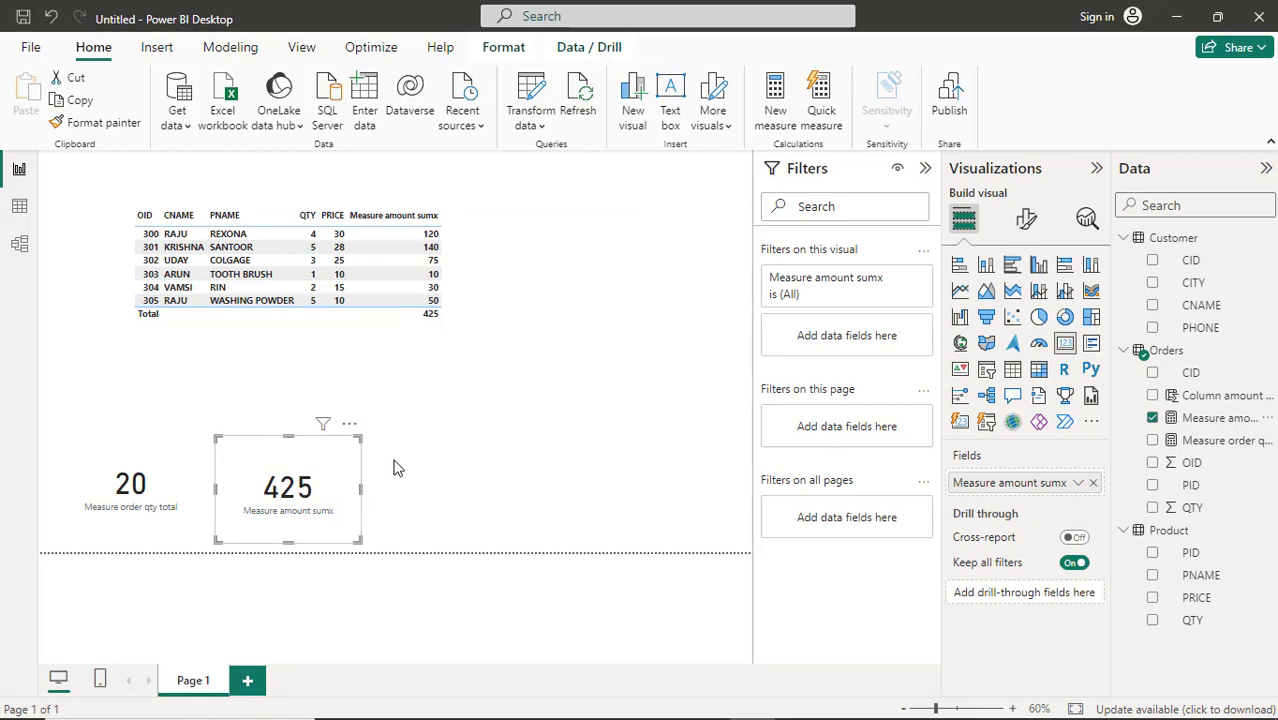
click(1192, 361)
right_click(1188, 362)
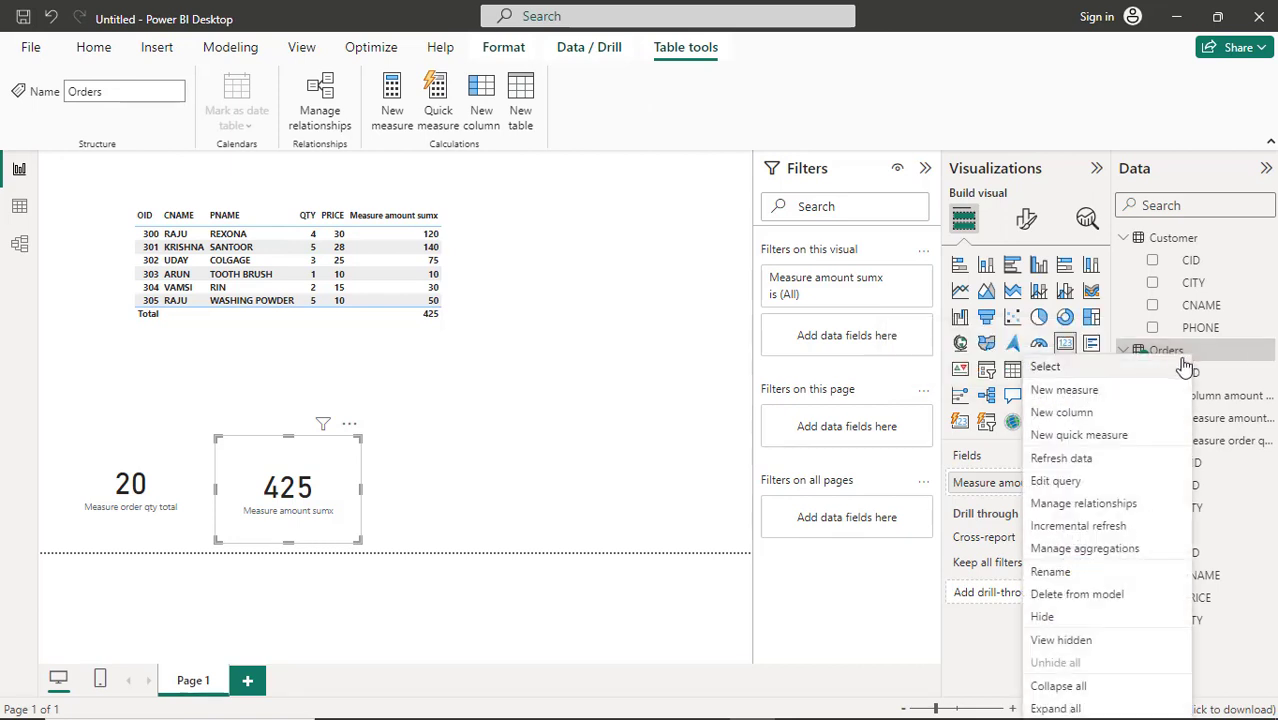
key(Escape)
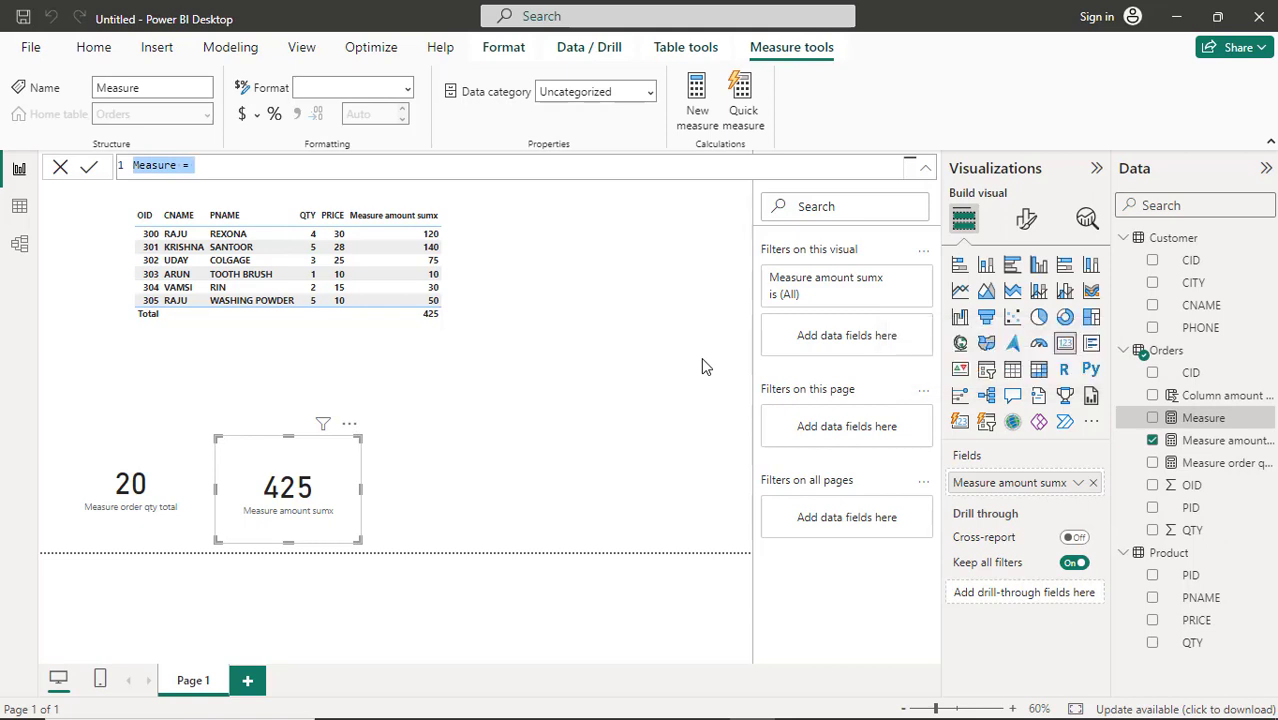
key(Left)
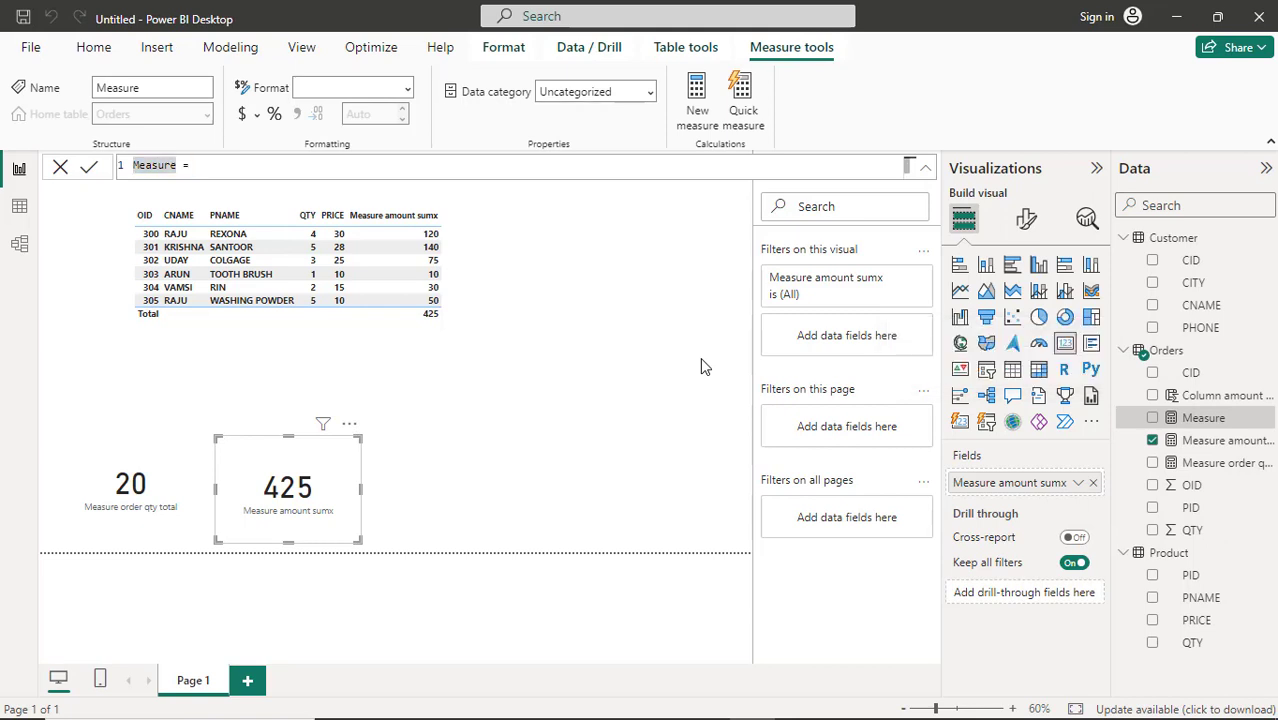
text(avera)
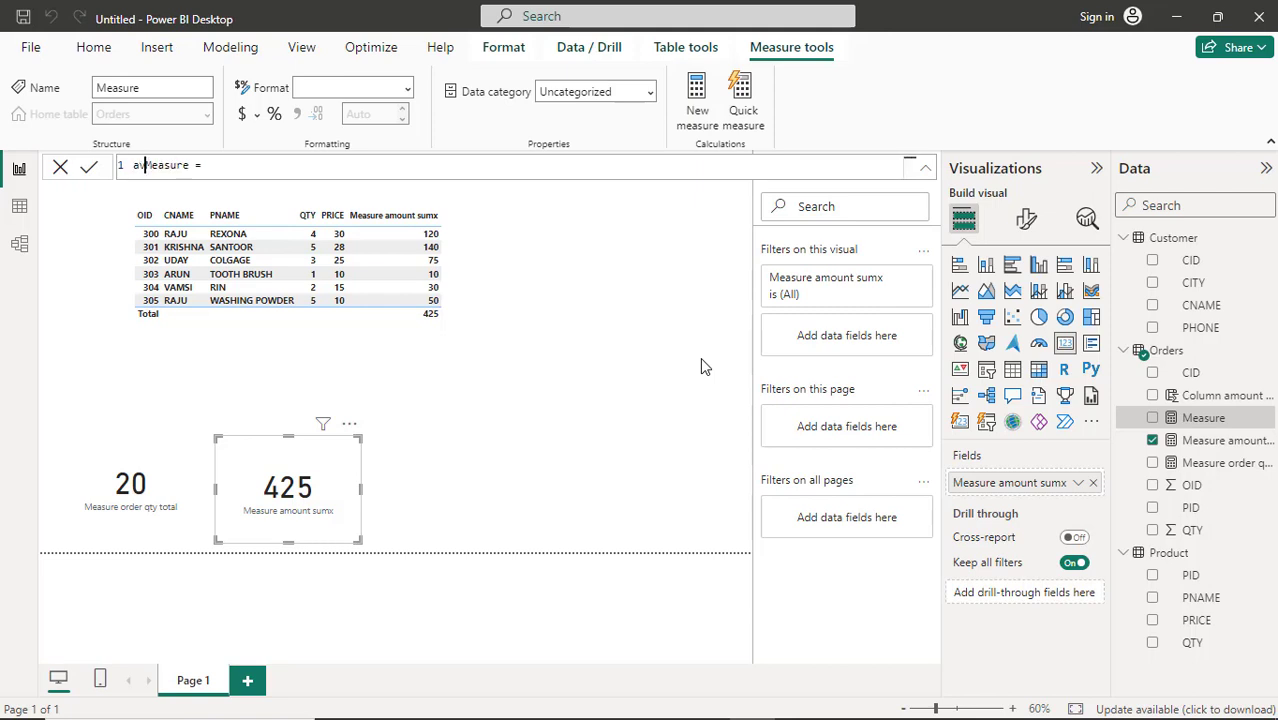
text(ge)
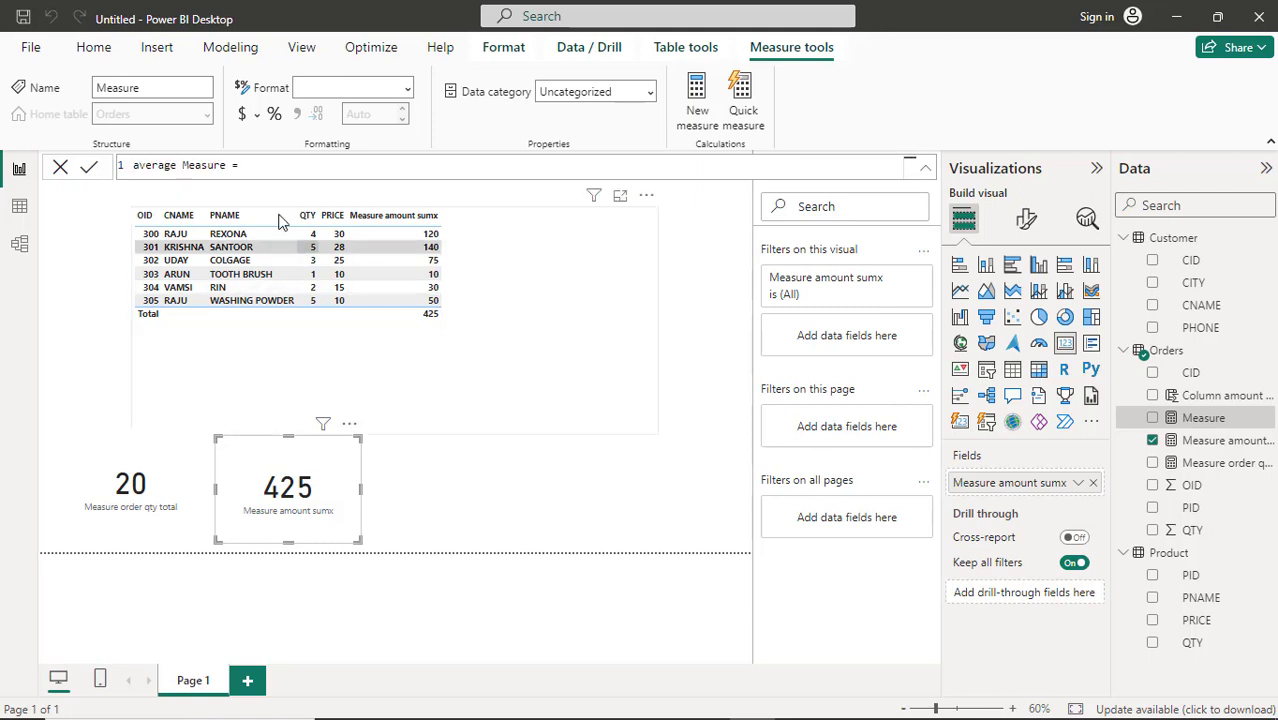
Define the new measure as AVERAGE(Orders[QTY]) and commit the formula
click(282, 170)
text(av)
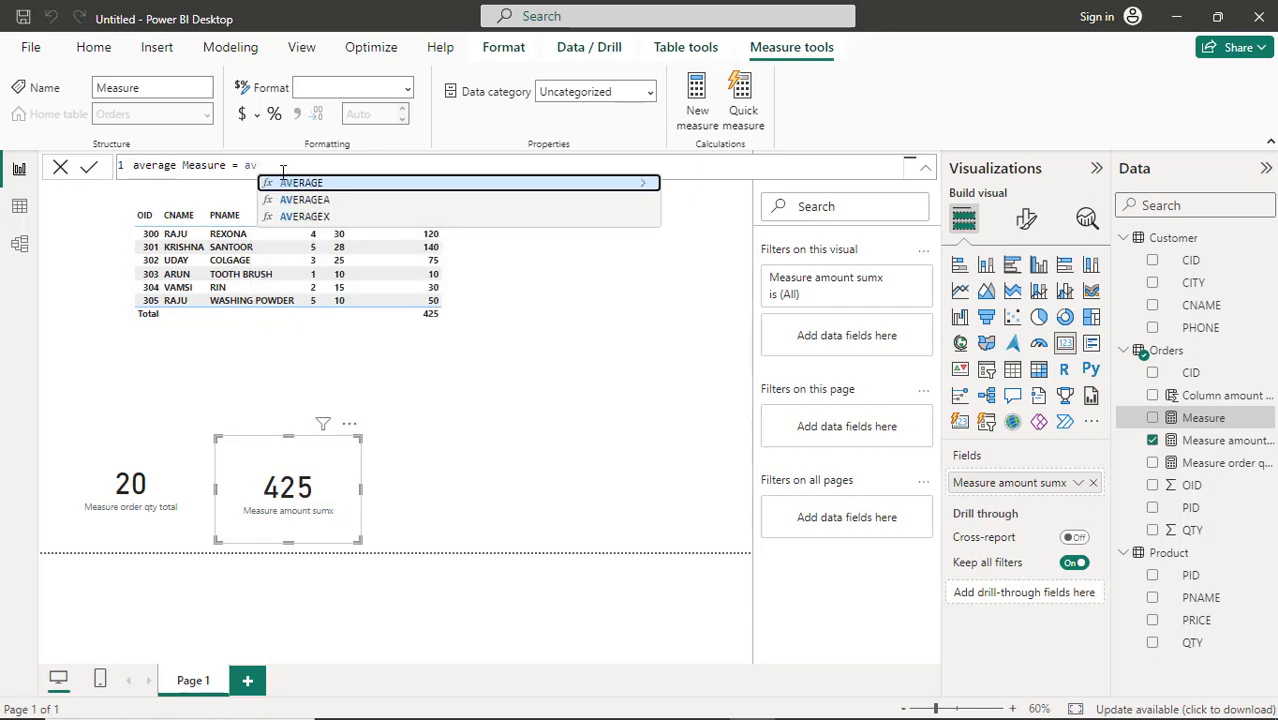
key(Tab)
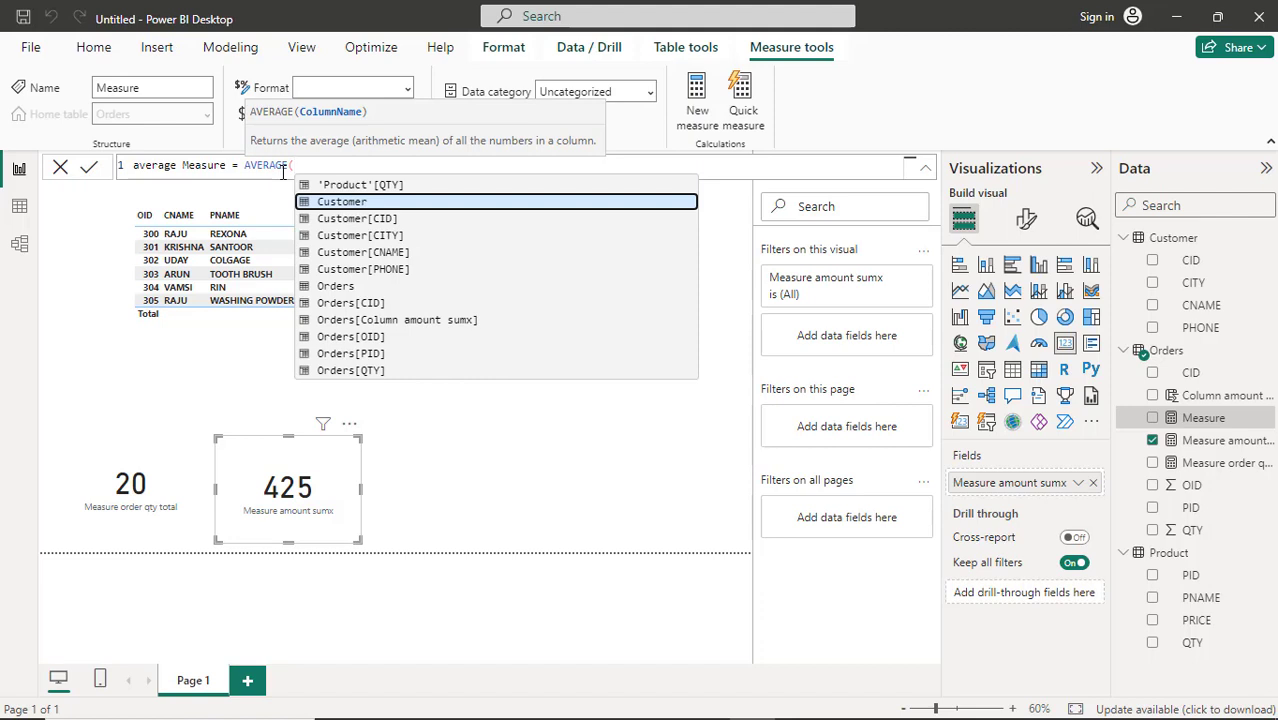
key(Down)
key(Down)
key(Down)
key(Down)
key(Down)
key(Down)
key(Down)
key(Down)
key(Down)
key(Down)
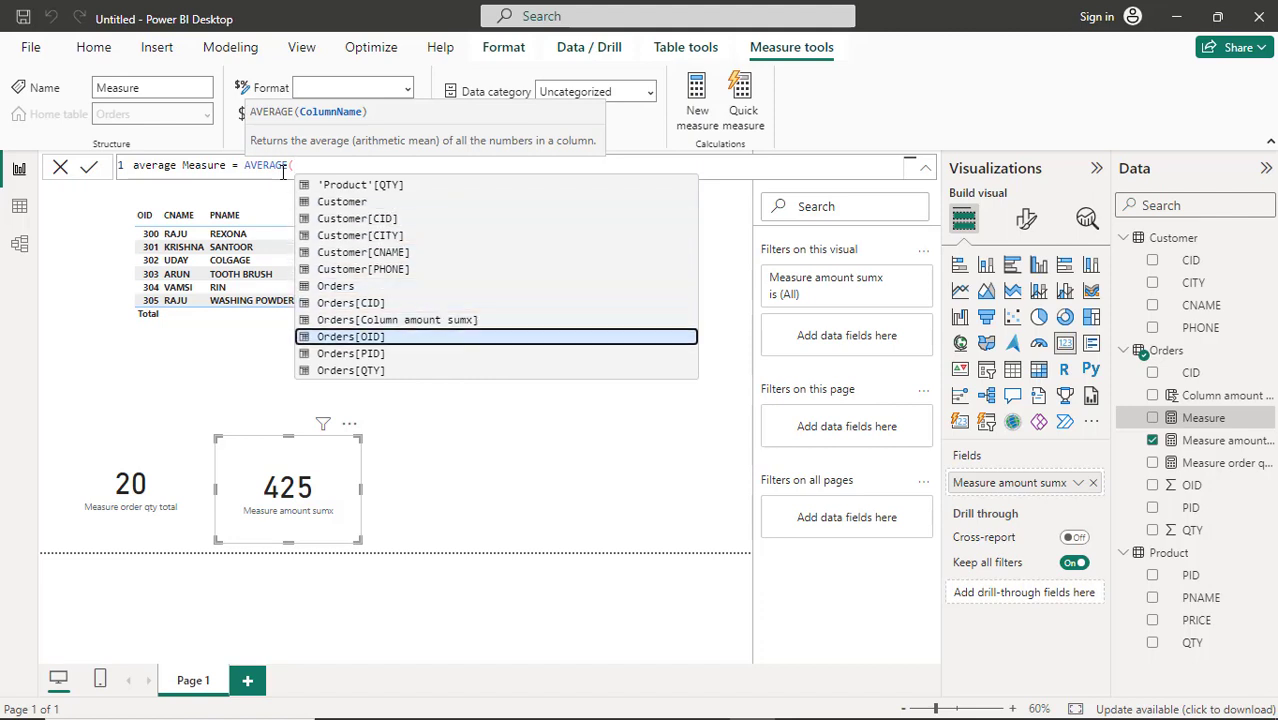
key(Down)
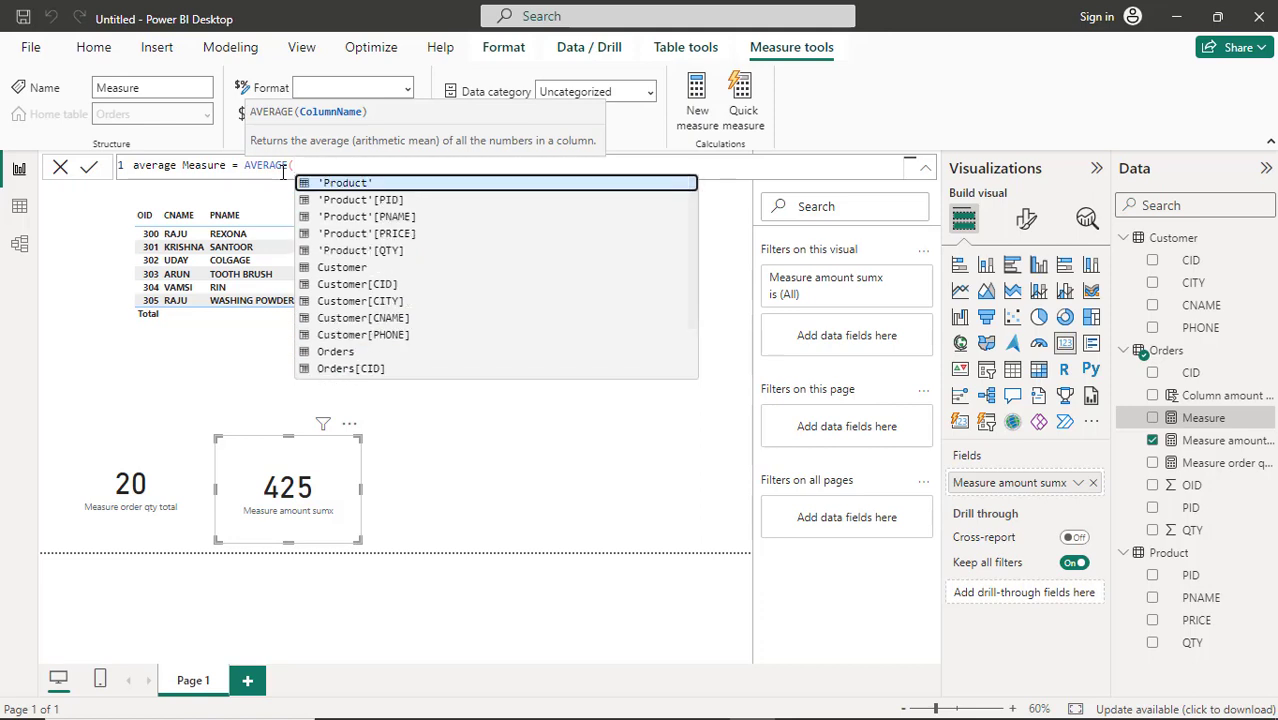
key(Down)
key(Down)
key(Down)
key(Down)
key(Down)
key(Down)
key(Down)
key(Down)
key(Down)
key(Down)
key(Down)
key(Down)
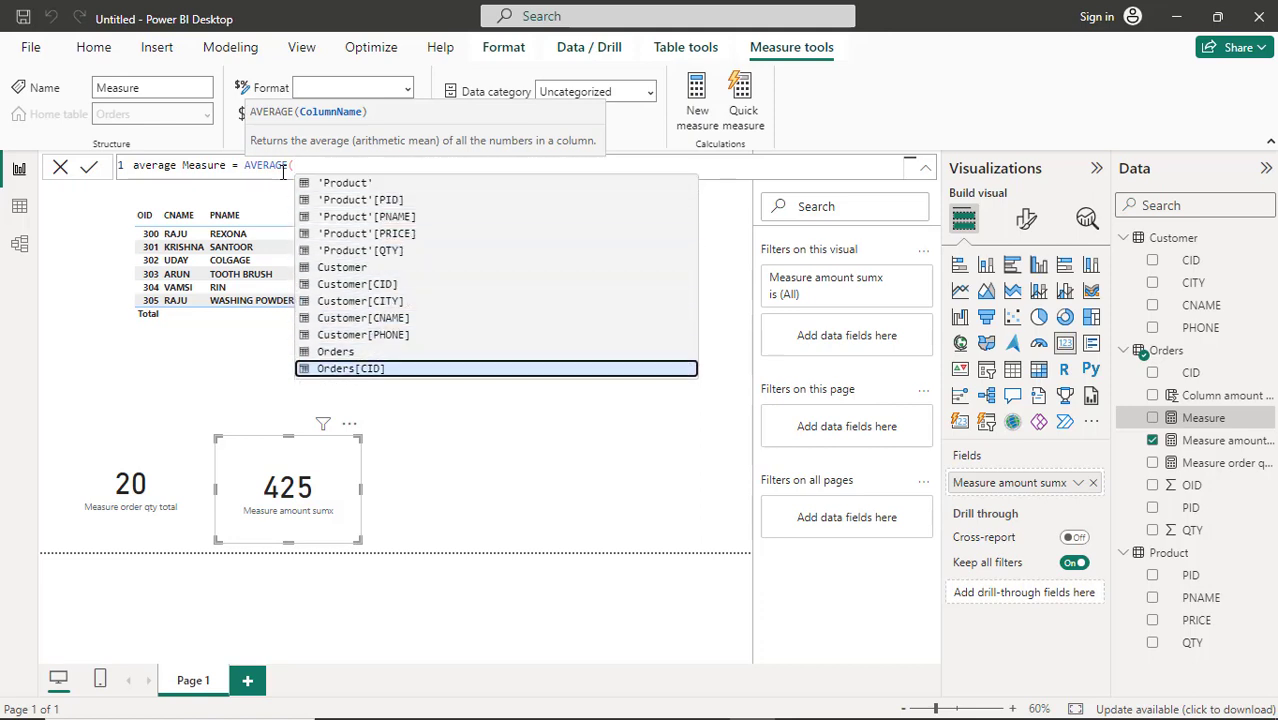
key(Down)
key(Down)
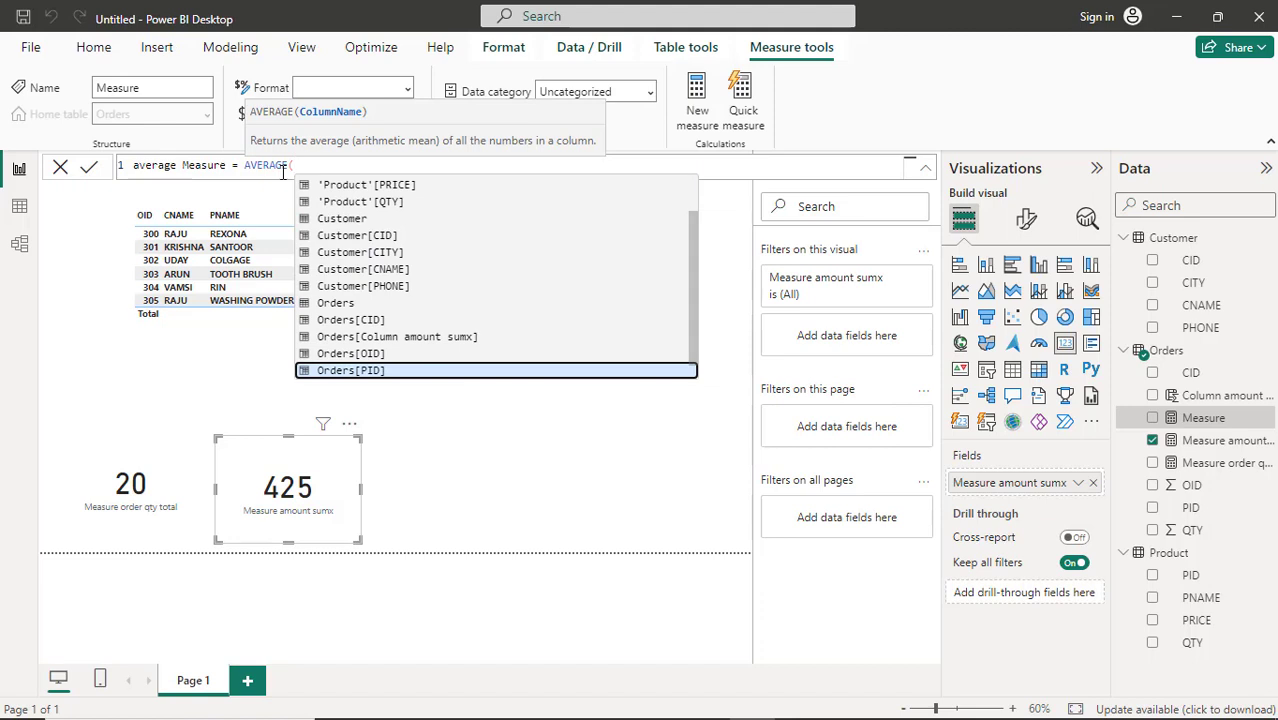
key(Down)
key(Tab)
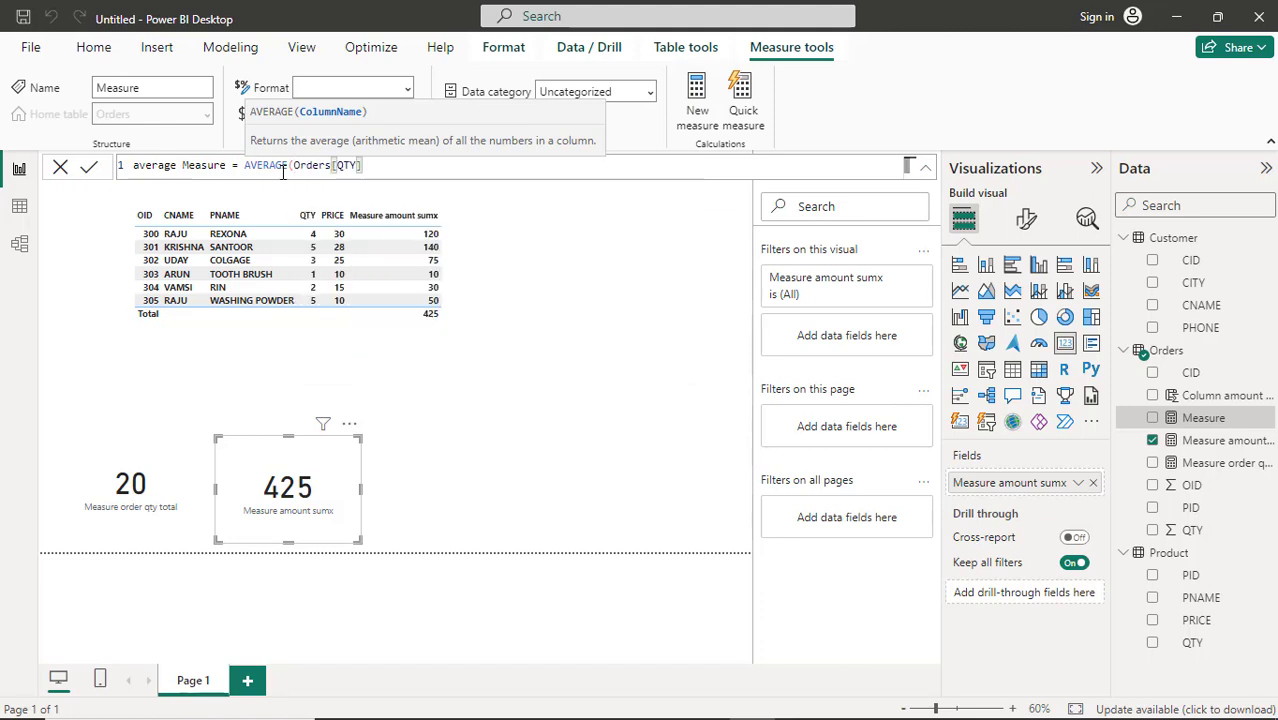
text())
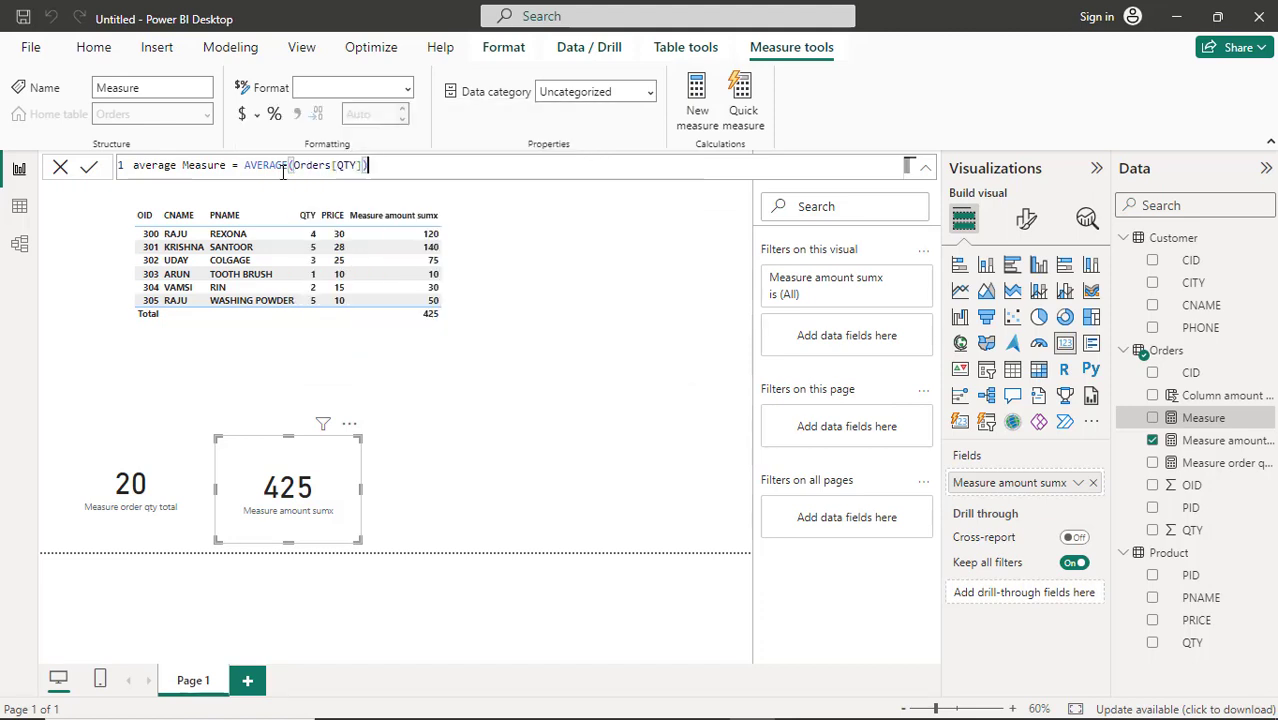
key(Return)
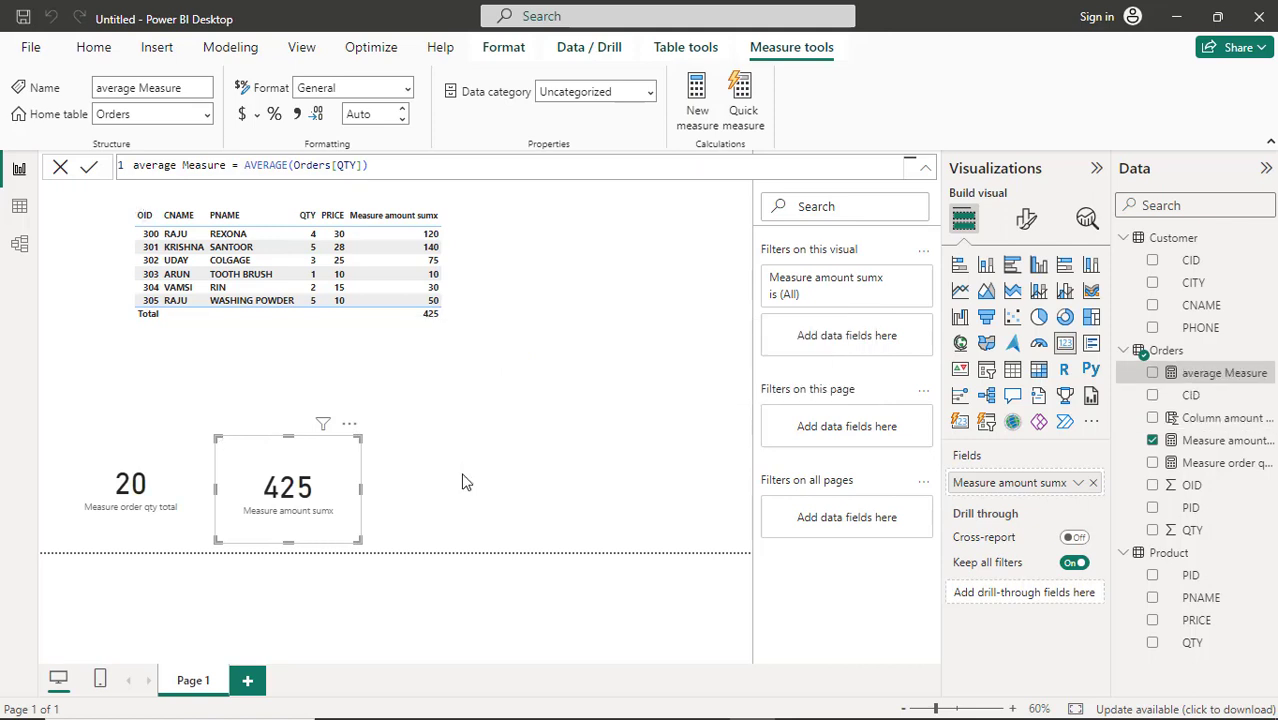
Add "average Measure" as a column of the order table visual
click(410, 300)
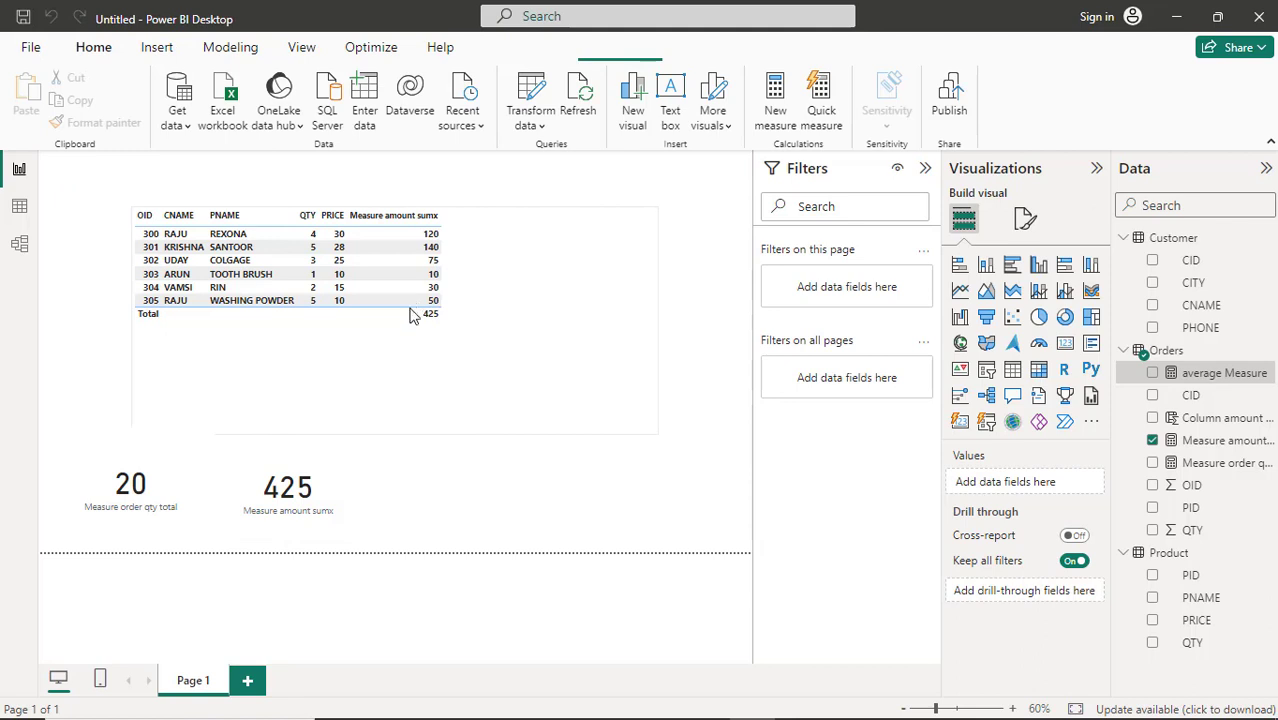
click(411, 302)
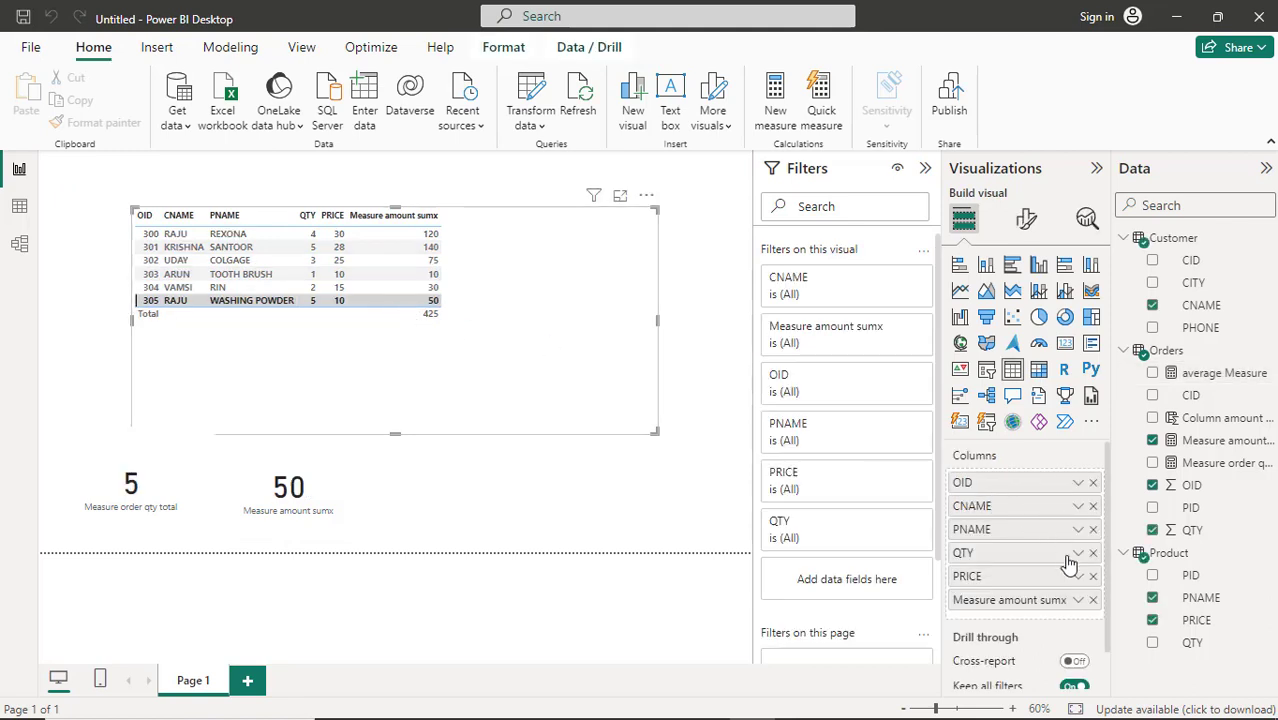
click(1153, 375)
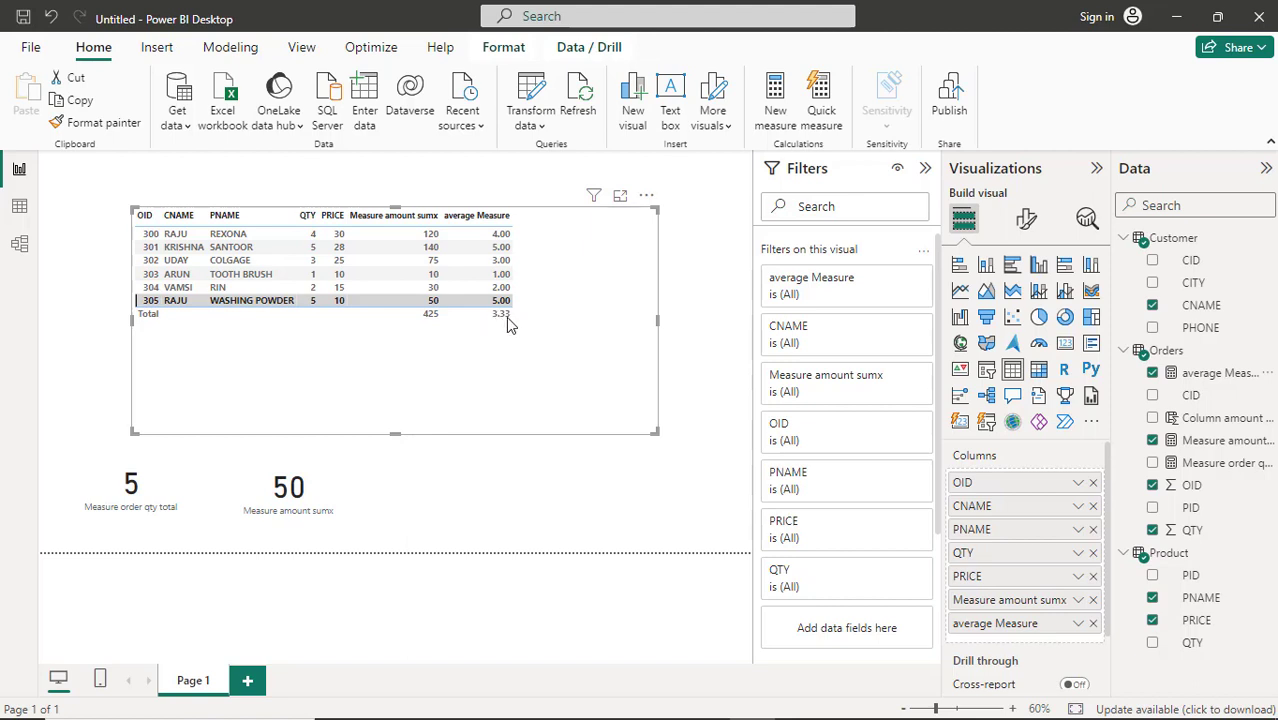
Add a narrowed card showing "average Measure" beside the amount card, and clear the order 305 row selection in the table visual
click(617, 497)
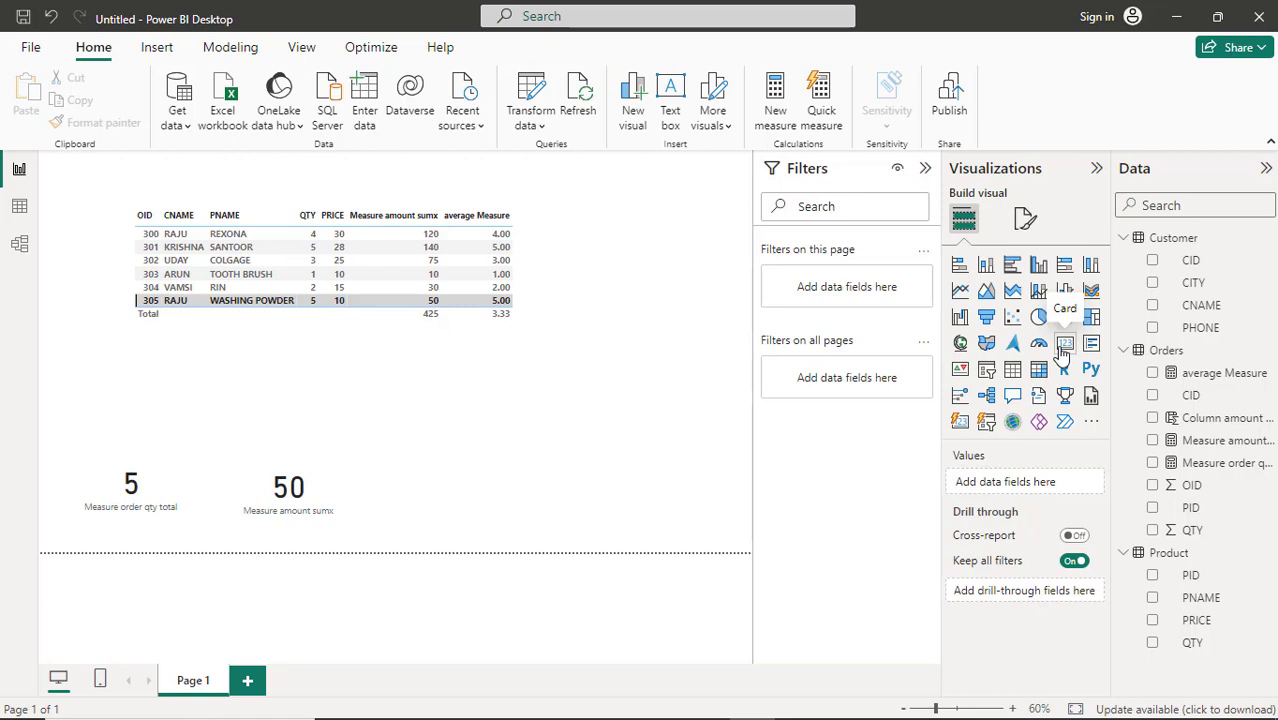
click(1064, 345)
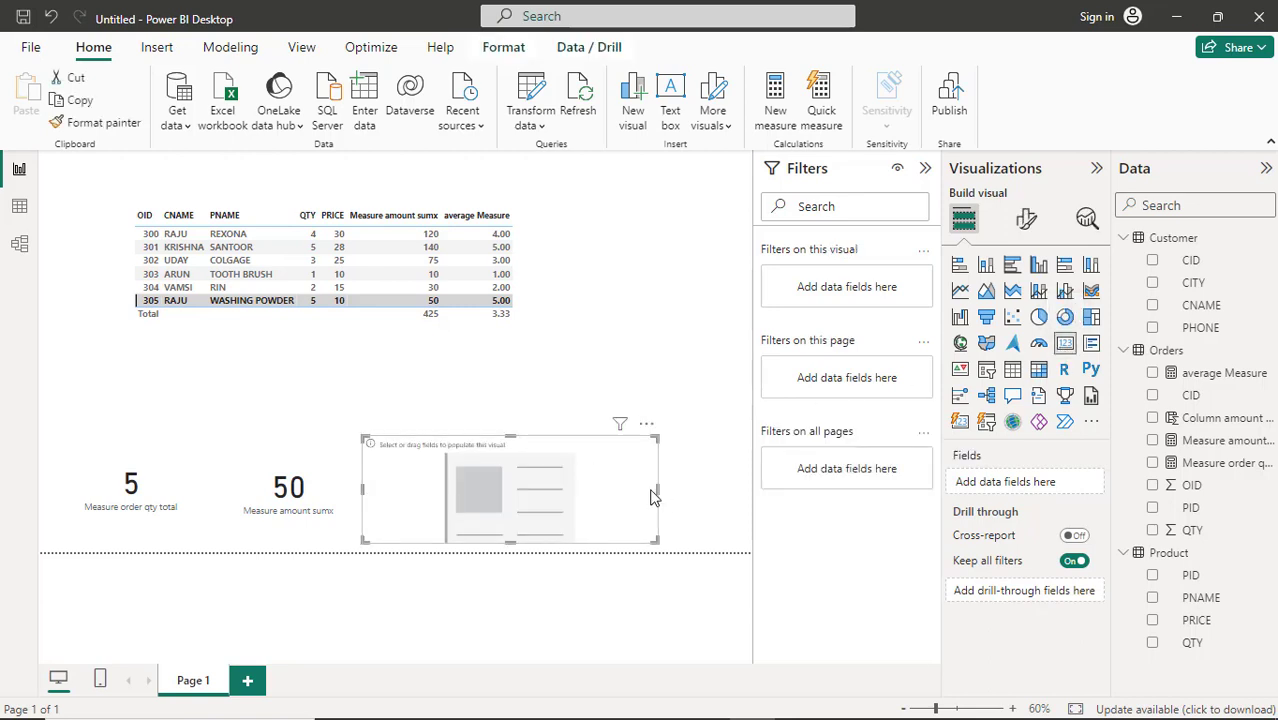
drag(652, 497, 470, 490)
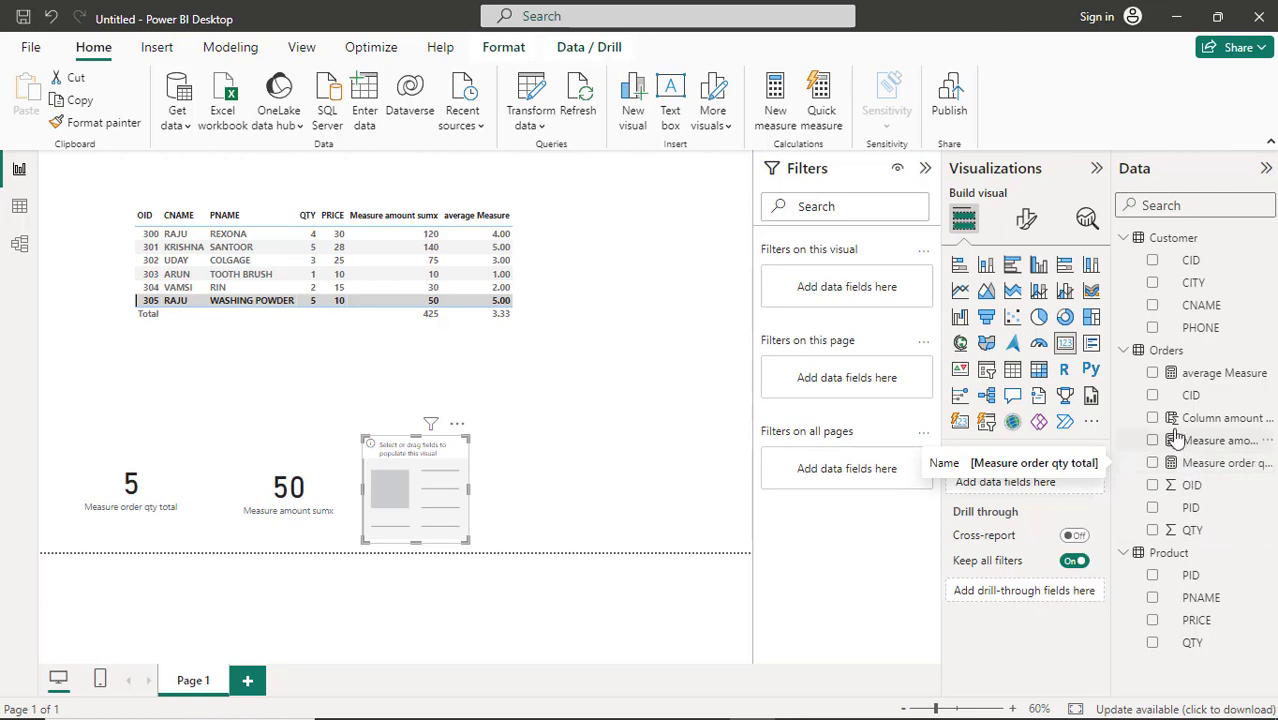
click(1152, 372)
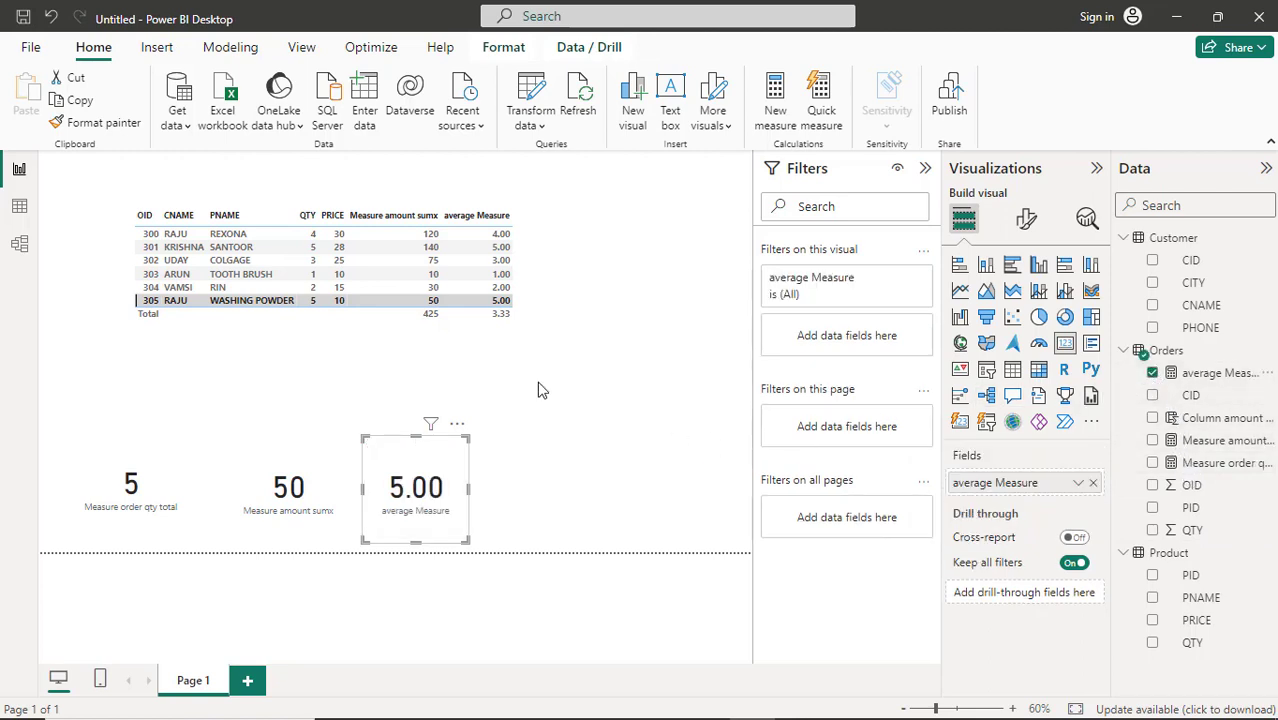
click(563, 458)
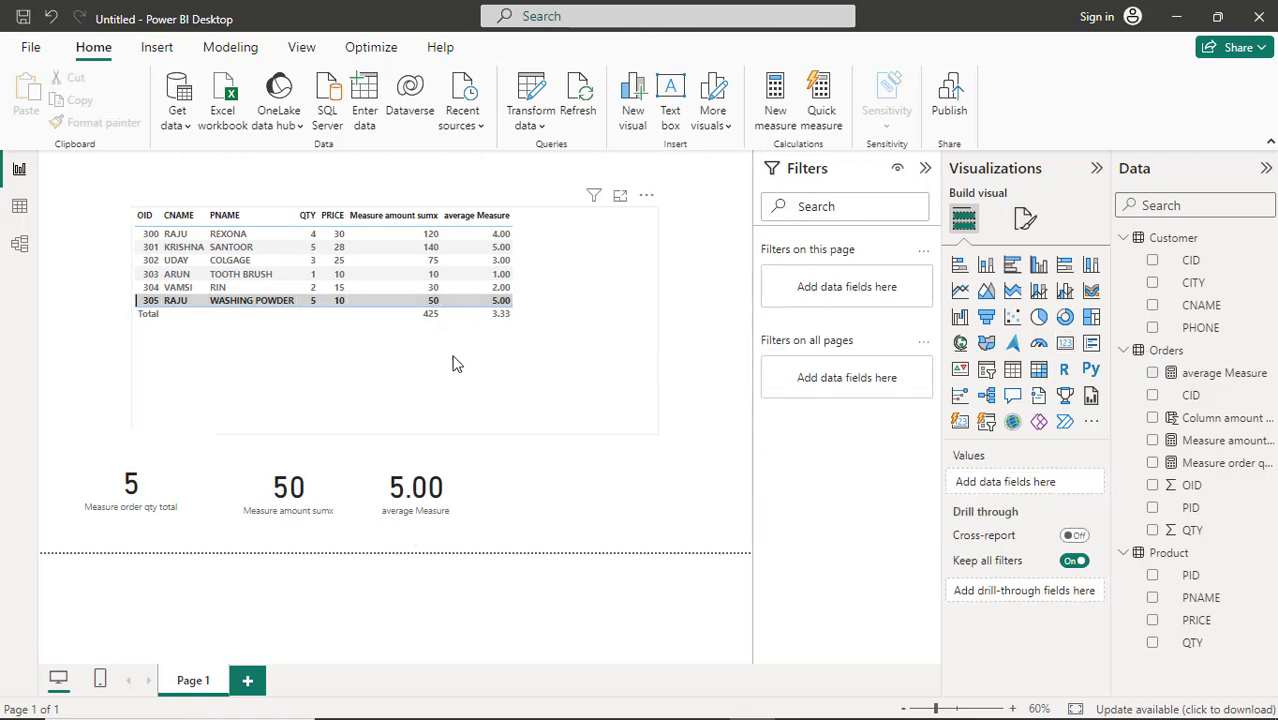
click(428, 305)
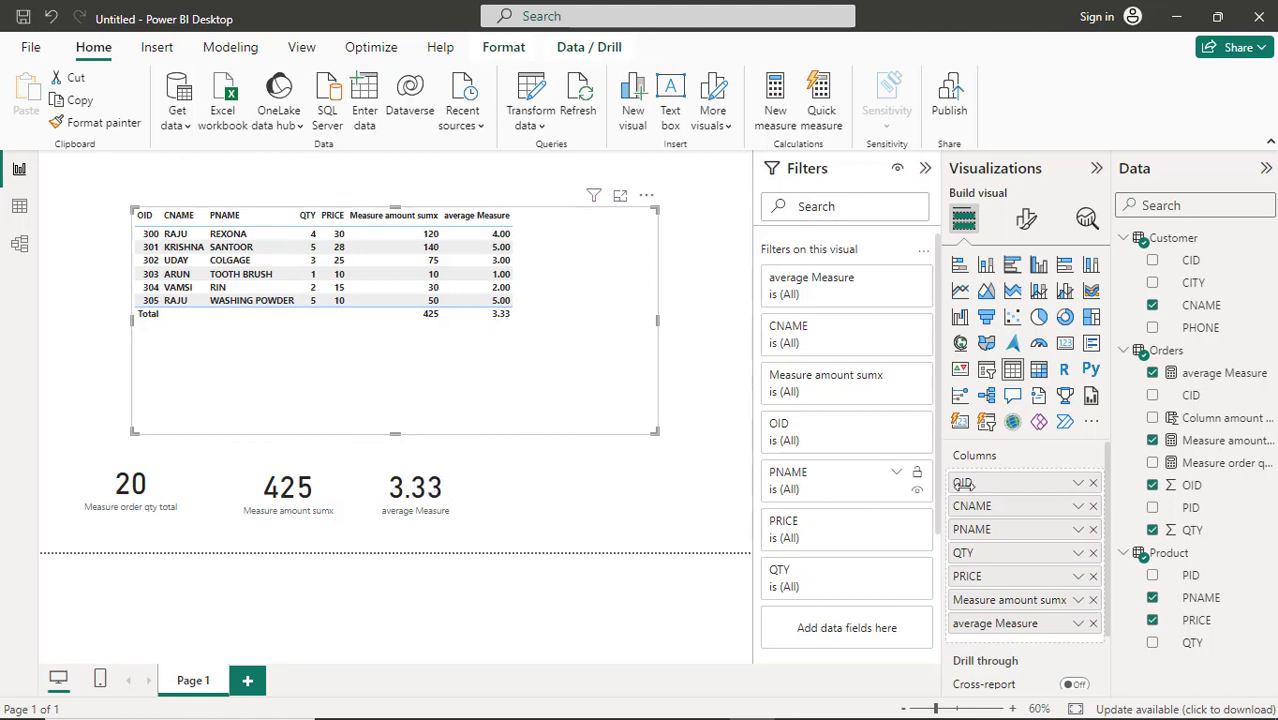
Create a new calculated column named "Column average" in the Orders table
right_click(1170, 356)
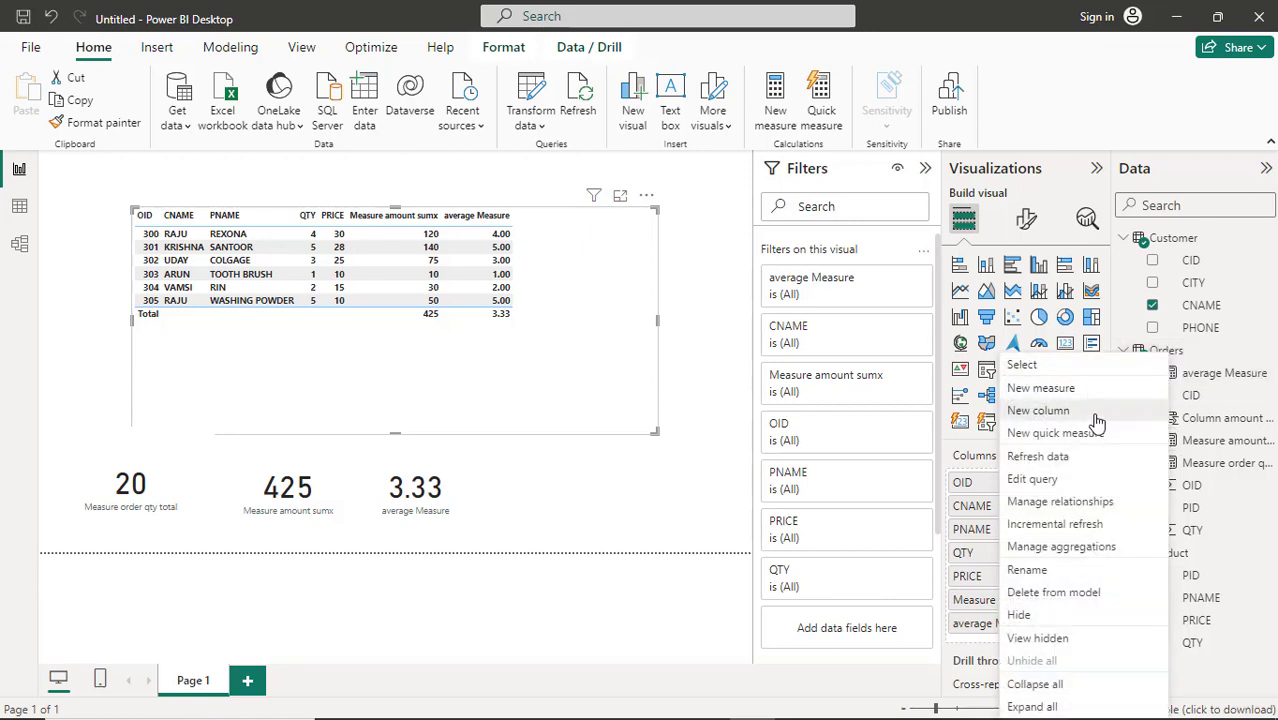
key(Escape)
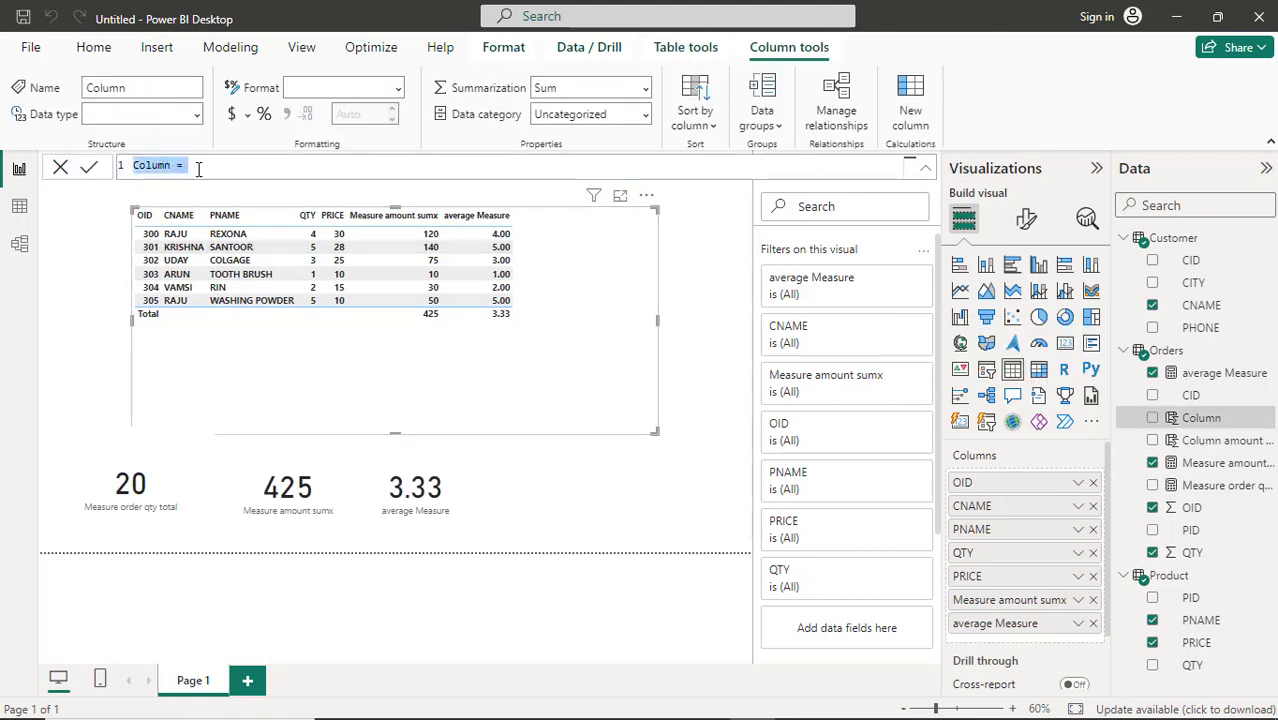
click(174, 167)
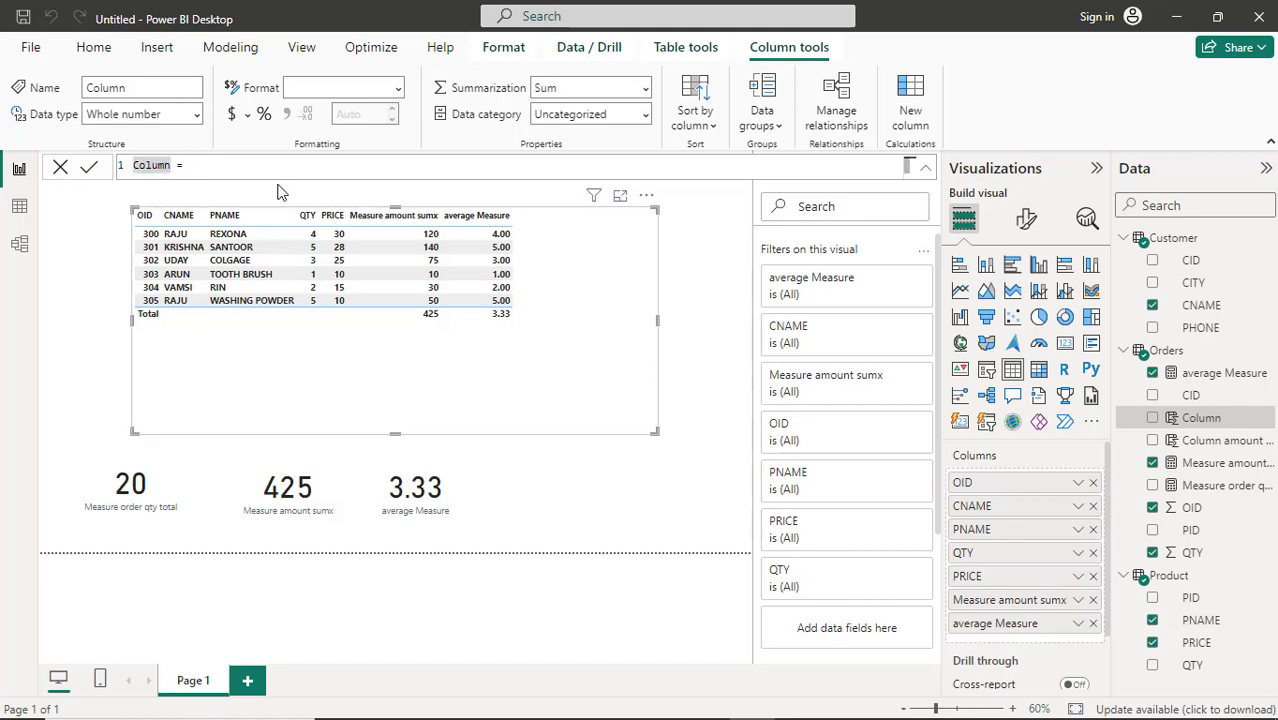
text(av )
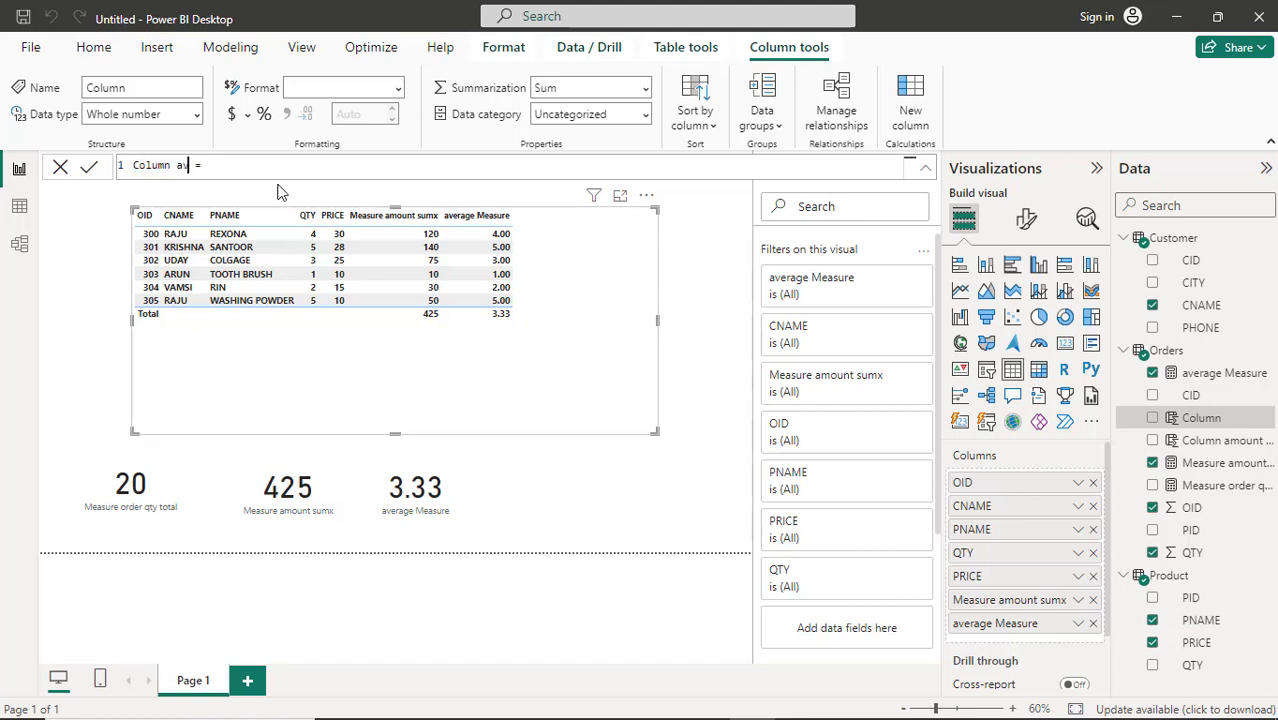
text(erage)
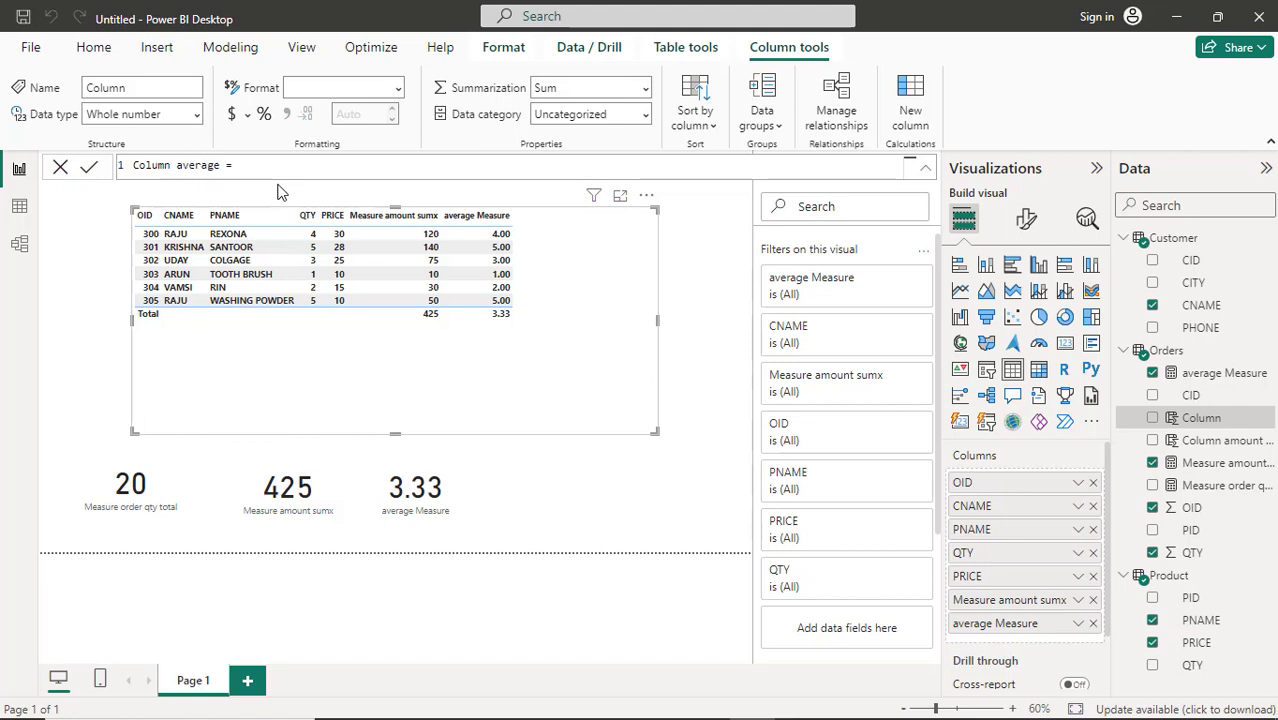
Define "Column average" as AVERAGE(Orders[QTY]) and commit the formula
text( = age)
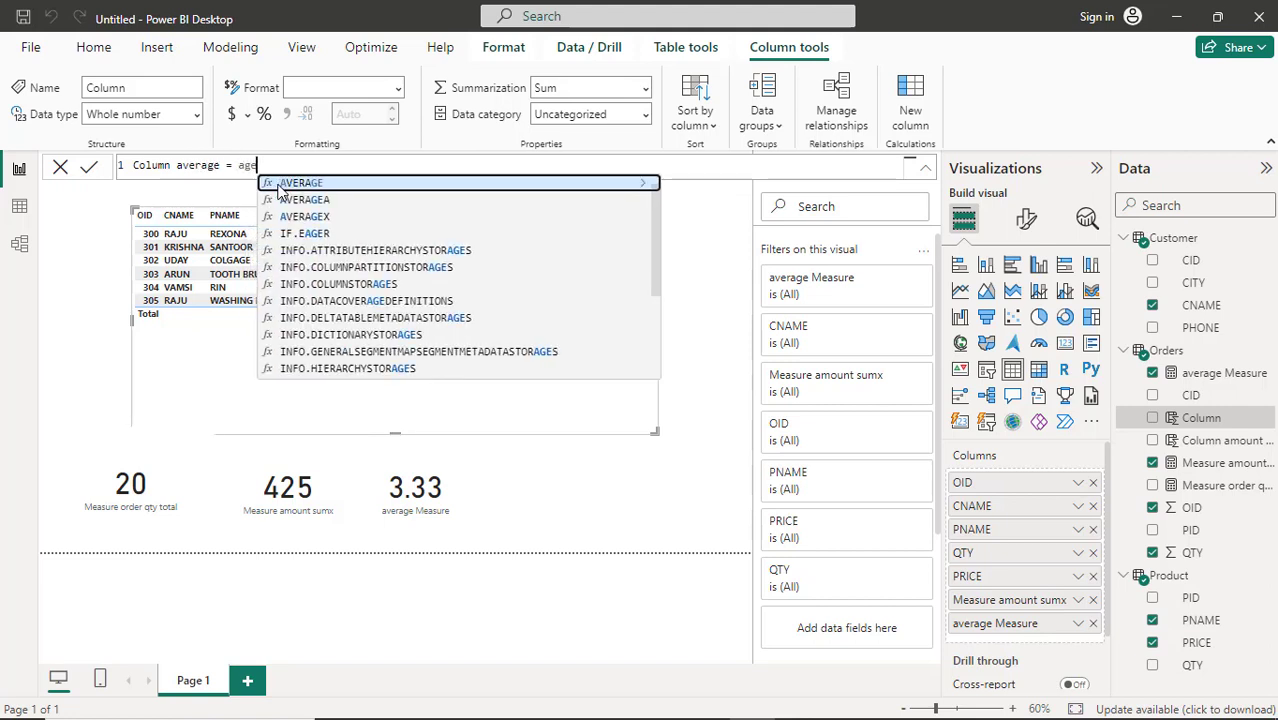
text(()
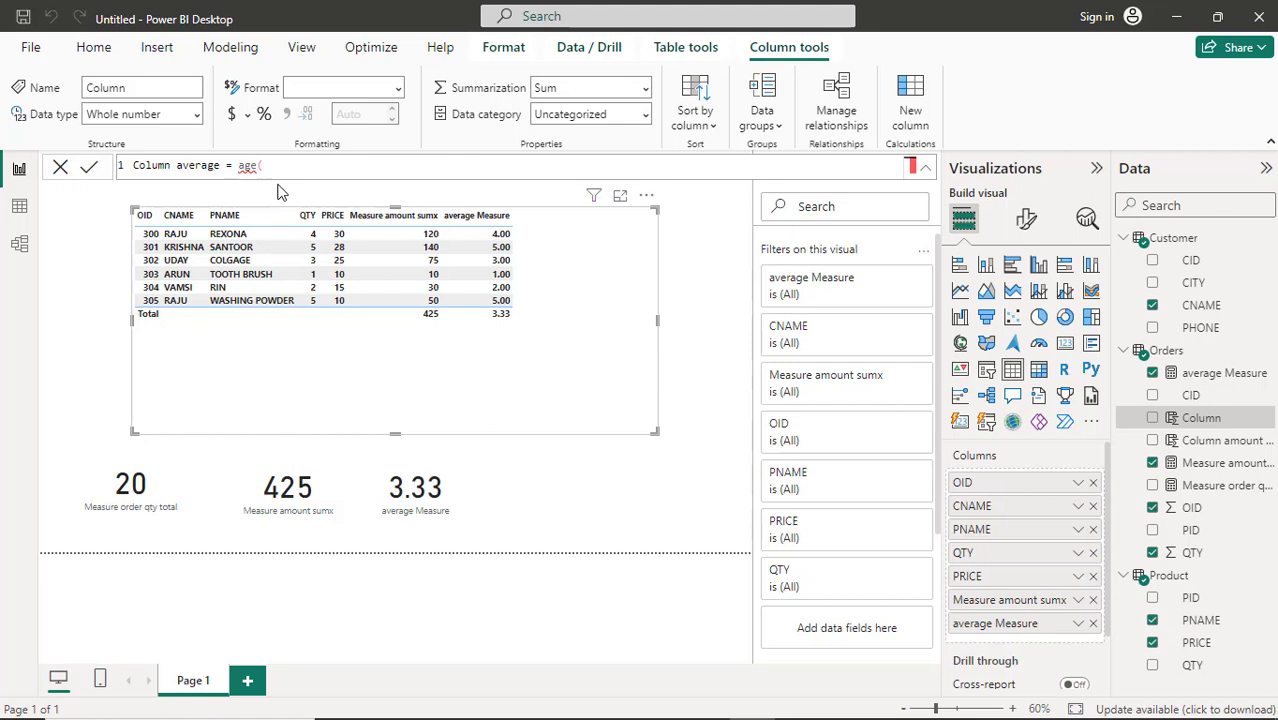
key(BackSpace)
key(Tab)
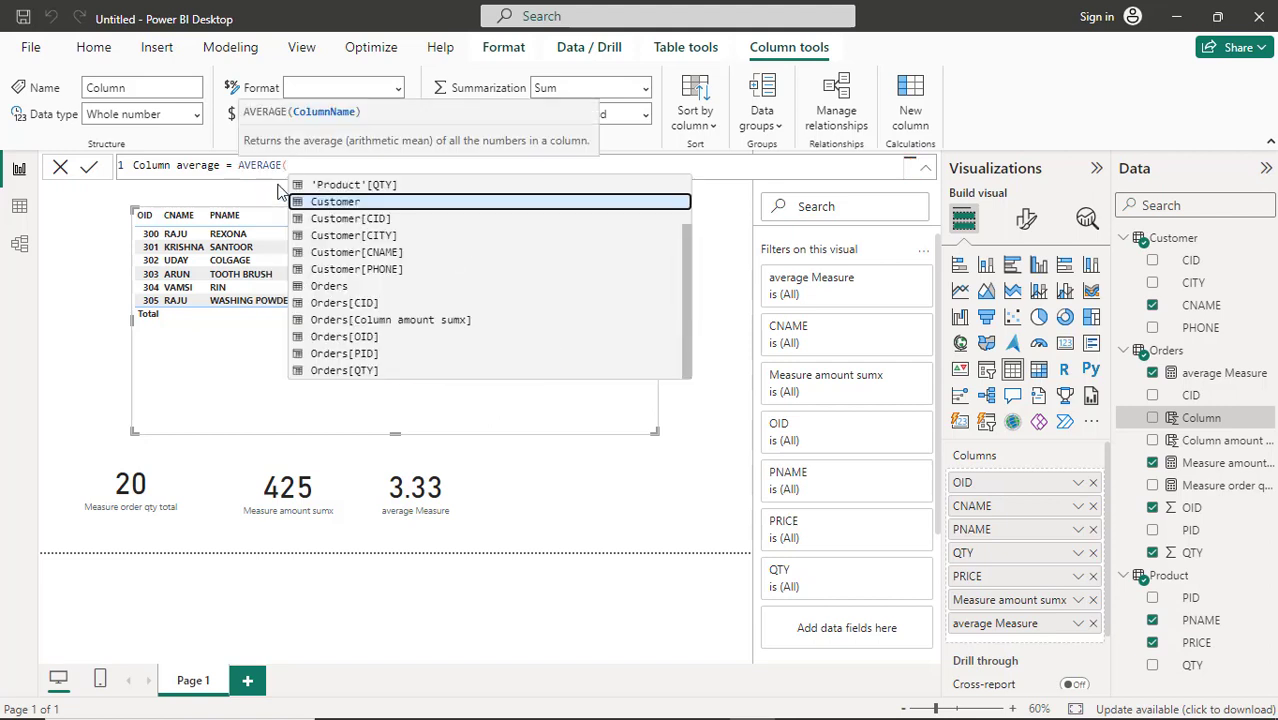
key(Down)
key(Down)
key(Down)
key(Down)
key(Down)
key(Down)
key(Down)
key(Down)
key(Down)
key(Down)
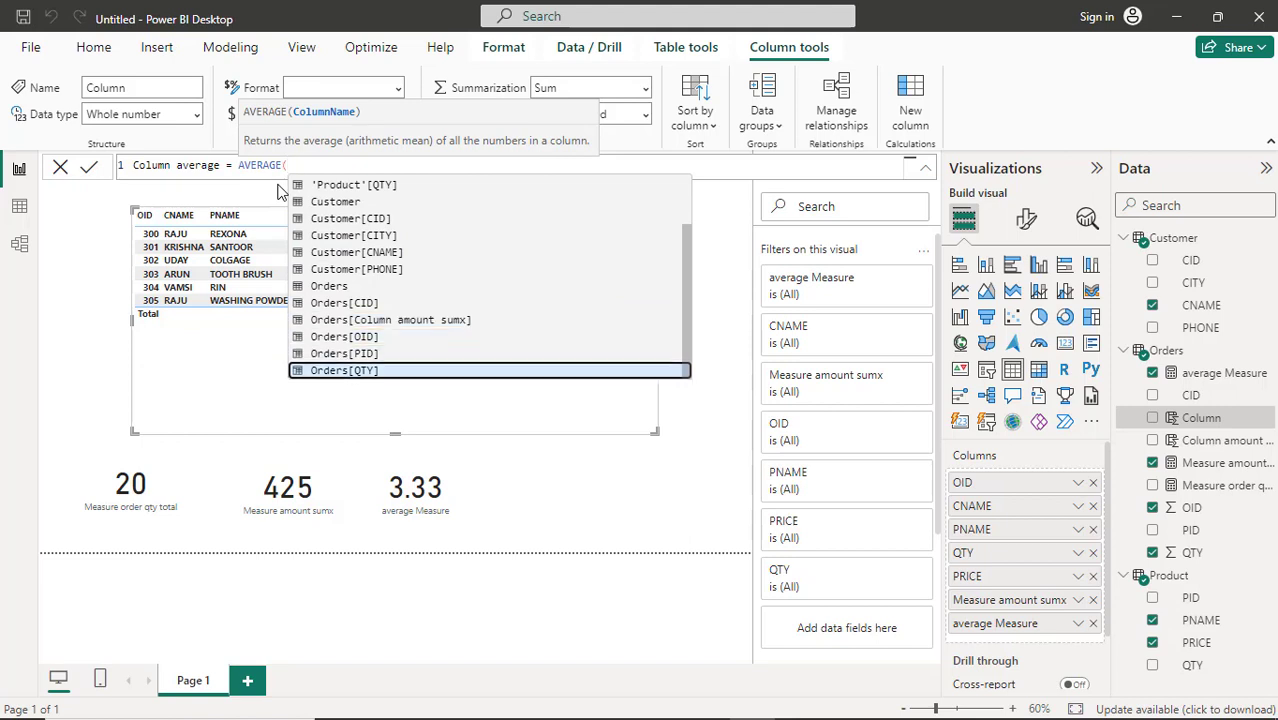
key(Tab)
text())
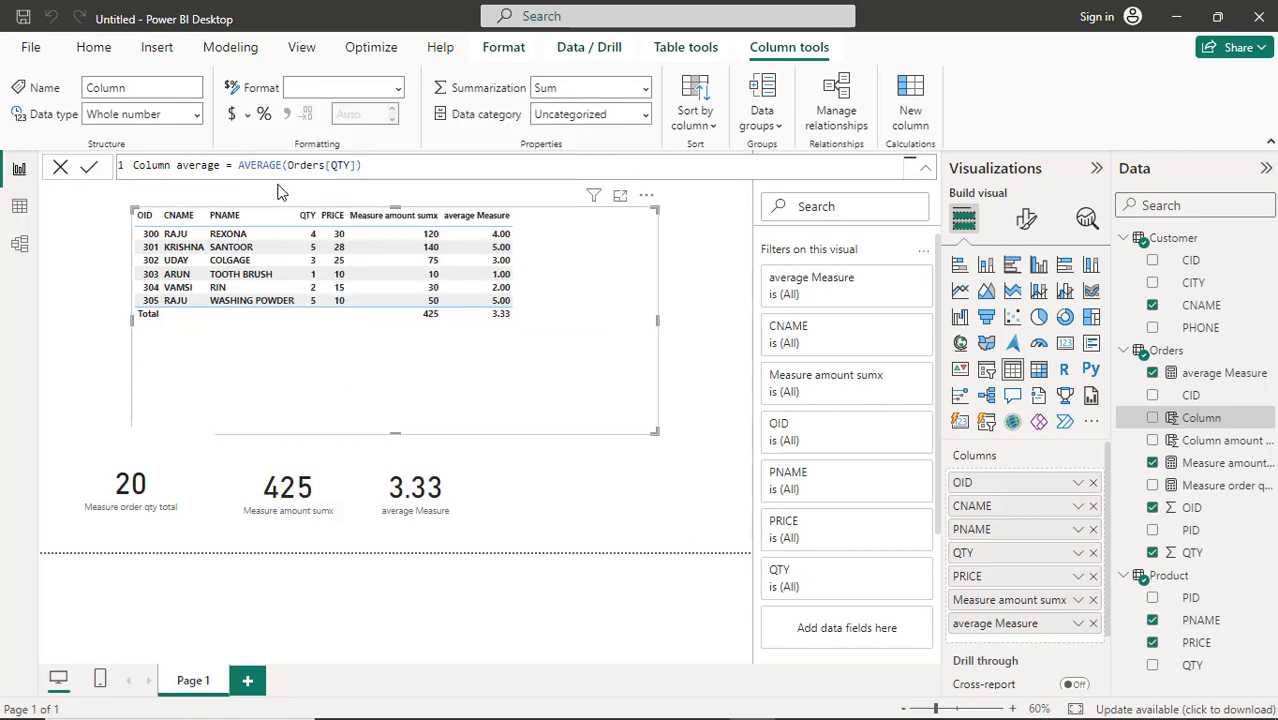
key(Return)
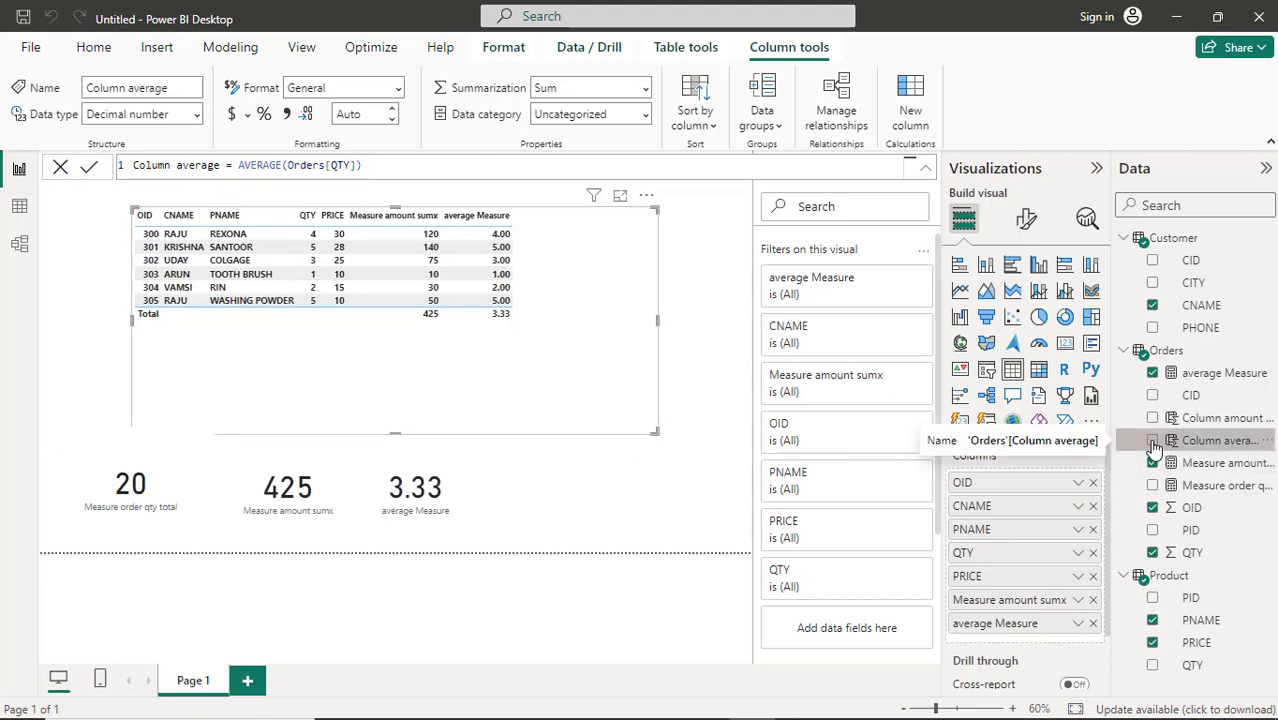
Add "Column average" without summarization to the order table visual, and widen the visual while shifting it toward the page's left edge
drag(505, 290, 508, 308)
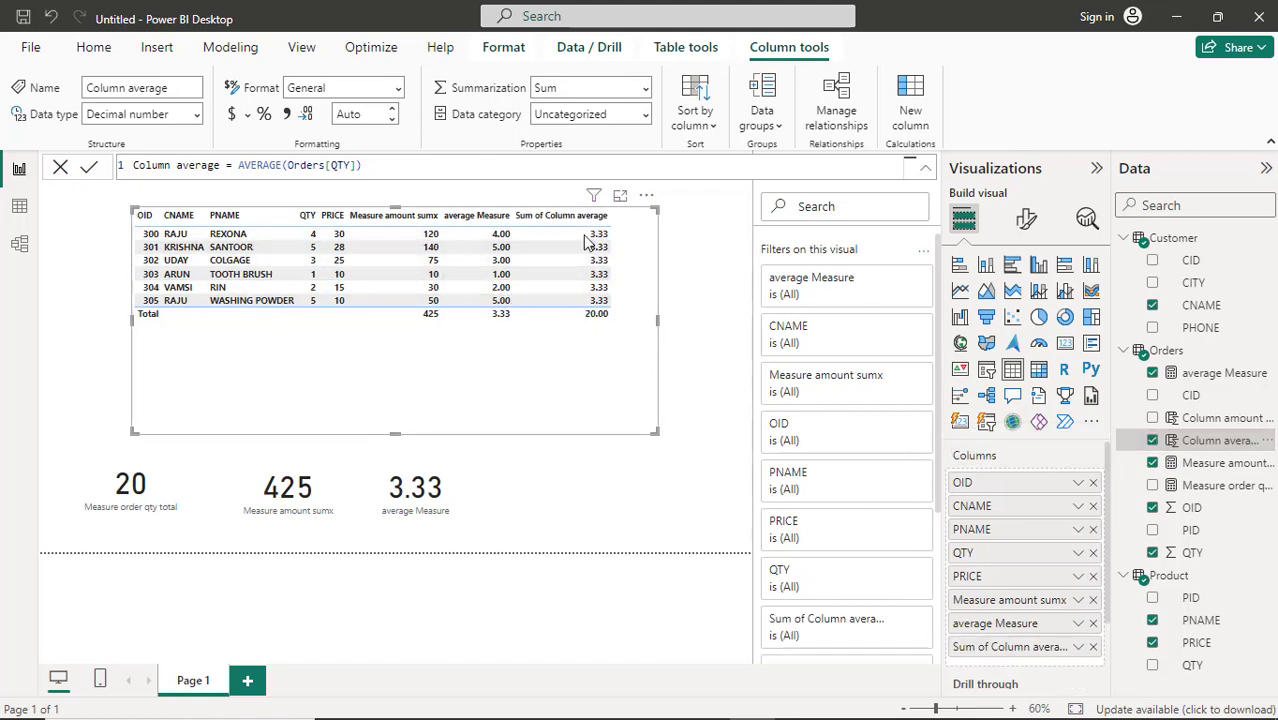
click(1080, 649)
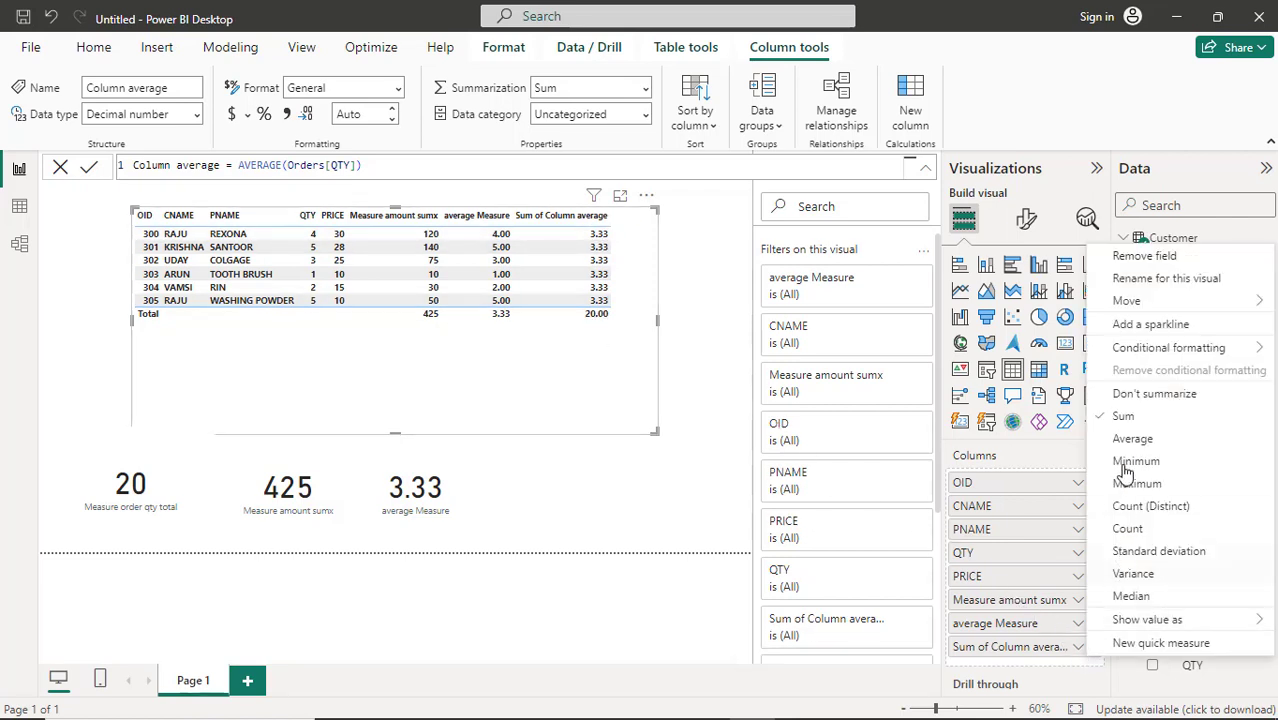
click(1123, 396)
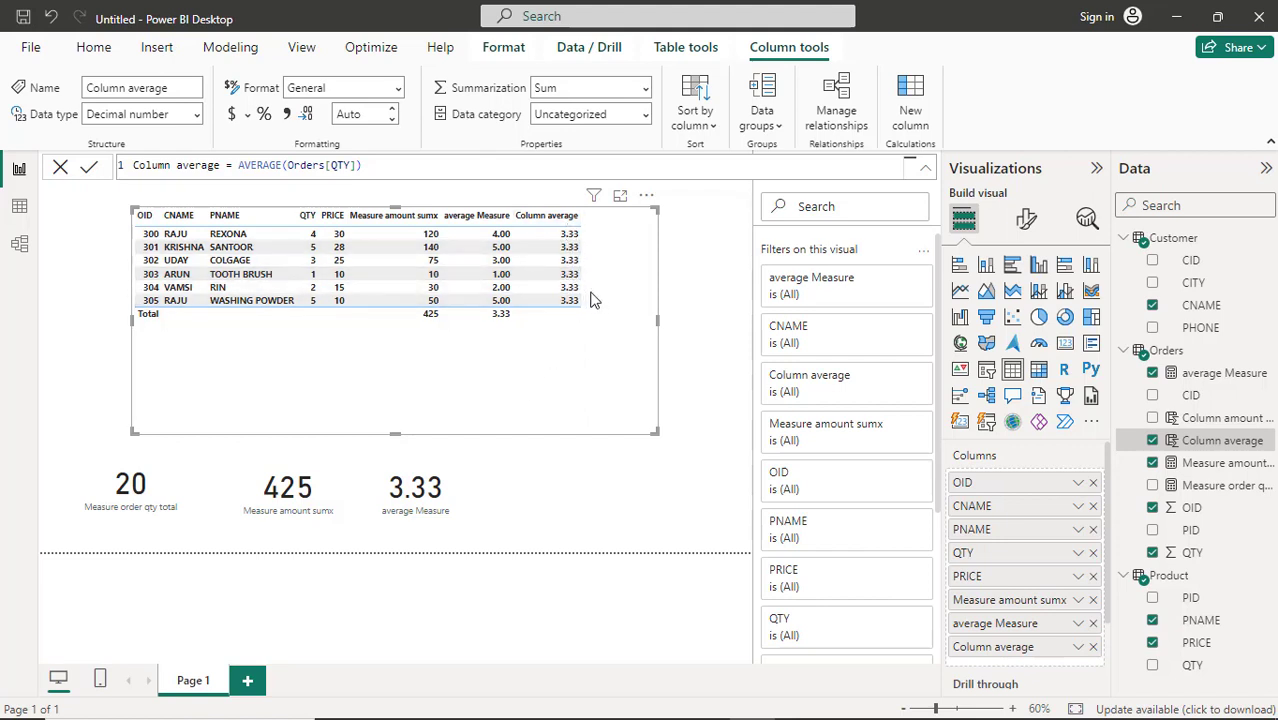
drag(658, 320, 713, 317)
drag(626, 340, 545, 341)
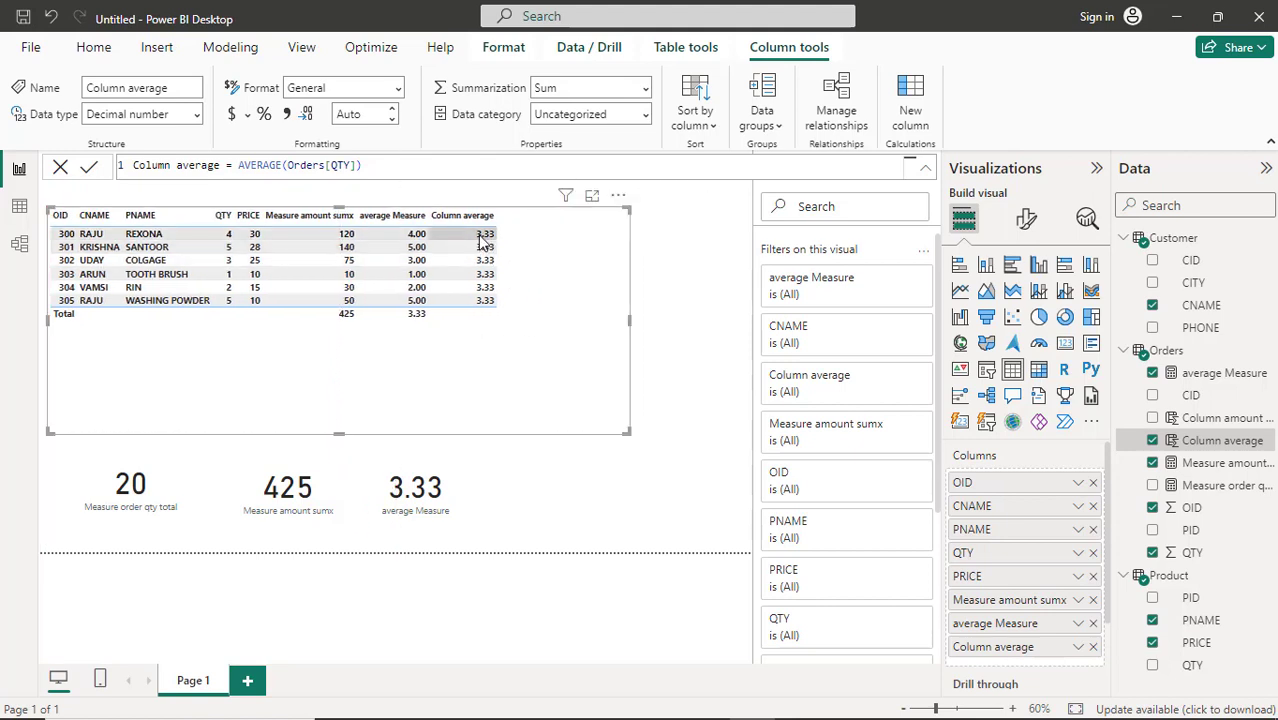
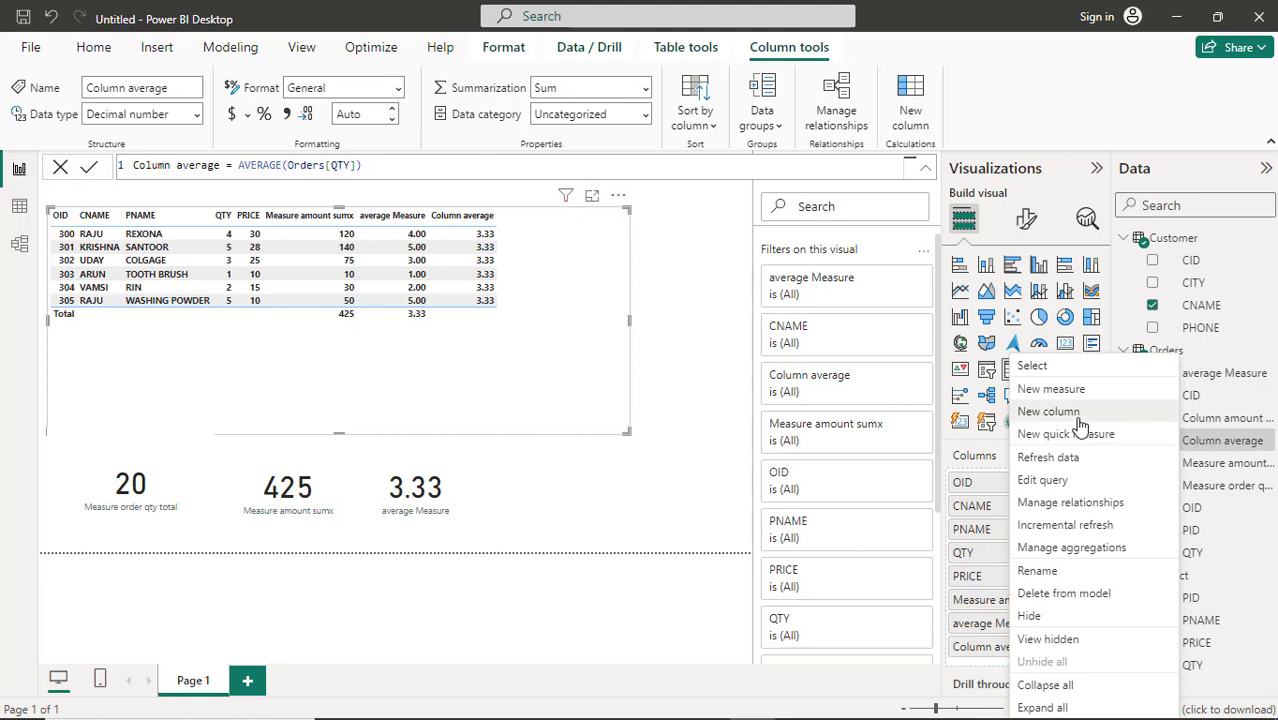
Create another calculated column named "Column count" in the Orders table
key(Escape)
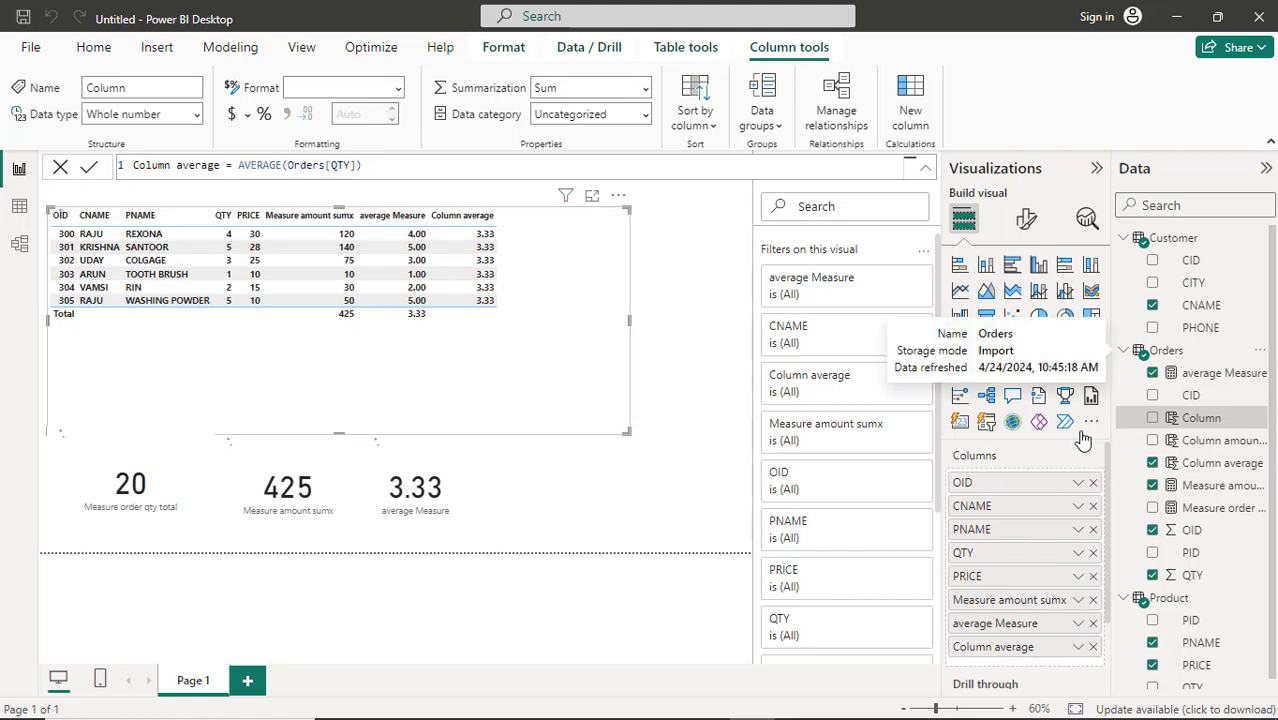
click(1156, 425)
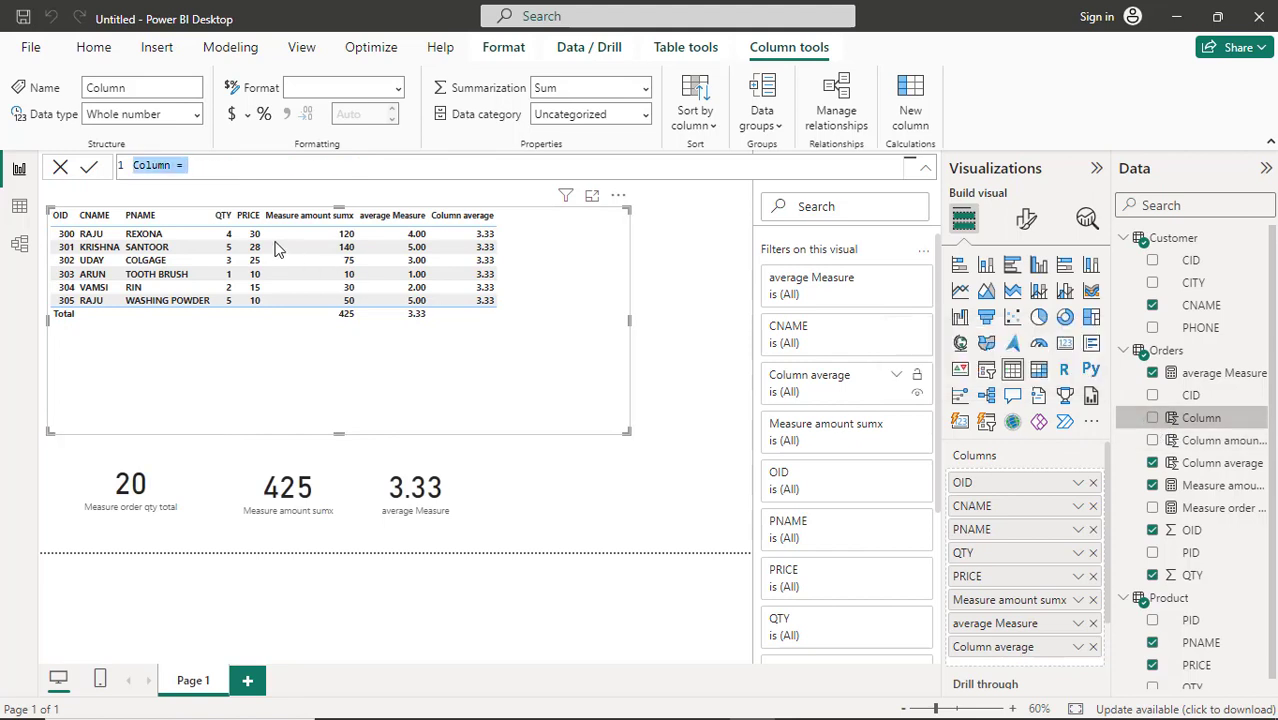
click(177, 166)
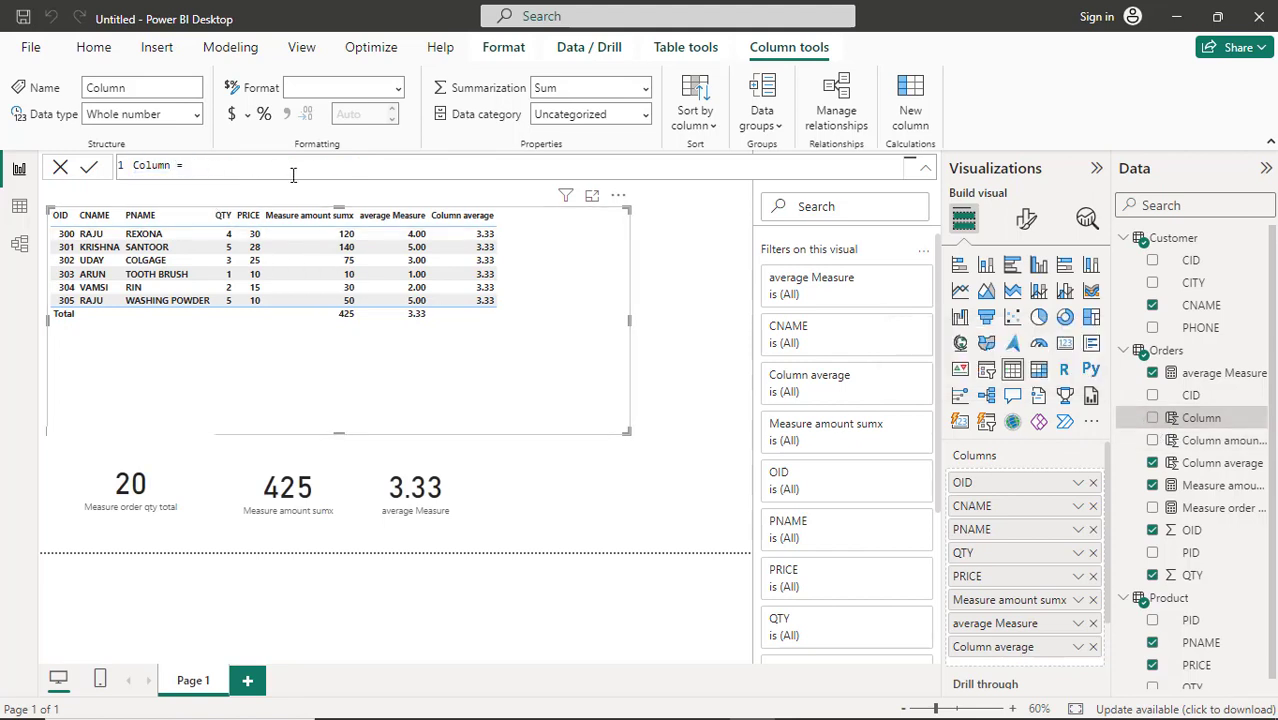
text(count)
click(293, 175)
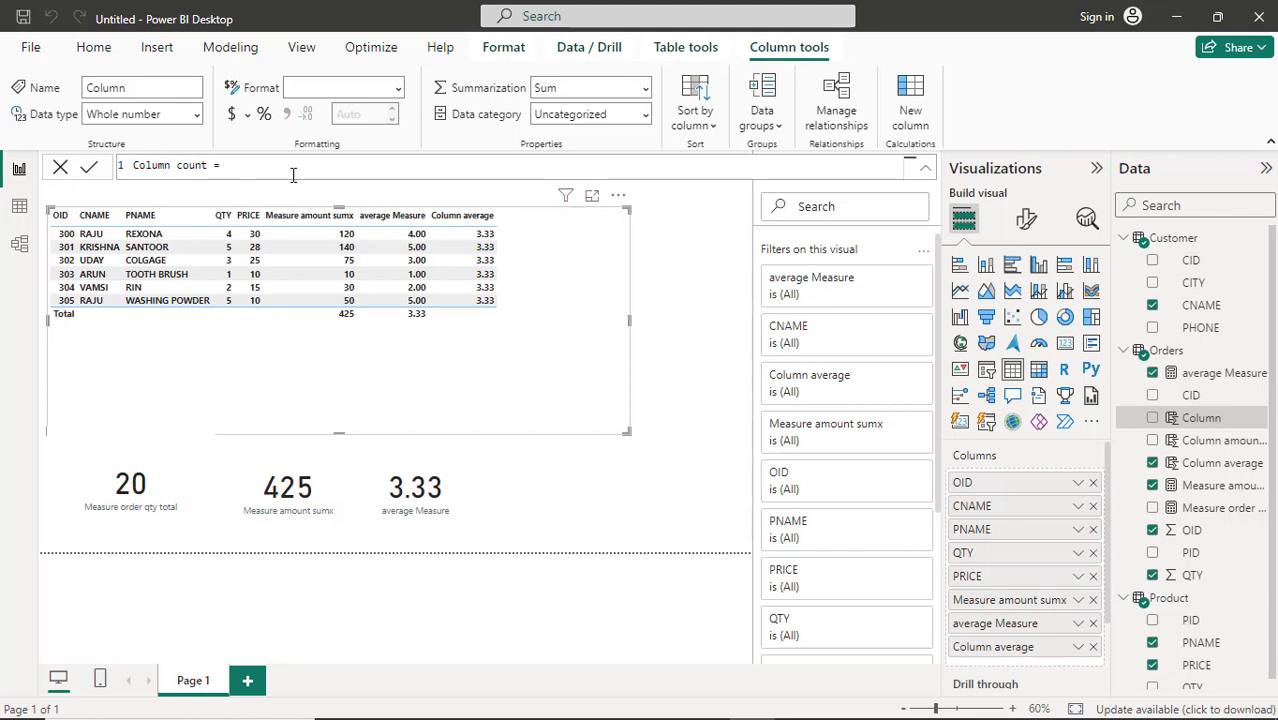
Define "Column count" as COUNT(Orders[OID]) and commit the formula
text(cou)
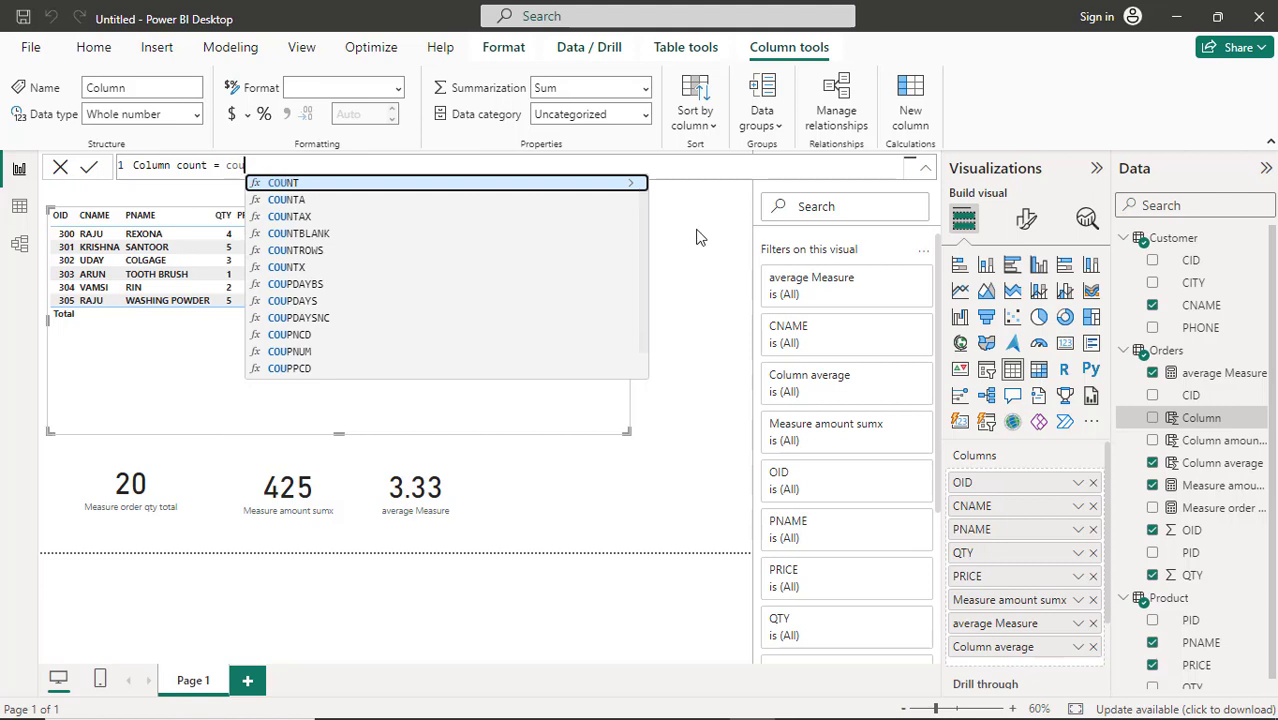
key(Tab)
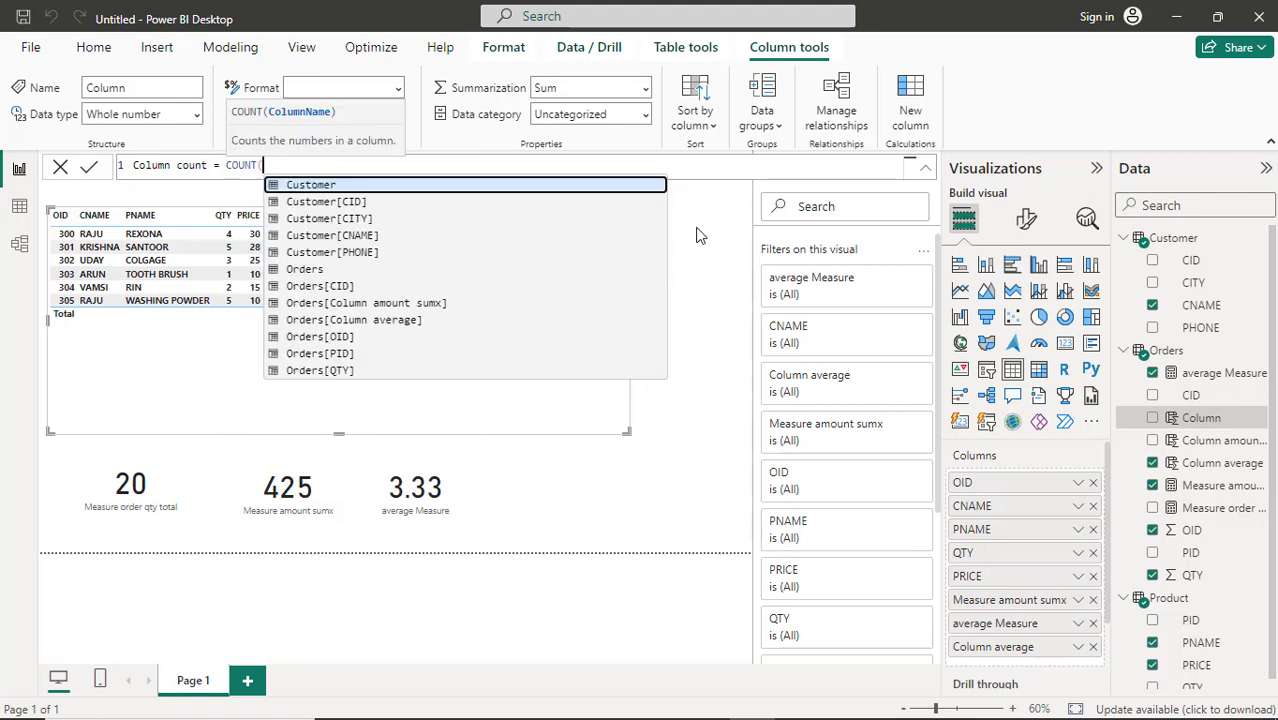
key(Down)
key(Down)
key(Down)
key(Down)
key(Down)
key(Down)
key(Down)
key(Down)
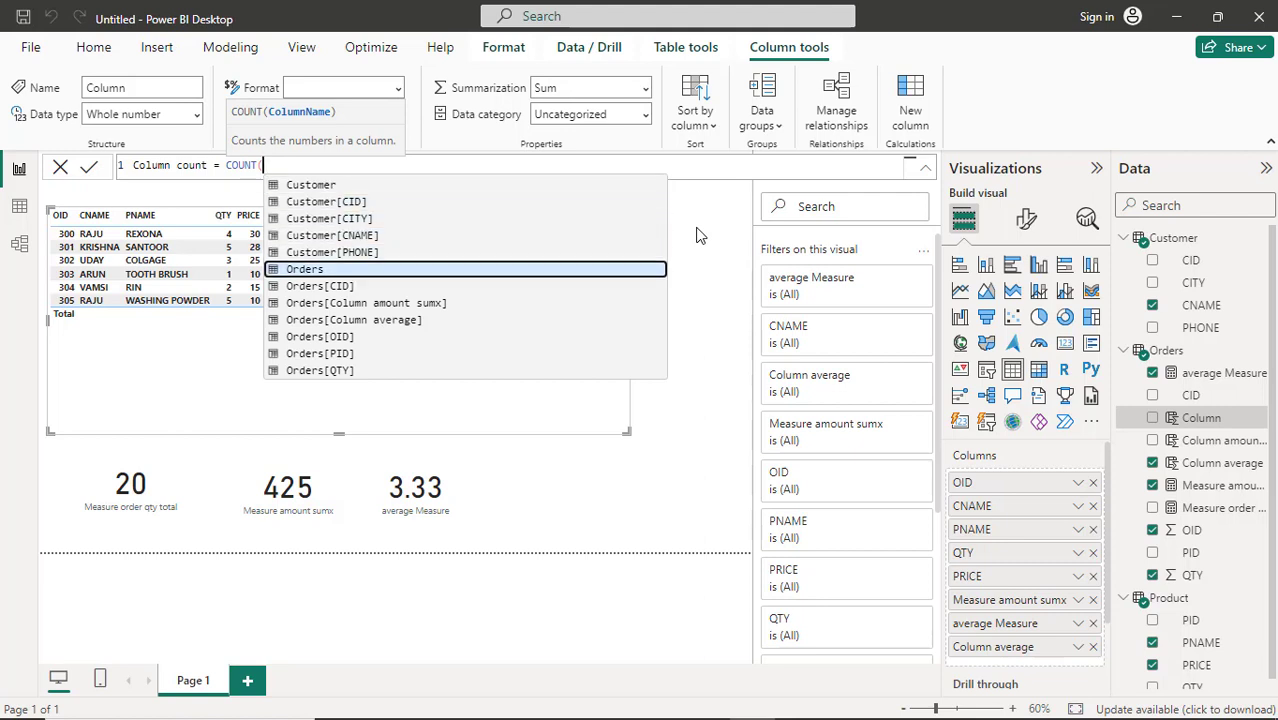
key(Down)
key(Down)
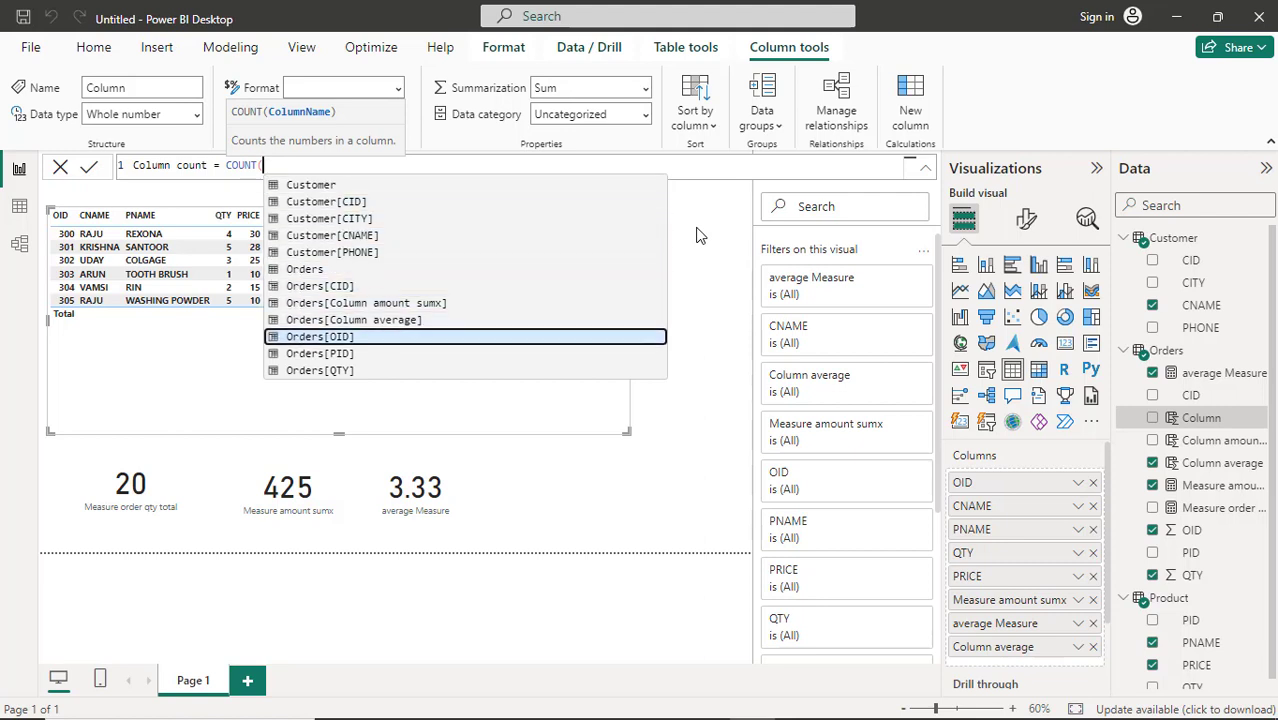
key(Tab)
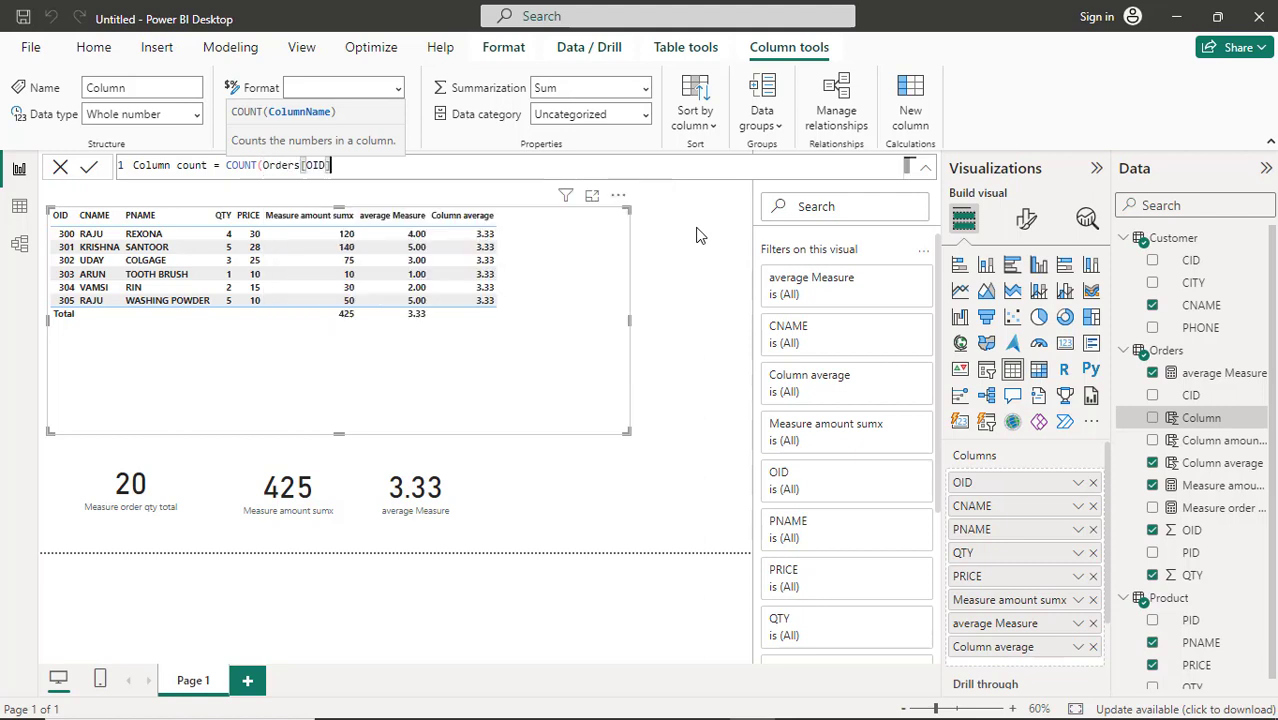
text())
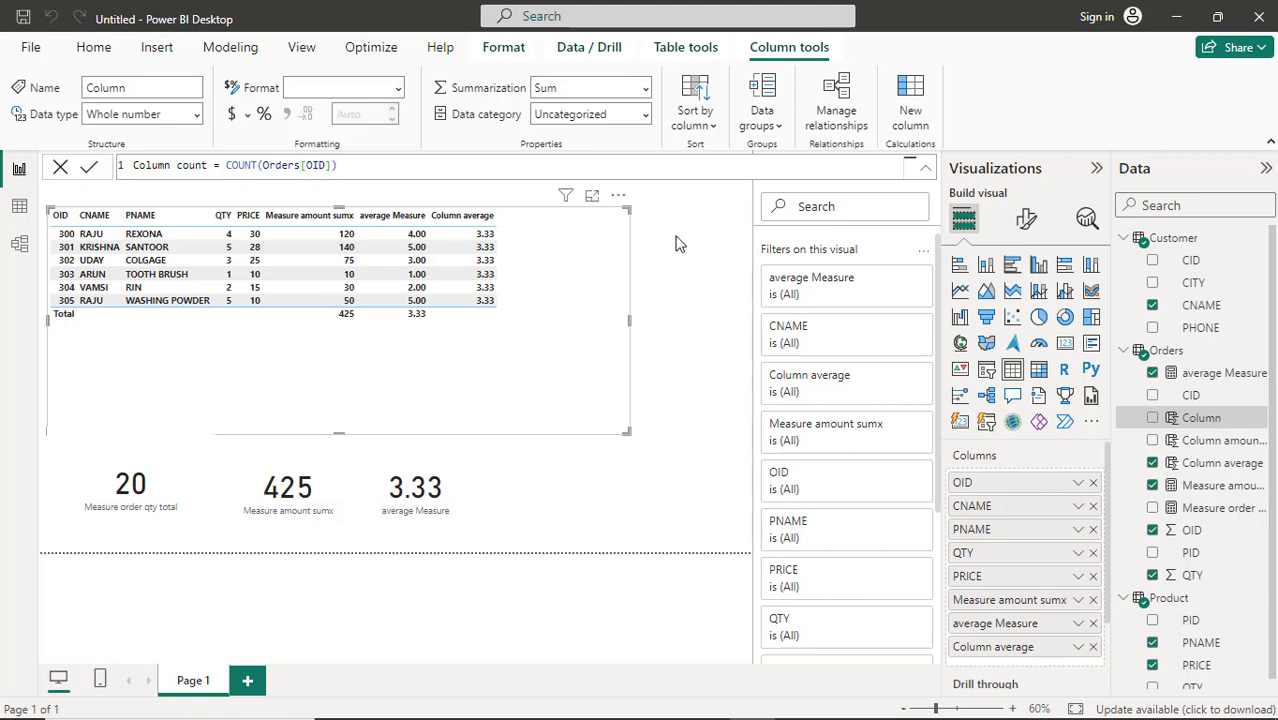
key(Return)
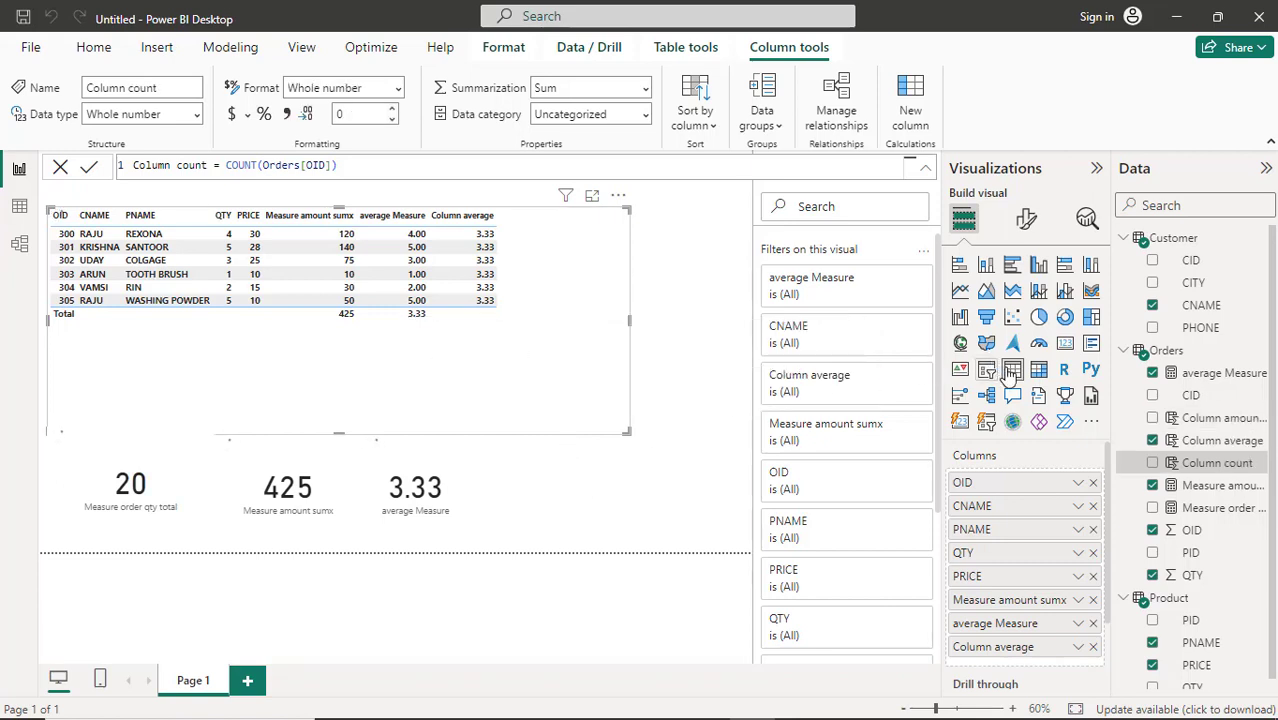
Add a narrowed card beside the "average Measure" card showing "Column count" summarized as Count
click(594, 500)
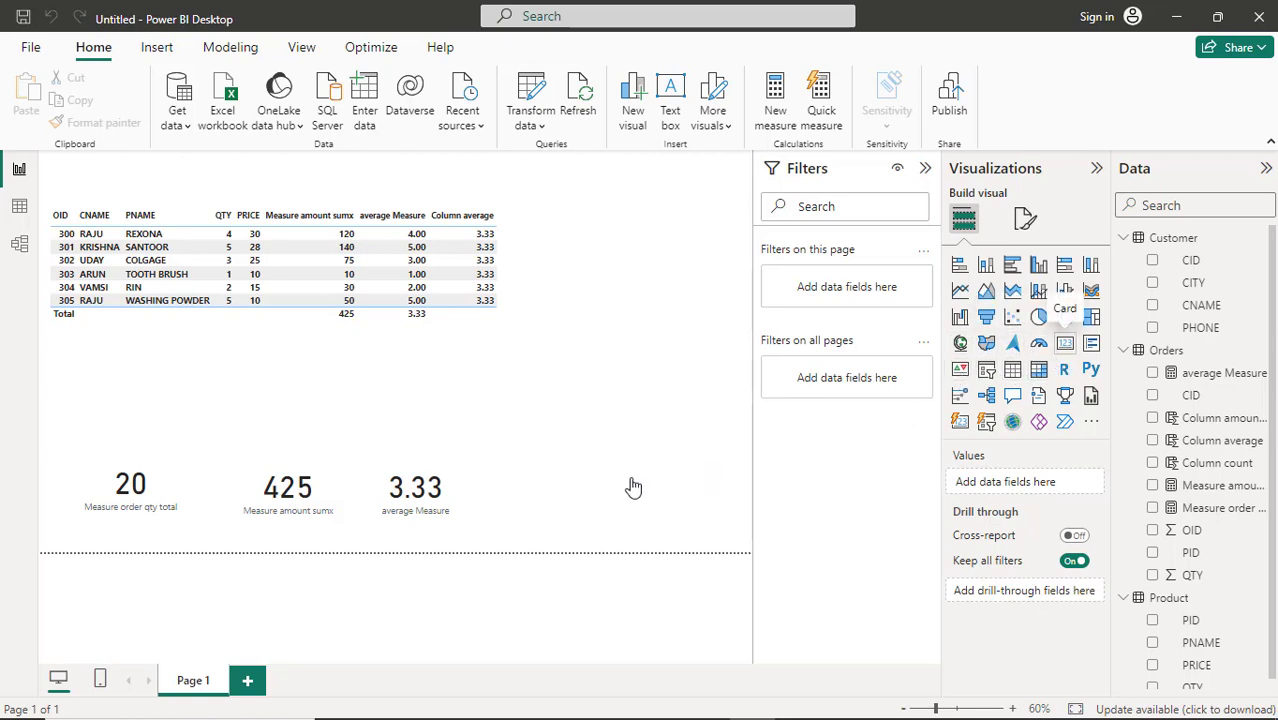
drag(564, 490, 562, 489)
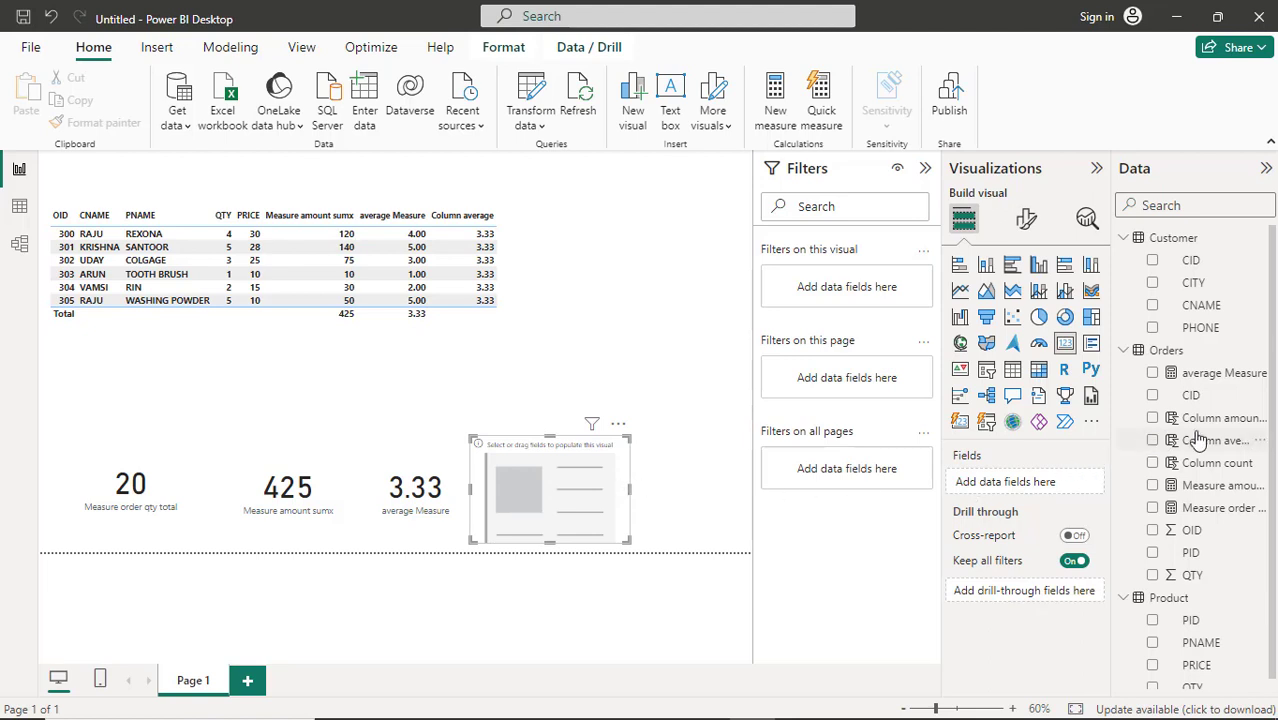
click(1152, 463)
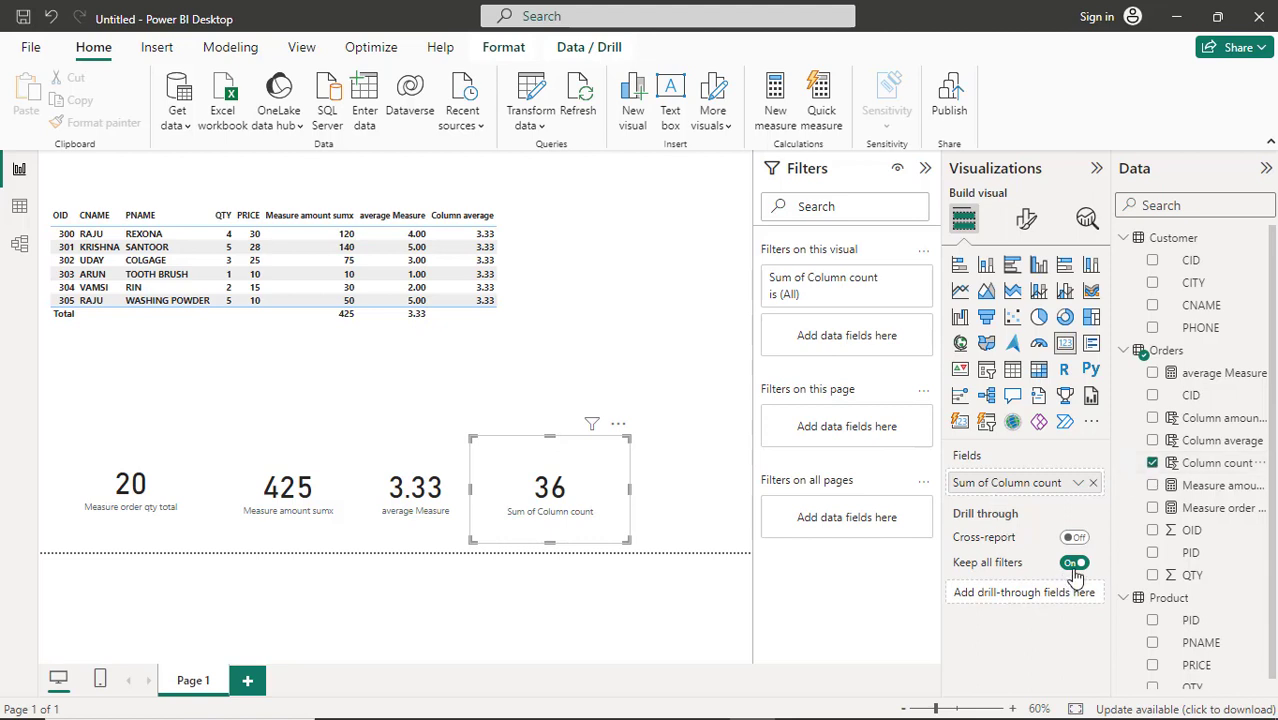
click(1078, 485)
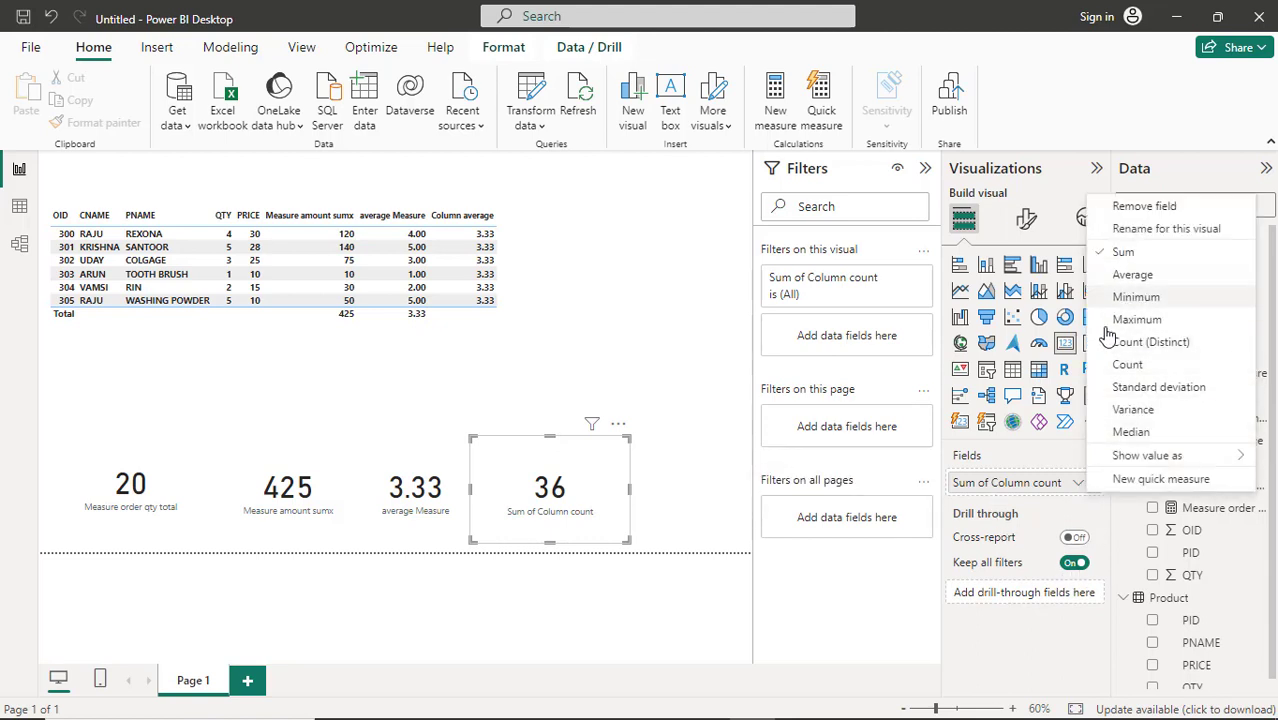
click(1120, 366)
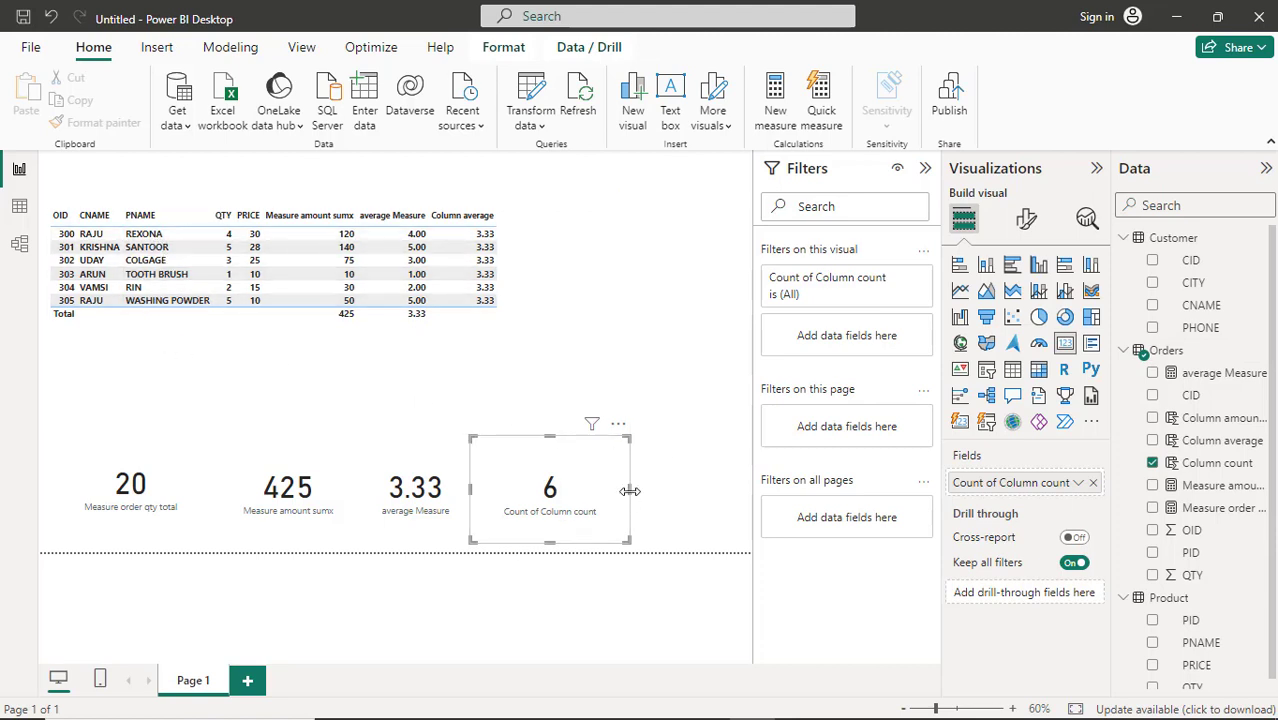
drag(630, 491, 590, 497)
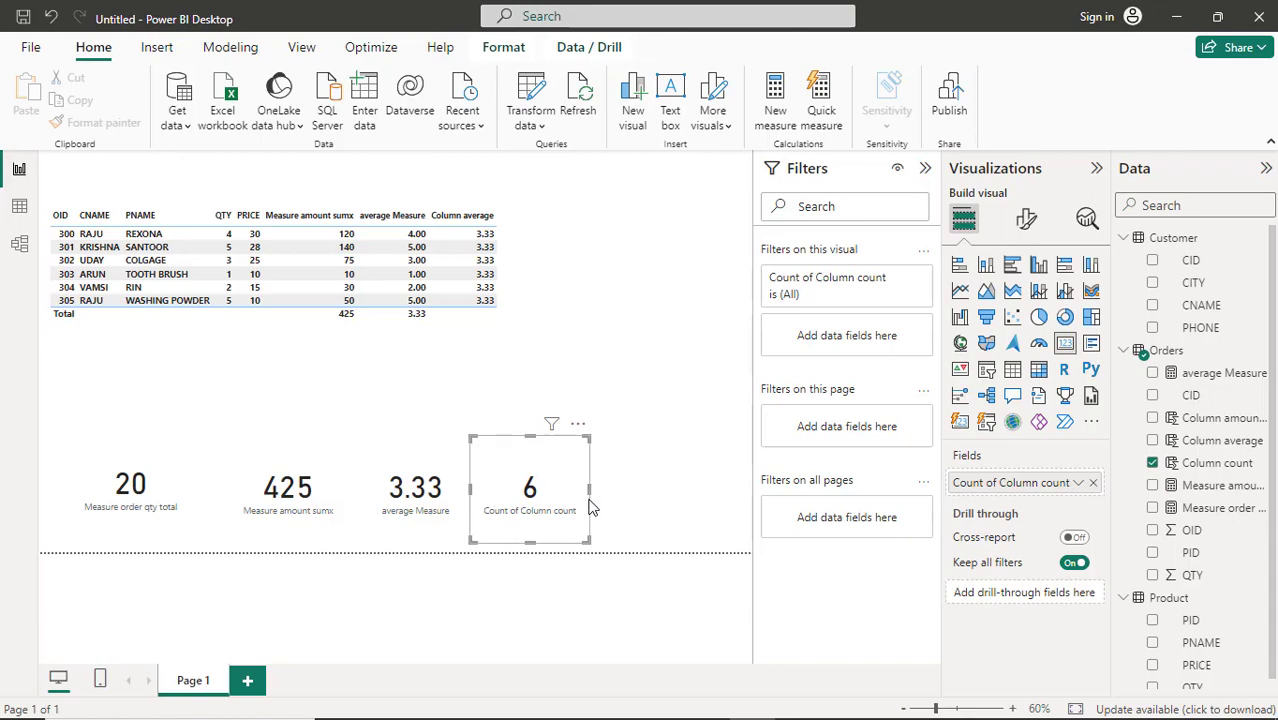
Switch to the ORDER_processing workbook in Excel and clear the LIRIL and SANTOOR prices in cells D5 and D3 of the Product sheet
key(alt+Tab)
key(alt+Tab)
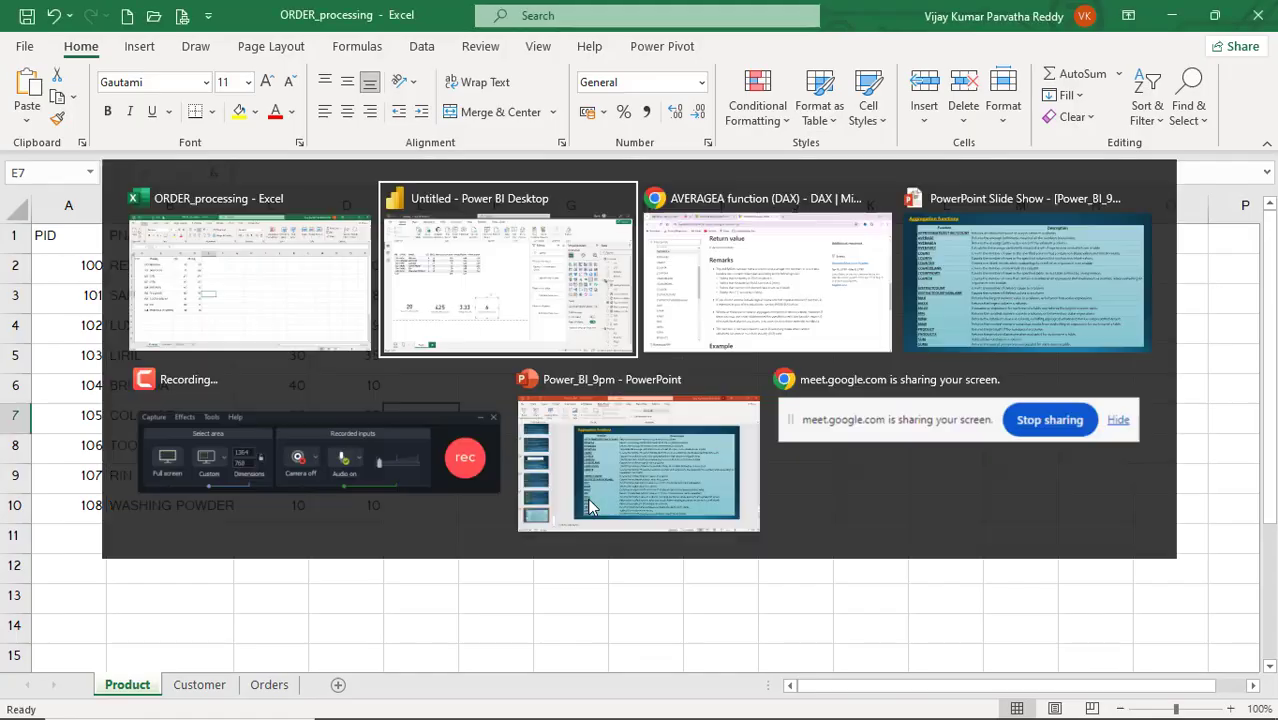
key(alt+Tab)
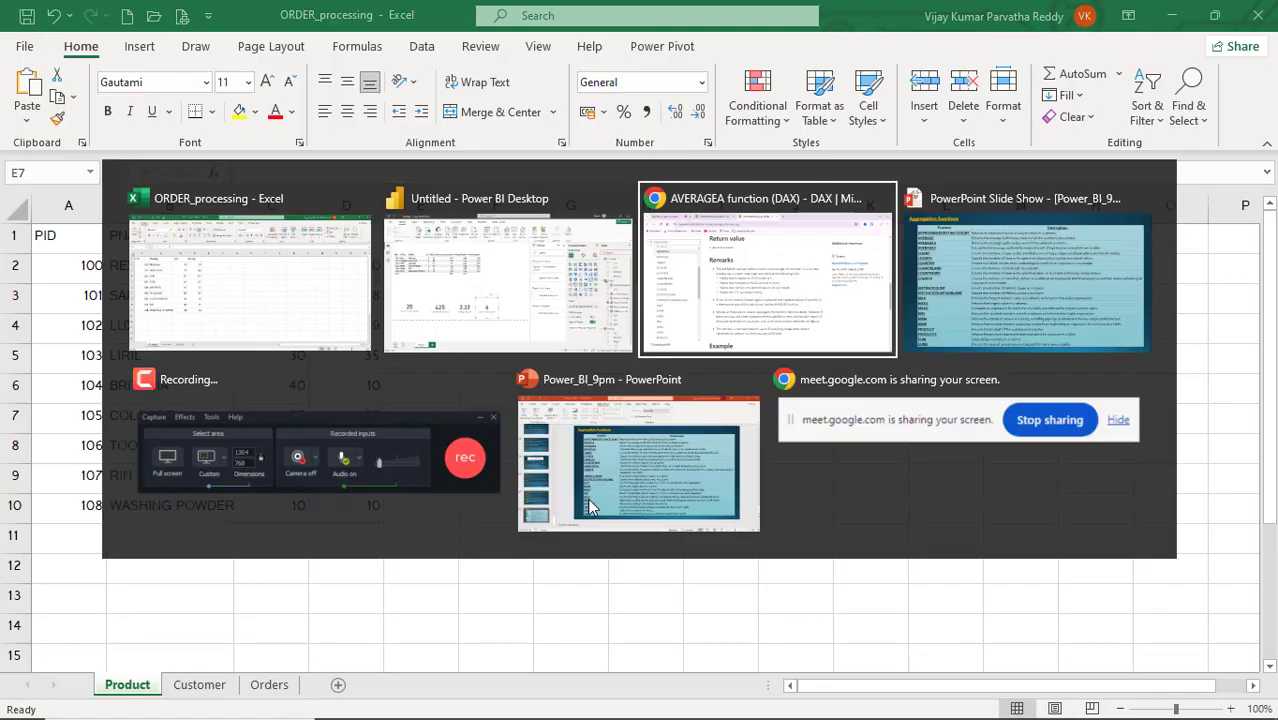
key(alt+Tab)
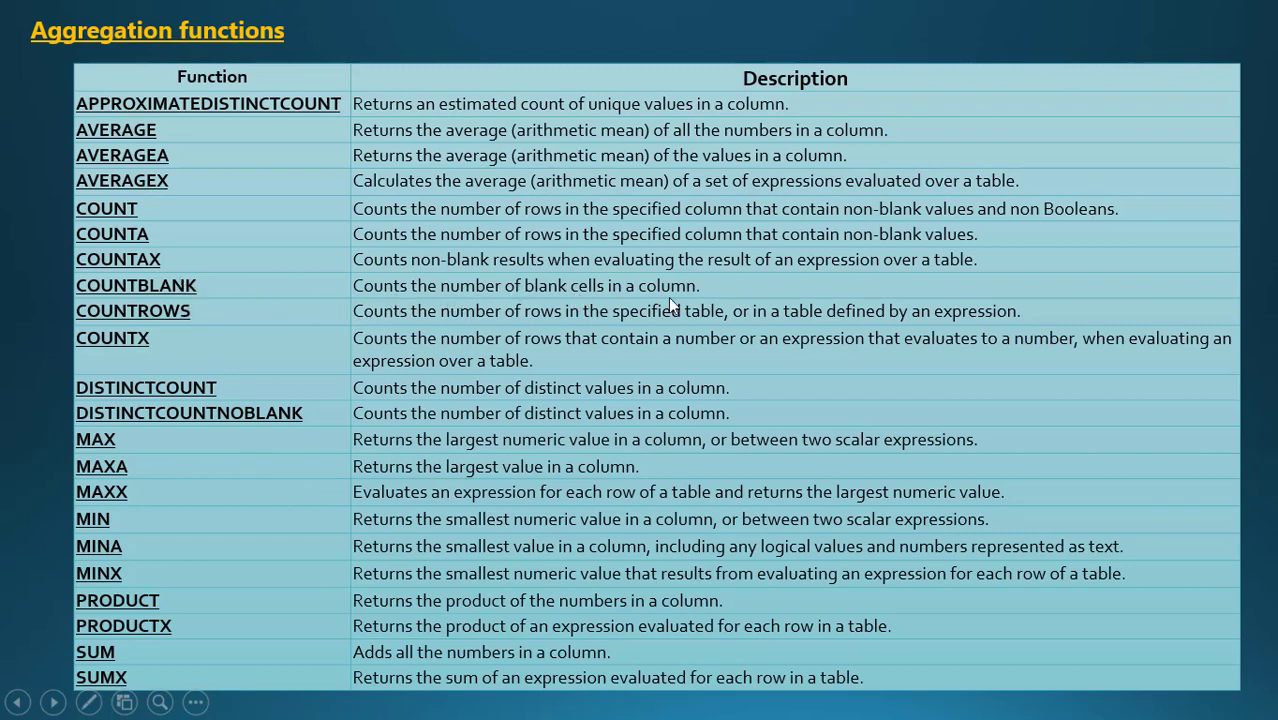
key(alt+Tab)
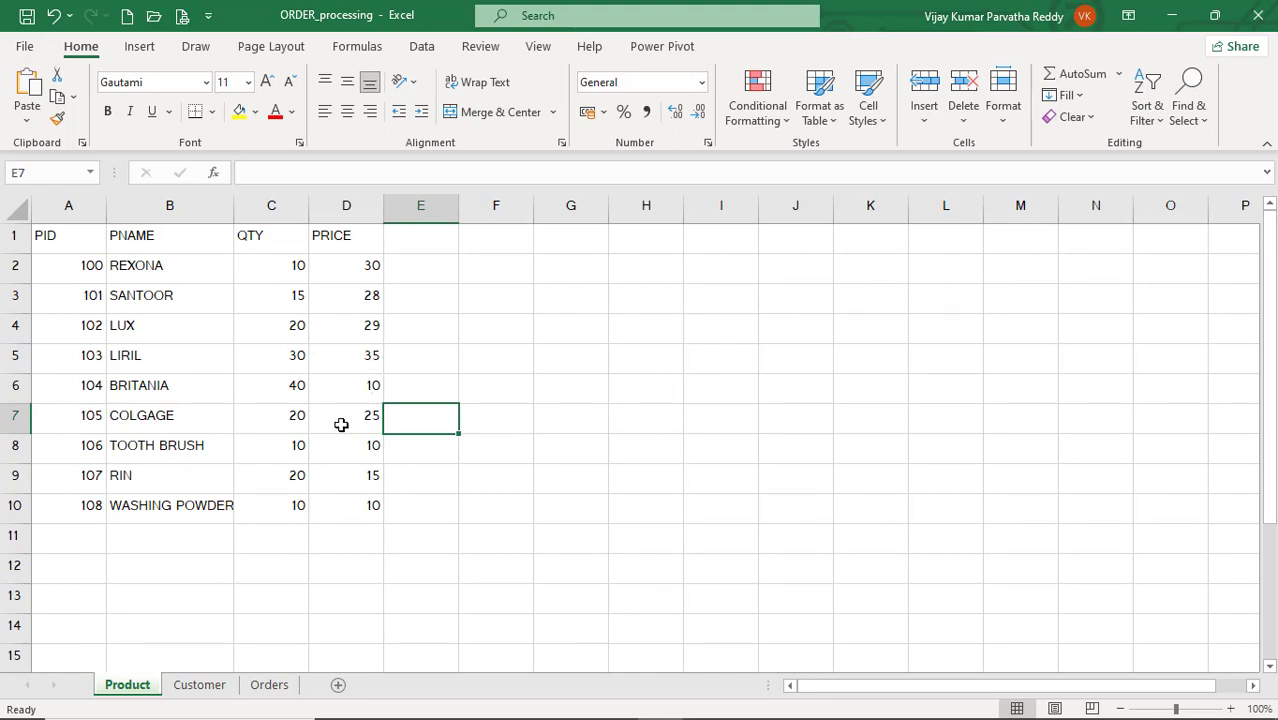
click(367, 356)
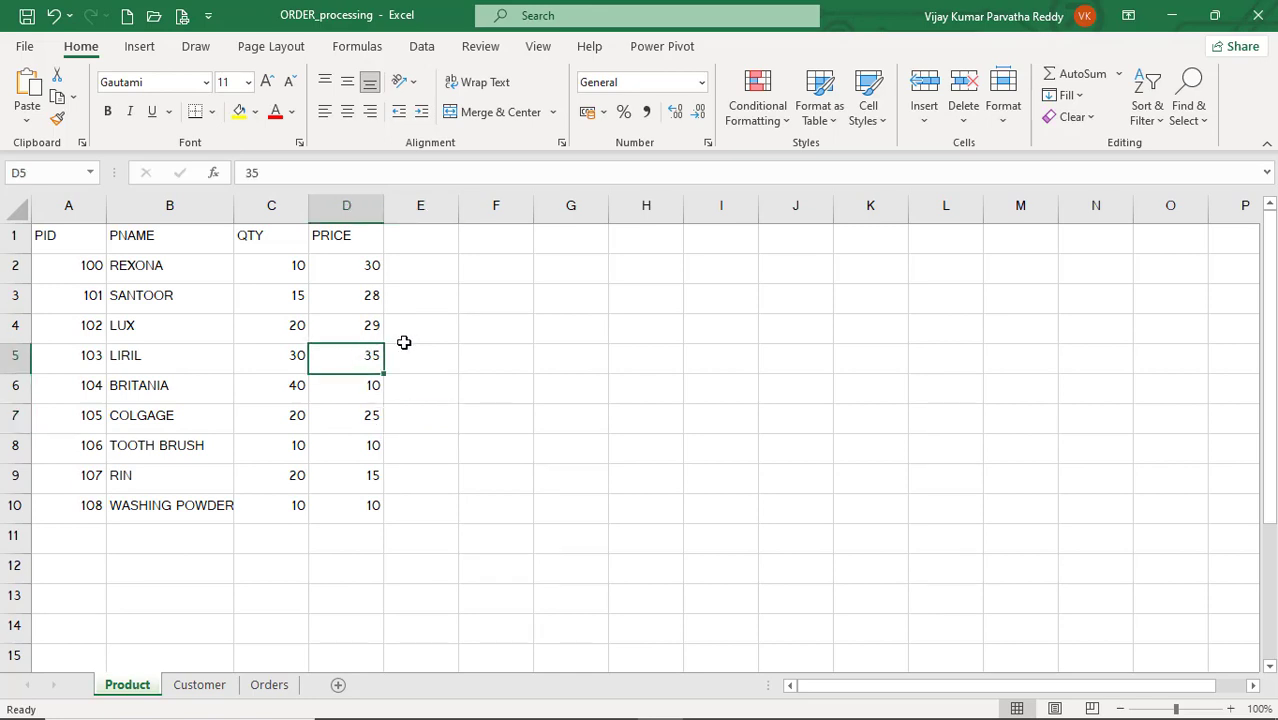
key(Delete)
click(371, 302)
key(Delete)
click(397, 353)
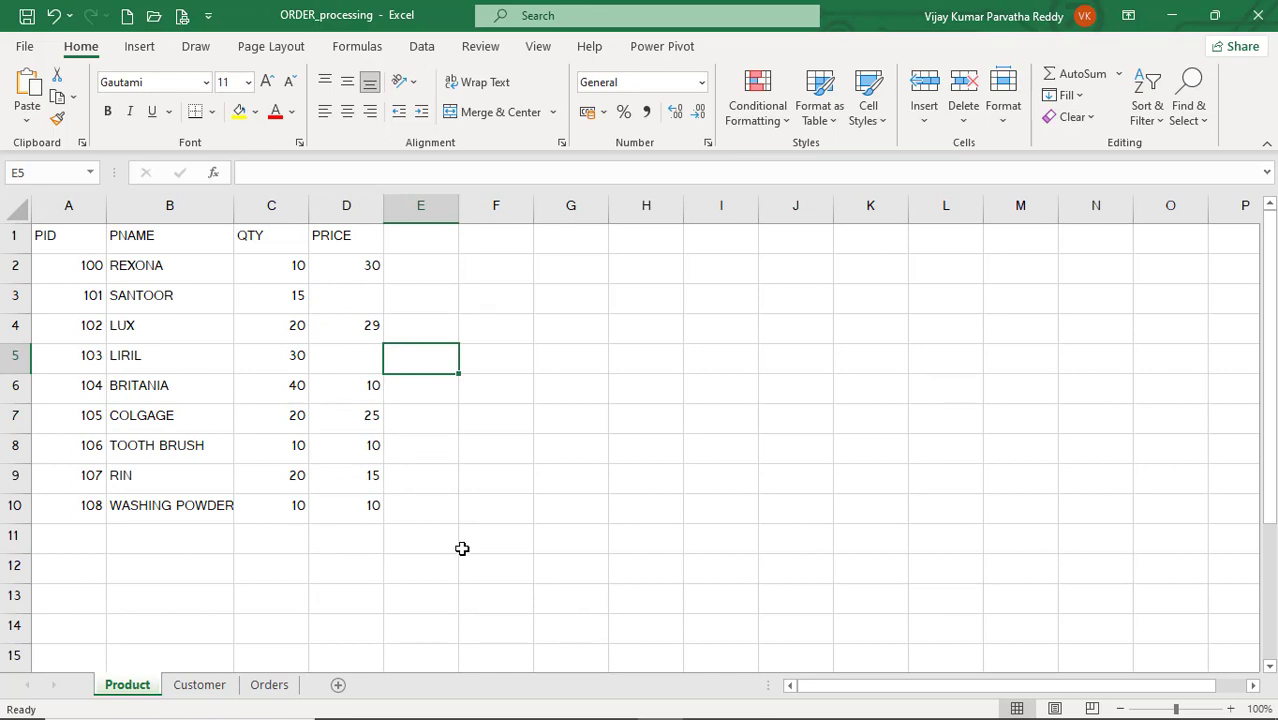
Examine the counting function descriptions on the Aggregation functions slide alongside the Power BI report and the edited Product sheet
key(alt+Tab)
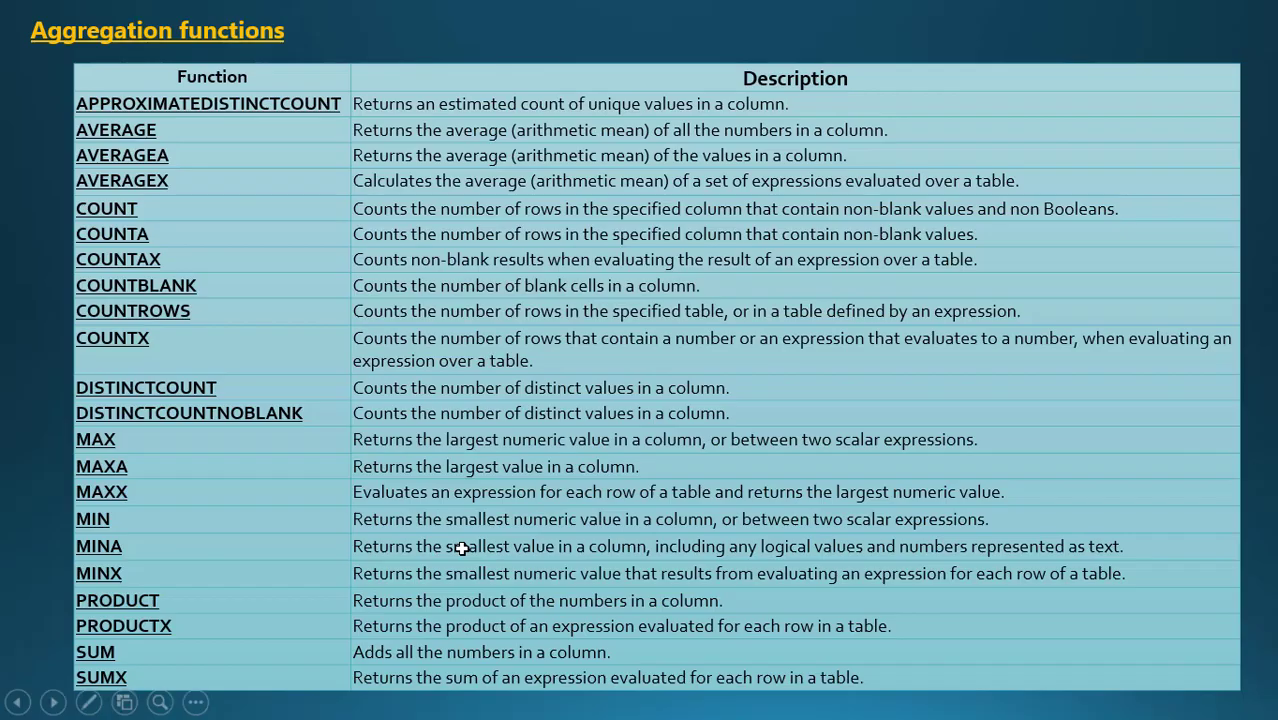
key(alt+Tab)
key(Tab)
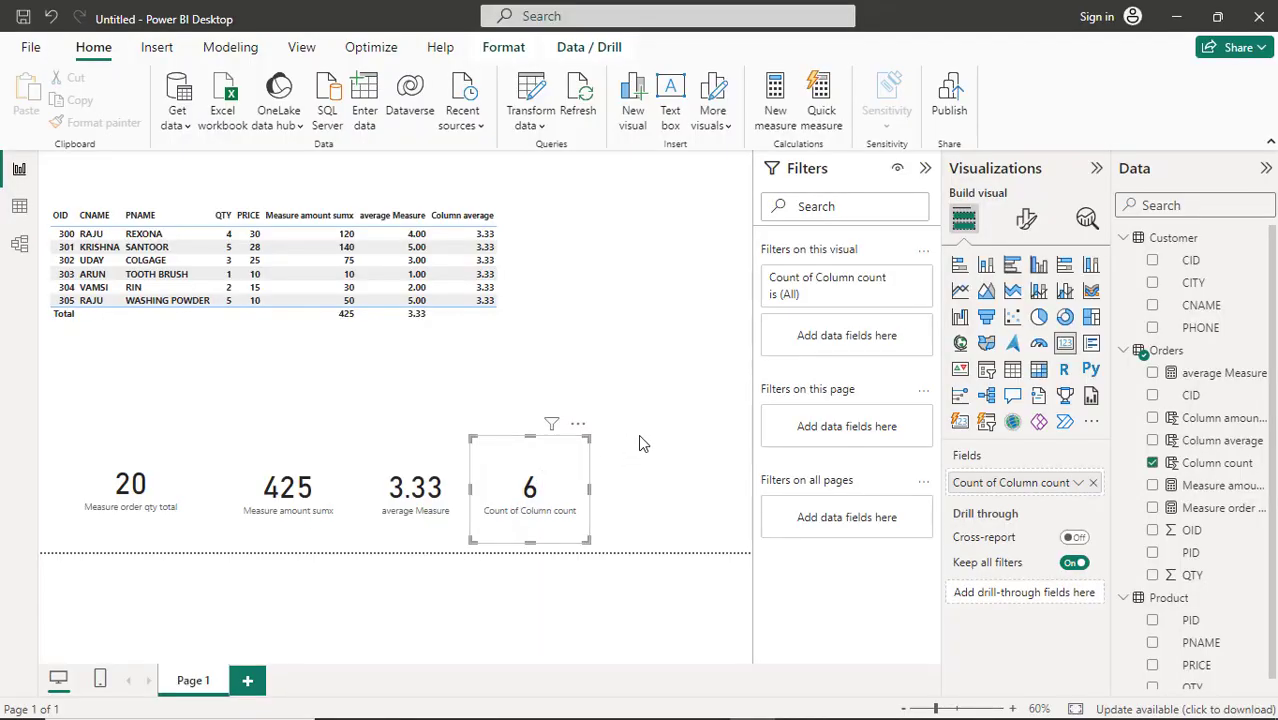
click(745, 414)
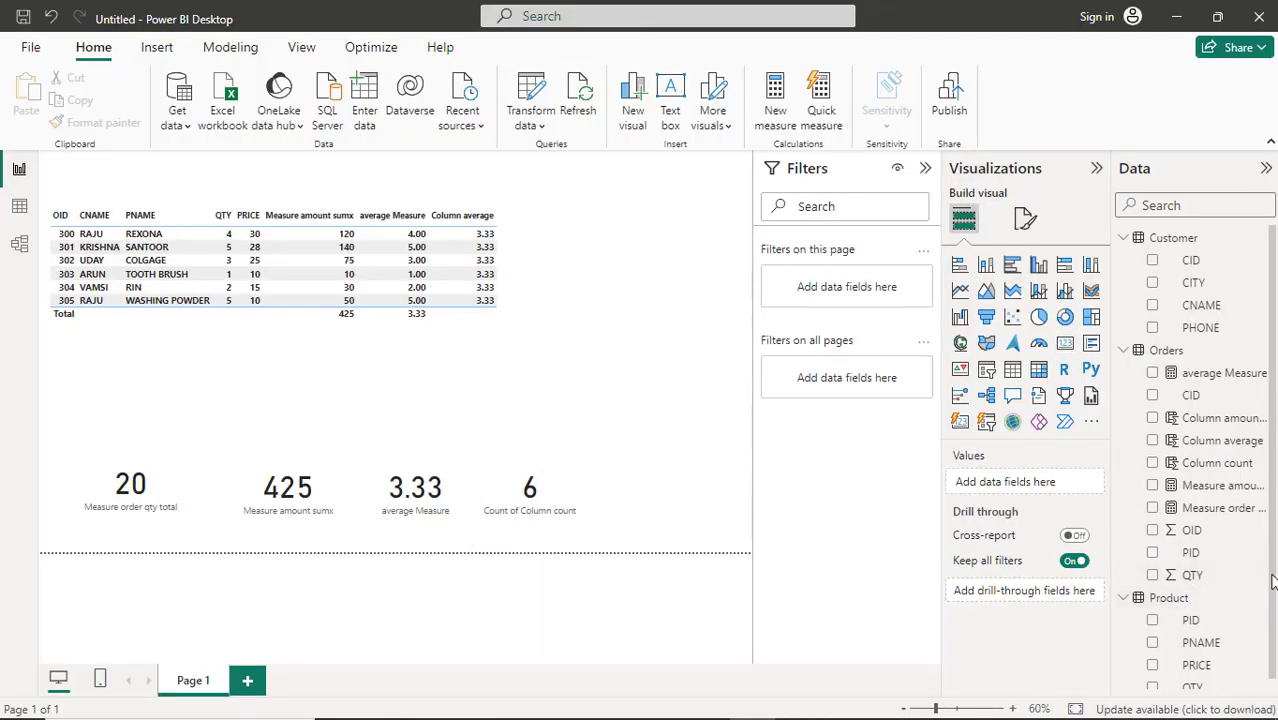
scroll(1268, 620, down, 1)
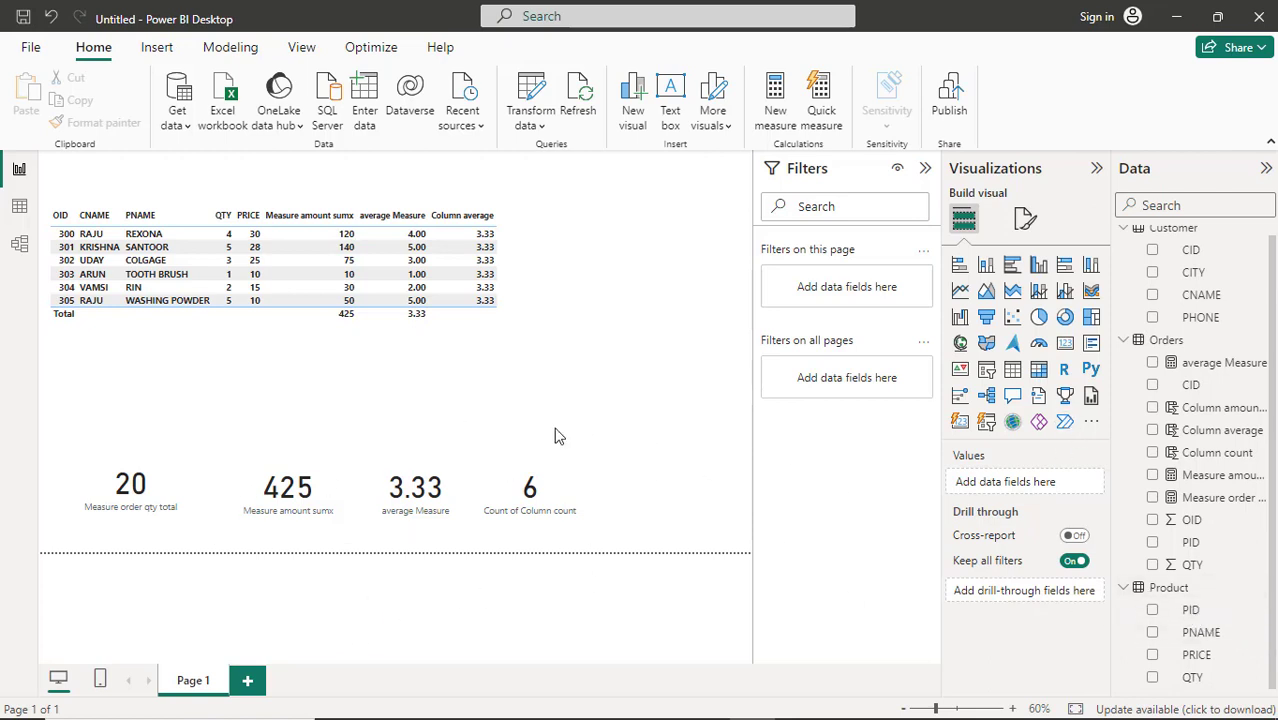
key(alt+Tab)
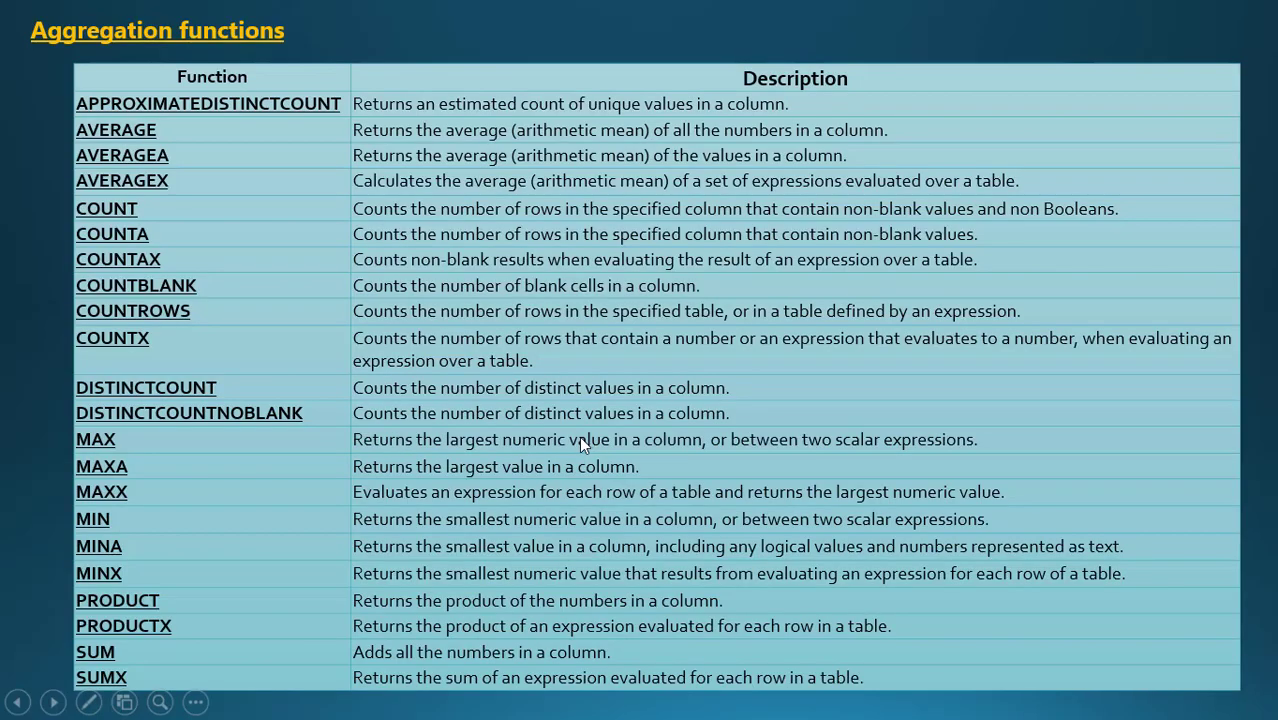
key(alt+Tab)
key(Tab)
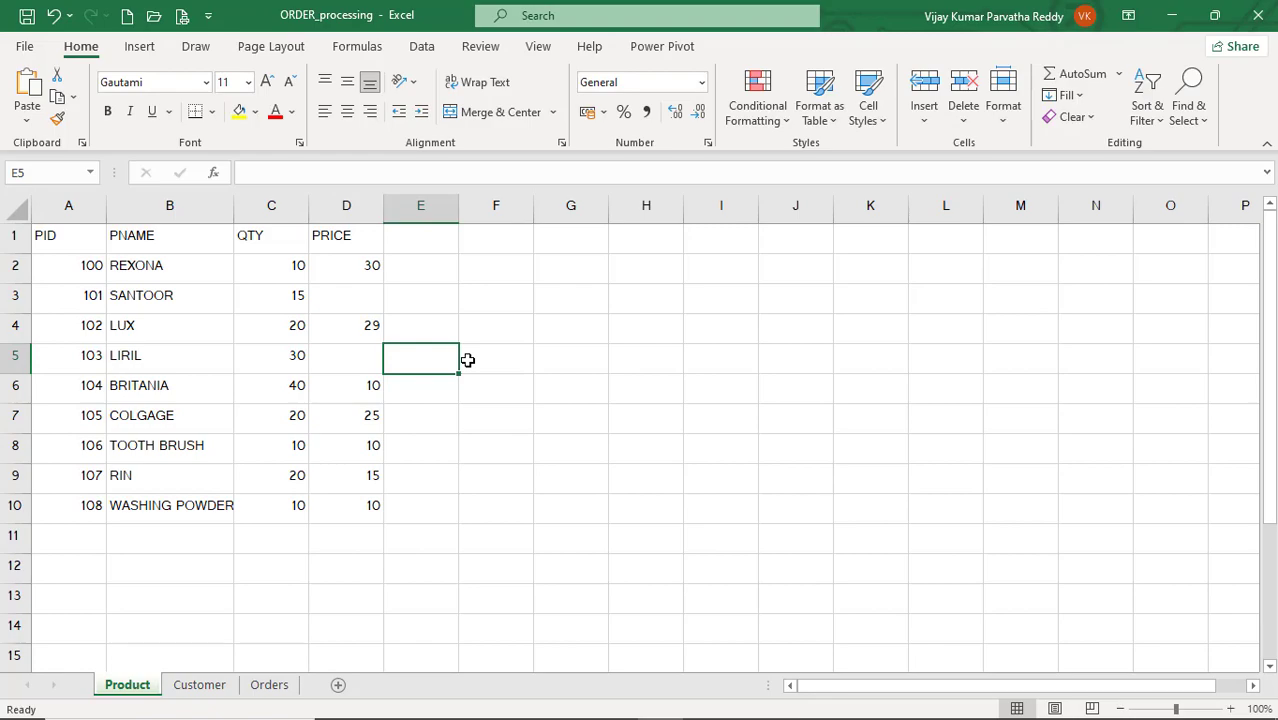
key(alt+Tab)
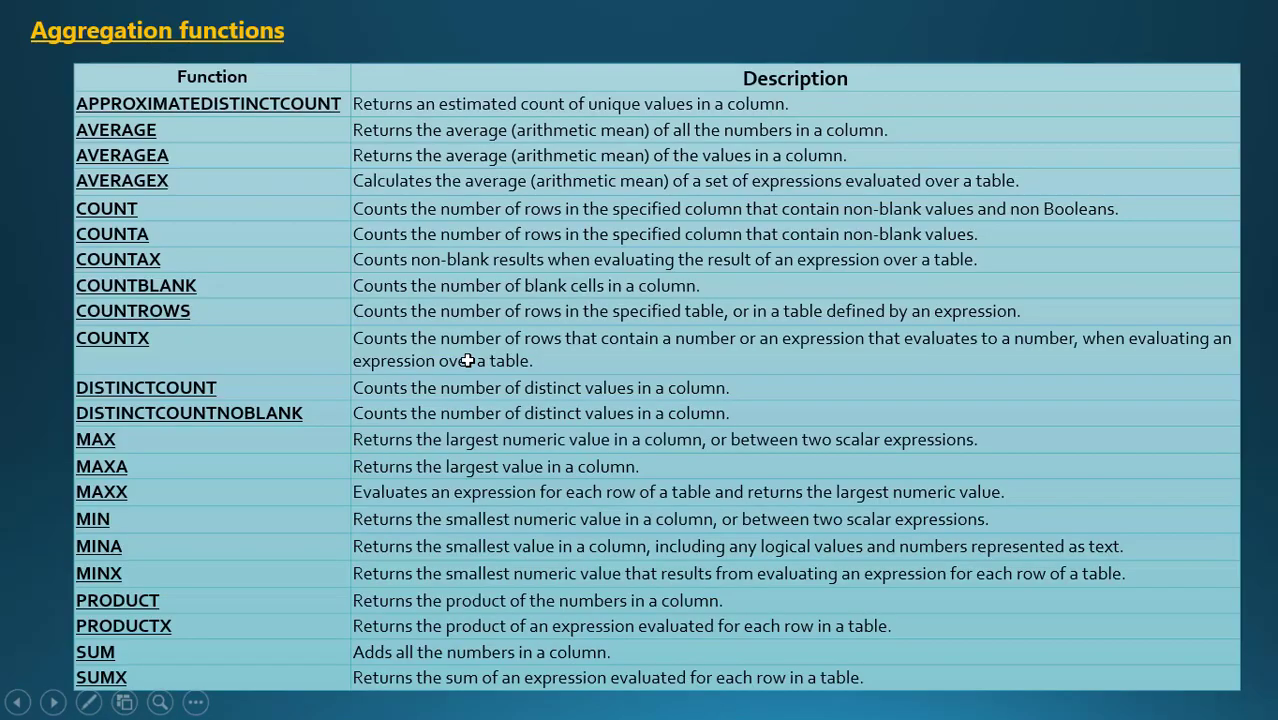
Switch back to Power BI Desktop, show the Product table in Table view, and refresh its data
key(alt+Tab)
key(alt+Tab)
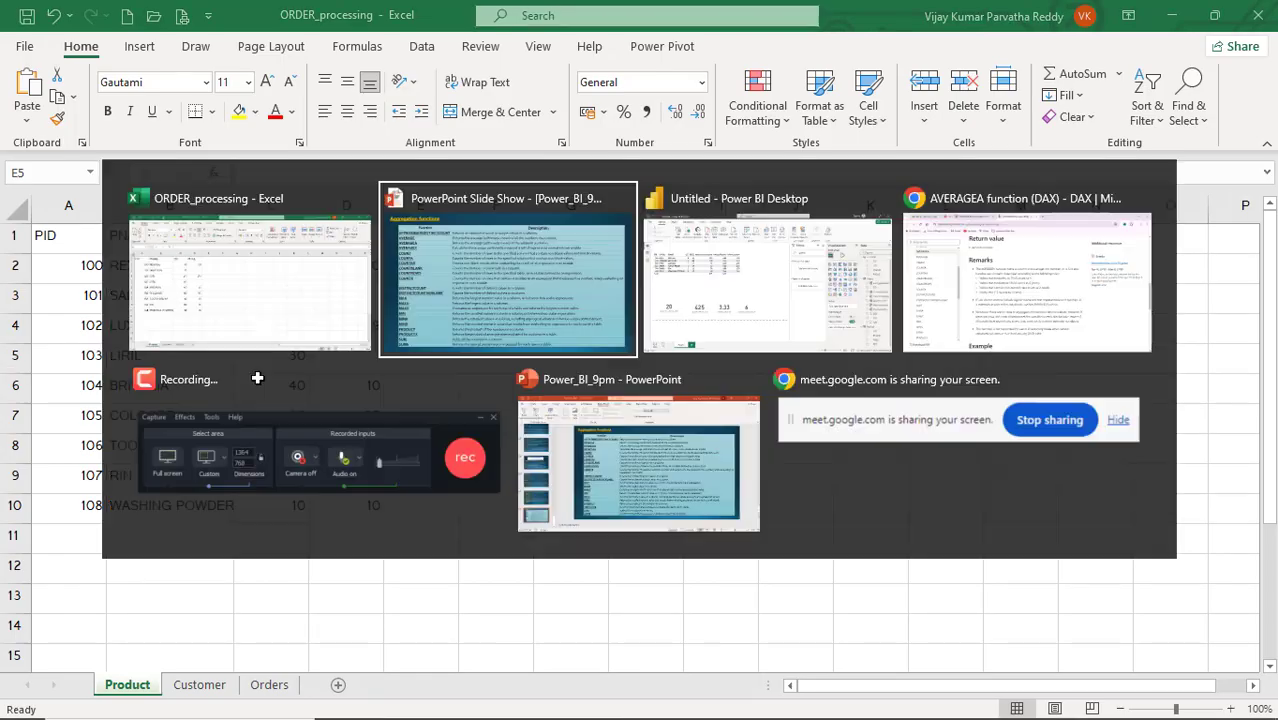
key(alt+Tab)
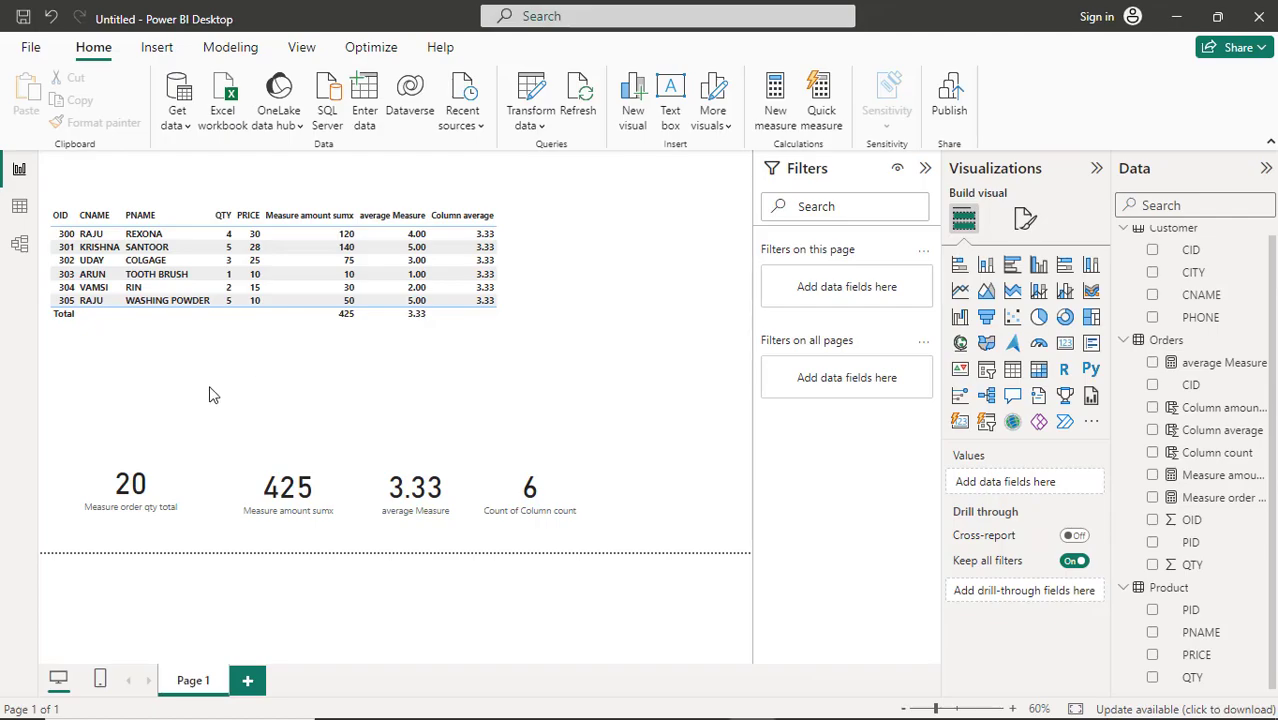
click(20, 218)
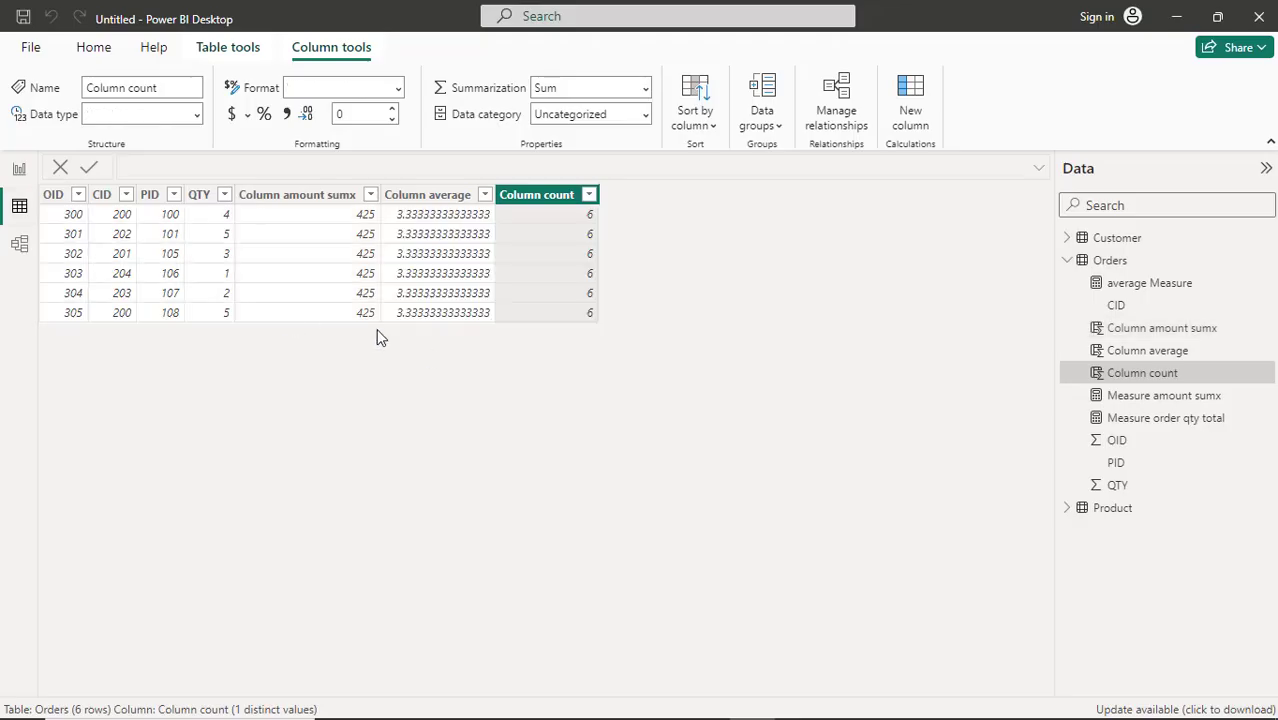
click(1084, 516)
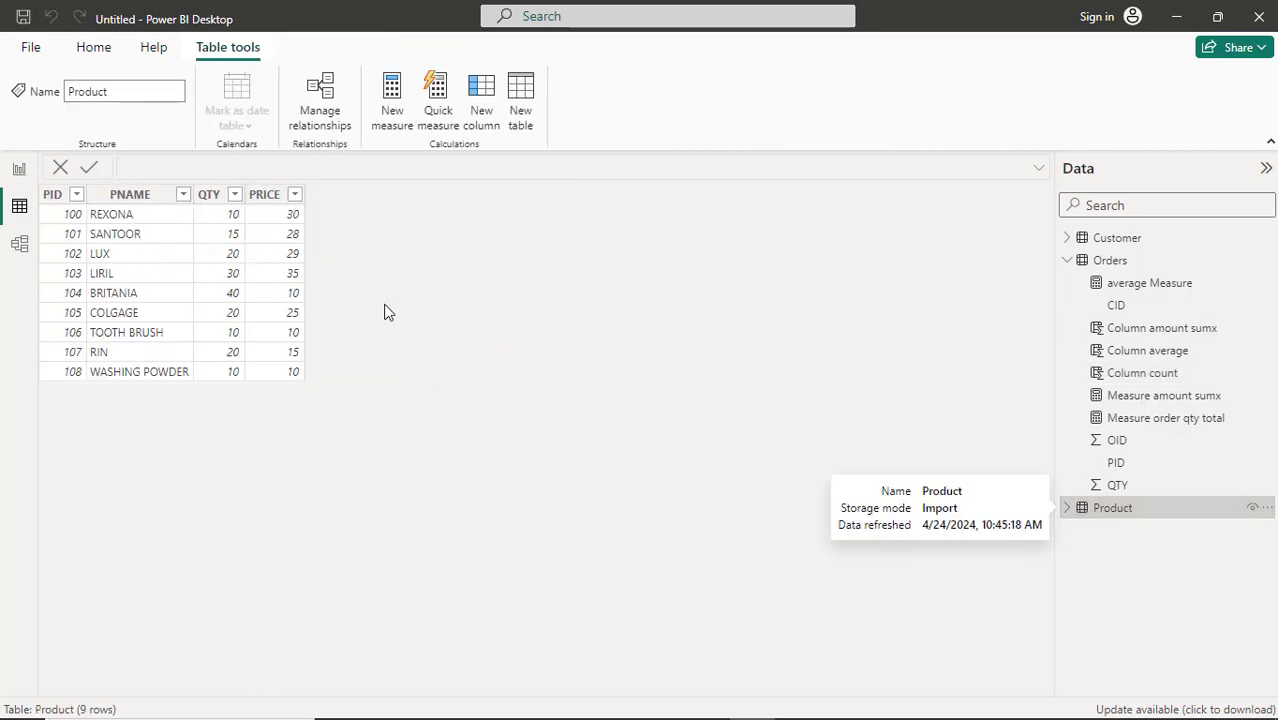
right_click(1074, 516)
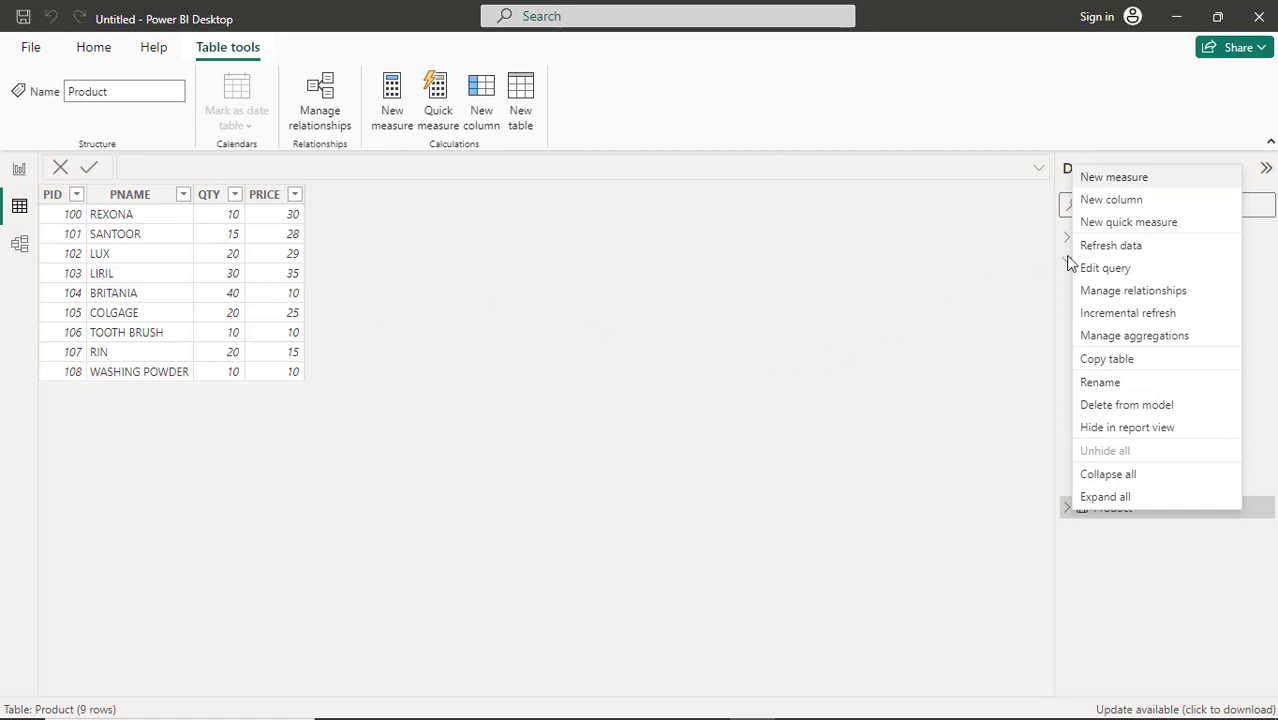
click(1097, 251)
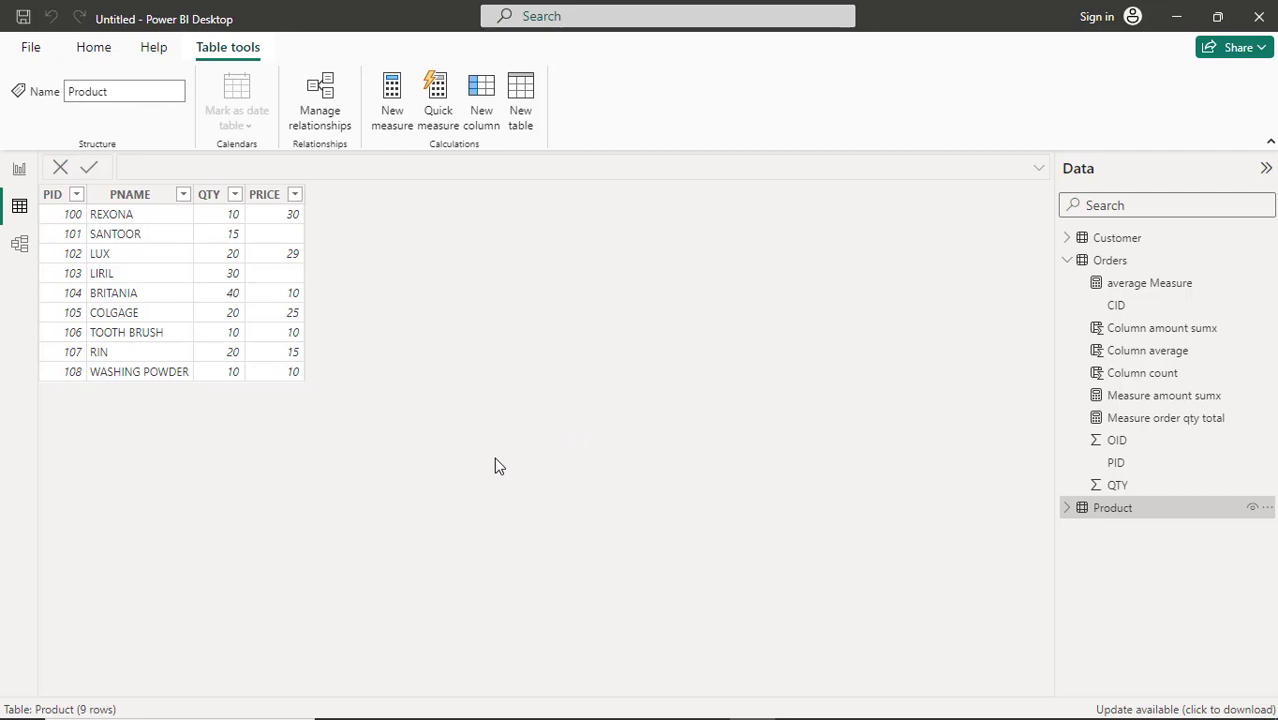
Return to the report page and create a calculated column named "Column count blank" in the Product table
click(20, 172)
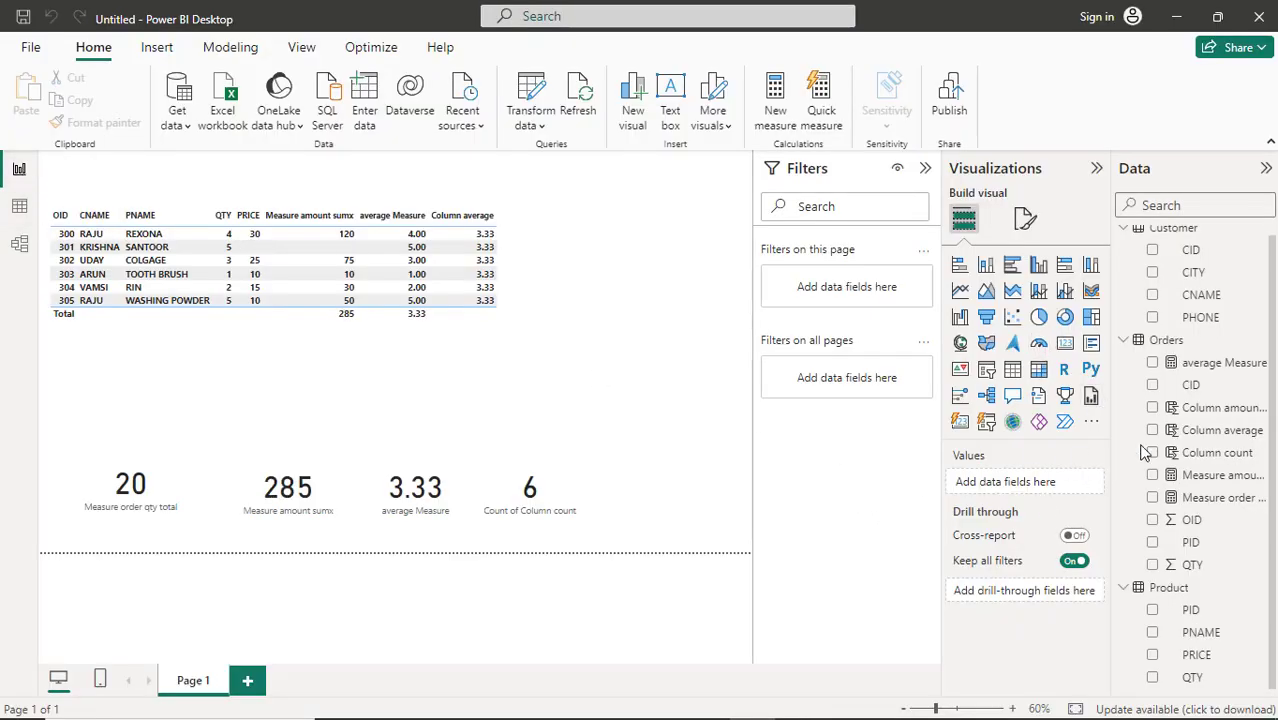
mouse_move(1126, 350)
right_click(1169, 591)
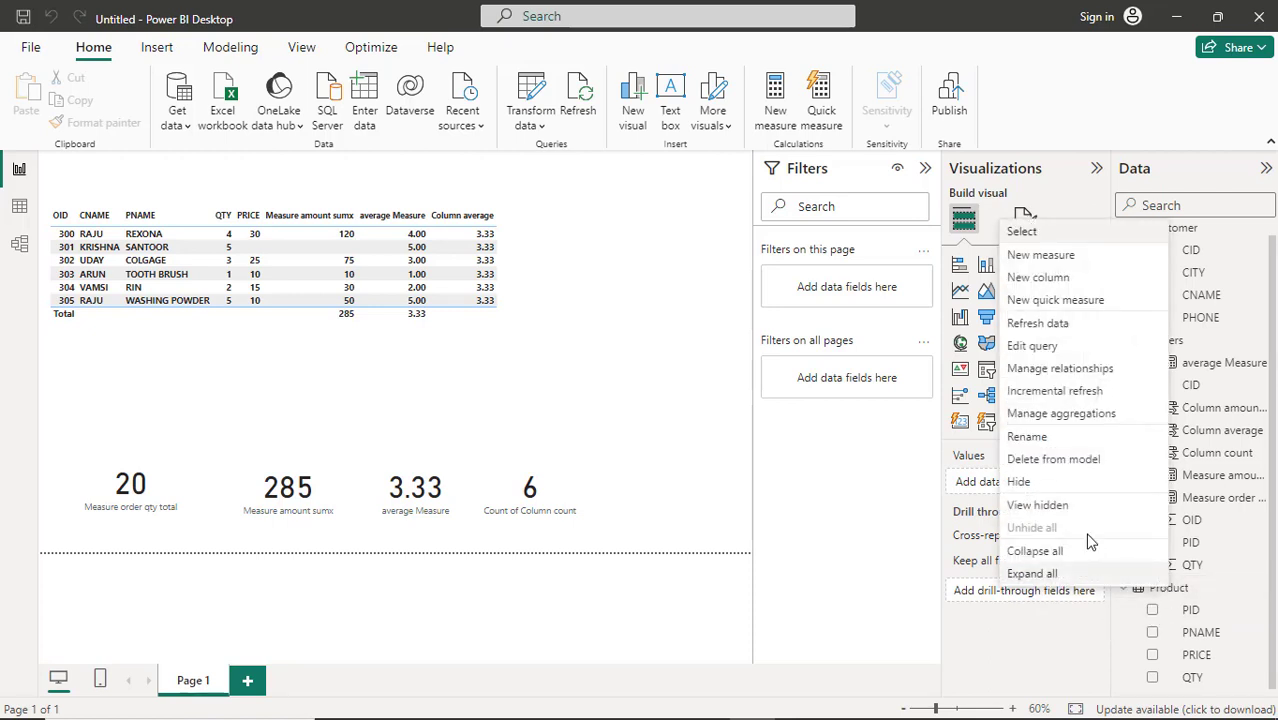
click(1059, 279)
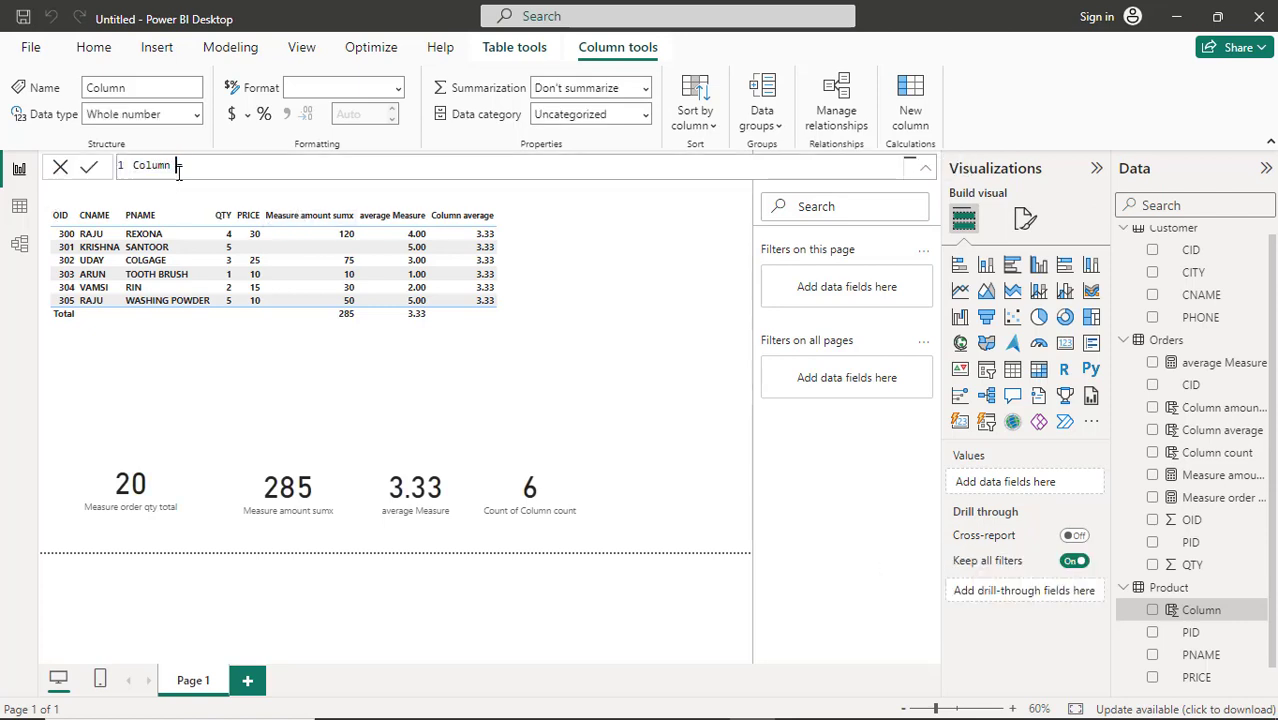
text(count bl)
key(Right)
key(Right)
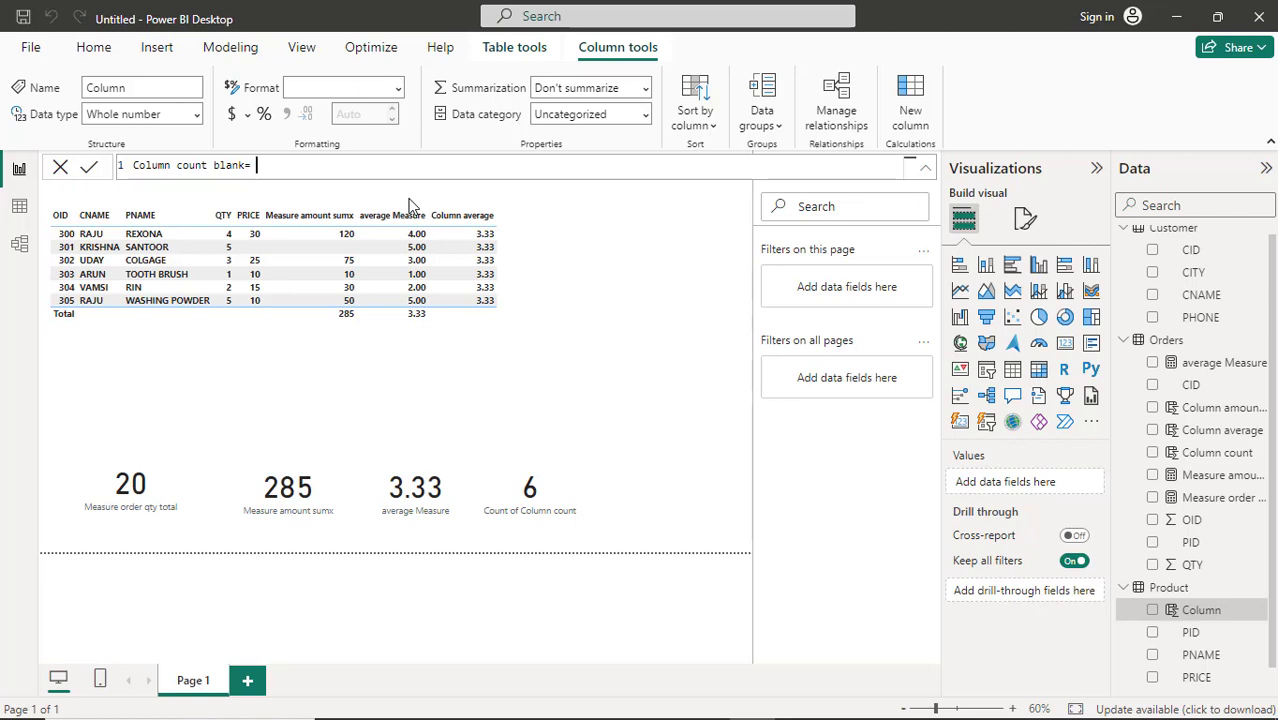
Define "Column count blank" as COUNTBLANK('Product'[PRICE]) and commit the formula
text(coun)
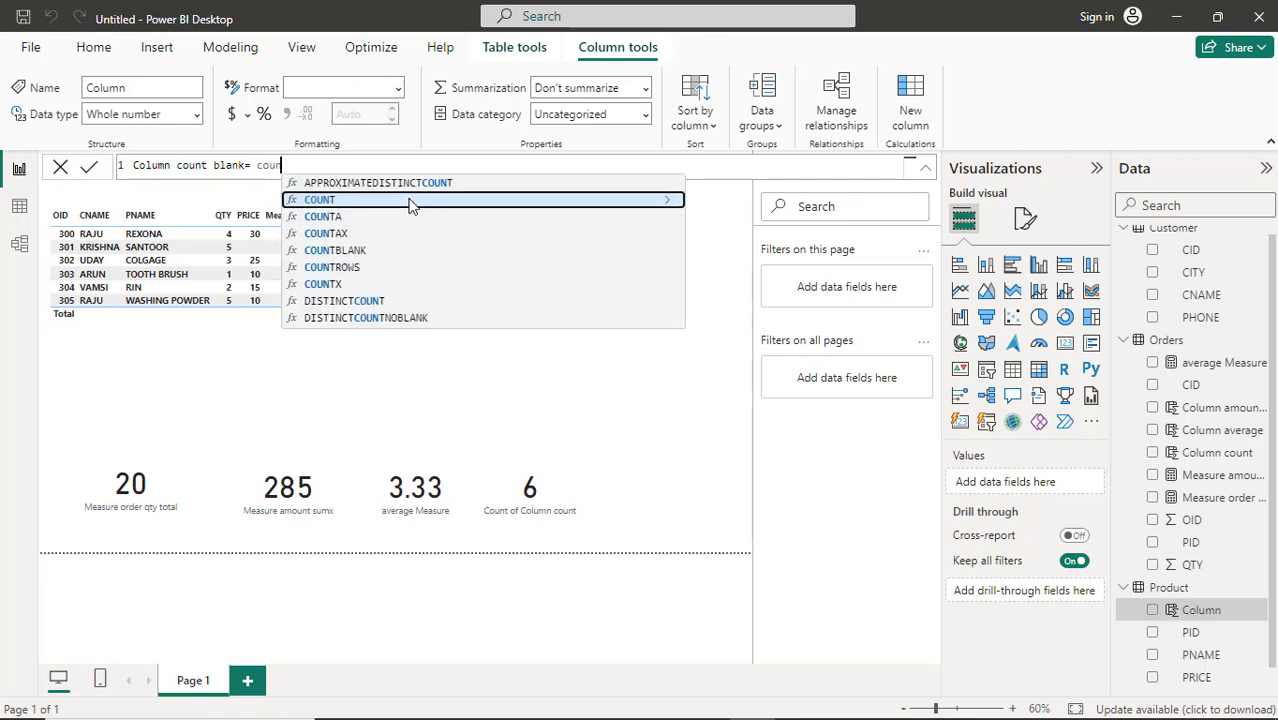
key(Down)
key(Down)
key(Down)
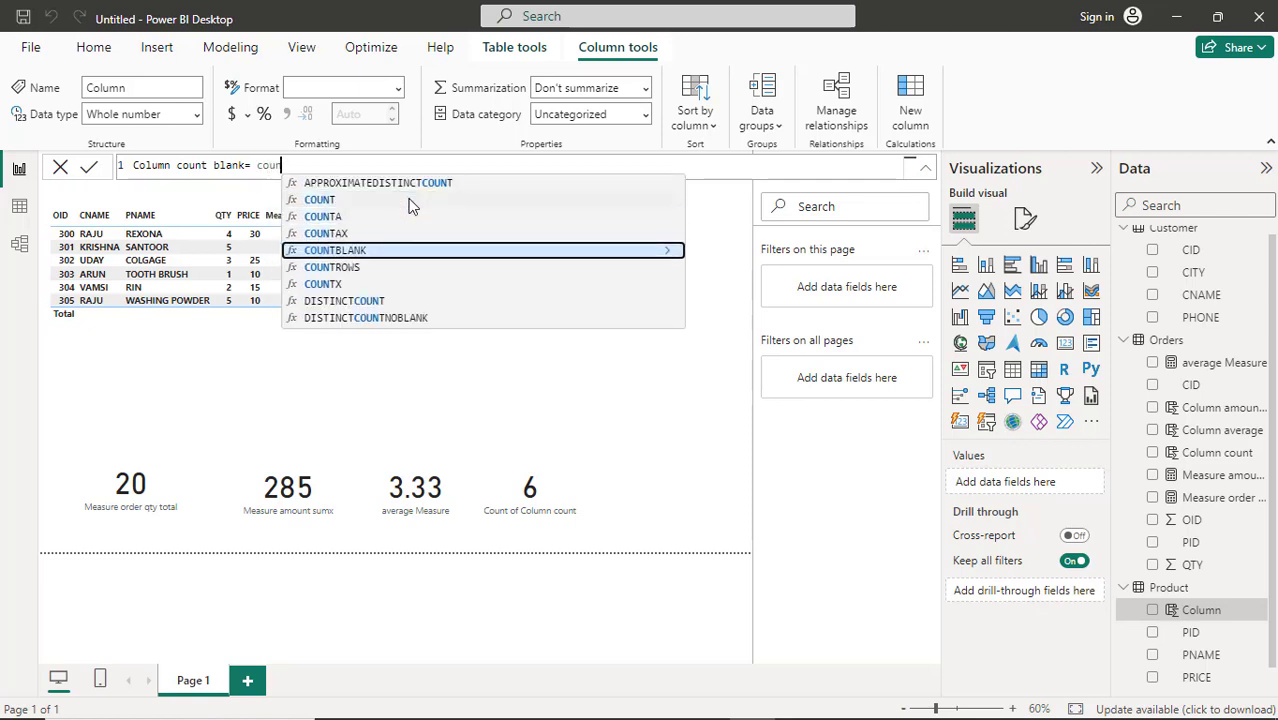
key(Tab)
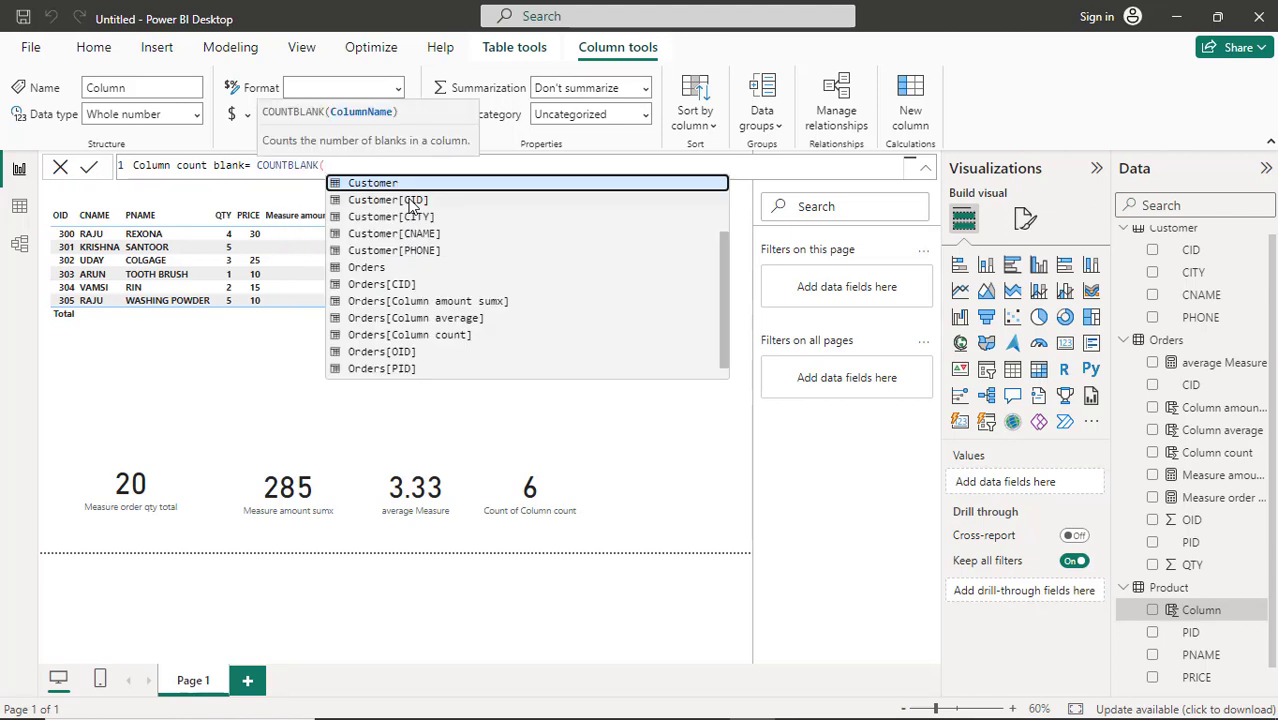
key(Down)
key(Down)
key(Down)
key(Down)
key(Down)
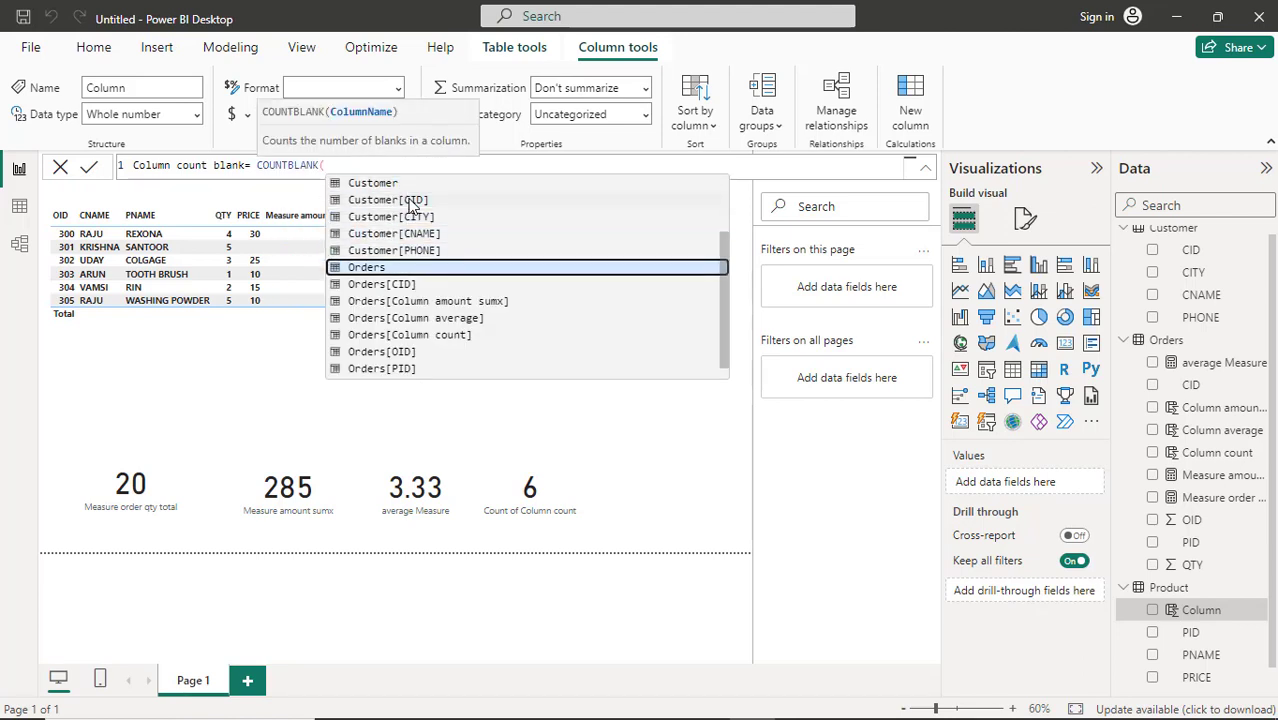
key(Up)
key(Up)
key(Up)
key(Up)
key(Up)
key(Up)
key(Up)
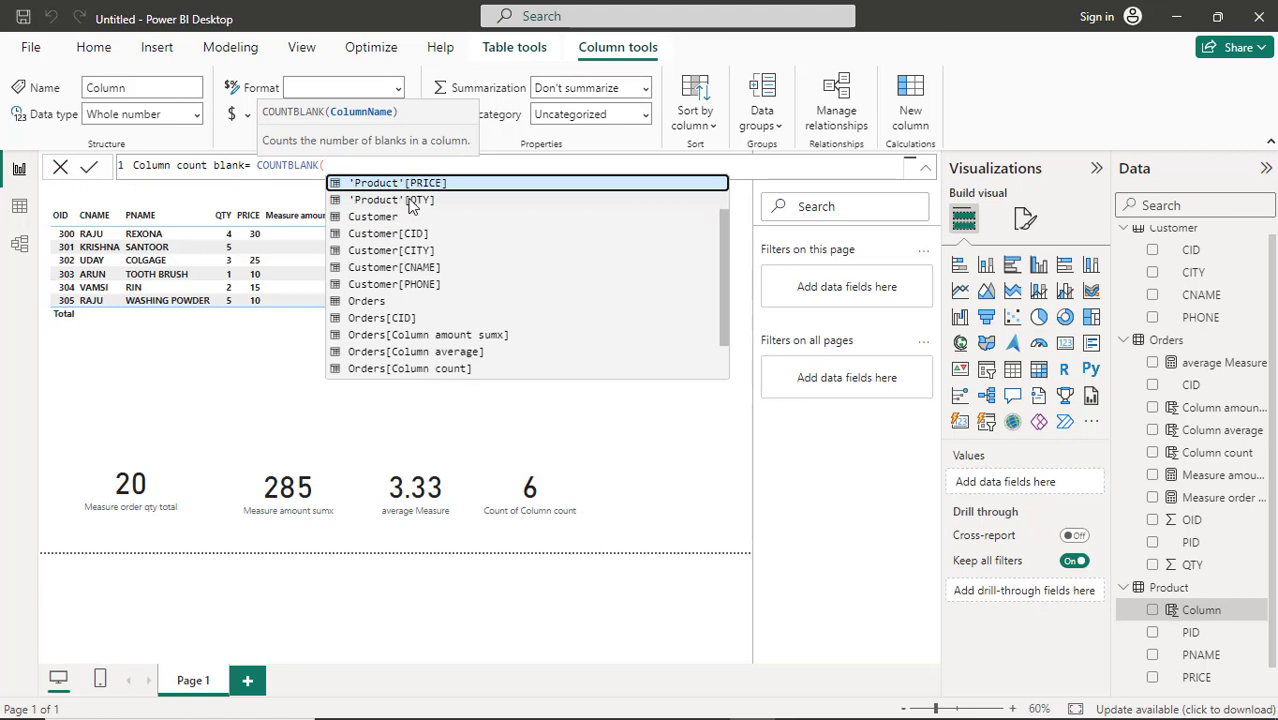
key(Tab)
text())
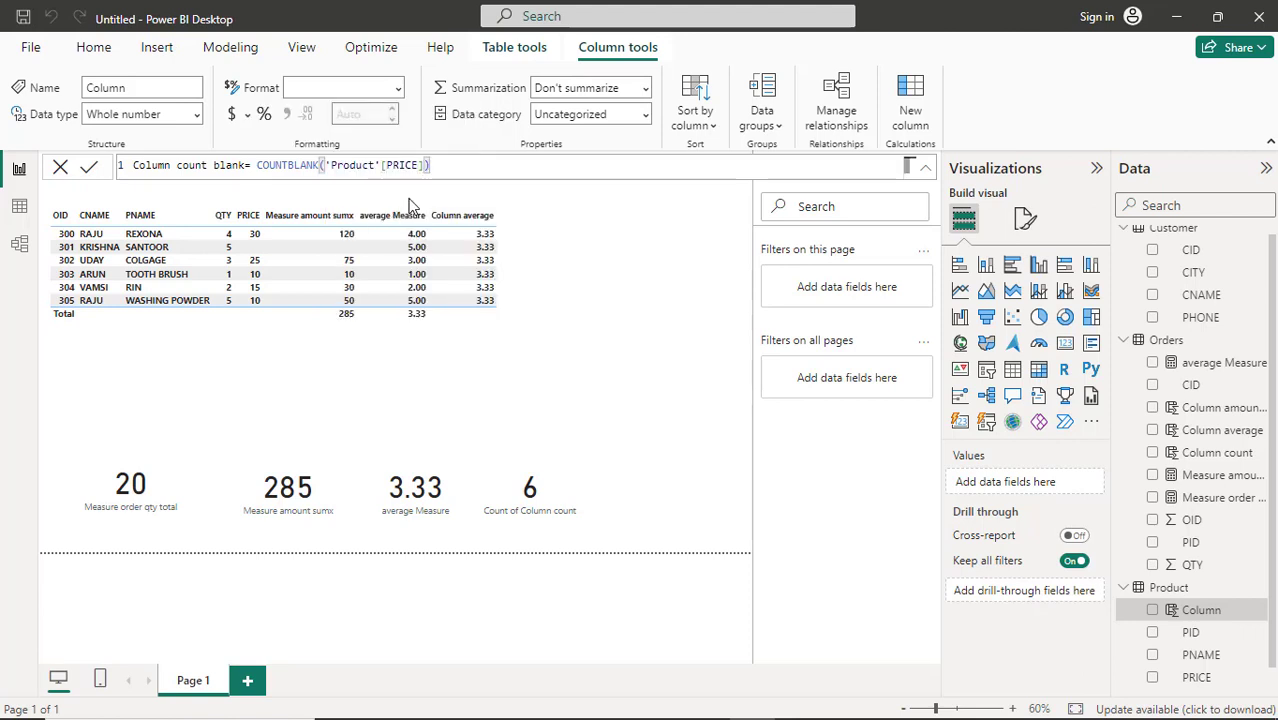
key(Return)
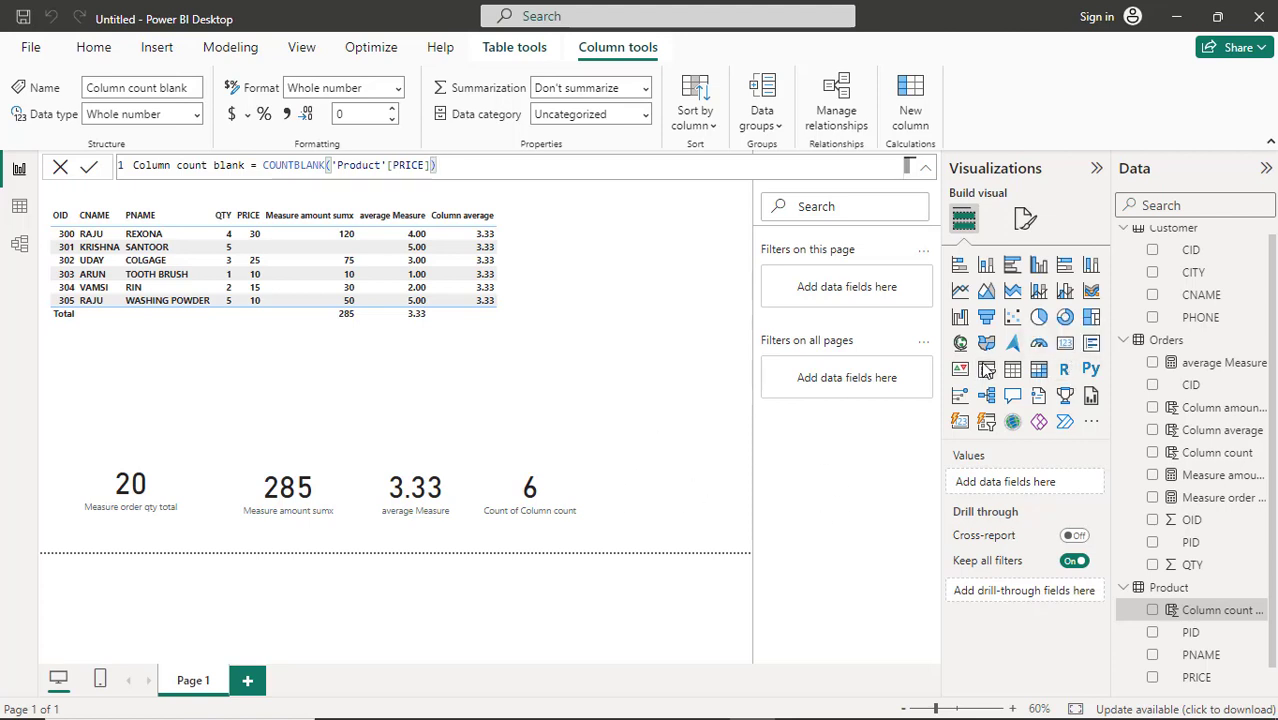
Add a small card beside the "Count of Column count" card showing "Column count blank" summarized as Sum
click(1066, 345)
drag(1047, 355, 655, 516)
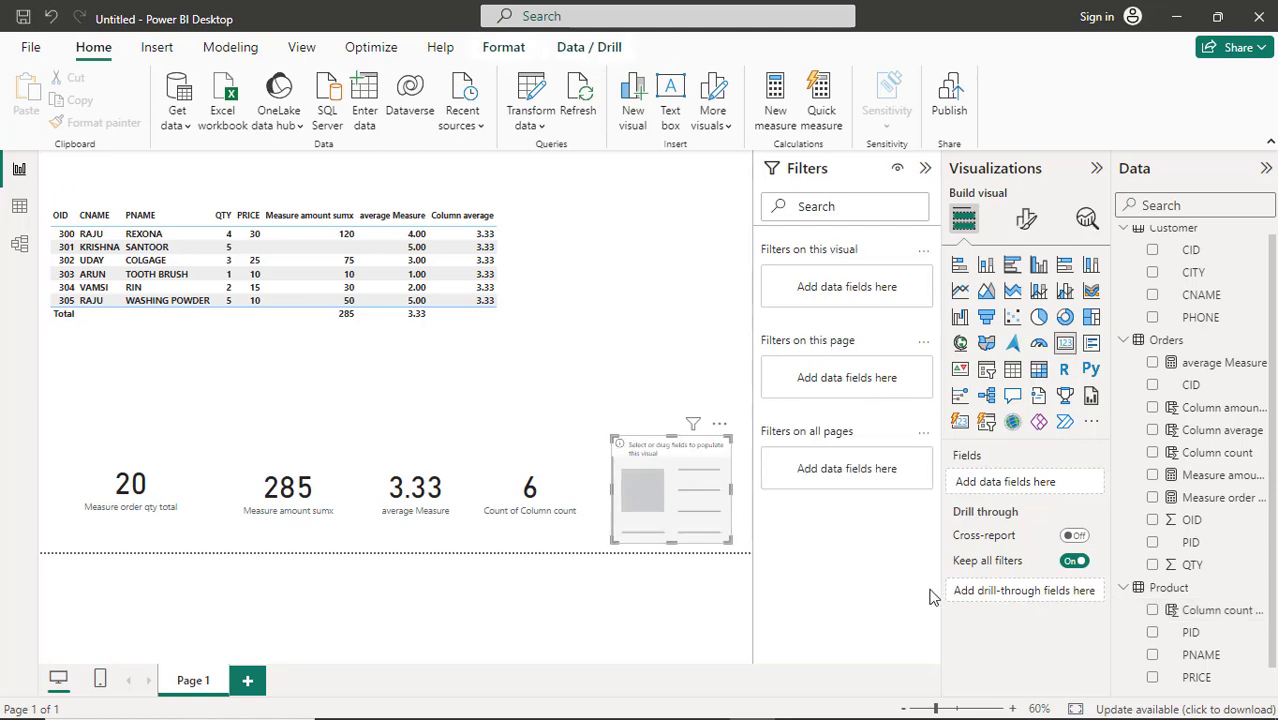
click(1155, 612)
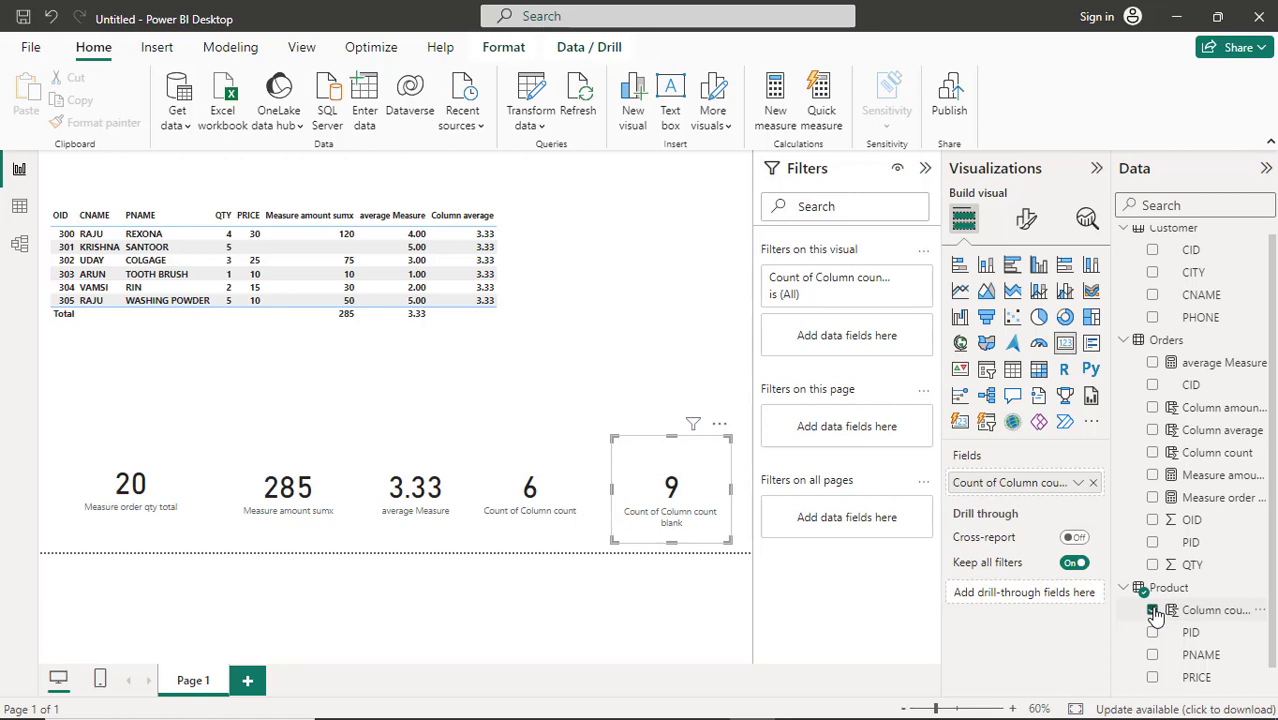
click(1077, 484)
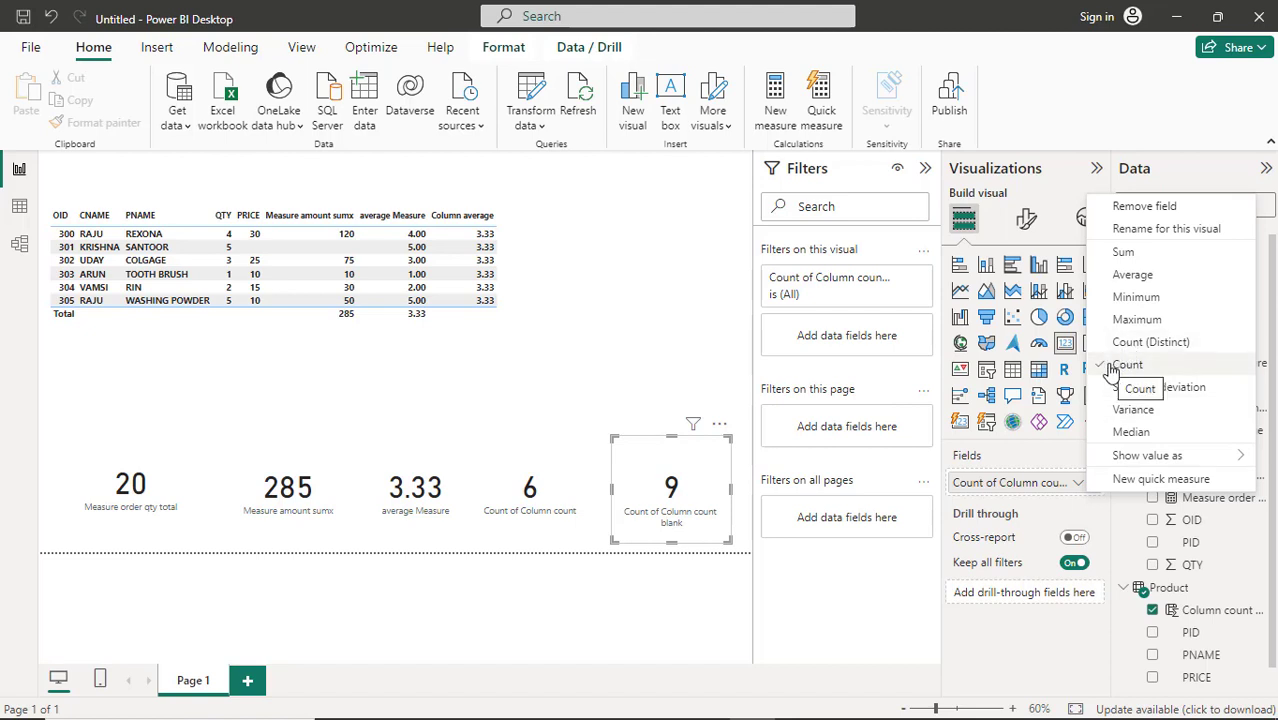
click(1112, 258)
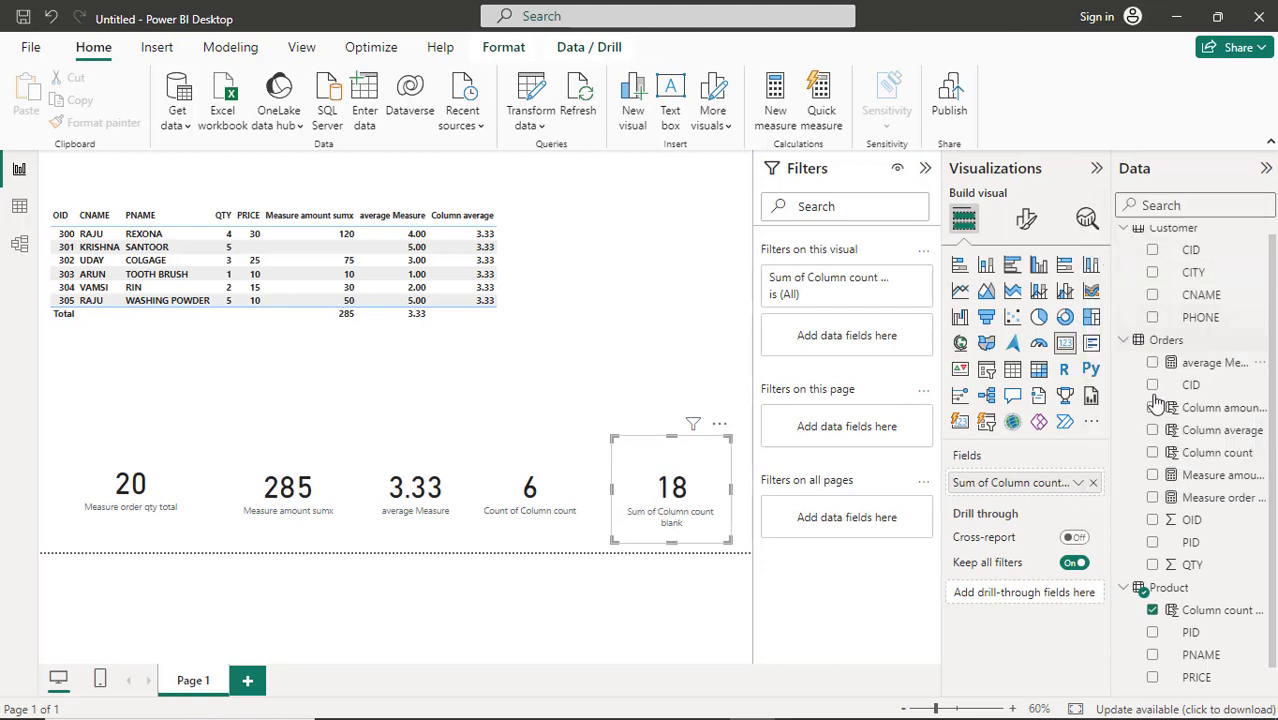
scroll(1272, 634, down, 1)
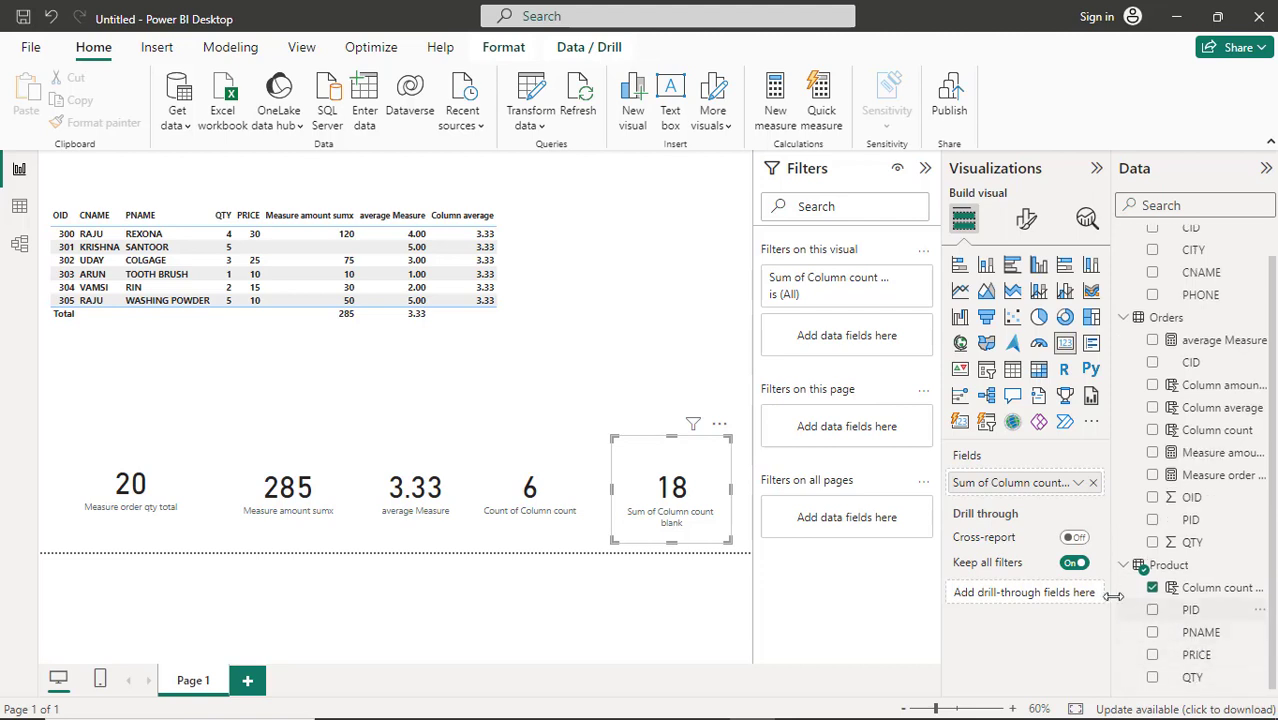
Summarize the "Column count blank" card as Minimum after trying Maximum, and move the card slightly closer to its neighbour
click(1078, 486)
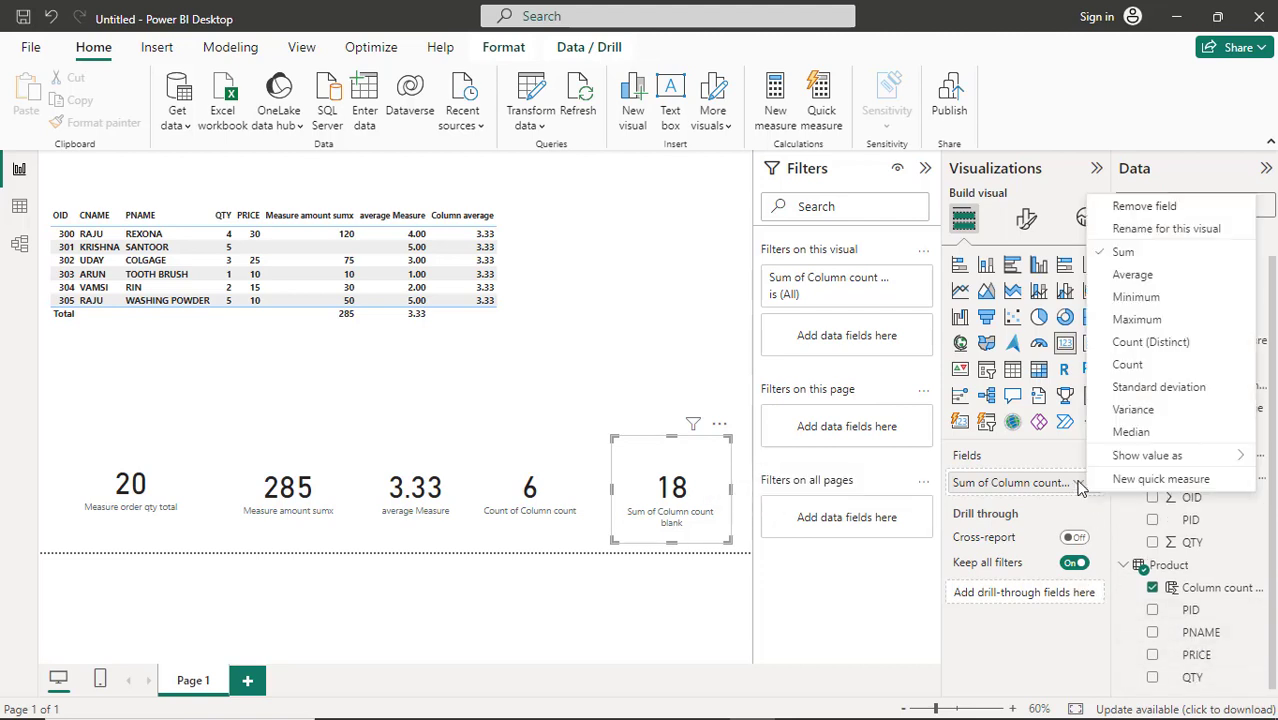
click(1136, 319)
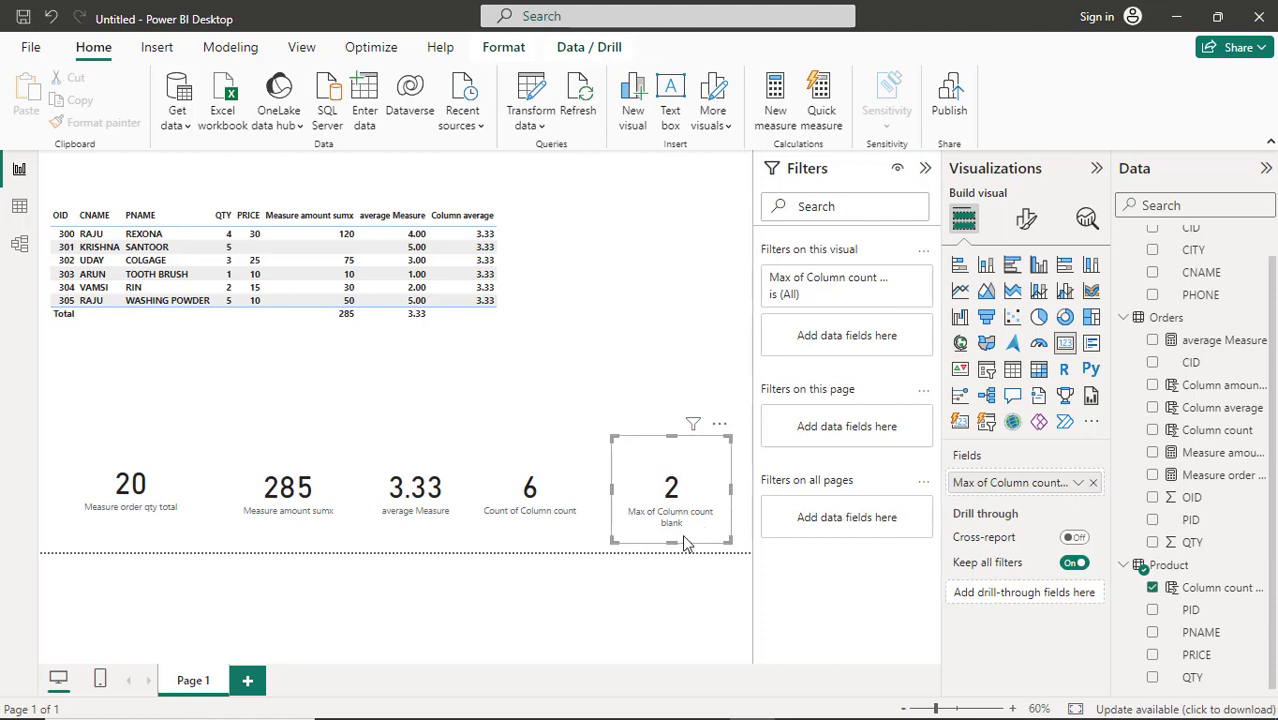
click(1080, 486)
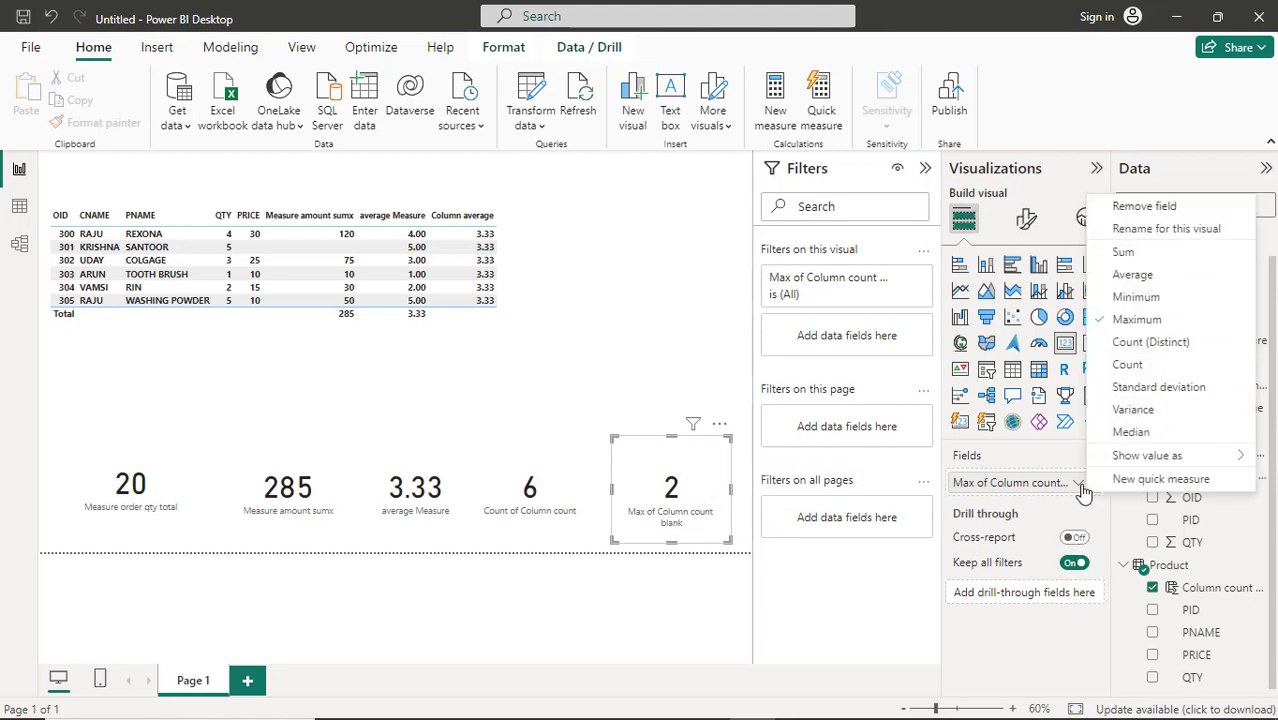
click(1145, 299)
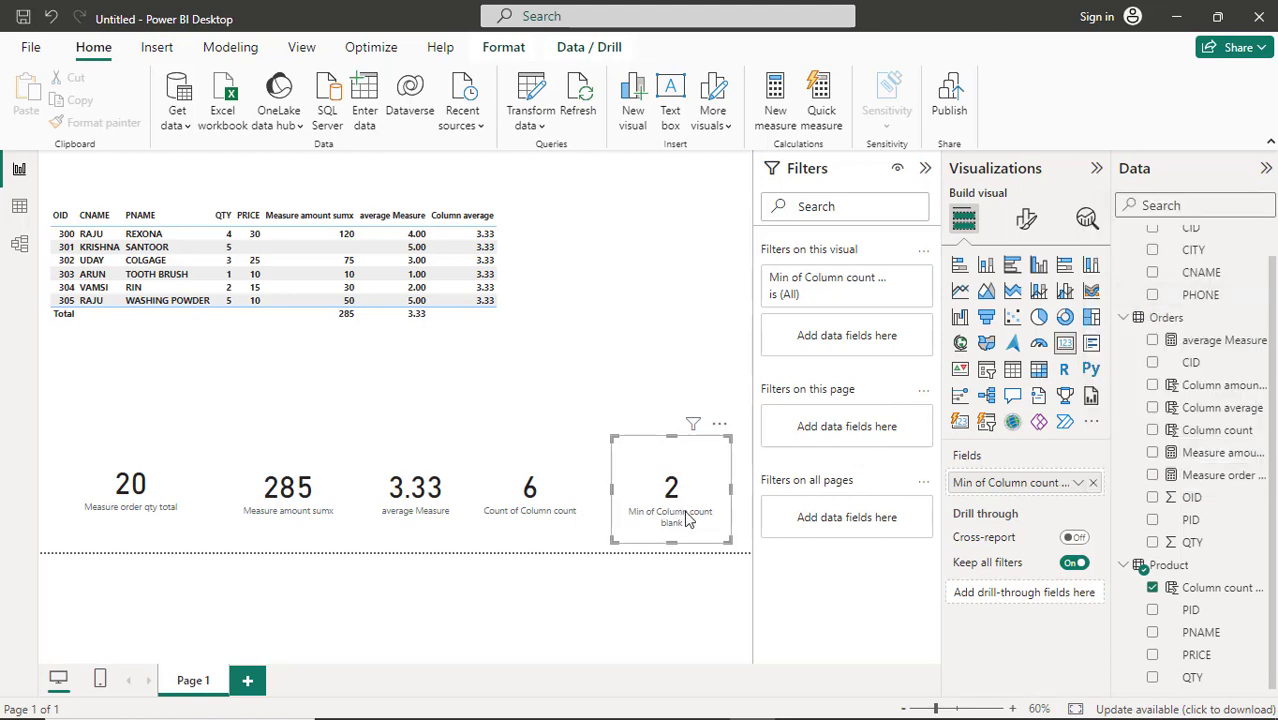
click(1078, 484)
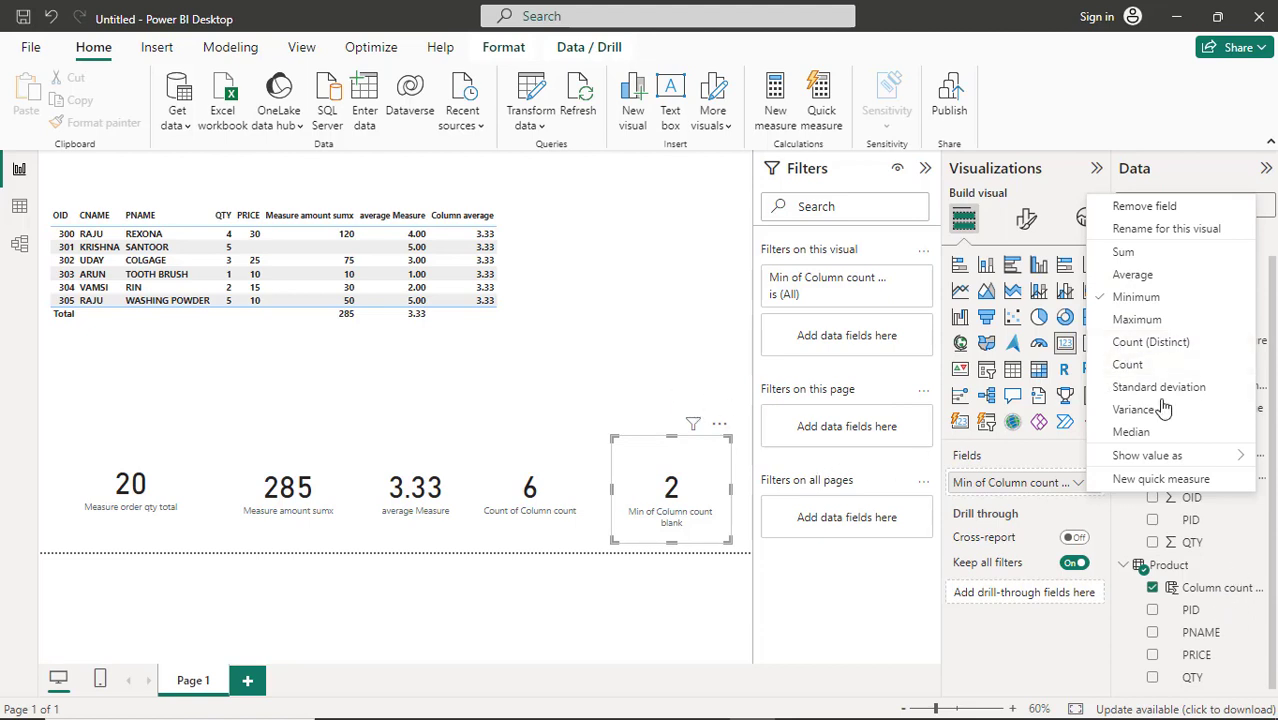
click(667, 389)
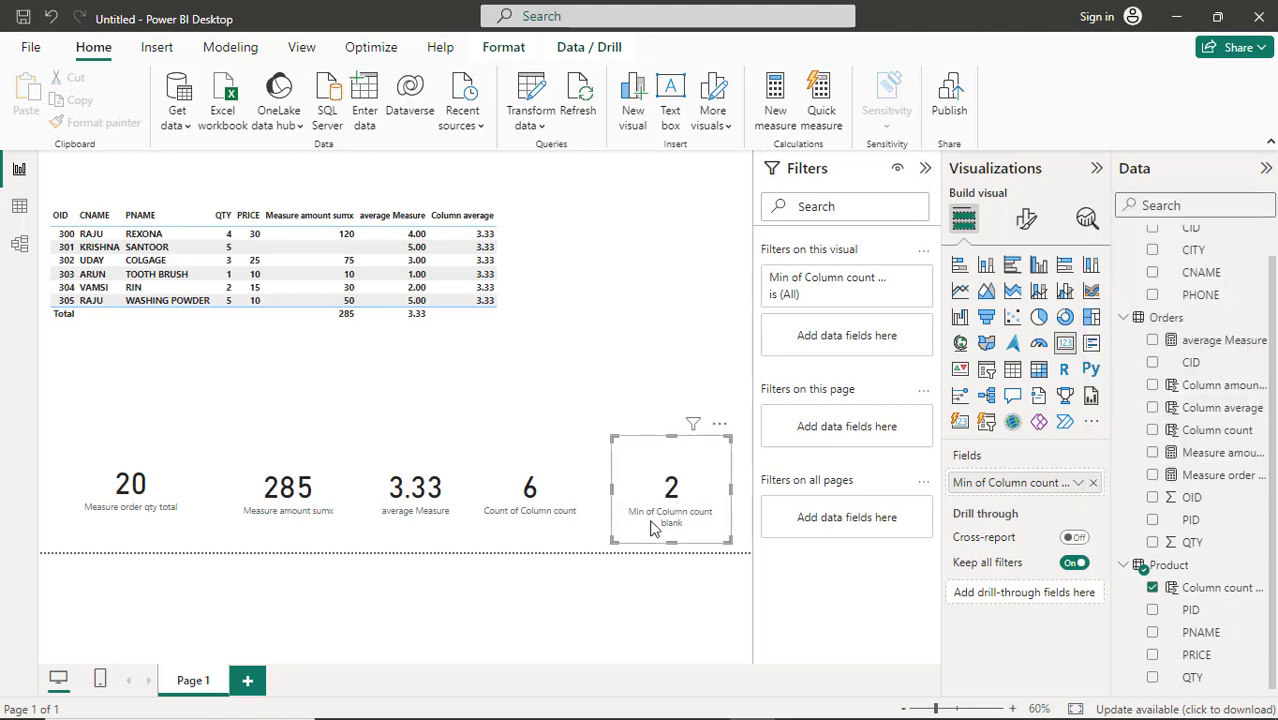
drag(667, 466, 655, 470)
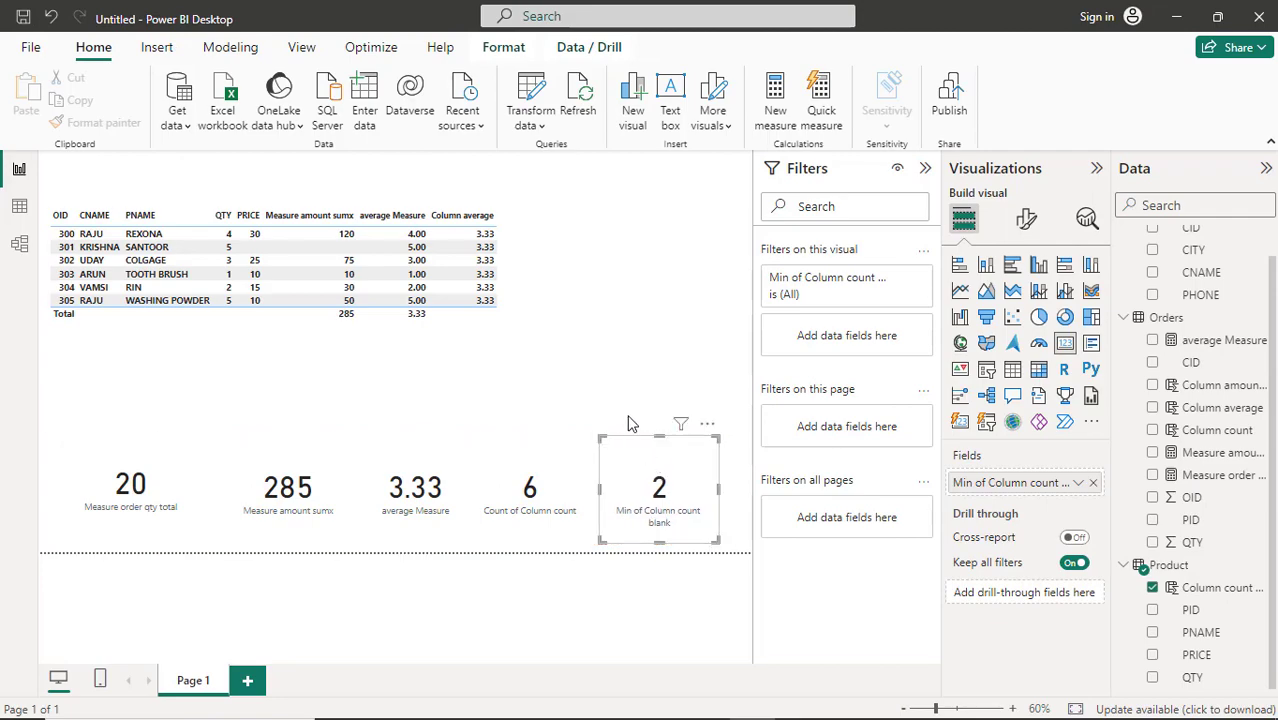
Switch to the ORDER_processing workbook in Excel and fill in the blank prices on the Product sheet: 10 for SANTOOR and 30 for LIRIL
key(alt+Tab)
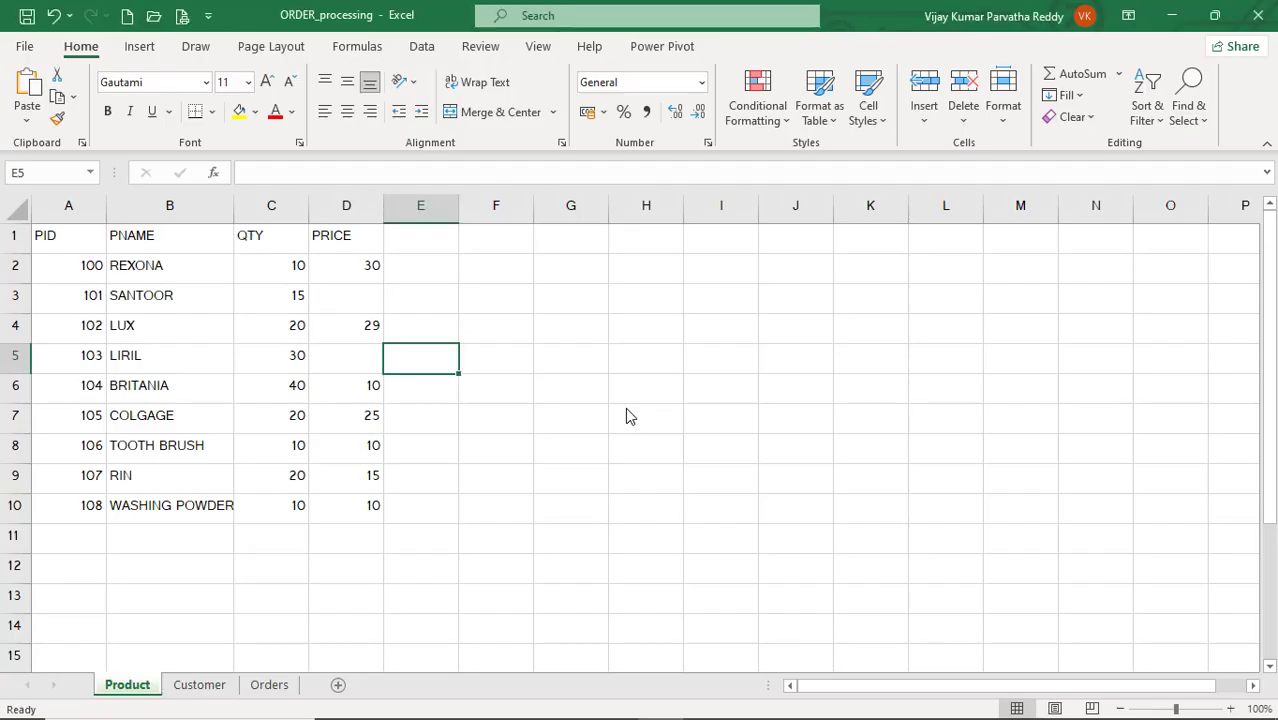
key(alt+Tab)
key(alt+Tab)
key(alt+Tab)
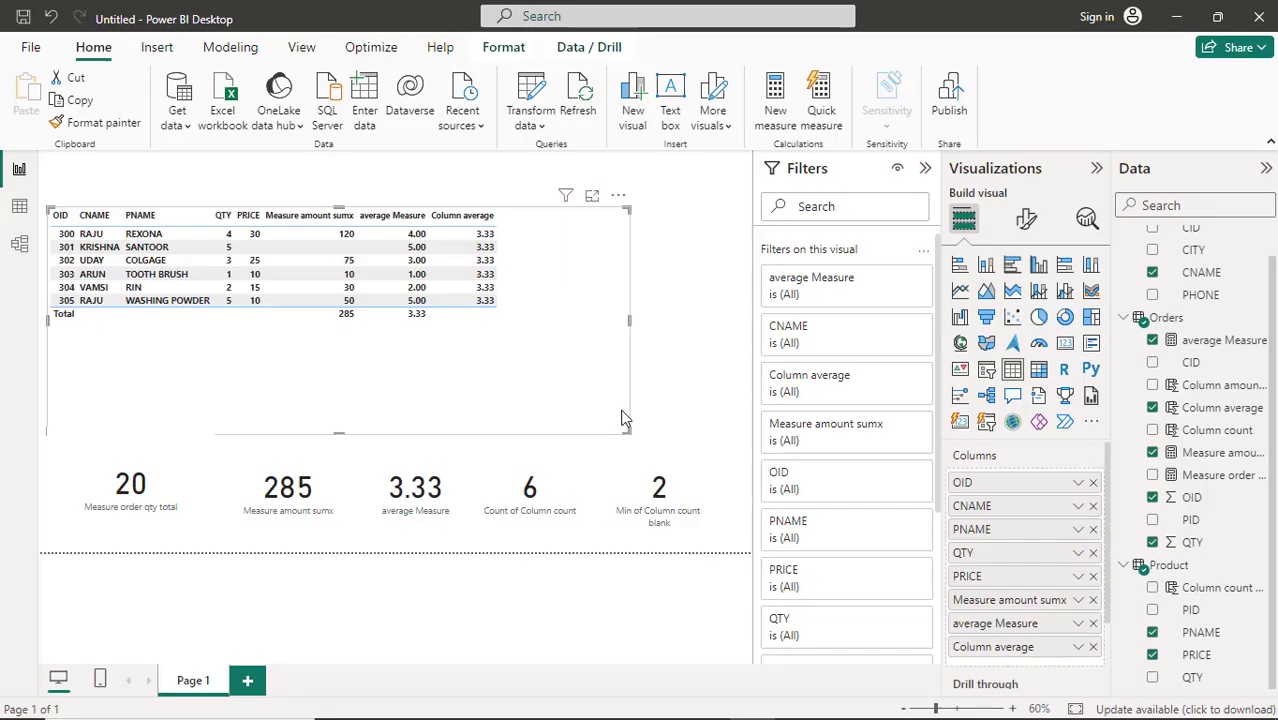
key(alt+Tab)
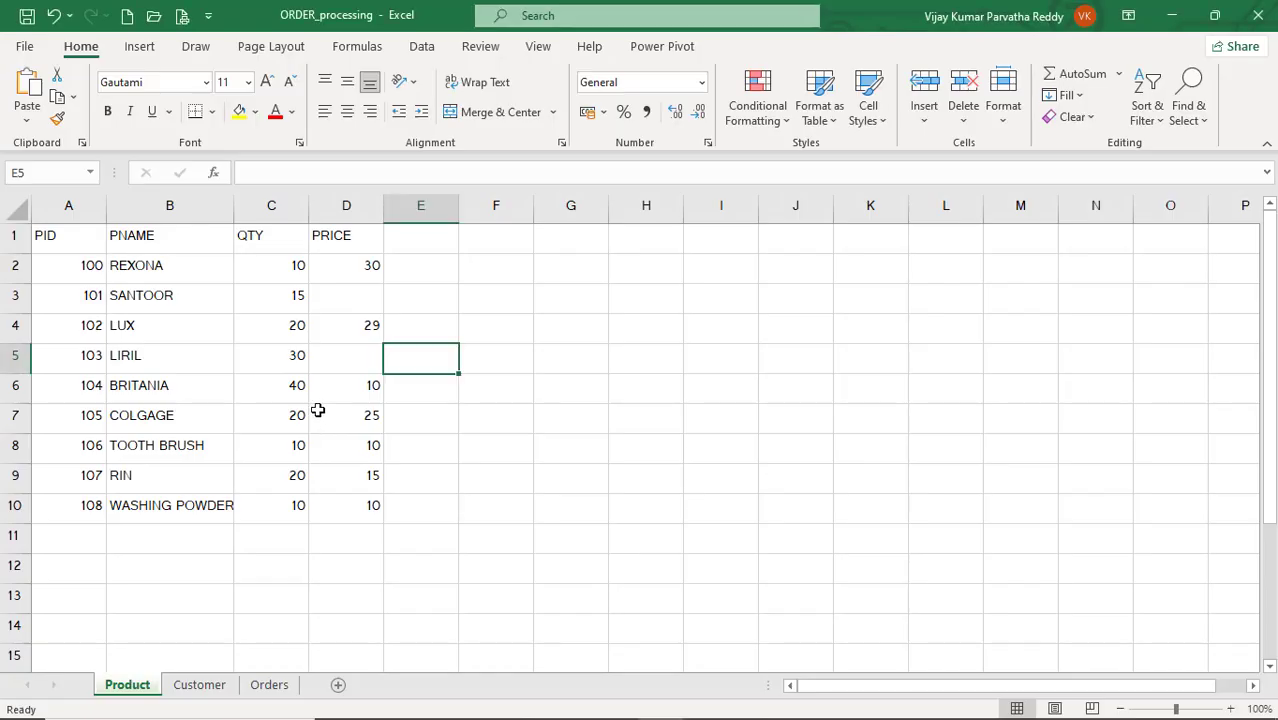
click(360, 296)
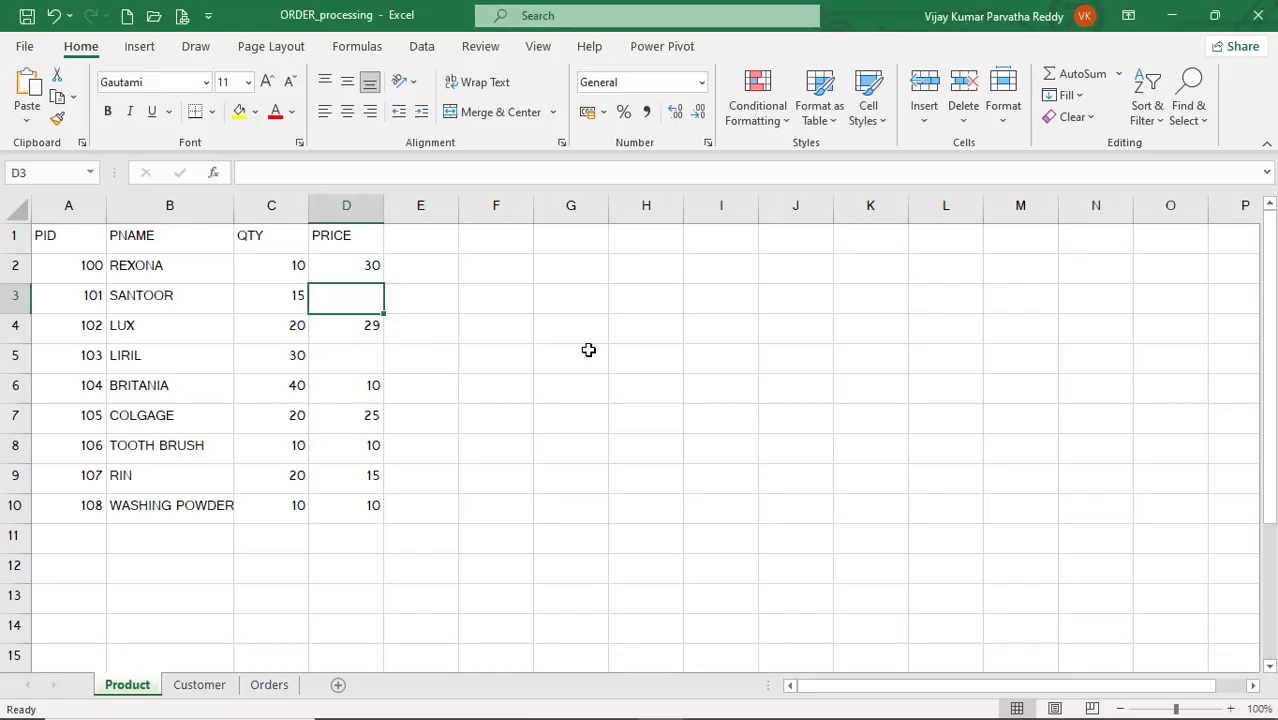
text(10)
key(Return)
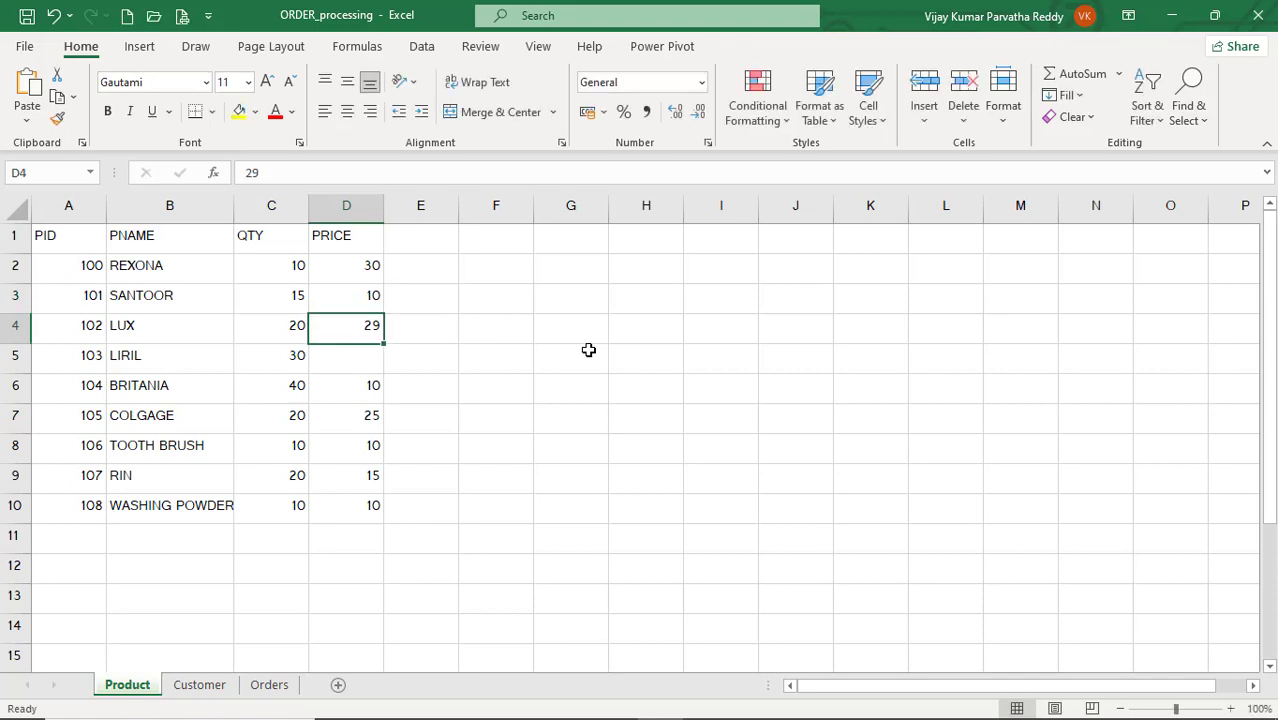
key(Return)
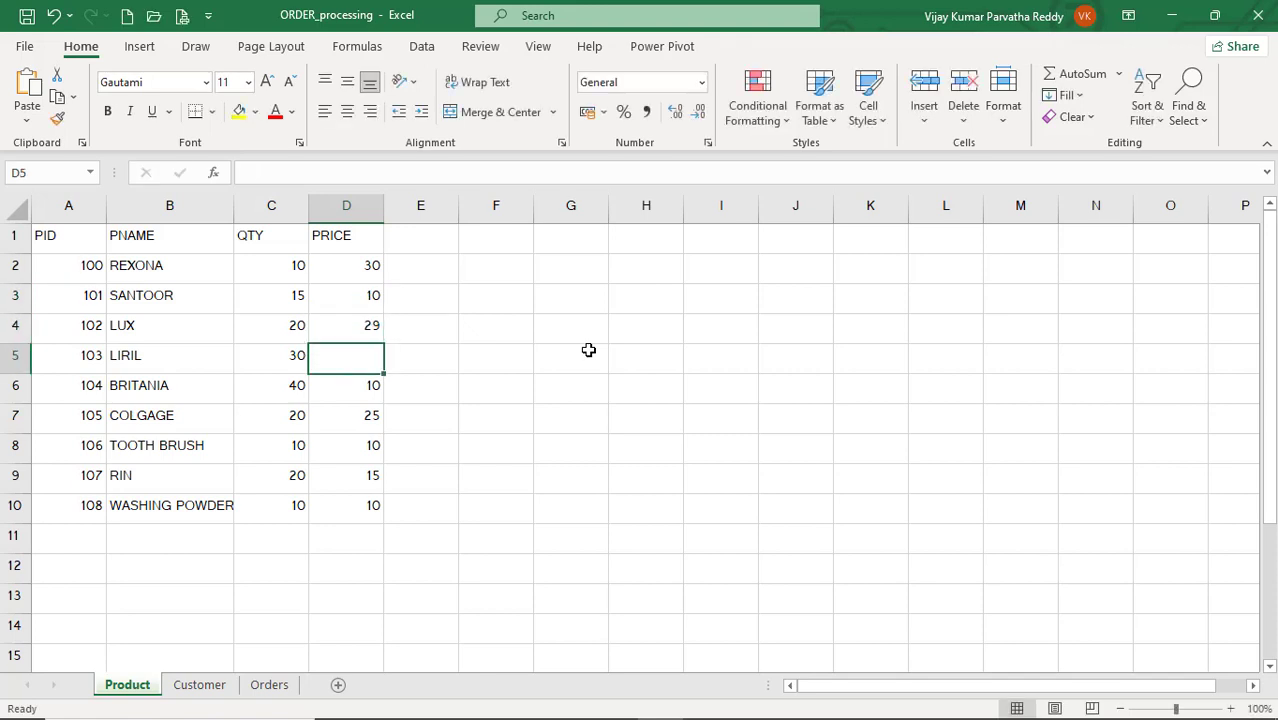
text(30)
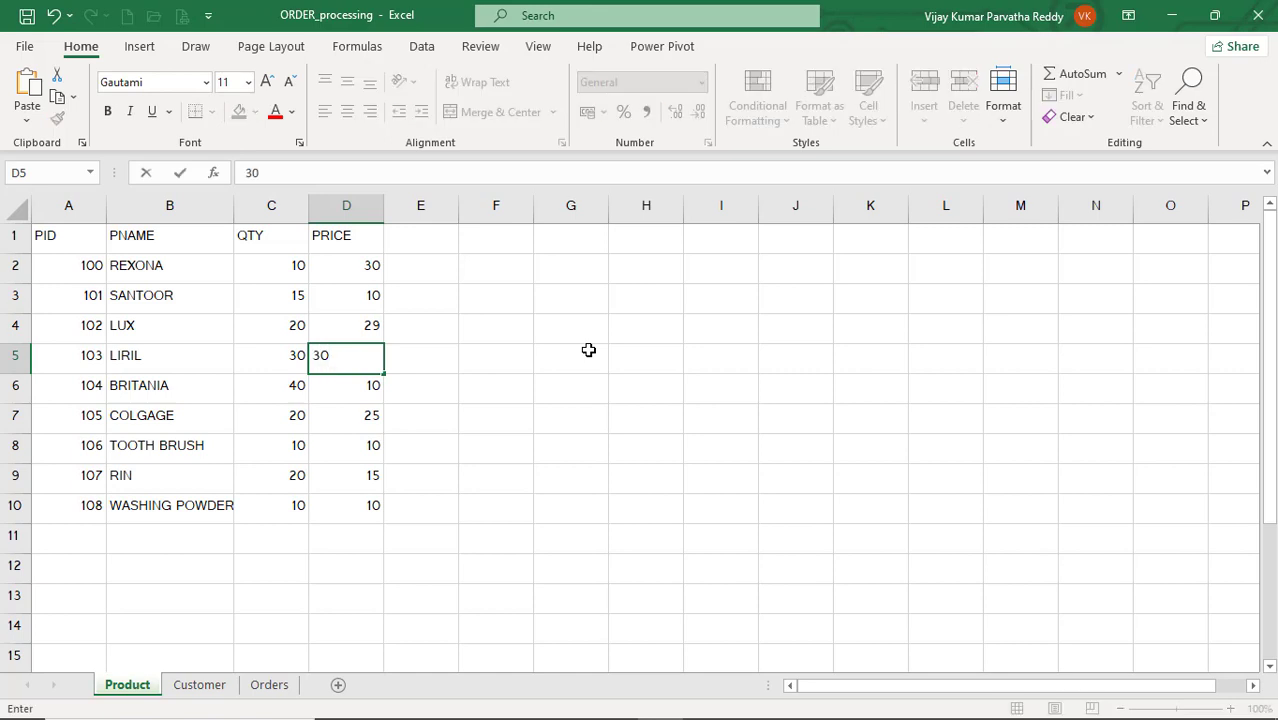
key(Return)
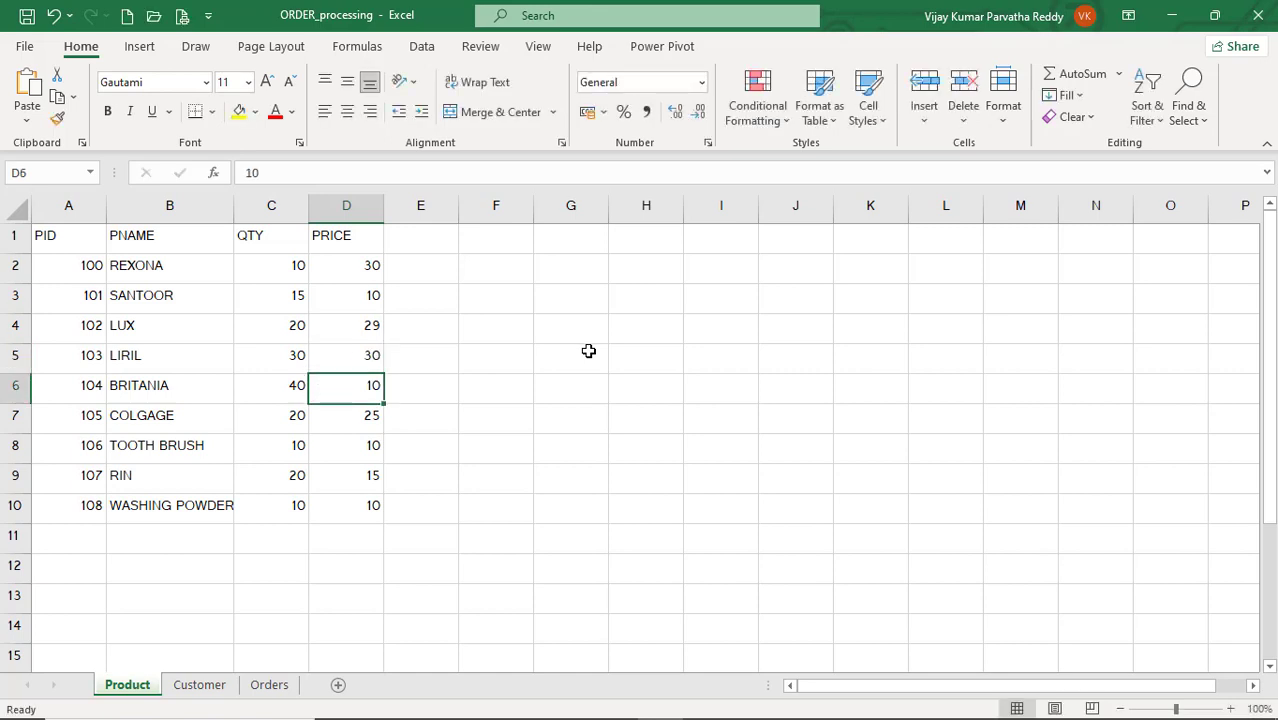
Refresh the Product table's data in Power BI Desktop, and bring up the Aggregation functions slide
key(alt+Tab)
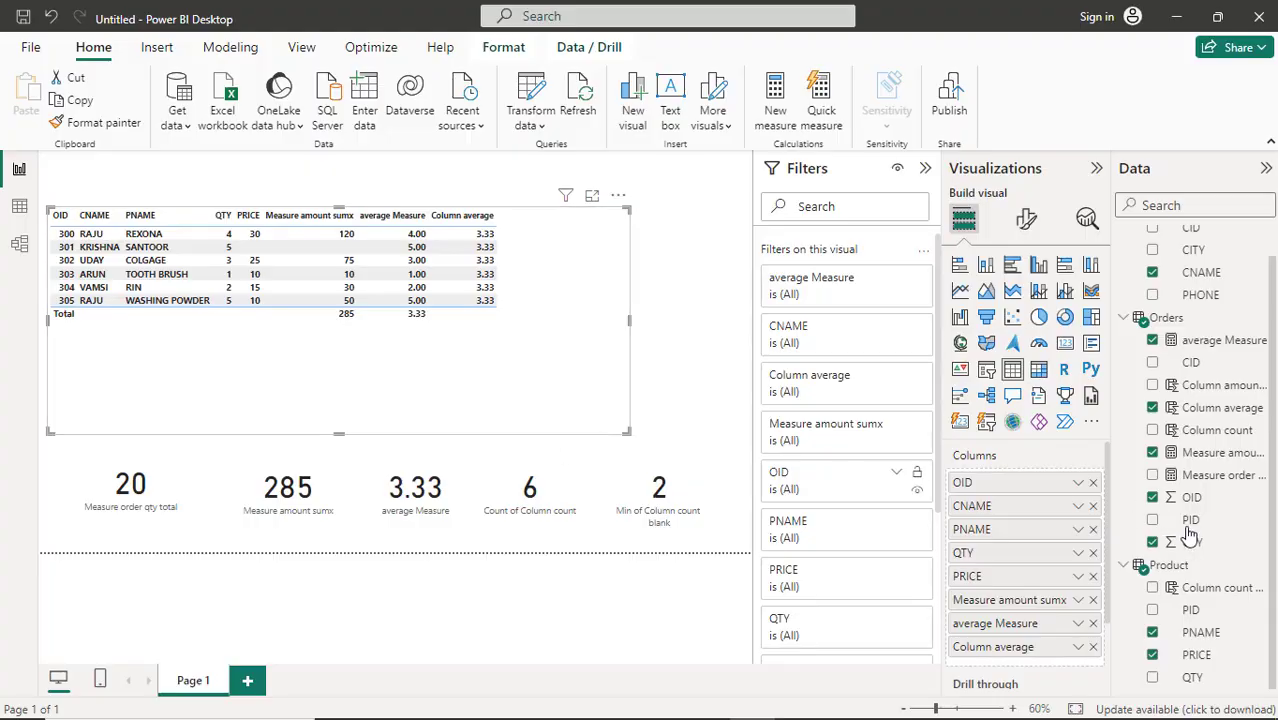
right_click(1182, 571)
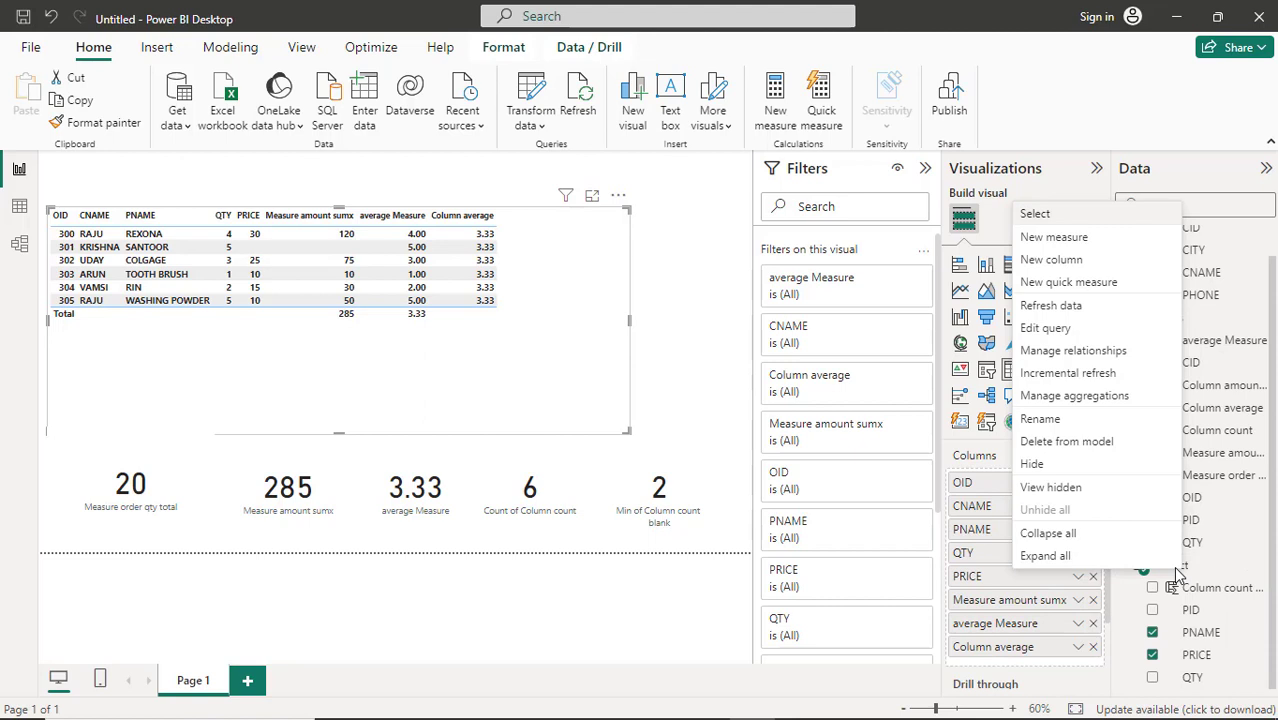
click(1063, 310)
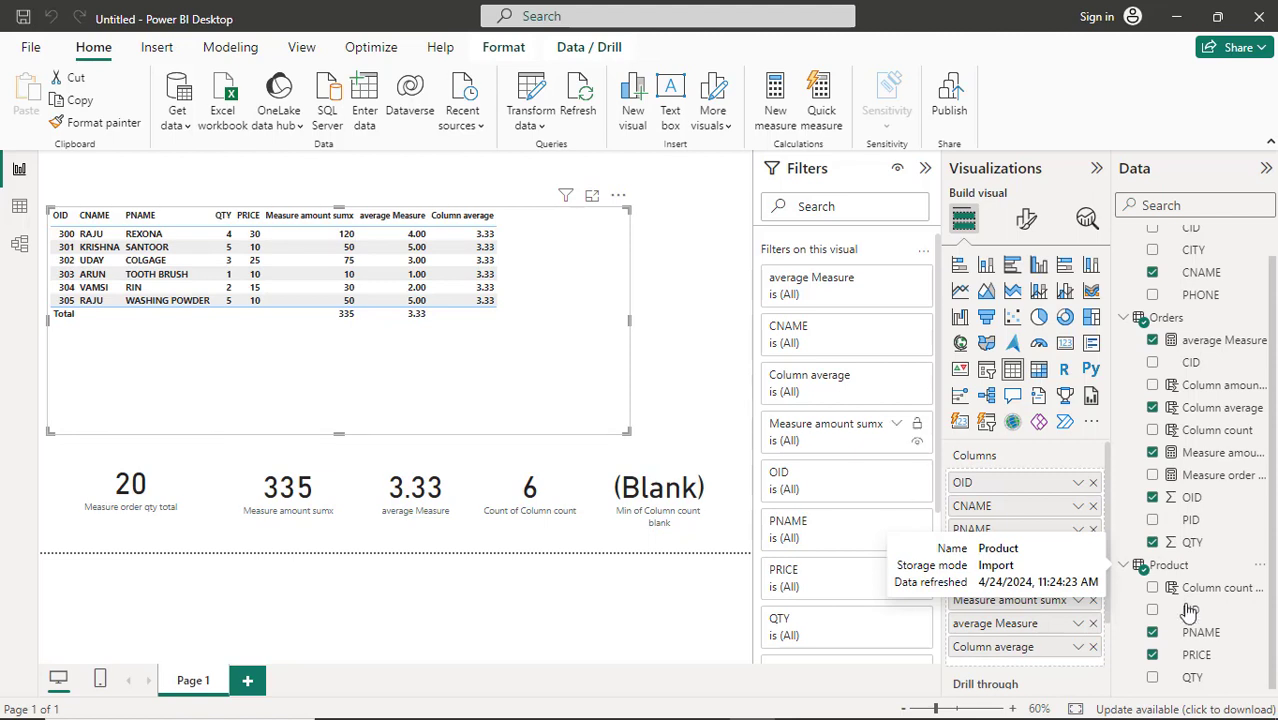
key(alt+Tab)
key(alt+Tab)
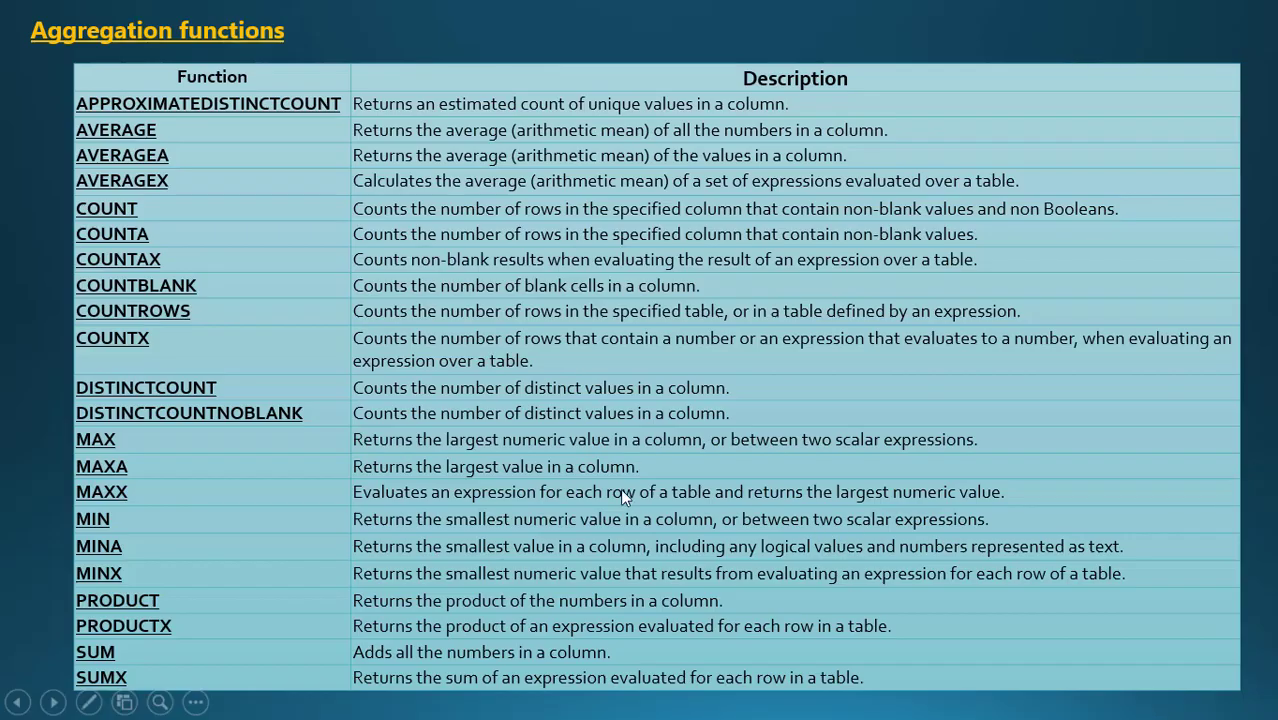
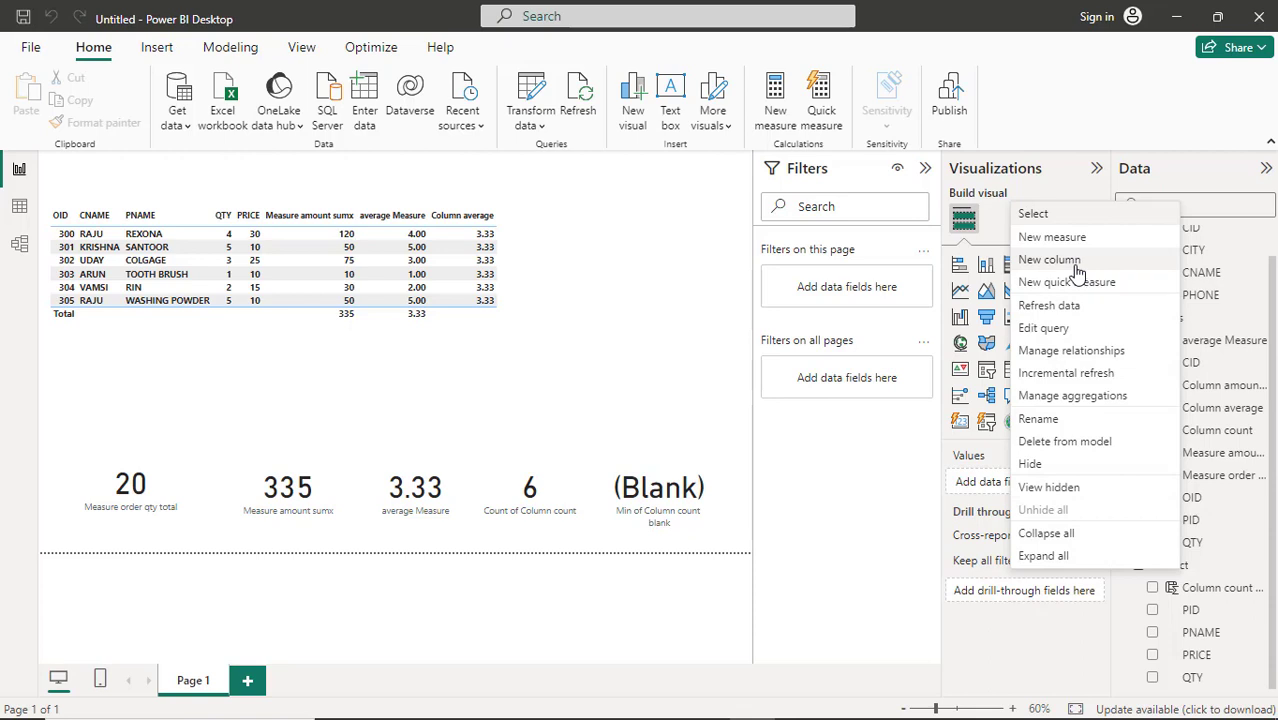
Create a calculated column named "Column product qty" in Power BI's Product table and begin its formula with the PRODUCT function
click(1050, 260)
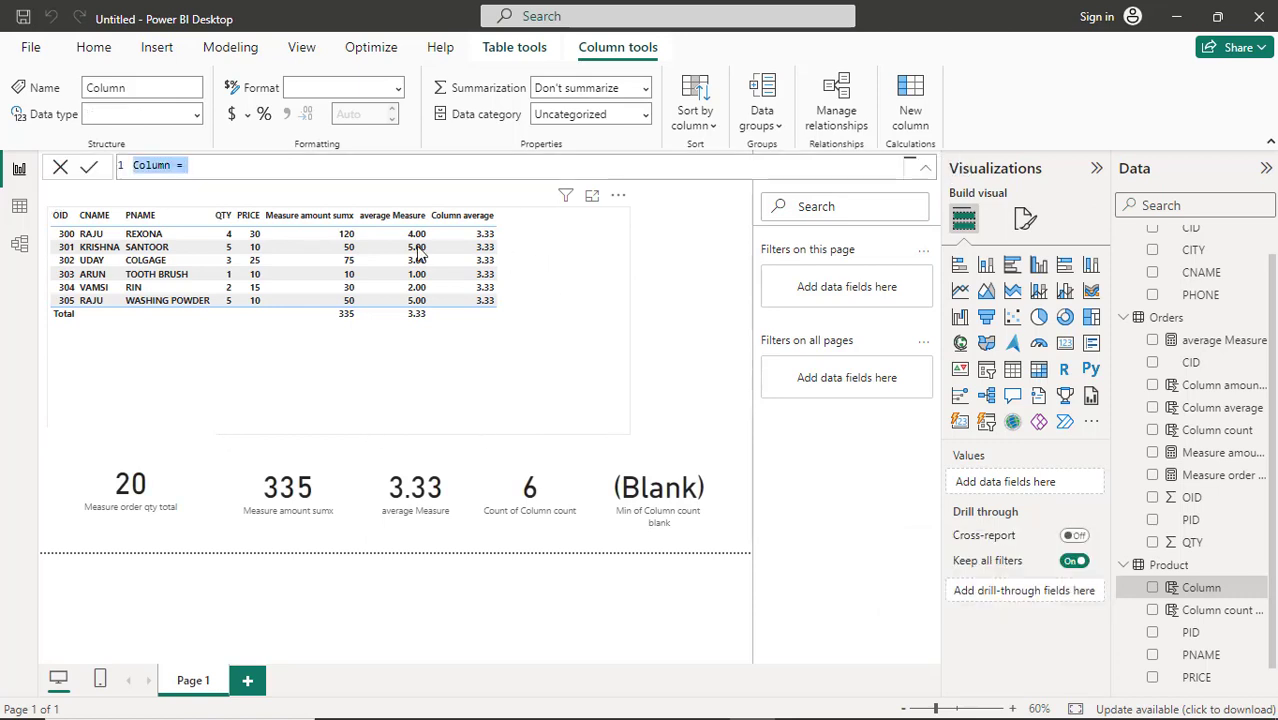
click(264, 170)
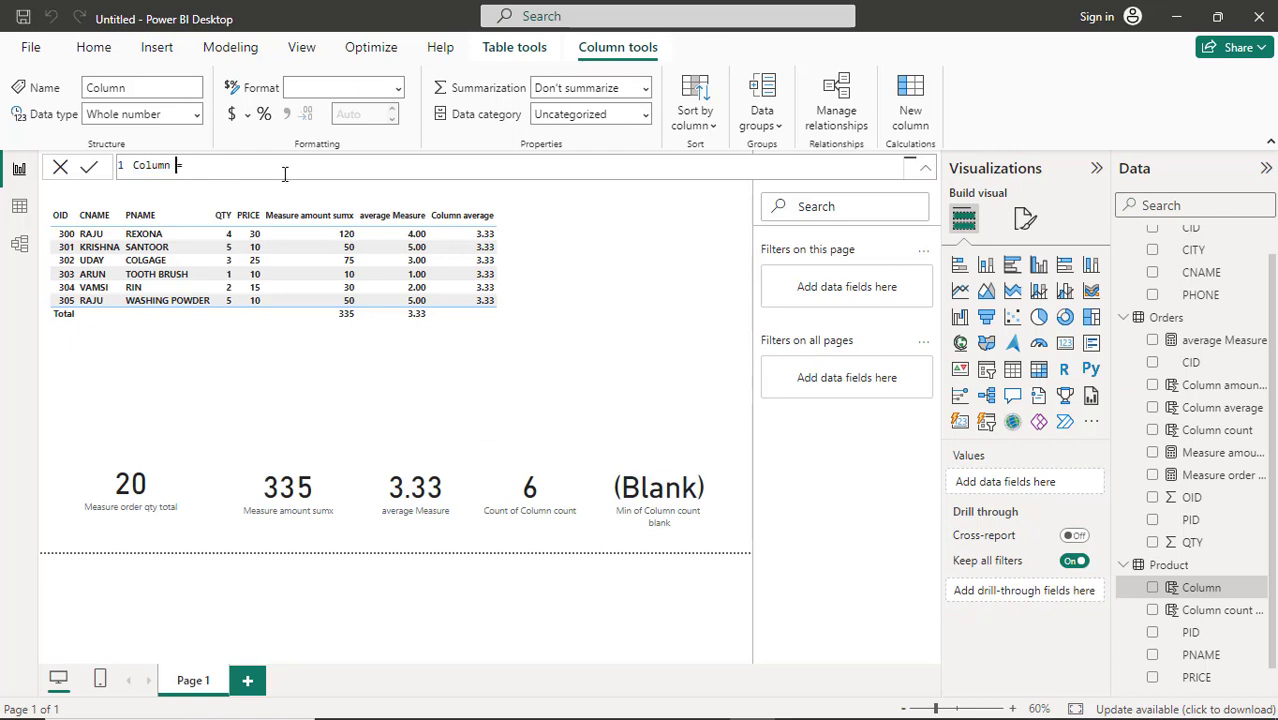
text(pro)
text(pro)
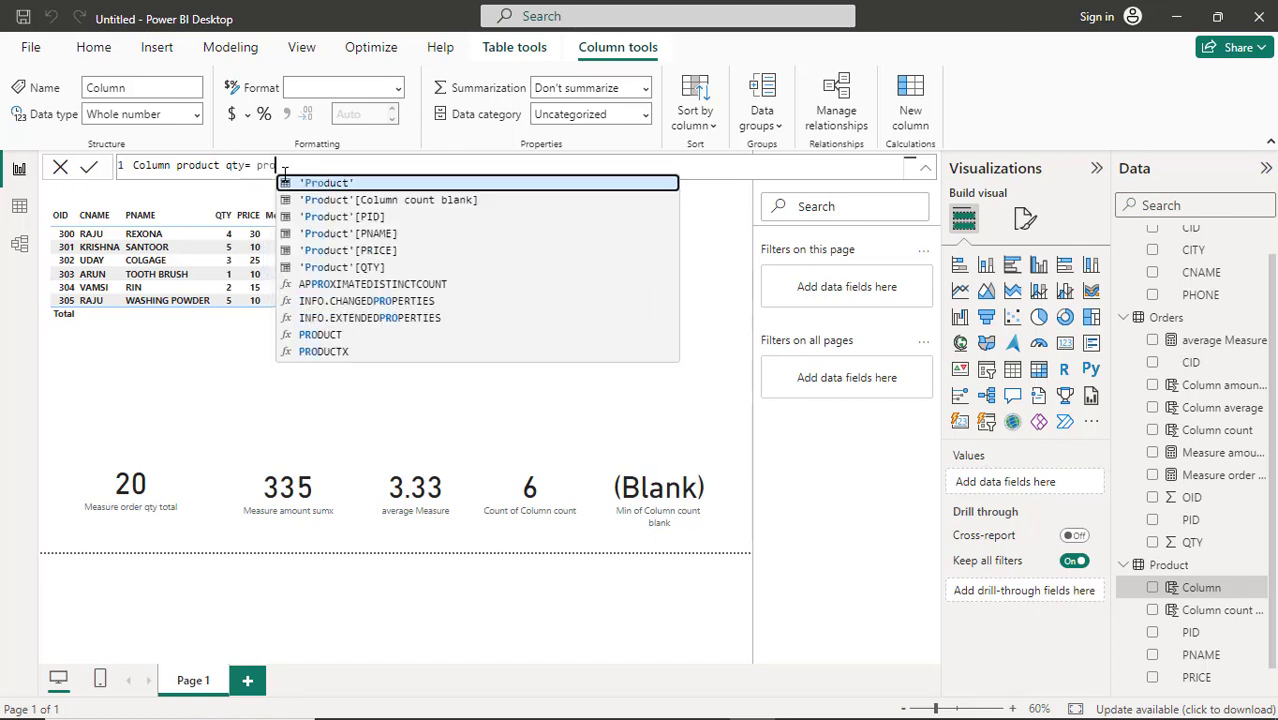
key(Down)
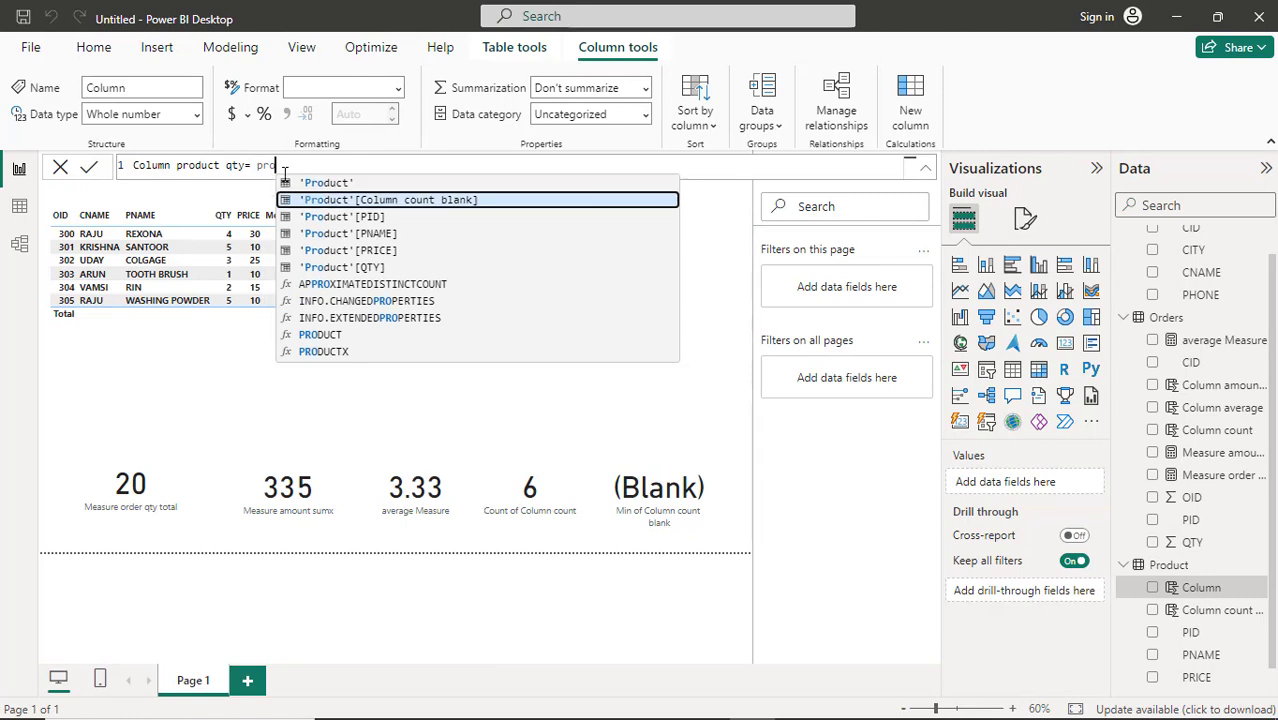
key(Up)
key(Down)
key(Down)
key(Down)
key(Down)
key(Down)
key(Down)
key(Down)
key(Down)
key(Down)
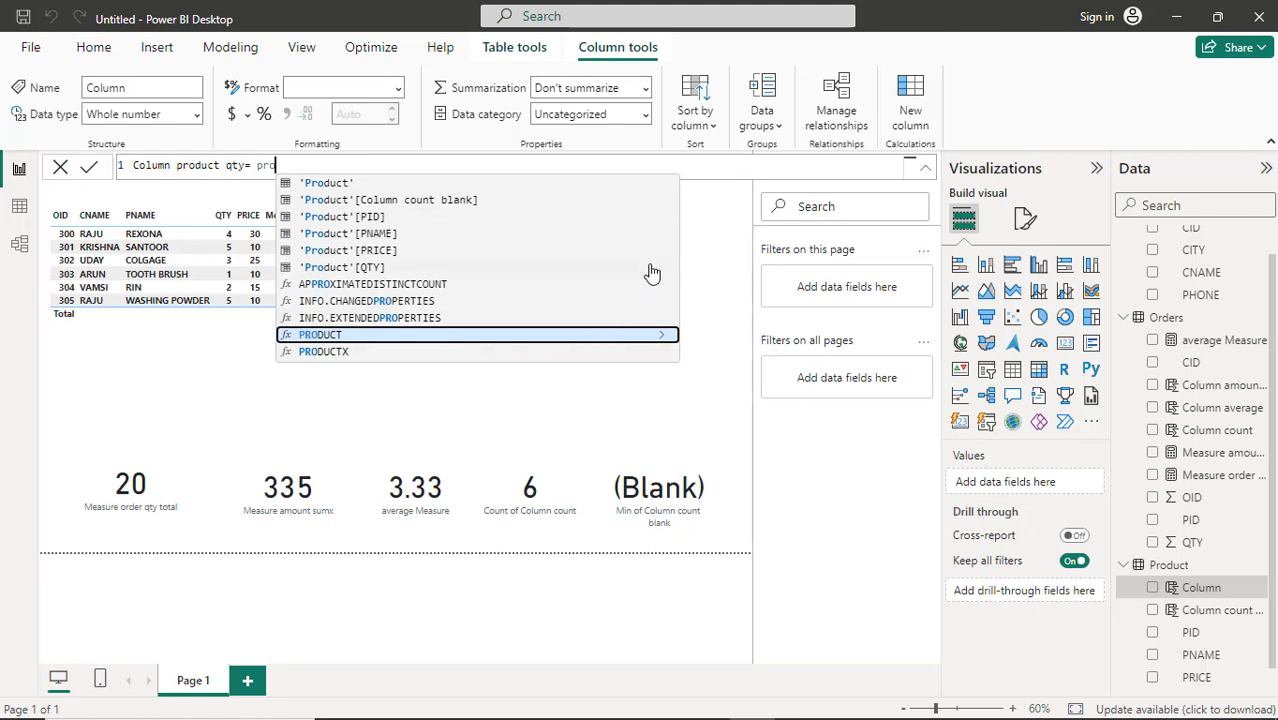
key(Tab)
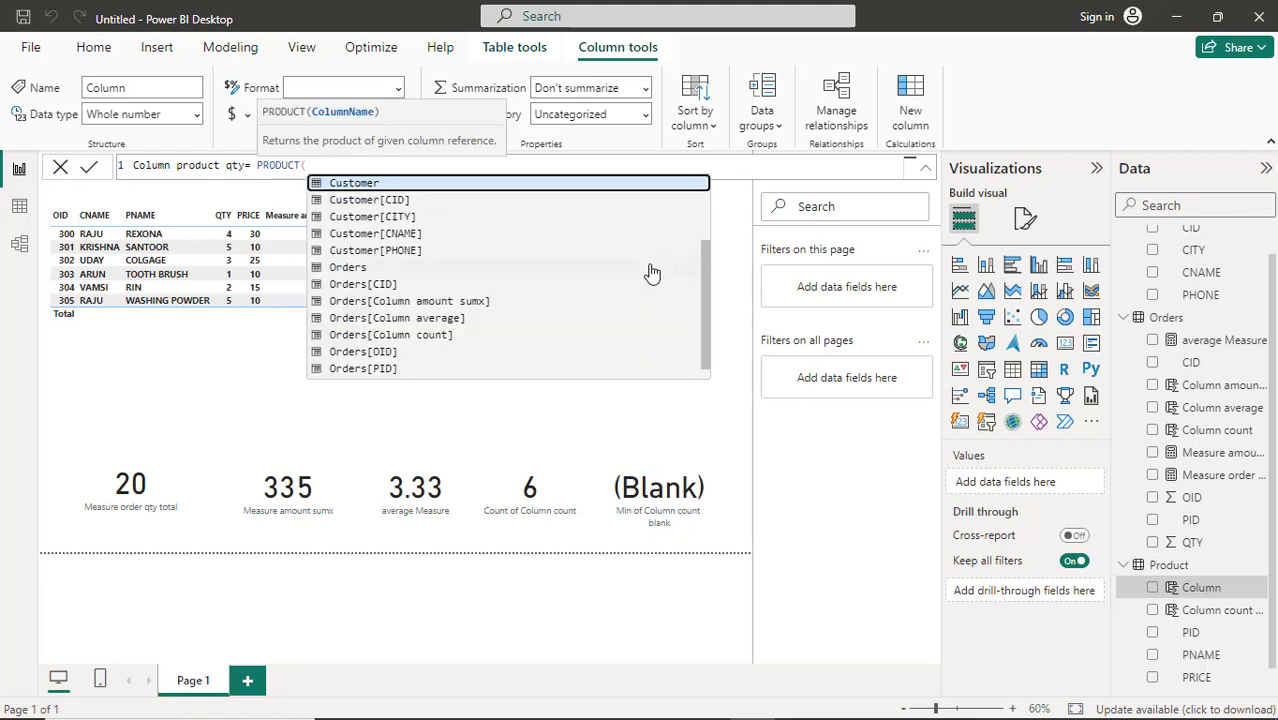
Complete the "Column product qty" formula with 'Product'[QTY] as the argument of PRODUCT and commit it
key(Down)
key(Down)
key(Down)
key(Down)
key(Down)
key(Down)
key(Down)
key(Down)
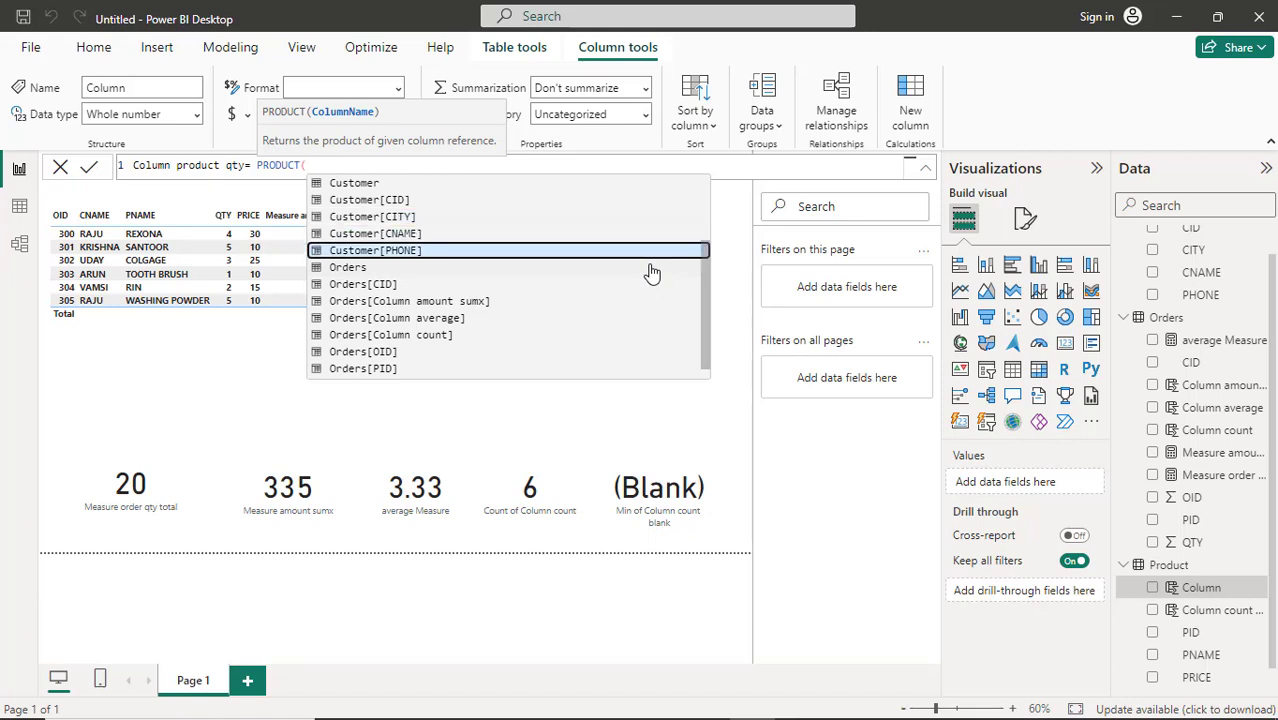
key(Down)
key(Down)
key(Down)
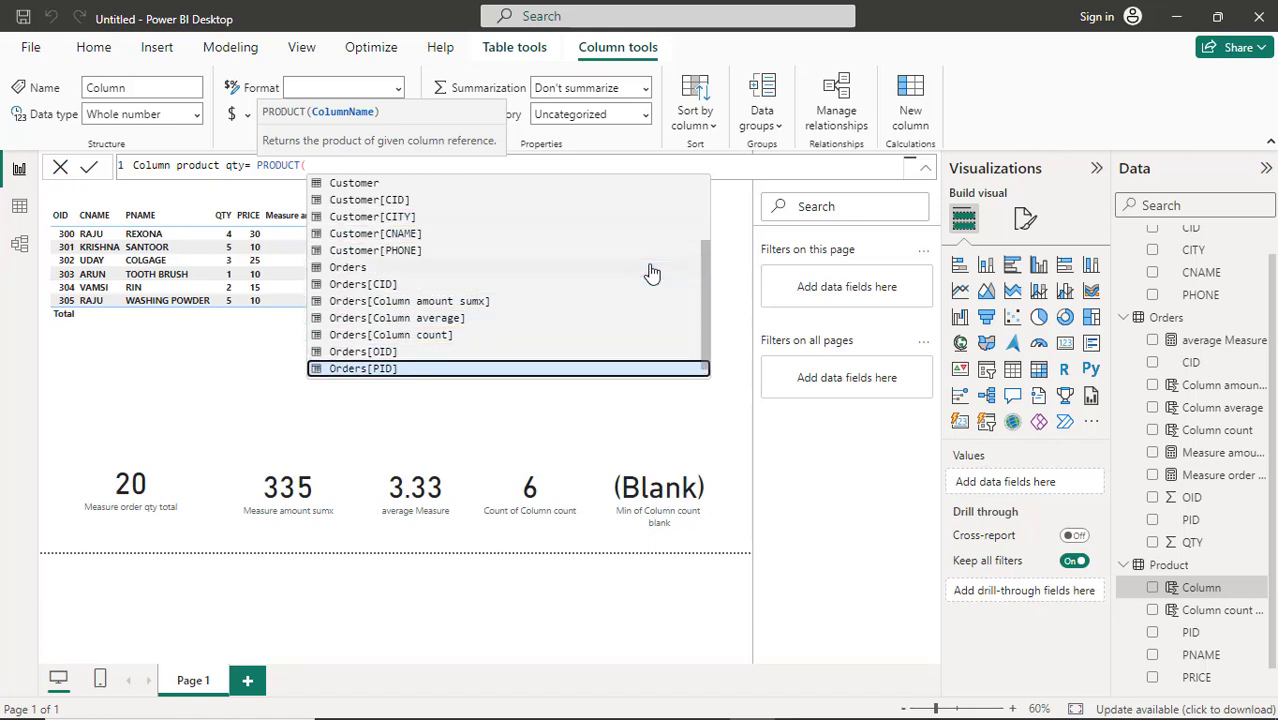
key(Down)
key(Up)
key(Up)
key(Up)
key(Up)
key(Up)
key(Up)
key(Up)
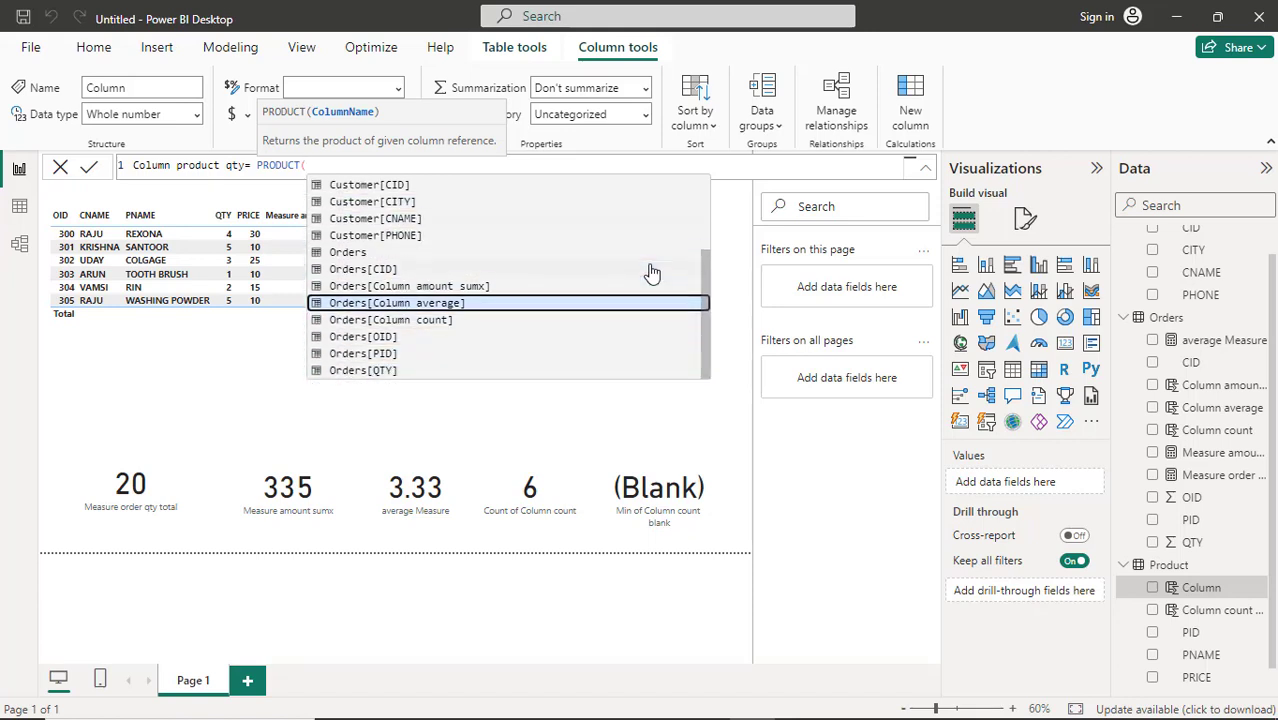
key(Up)
key(Up)
key(Up)
key(Up)
key(Up)
key(Up)
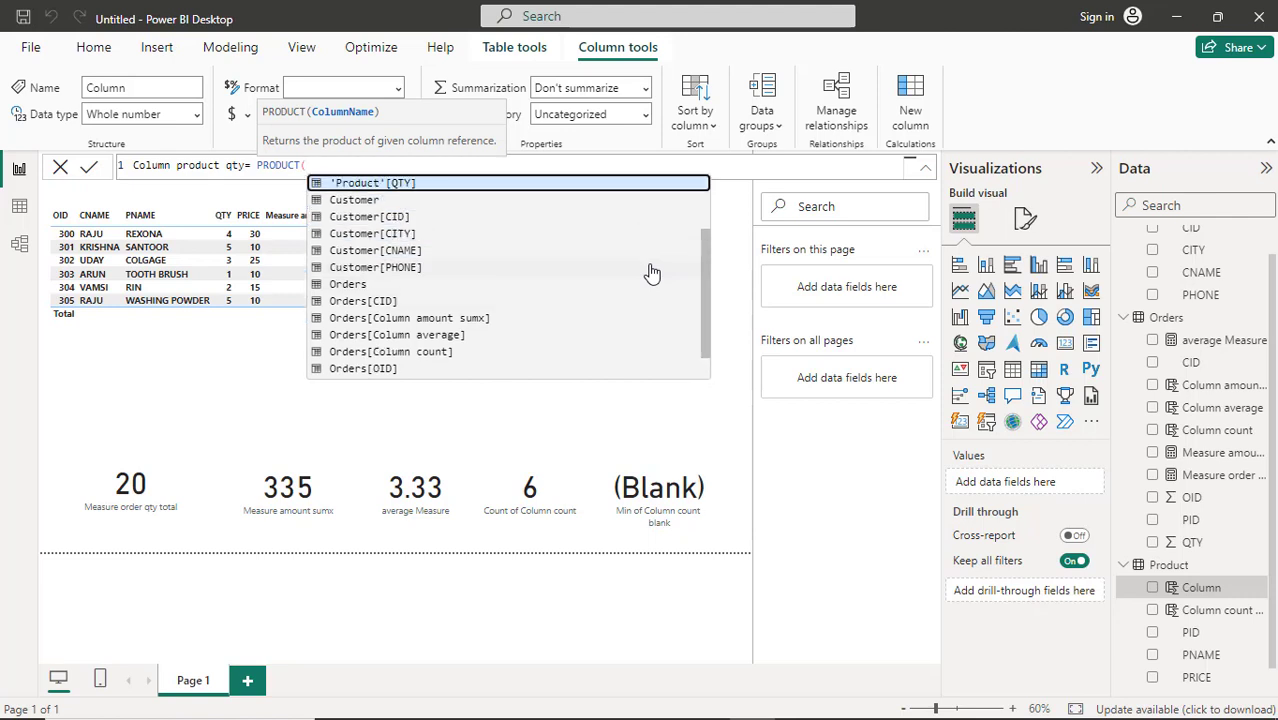
key(Up)
key(Down)
key(Tab)
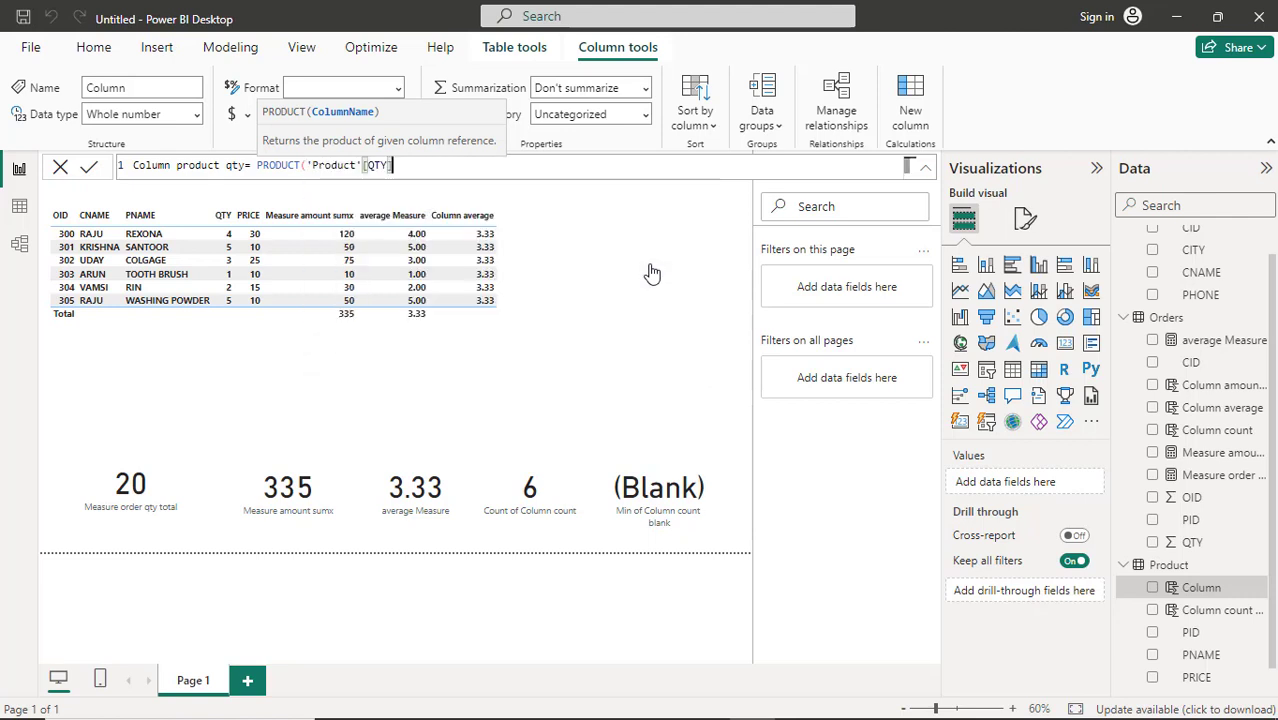
text())
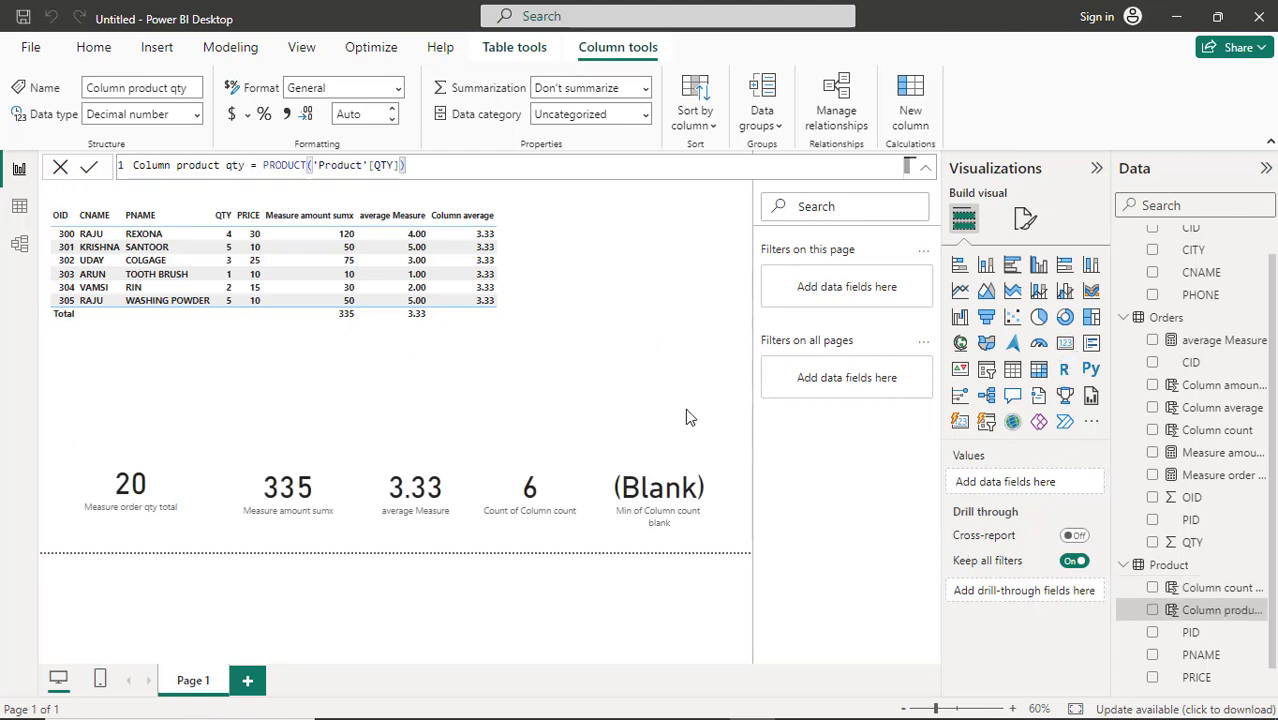
Add a new card to the report page showing "Column product qty"
click(1065, 345)
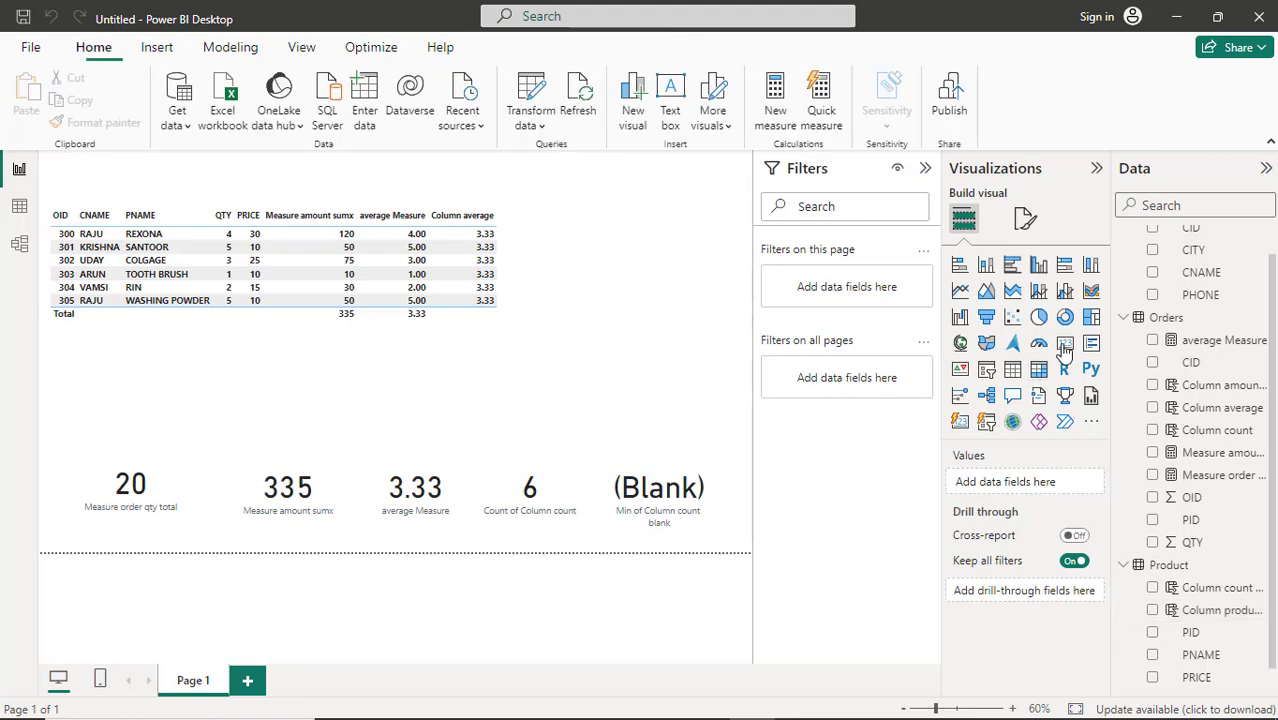
click(1065, 345)
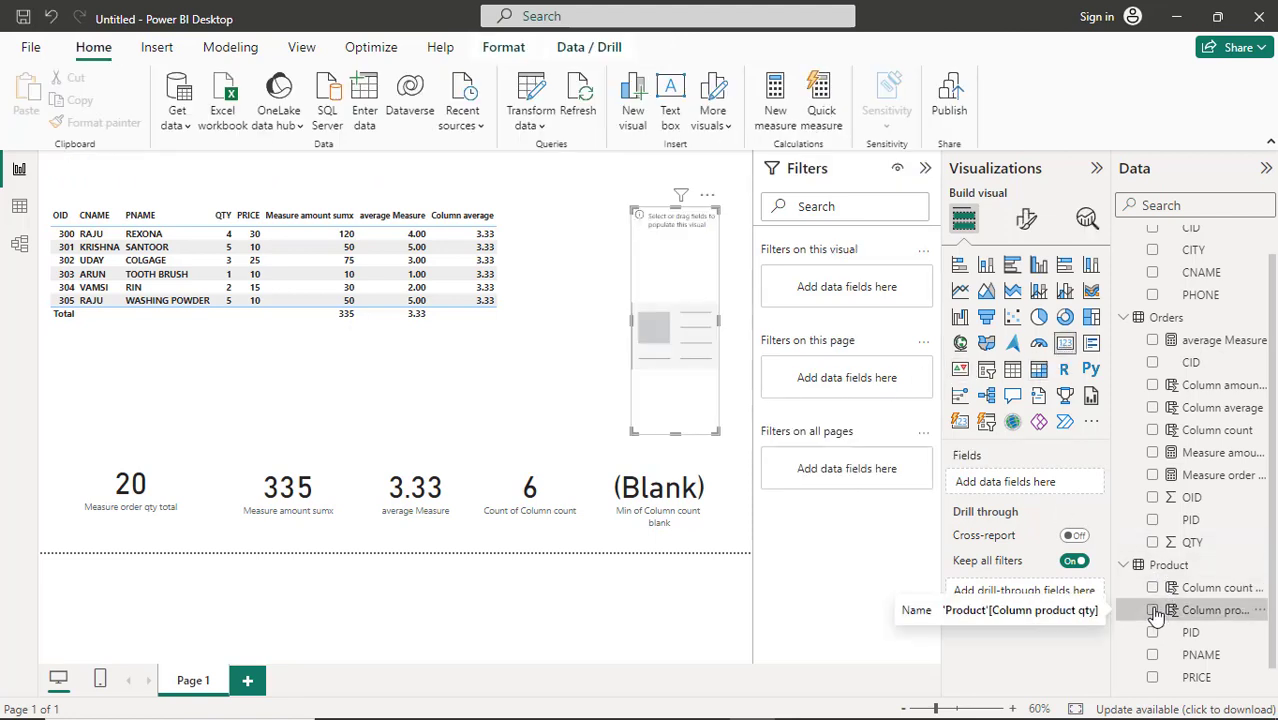
click(1153, 610)
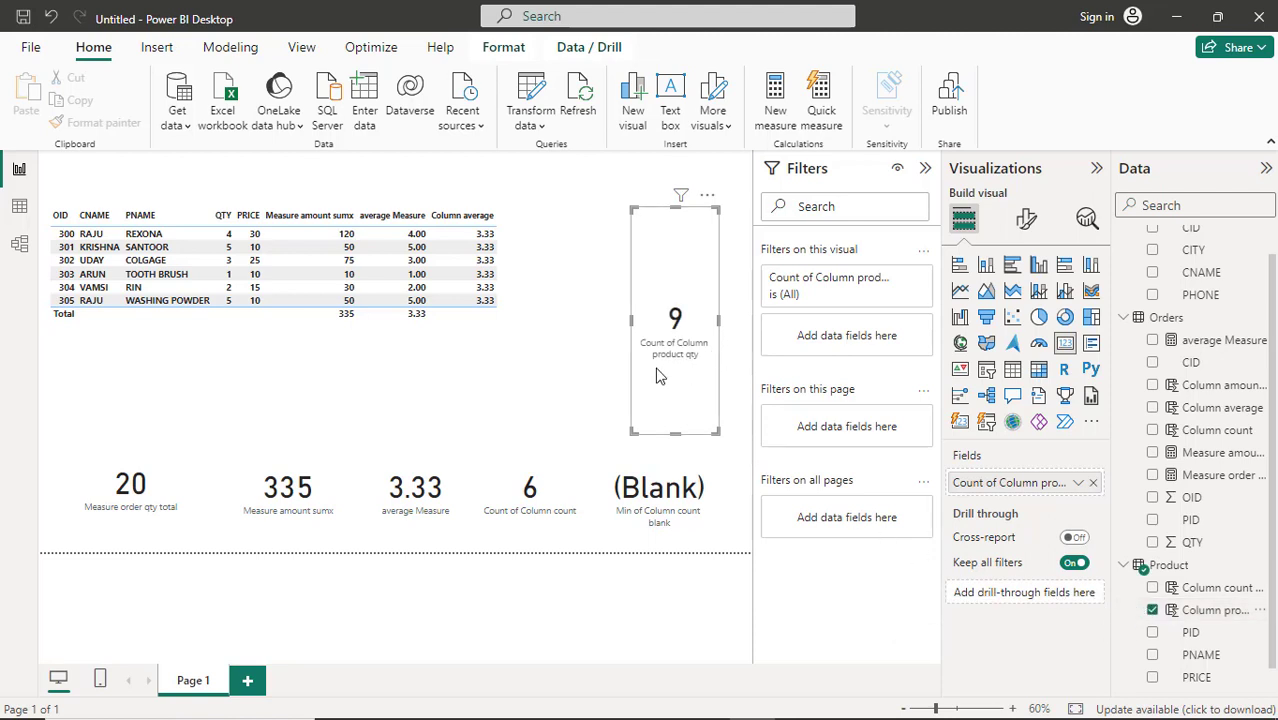
Widen the "Column product qty" card and try the Sum aggregation before setting it to Maximum
click(1080, 484)
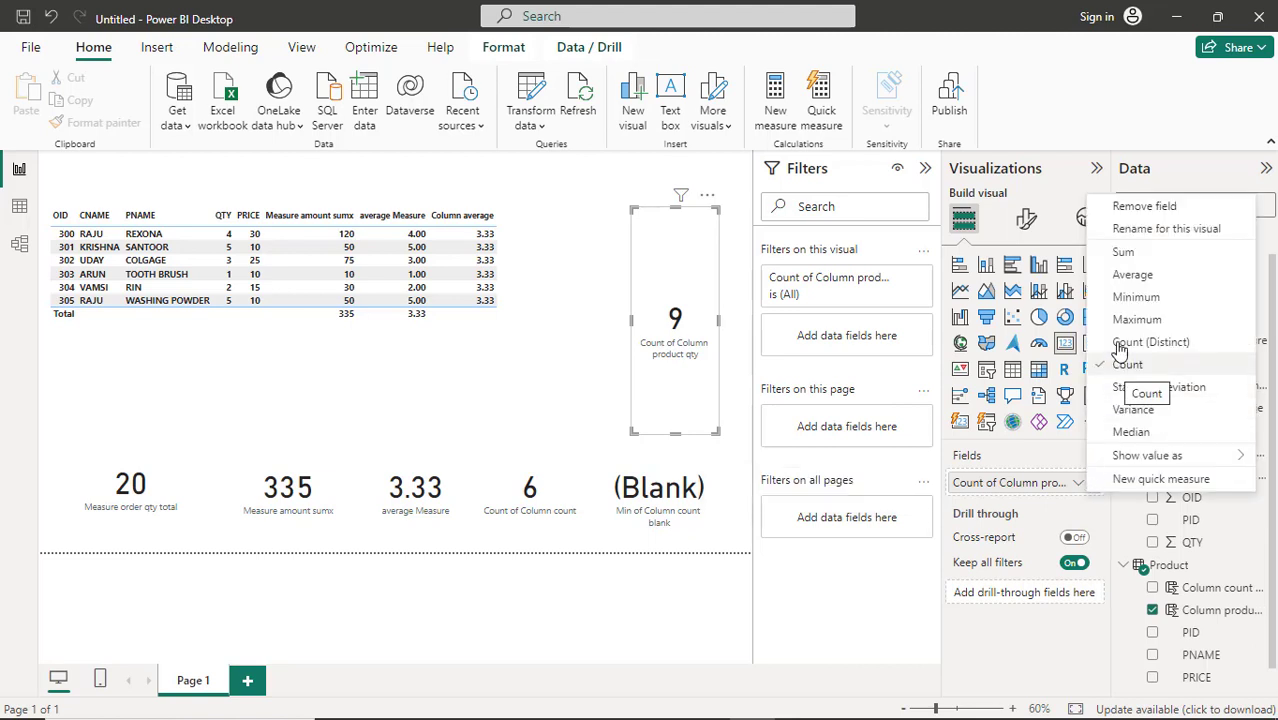
click(1122, 252)
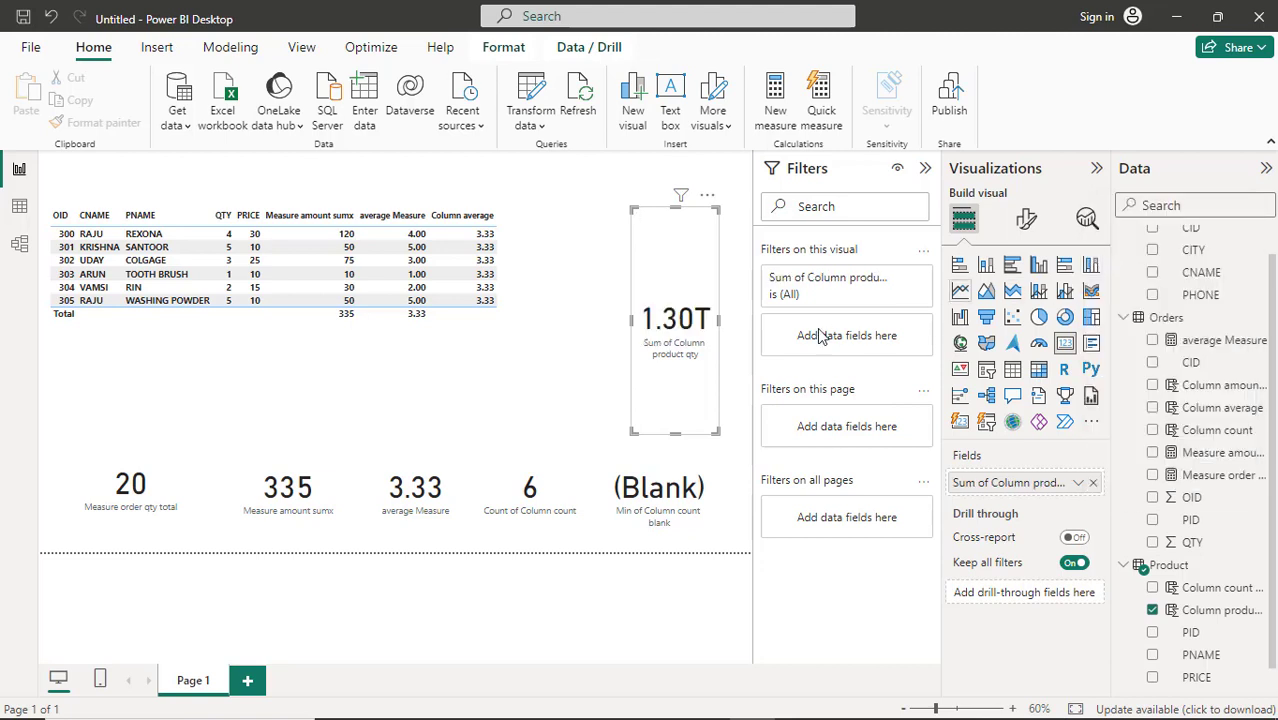
drag(618, 330, 606, 333)
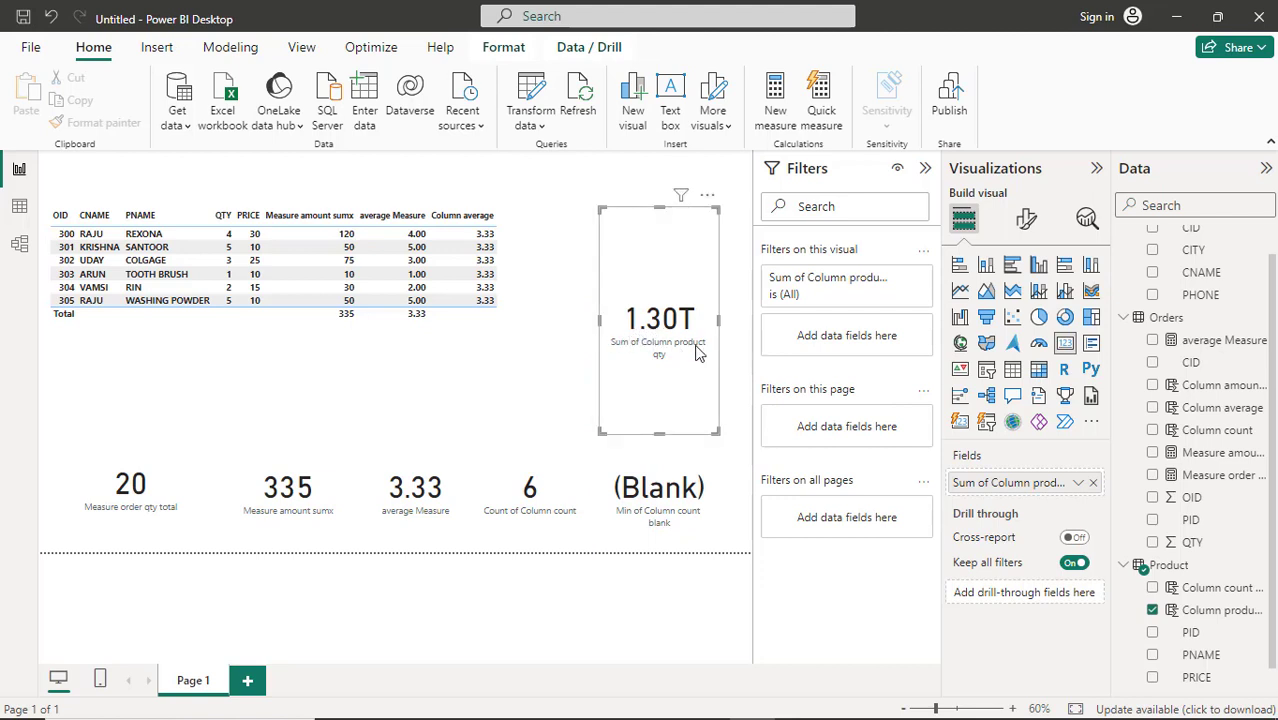
click(1079, 485)
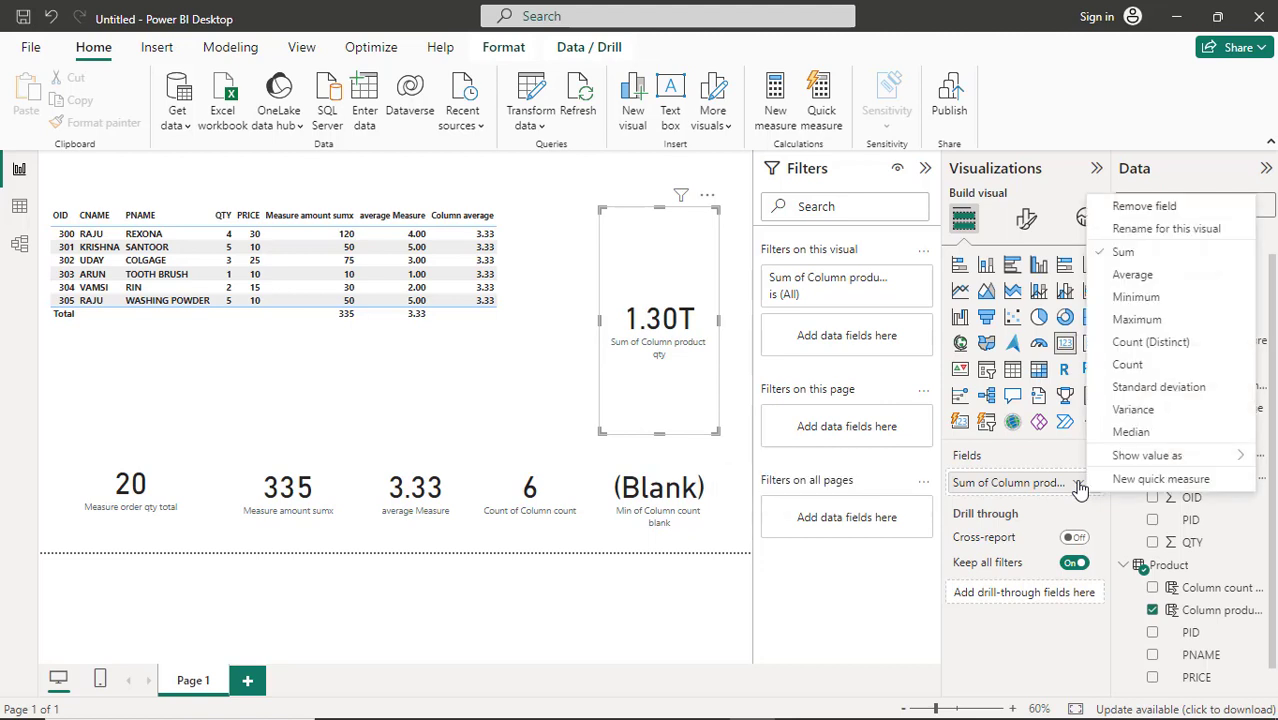
click(1137, 320)
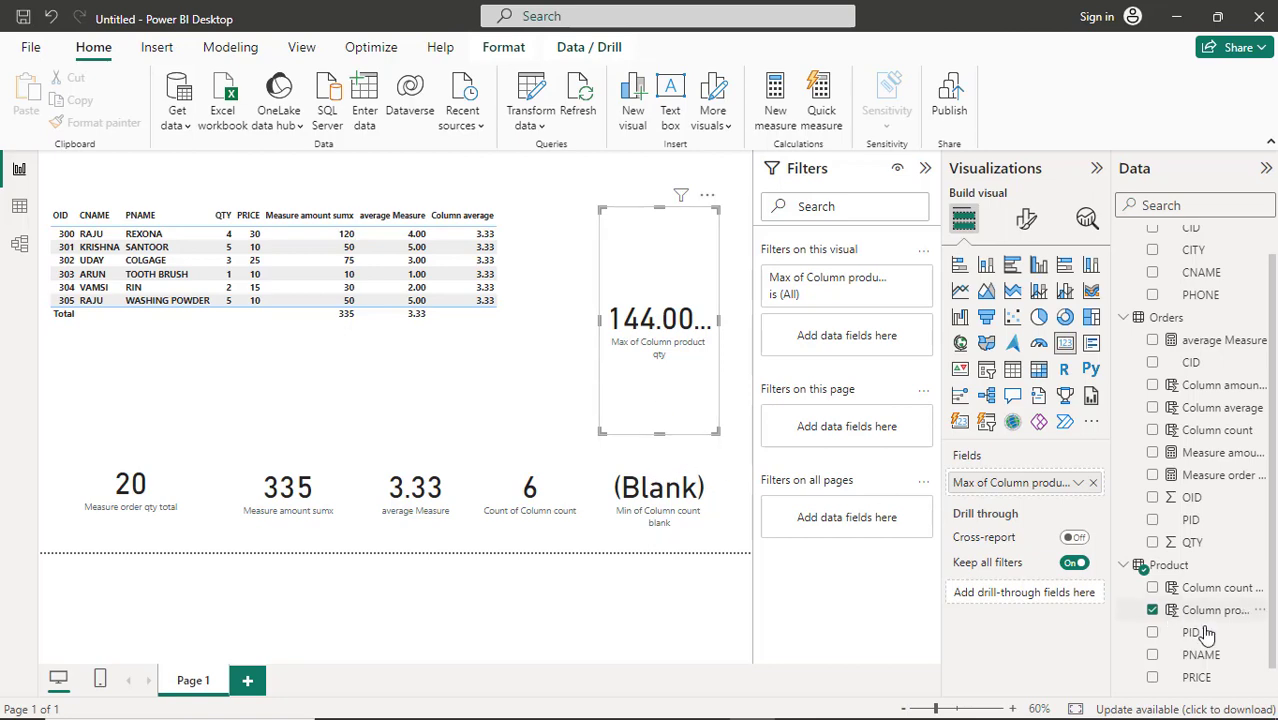
Switch to the ORDER_processing workbook in Excel and show its Product sheet
key(alt+Tab)
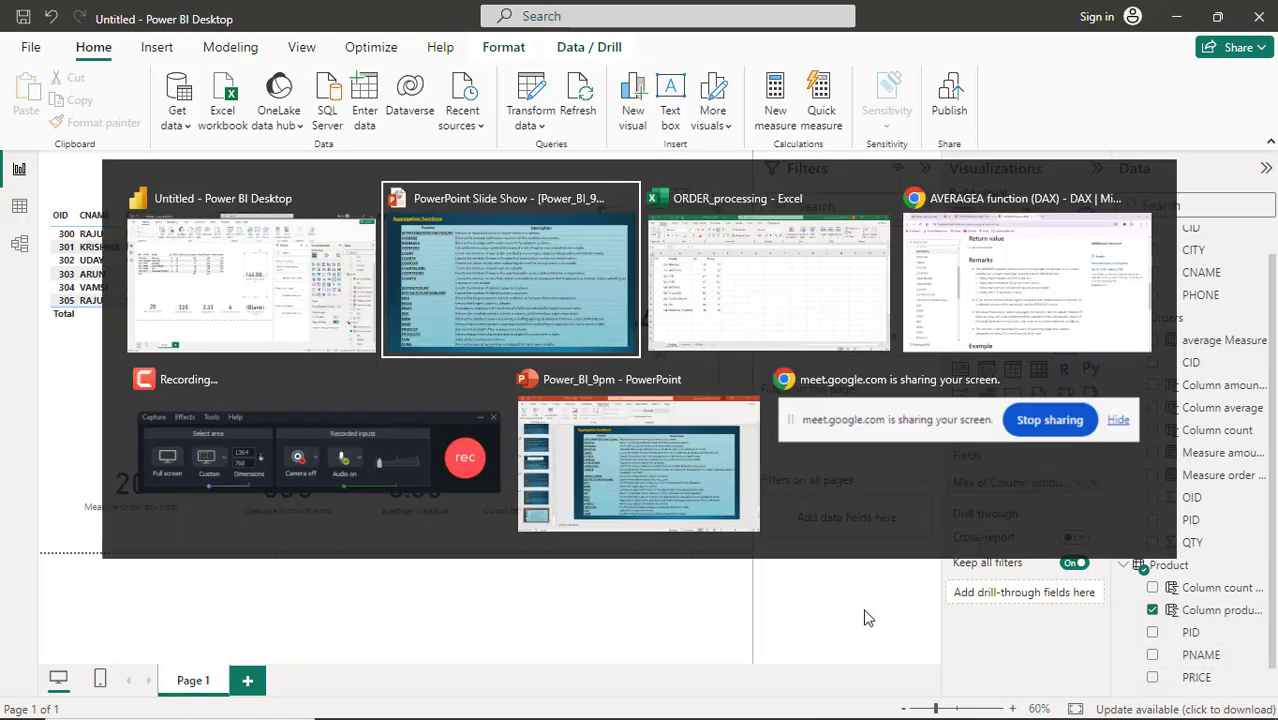
key(Tab)
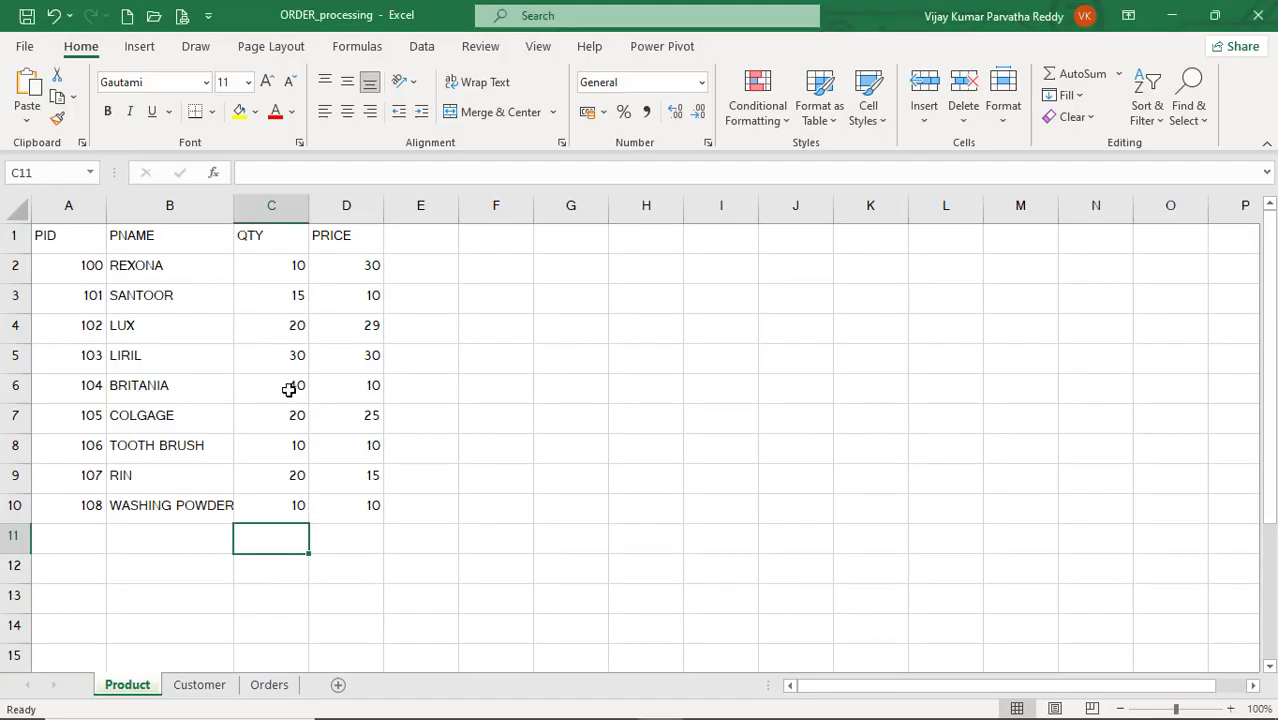
click(270, 685)
click(140, 685)
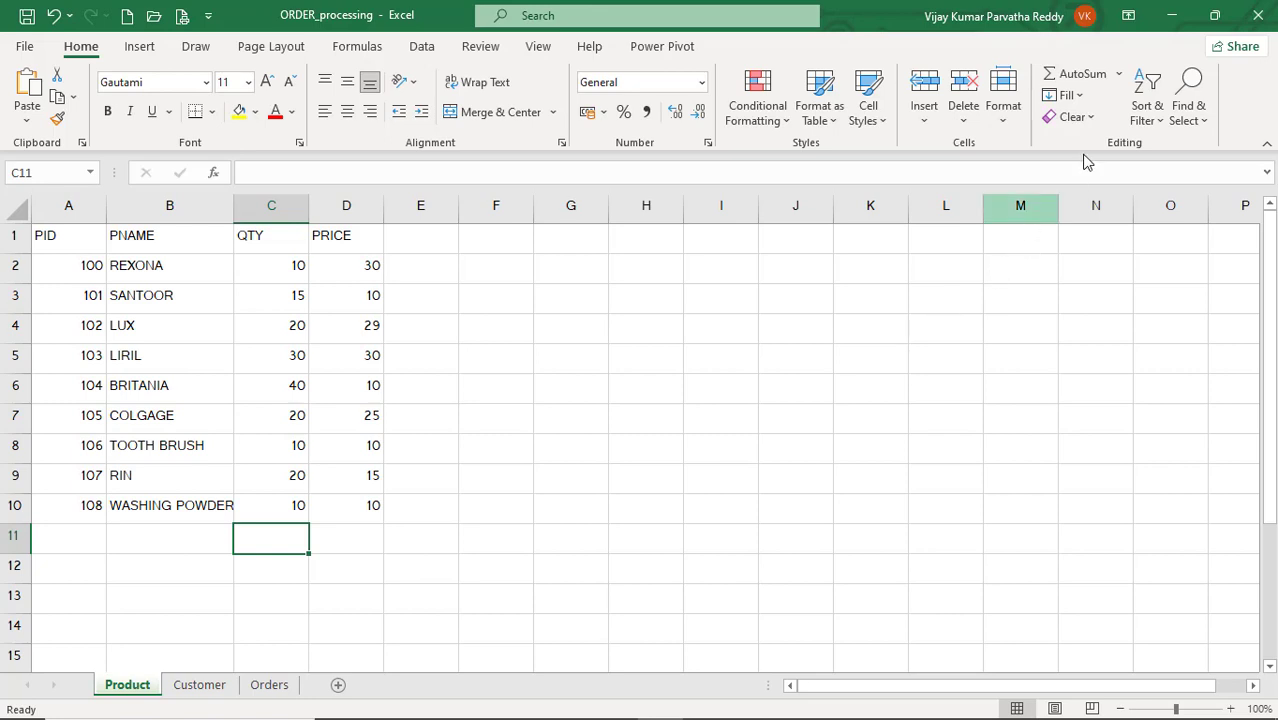
Sum the QTY values C2:C10 in cell C11 of the Product sheet
click(1119, 78)
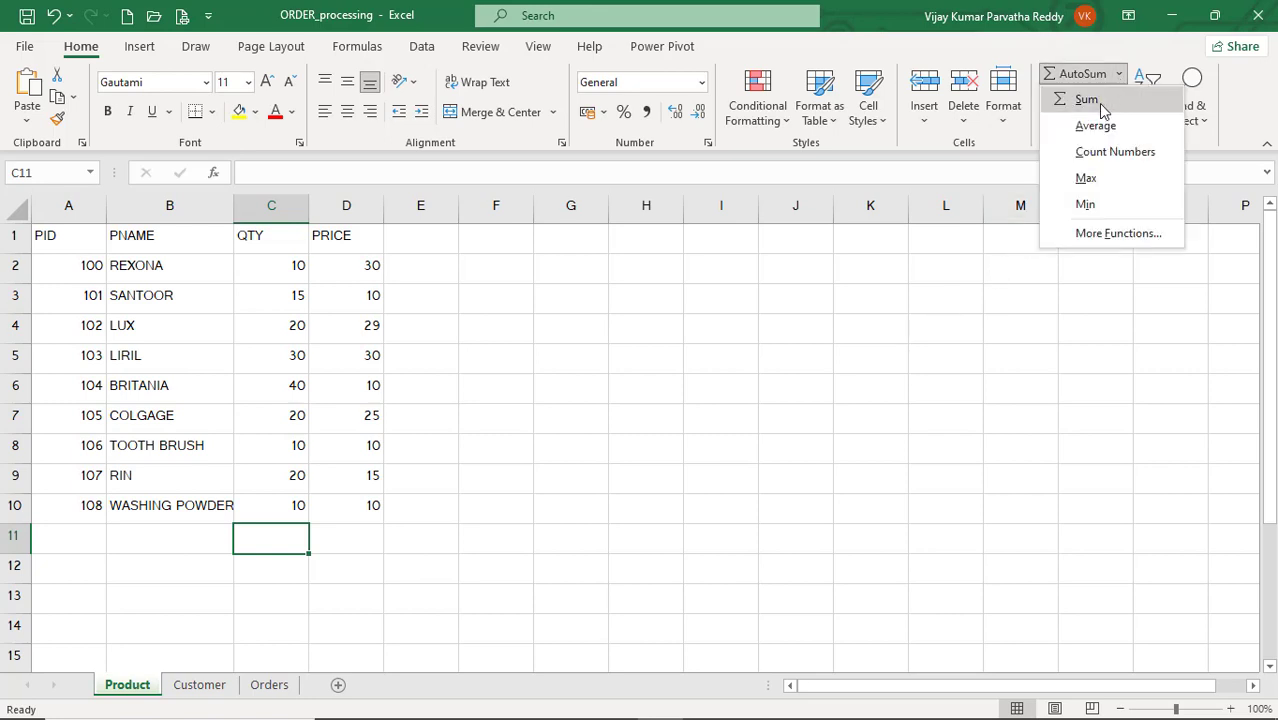
click(1093, 101)
key(Return)
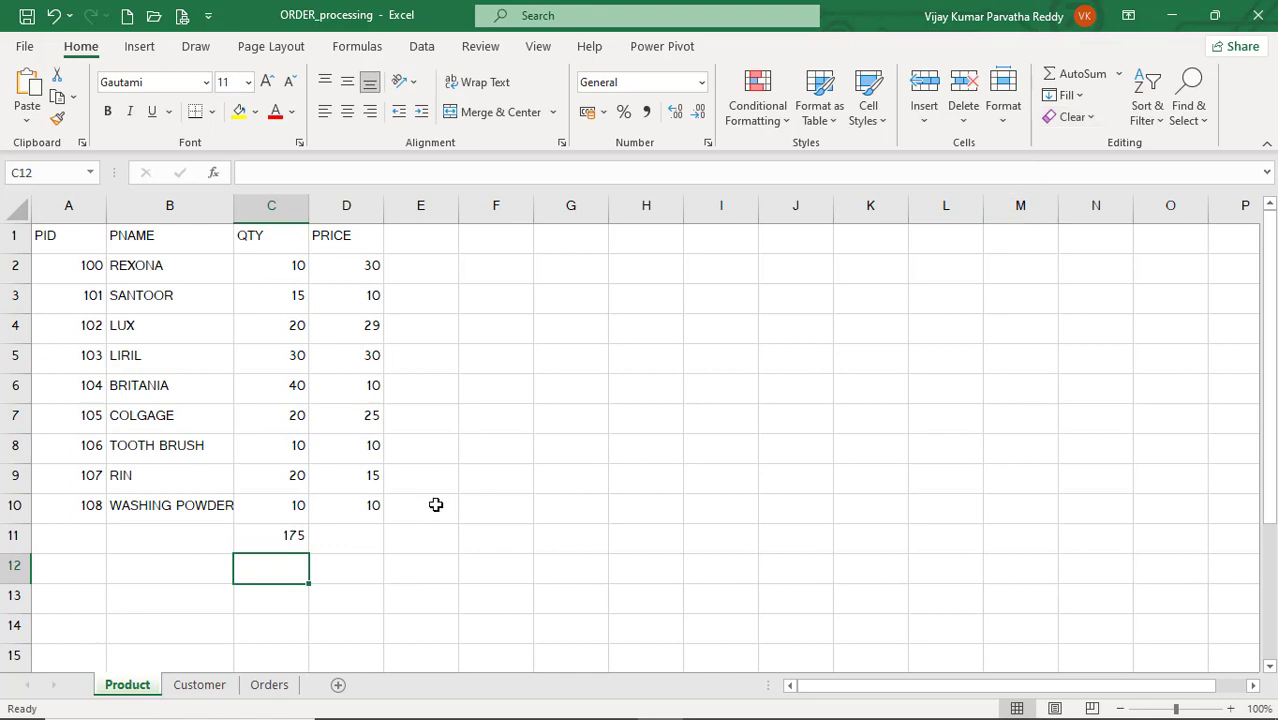
click(290, 532)
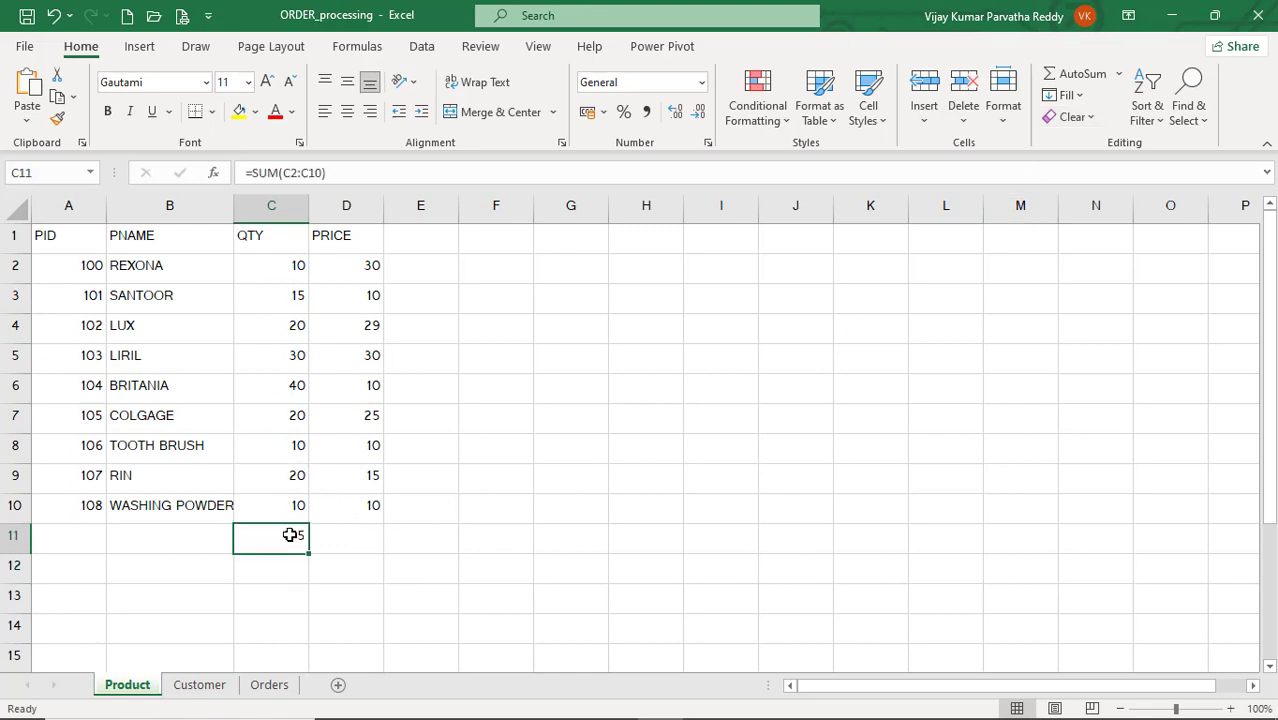
click(1119, 76)
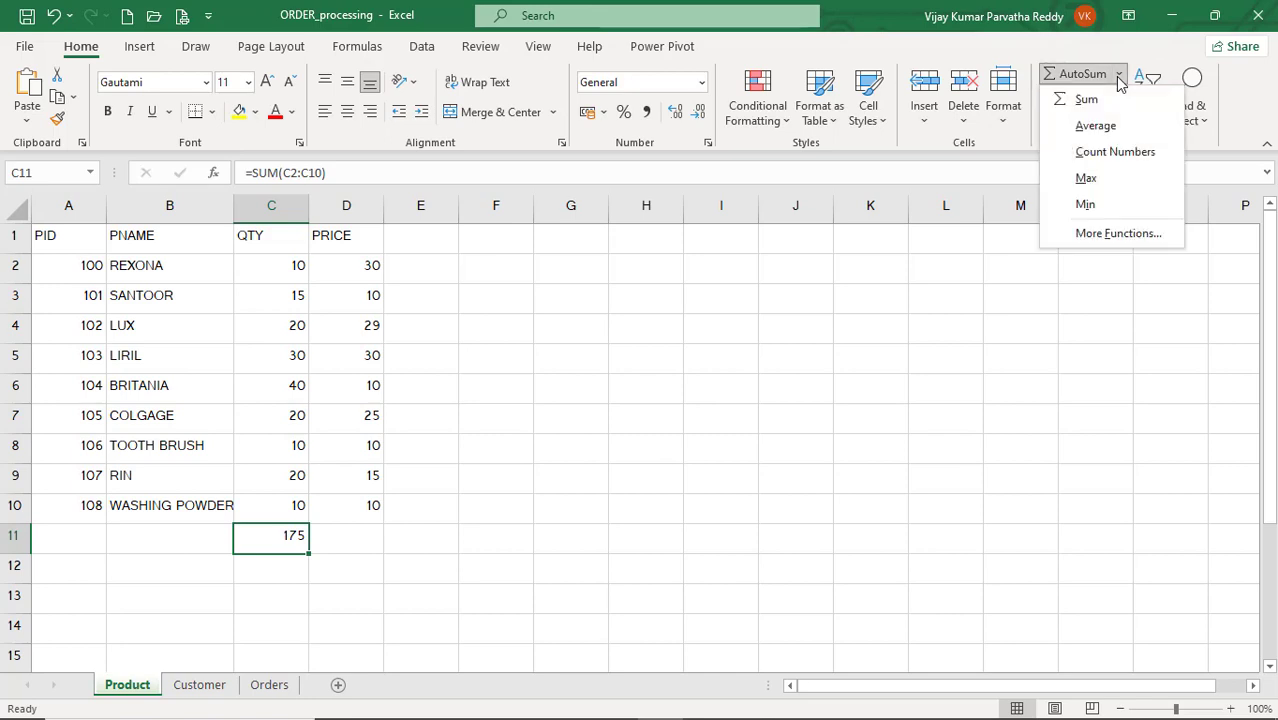
click(1120, 233)
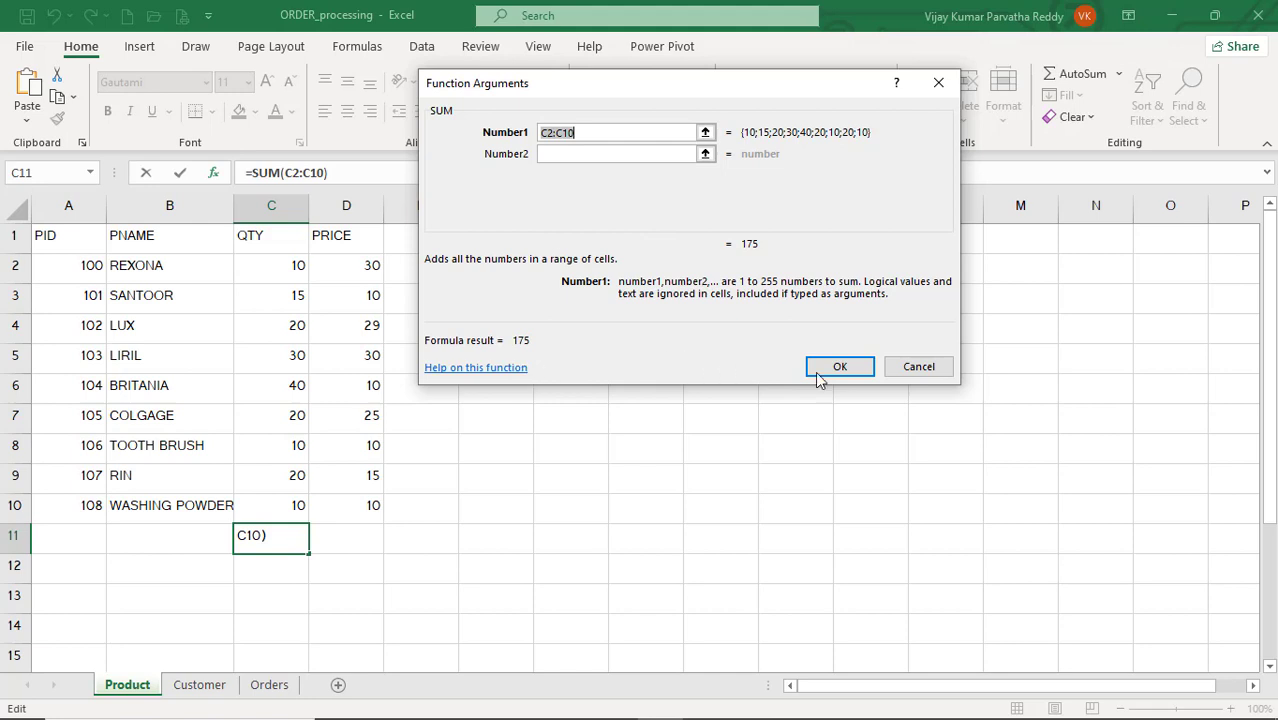
click(922, 366)
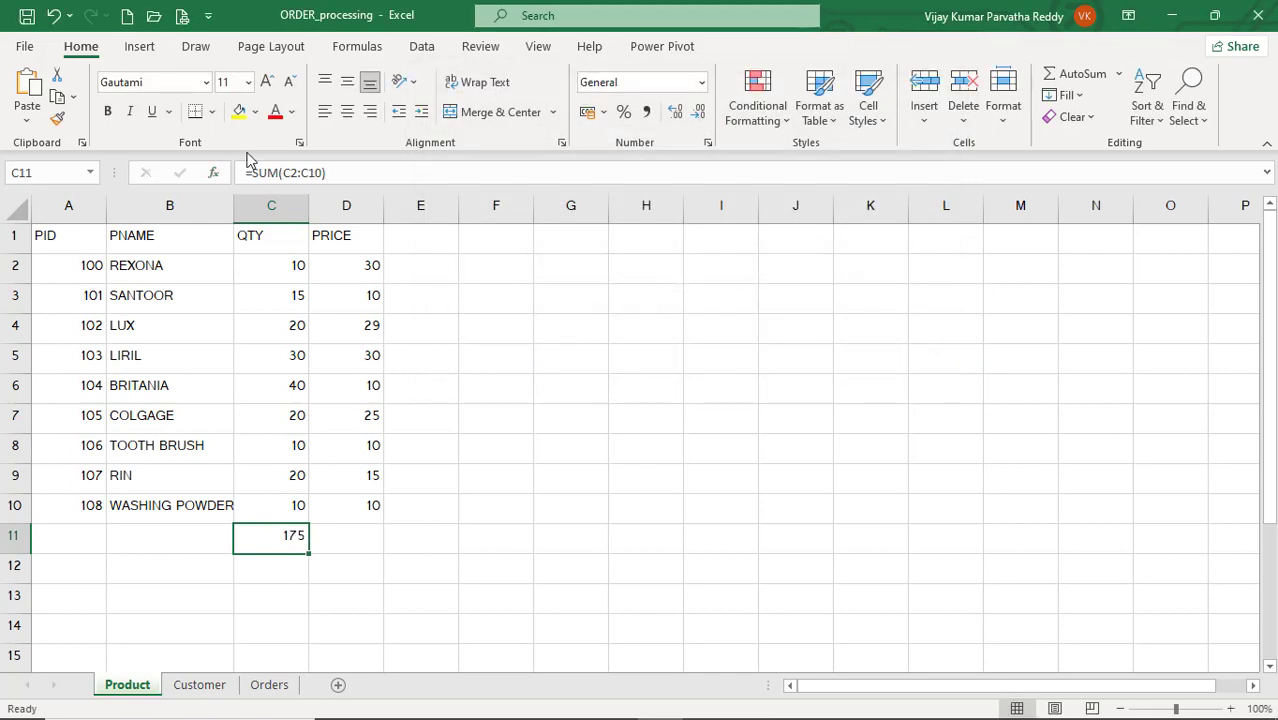
click(140, 47)
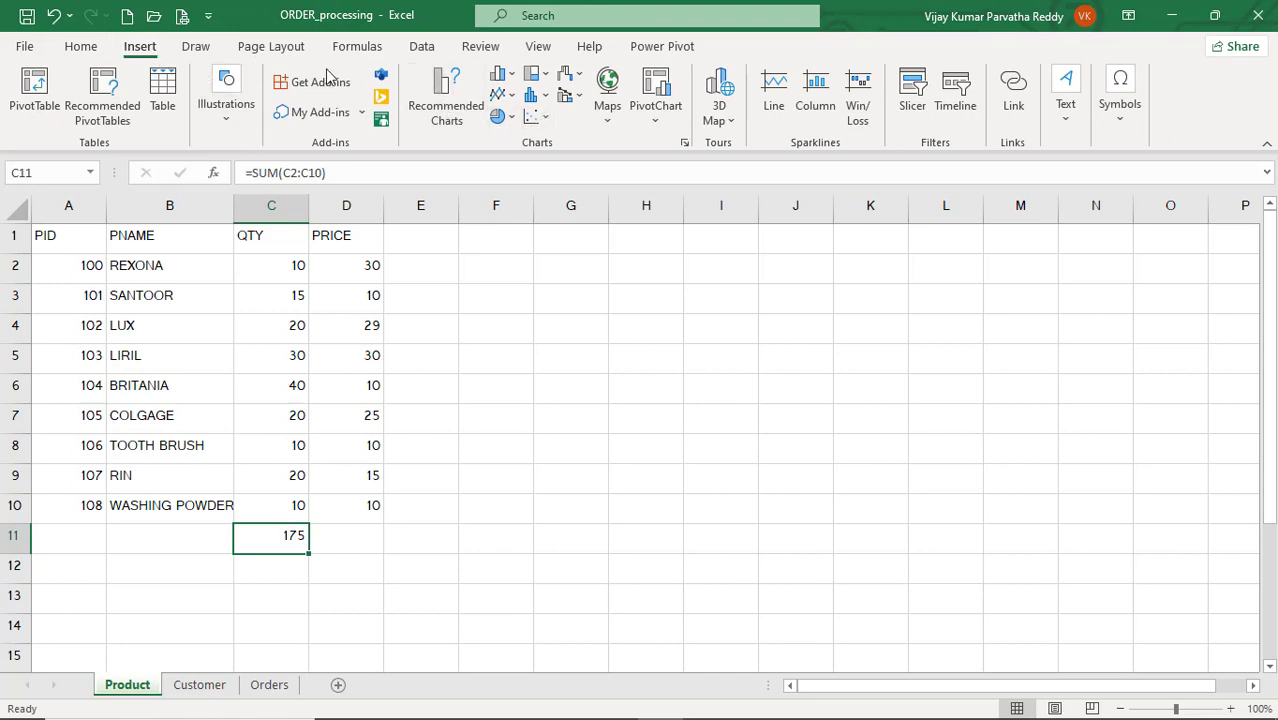
click(352, 48)
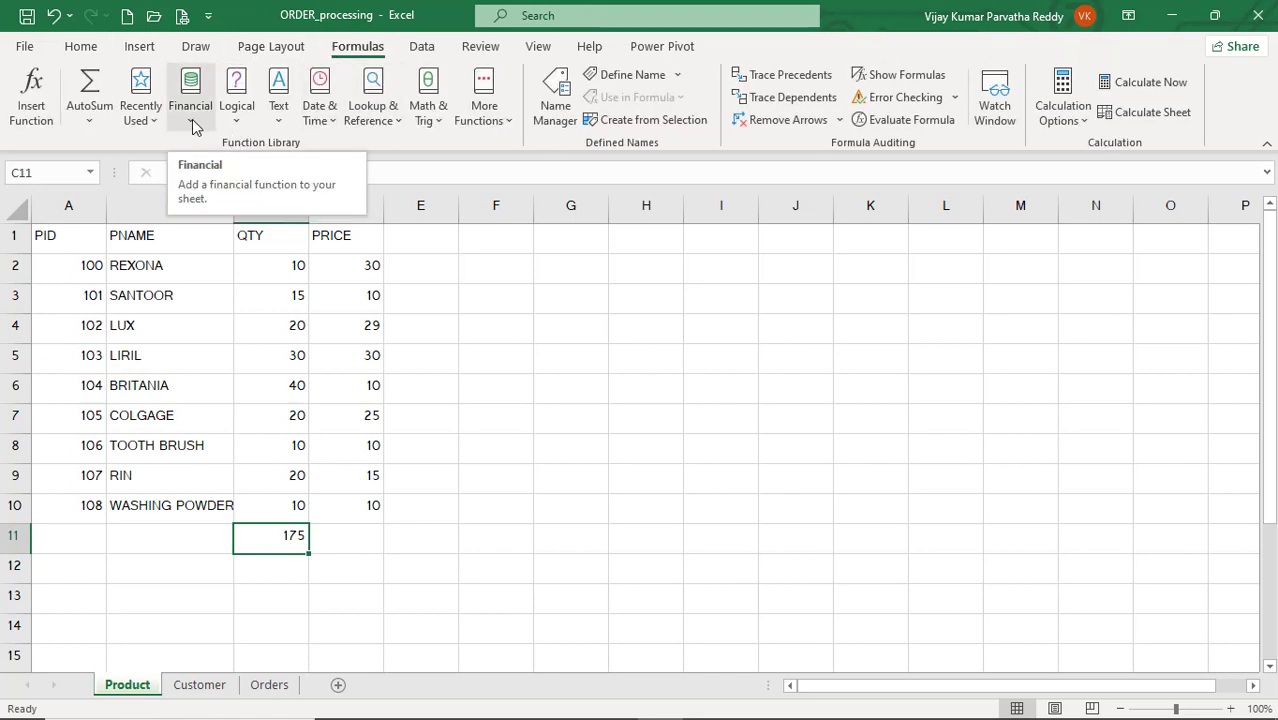
click(25, 122)
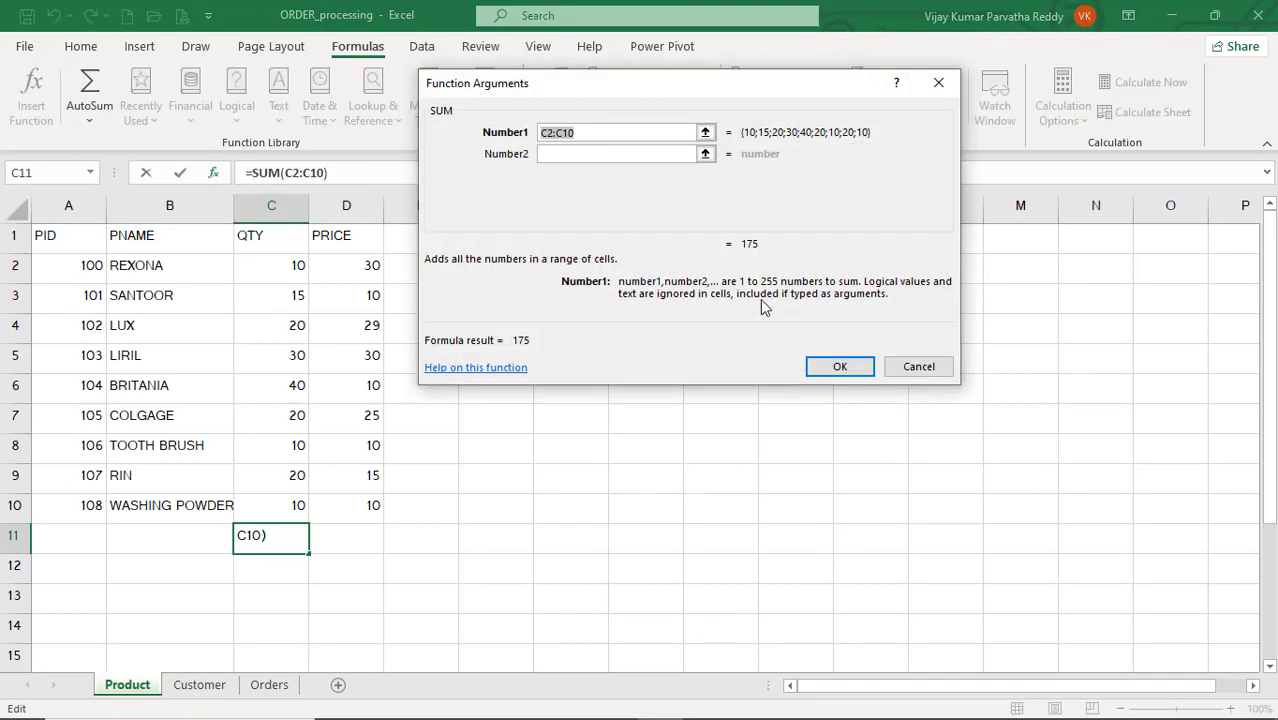
click(915, 366)
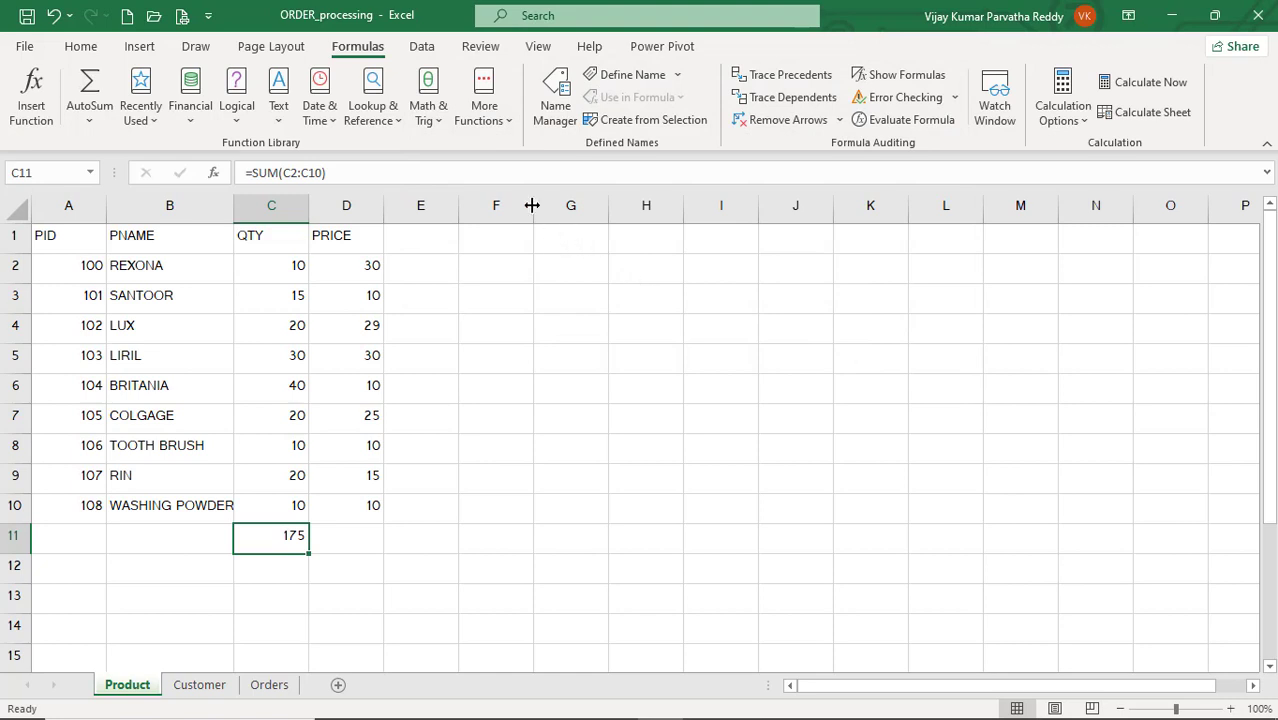
Clear the sum from cell C11 and insert the PRODUCT function there over the QTY range C2:C10
key(Delete)
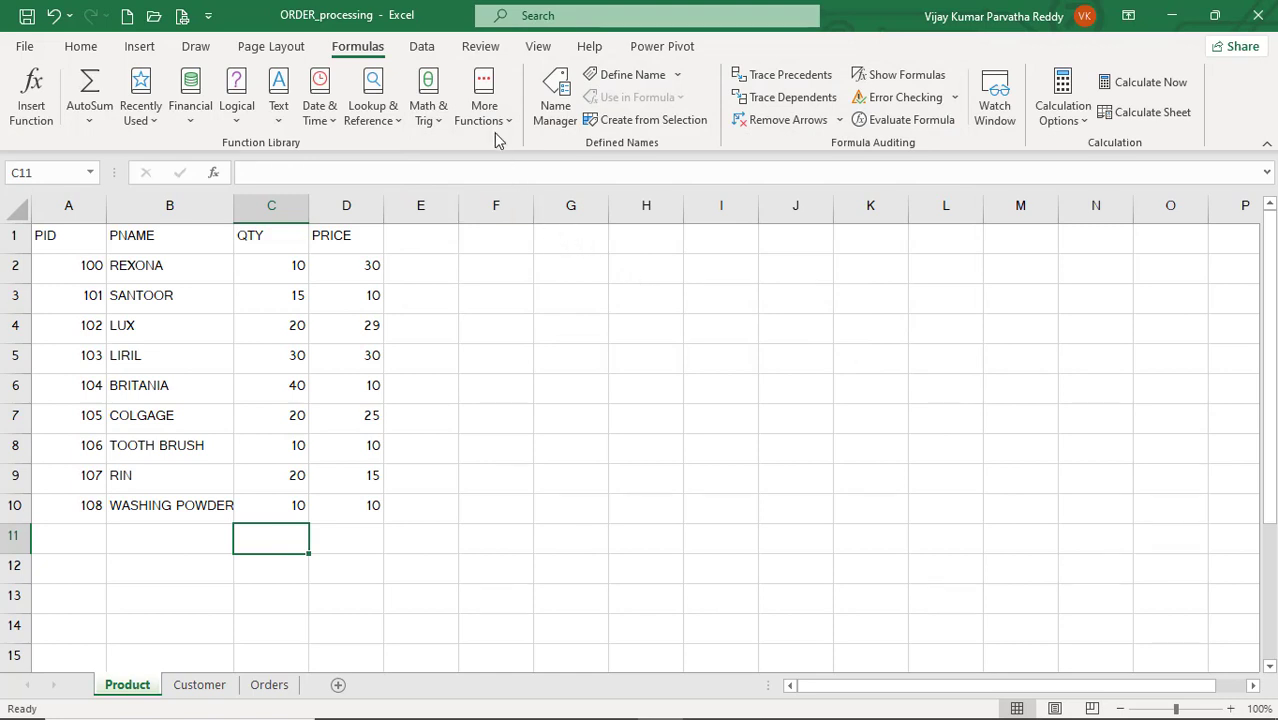
click(432, 118)
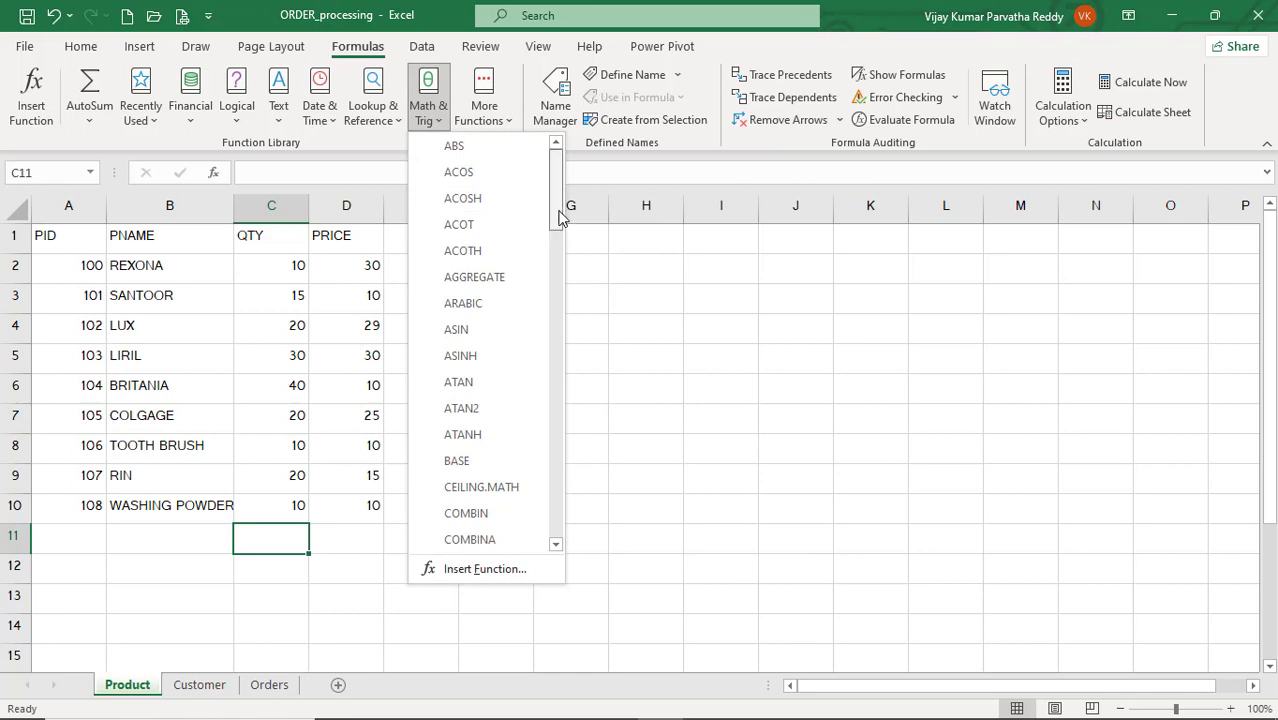
drag(560, 218, 559, 392)
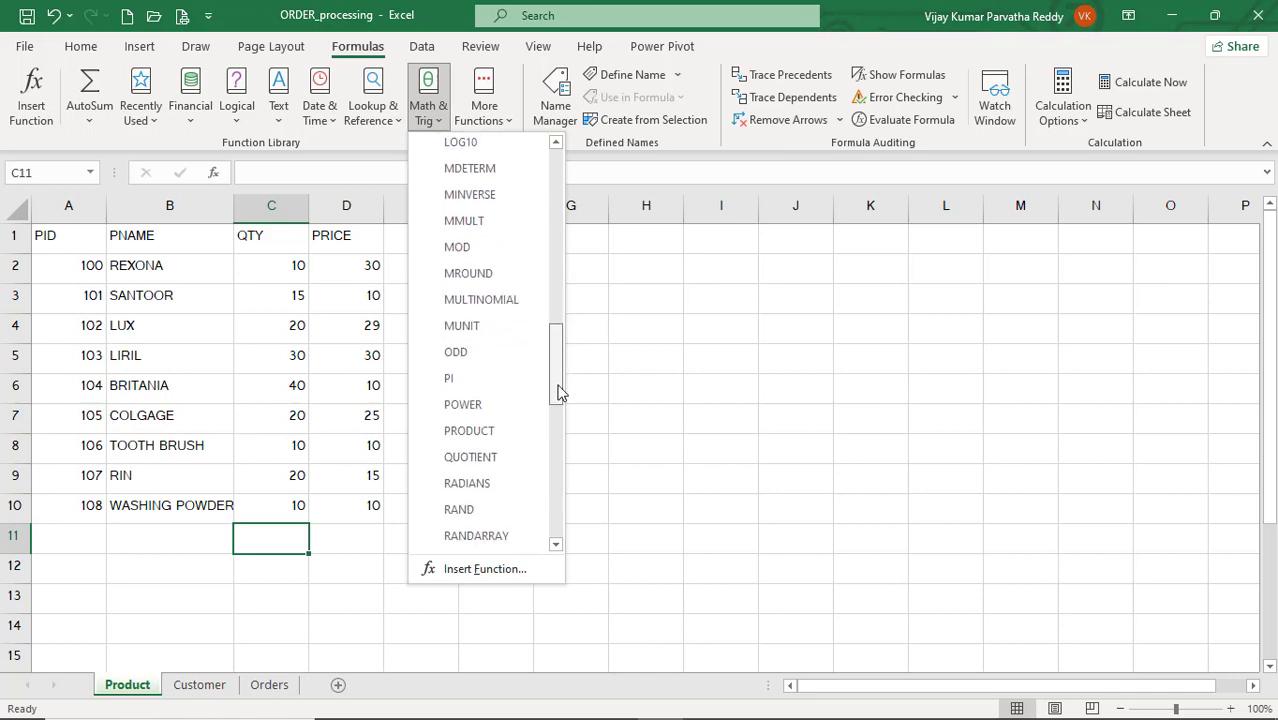
click(498, 438)
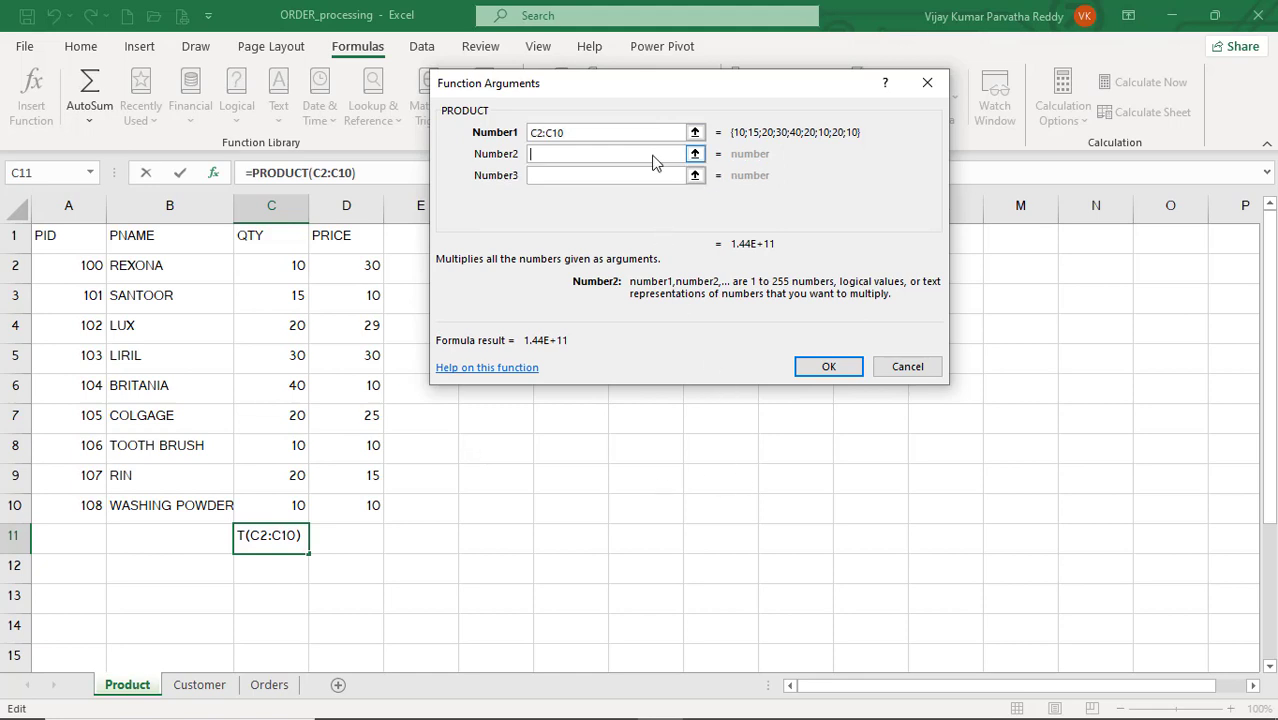
click(819, 366)
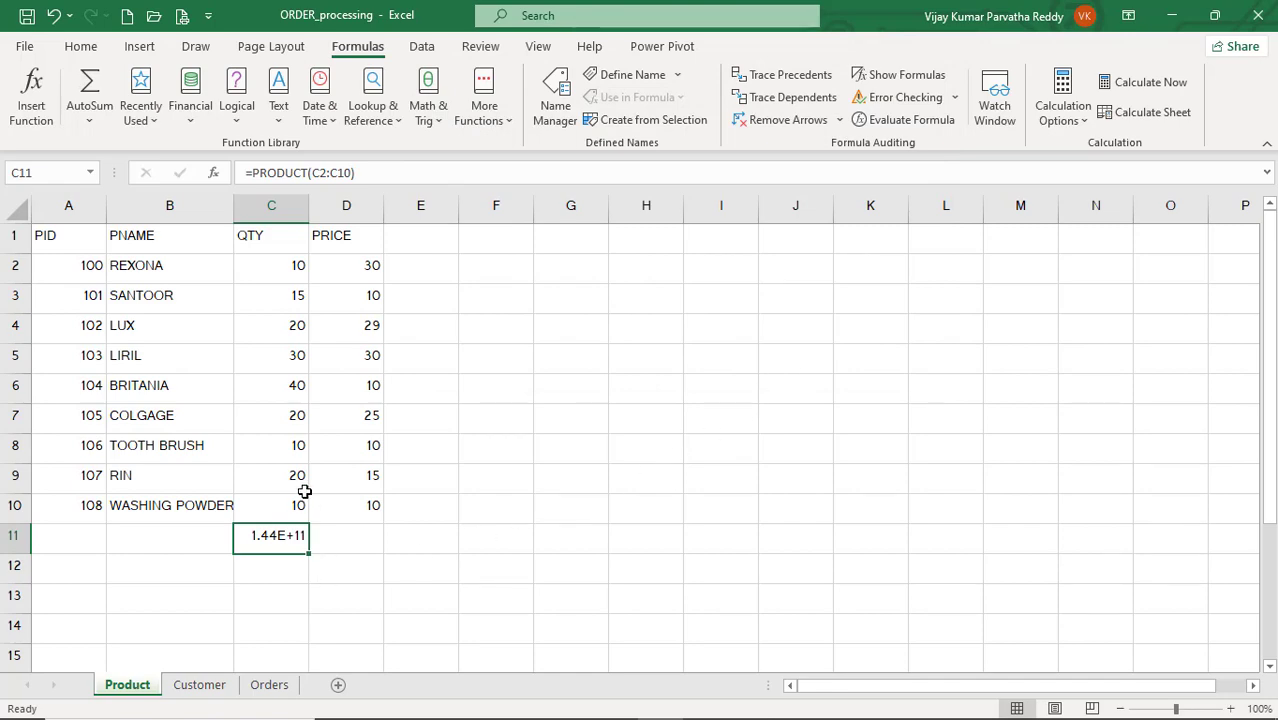
Switch to Power BI Desktop and set the "Column product qty" card's aggregation to Sum
key(alt+Tab)
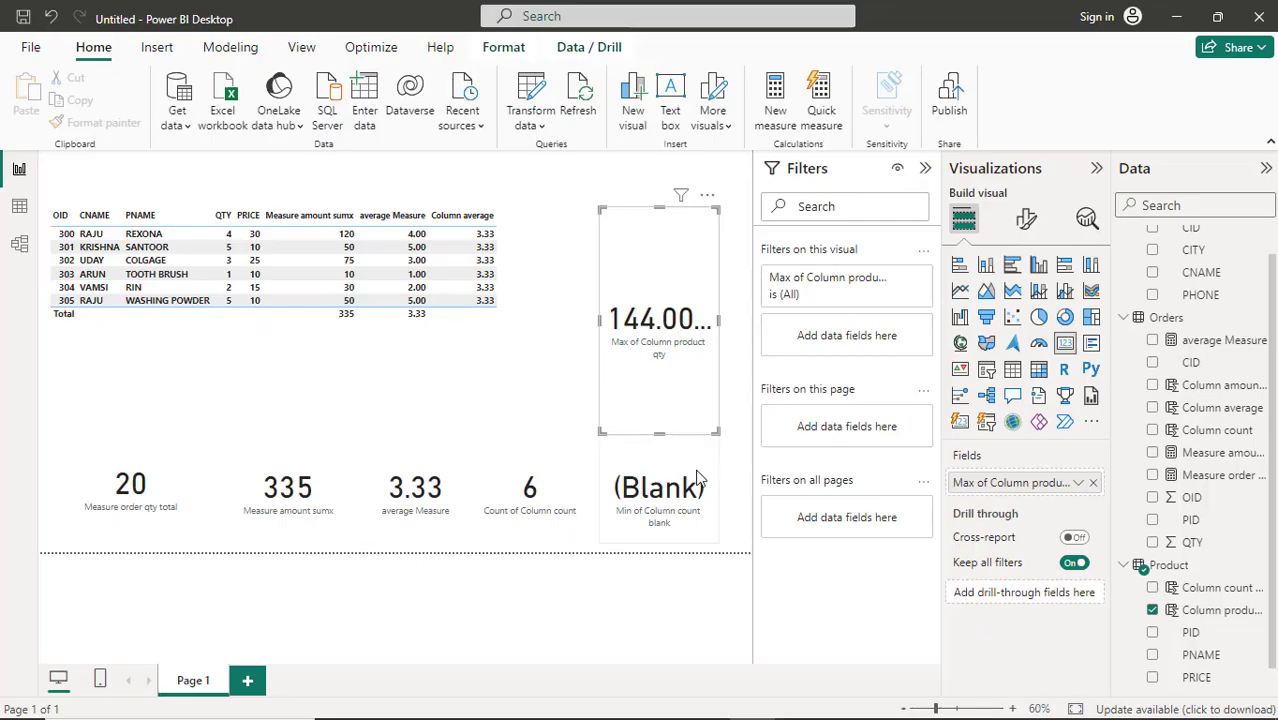
click(1079, 484)
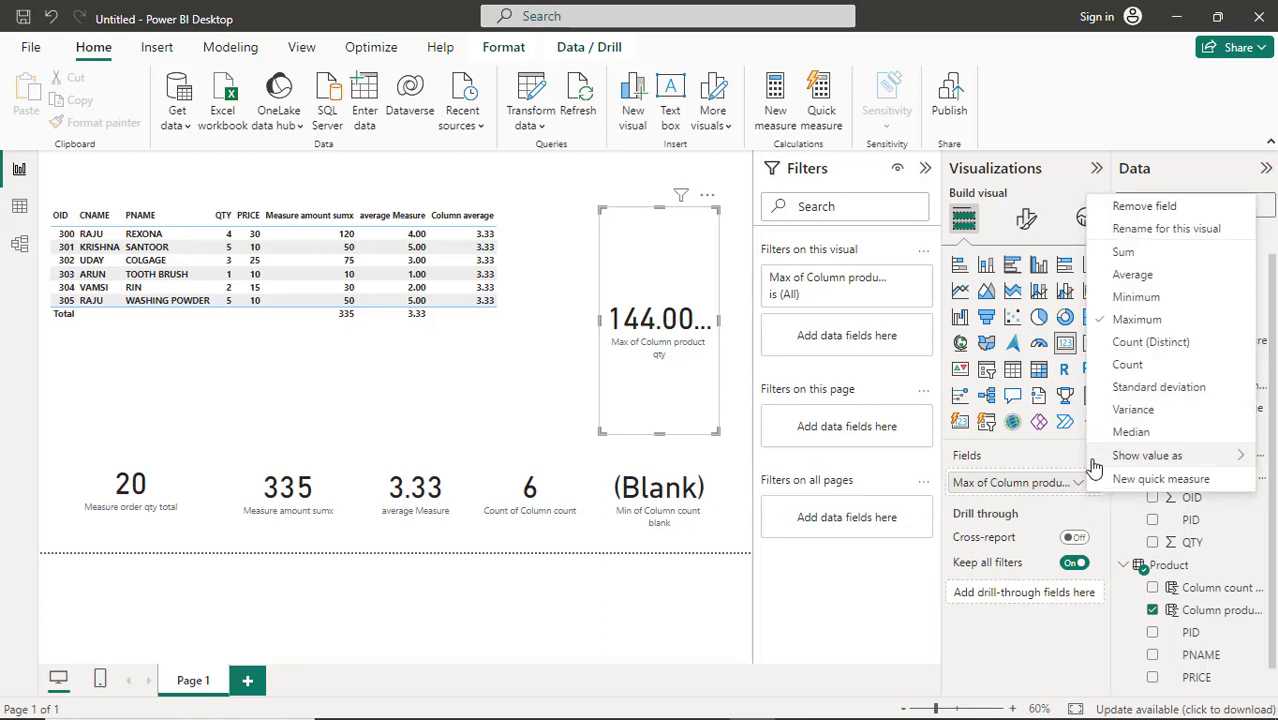
mouse_move(1094, 451)
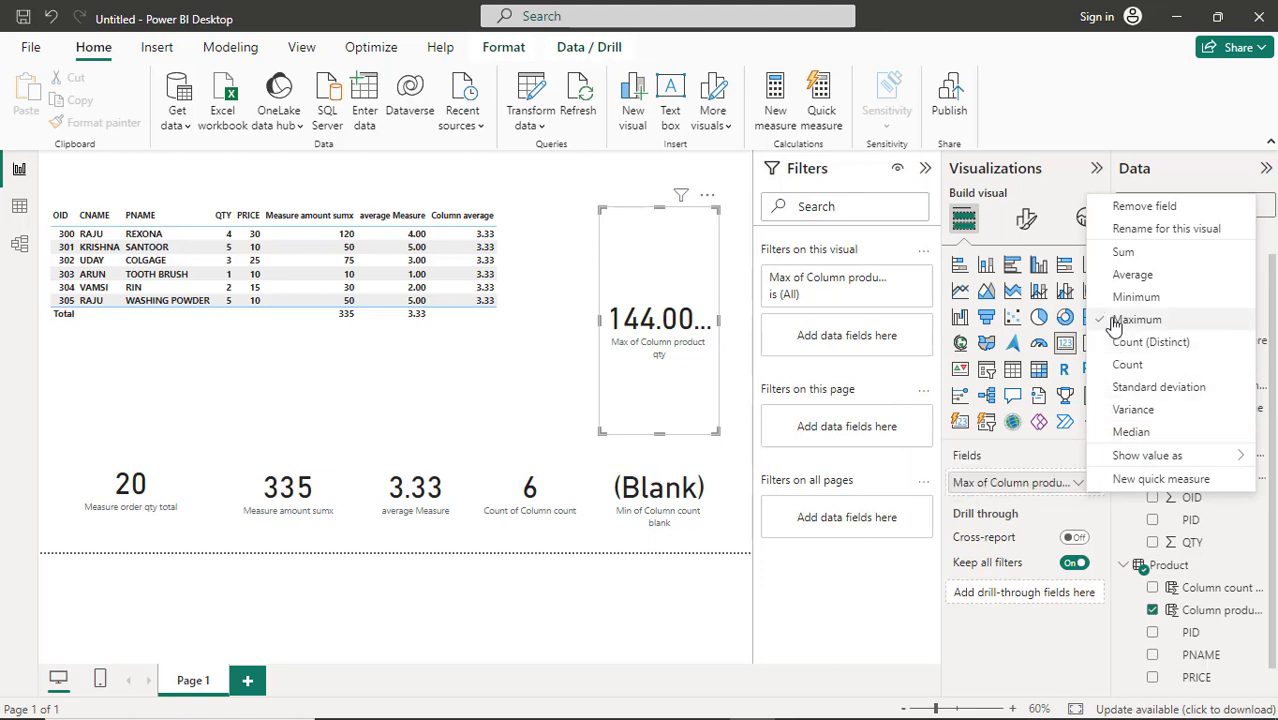
click(1118, 254)
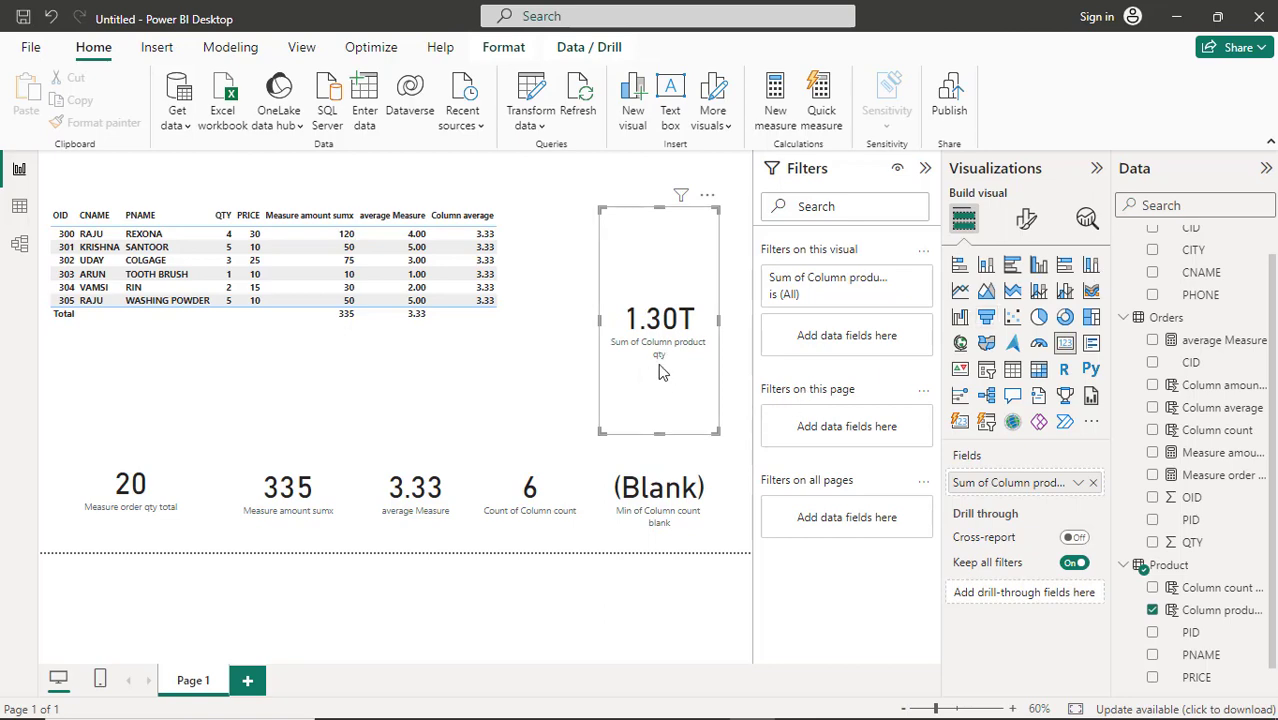
Switch to the ORDER_processing workbook in Excel and enter the sample numbers 2, 1, 4 and 5 in cells F2 to F5
key(alt+Tab)
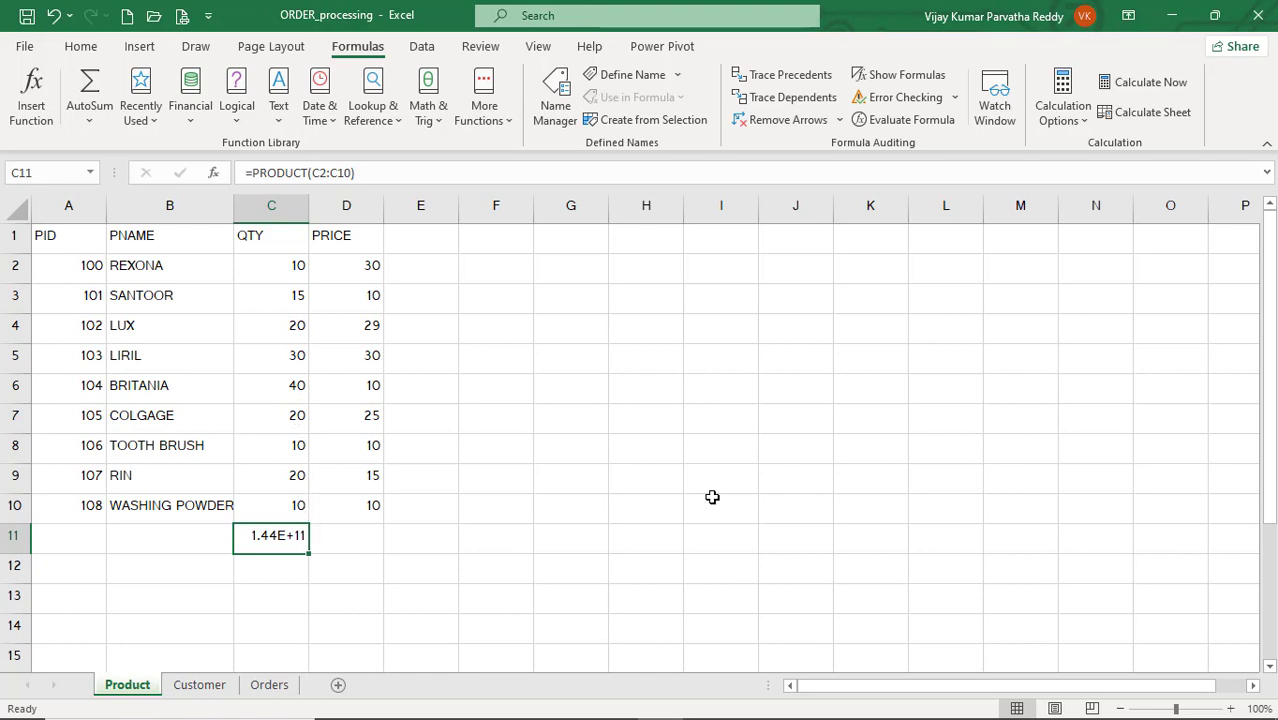
key(alt+Tab)
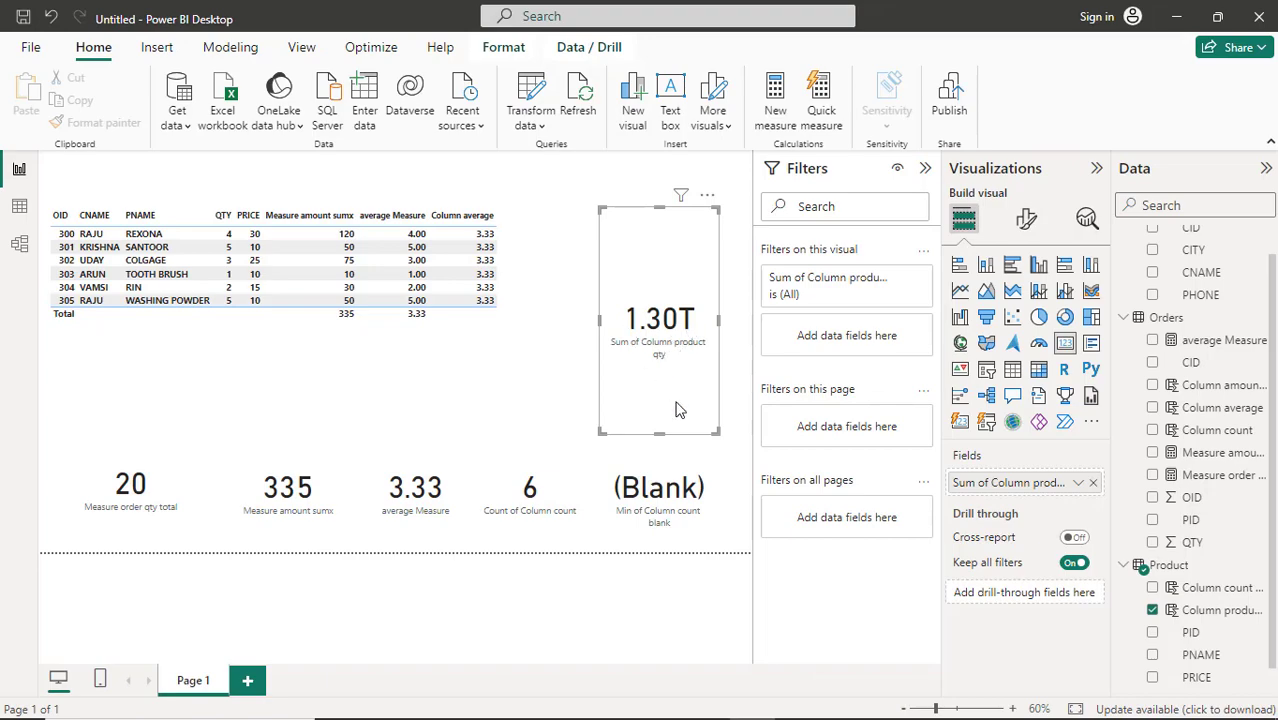
key(alt+Tab)
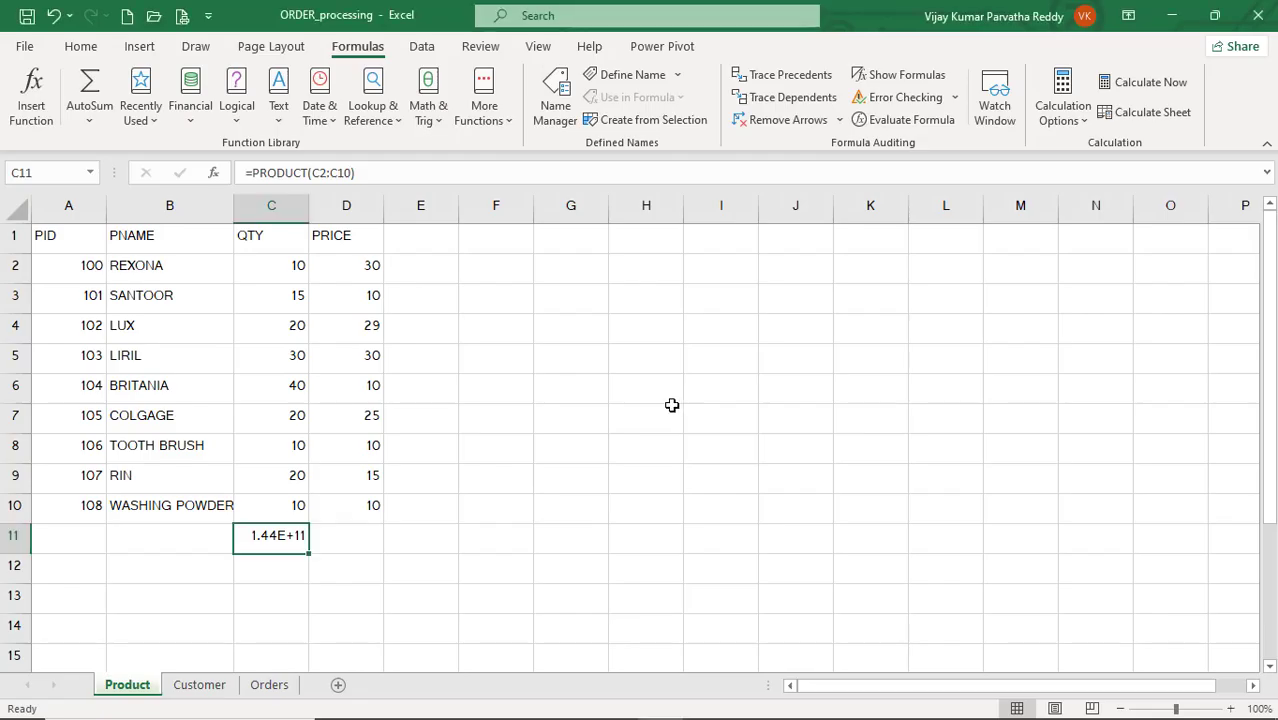
click(473, 274)
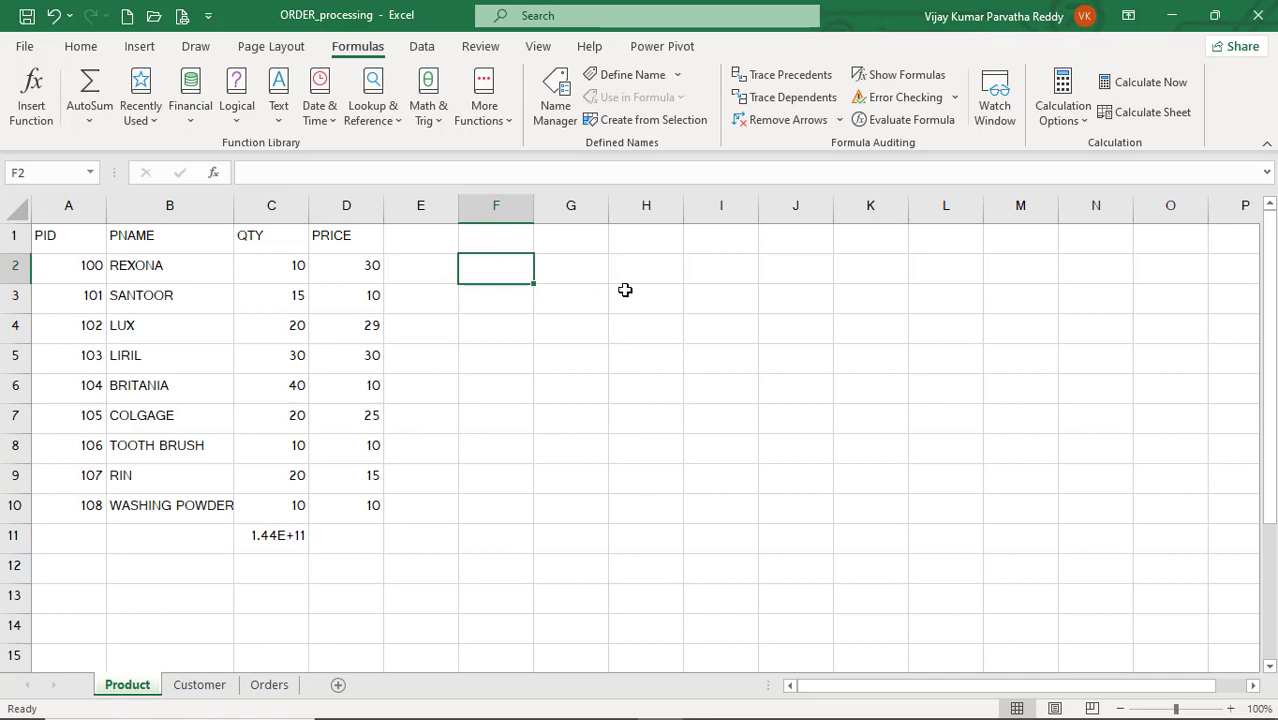
text(2)
key(Return)
text(1)
key(Return)
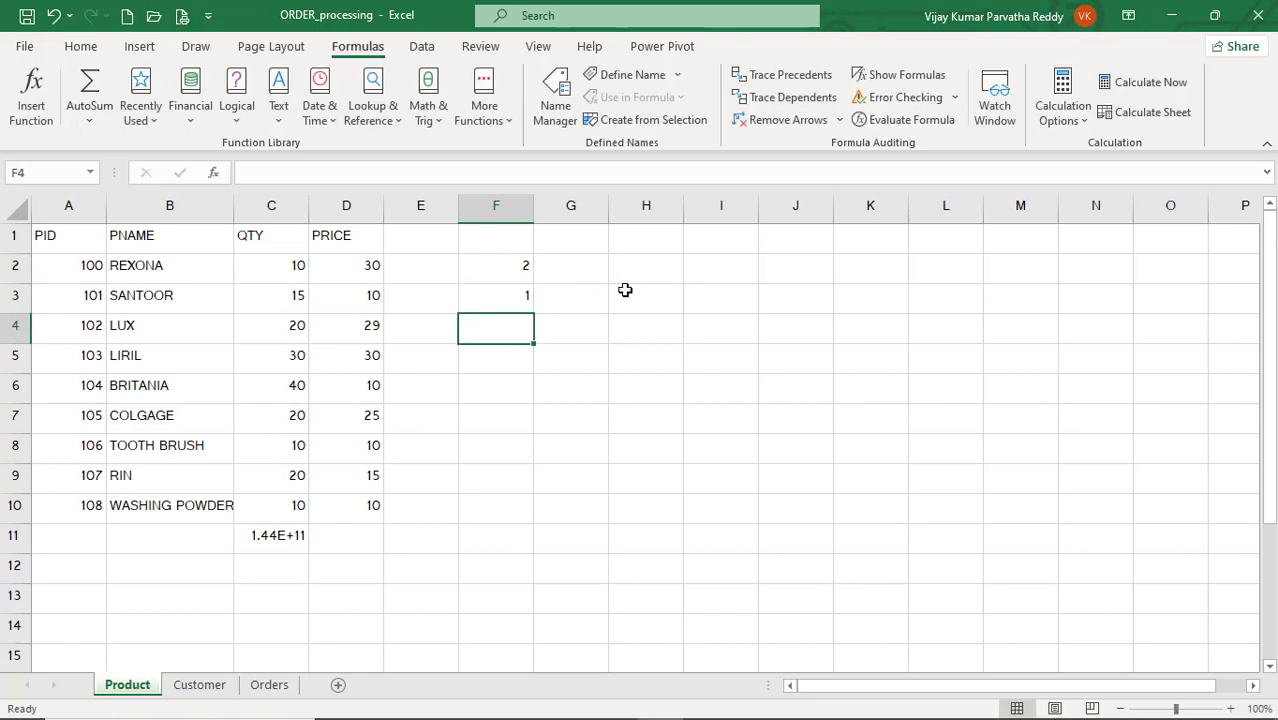
text(4)
key(Return)
text(5)
key(Return)
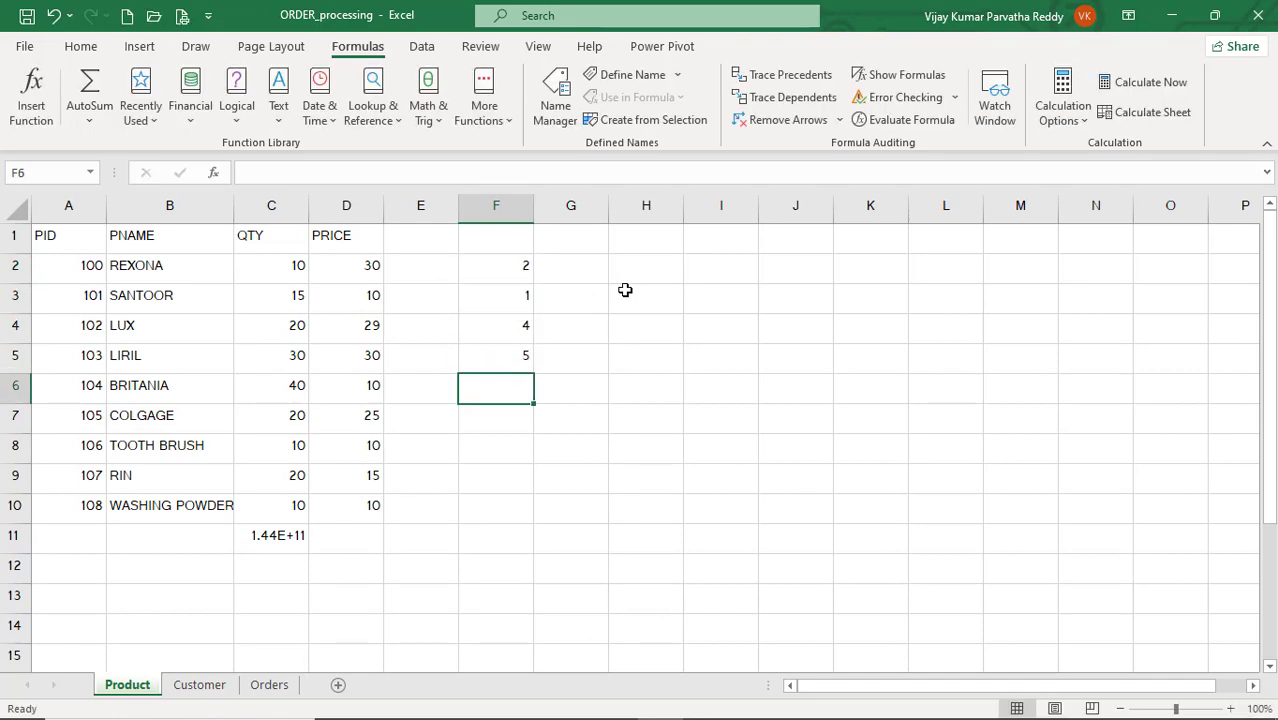
Insert the PRODUCT function in cell F6 over the sample numbers F2:F5 and check its inputs and result
click(428, 118)
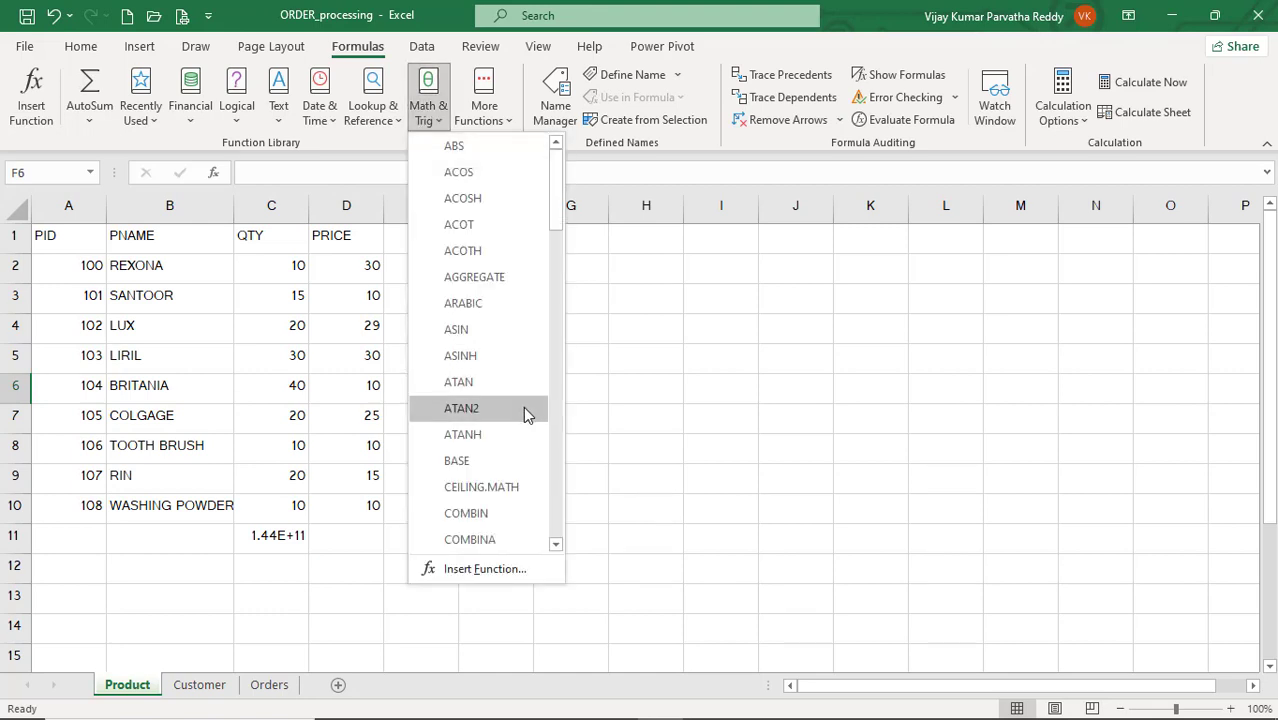
click(553, 429)
click(553, 429)
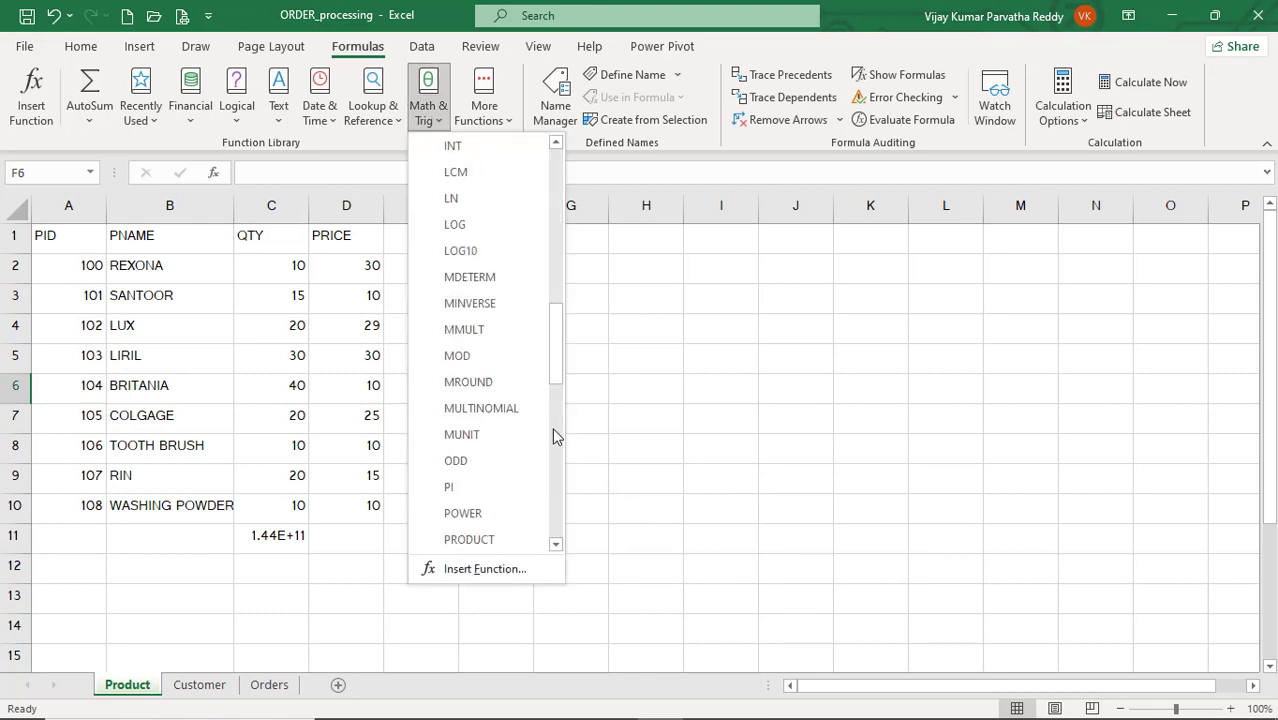
click(505, 539)
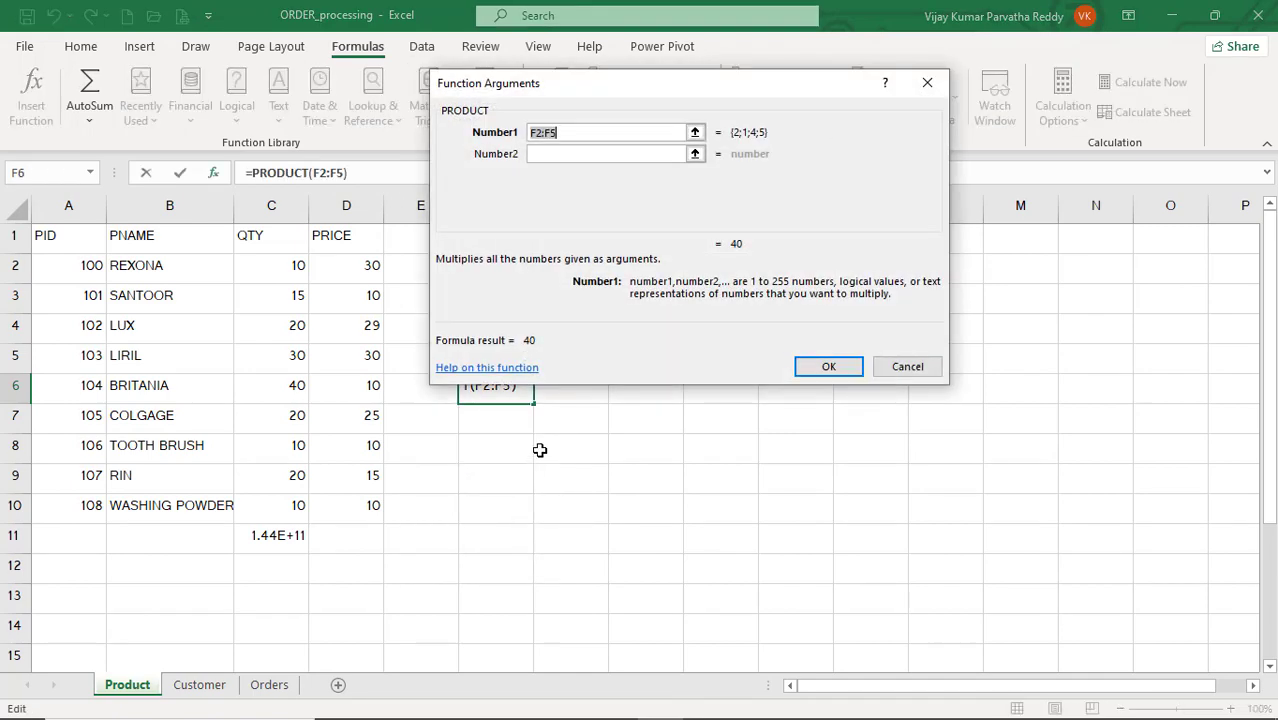
click(829, 367)
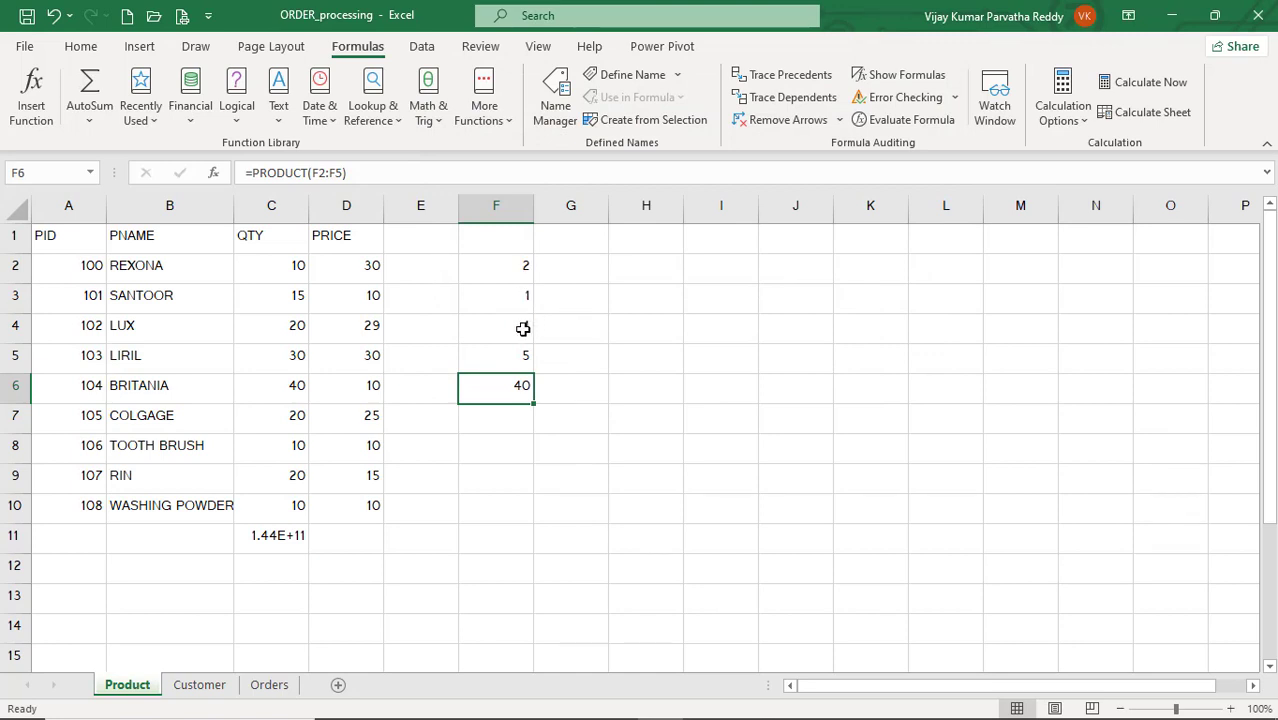
click(523, 329)
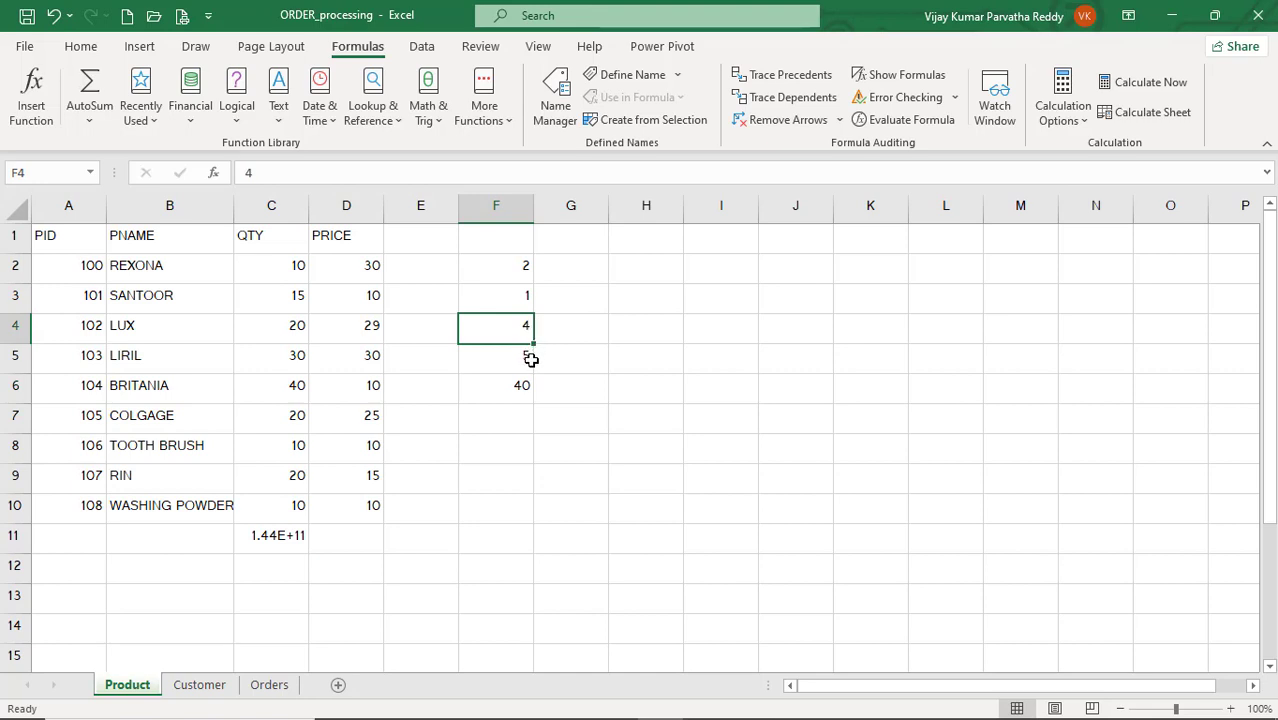
click(521, 391)
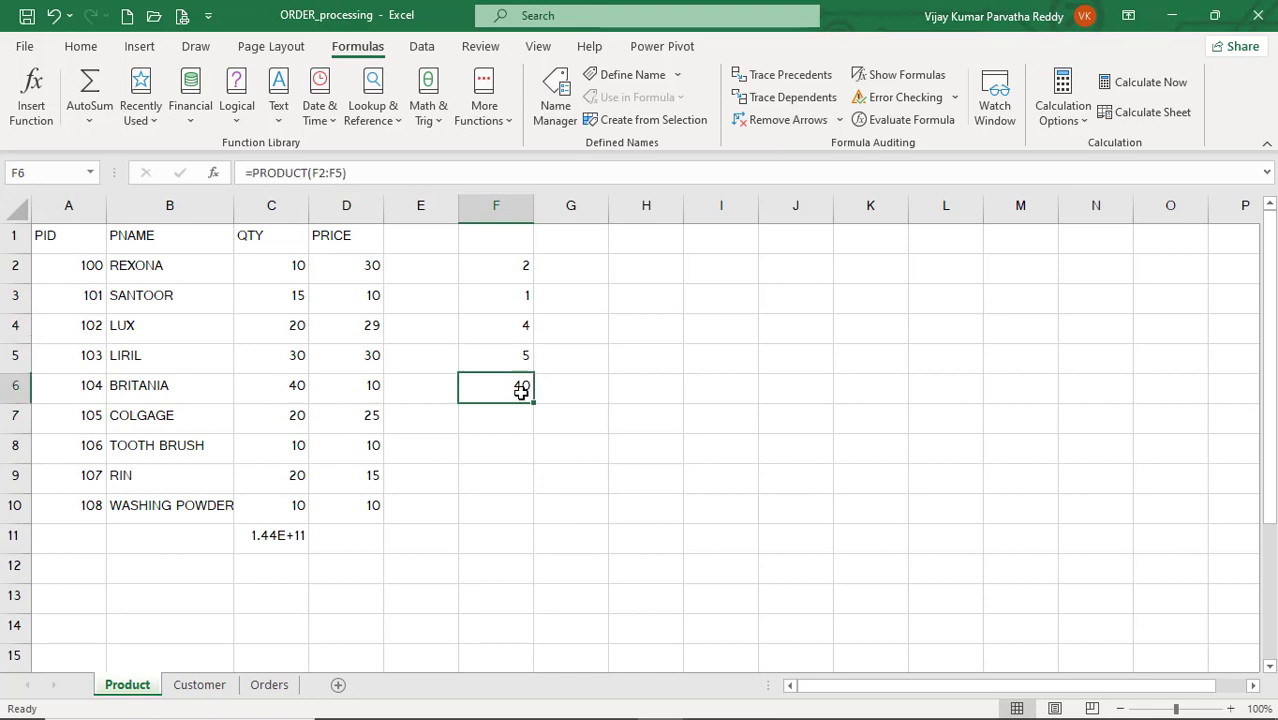
Clear the product formula from cell C11 and the sample numbers and formula from F2:F6
click(287, 533)
key(Delete)
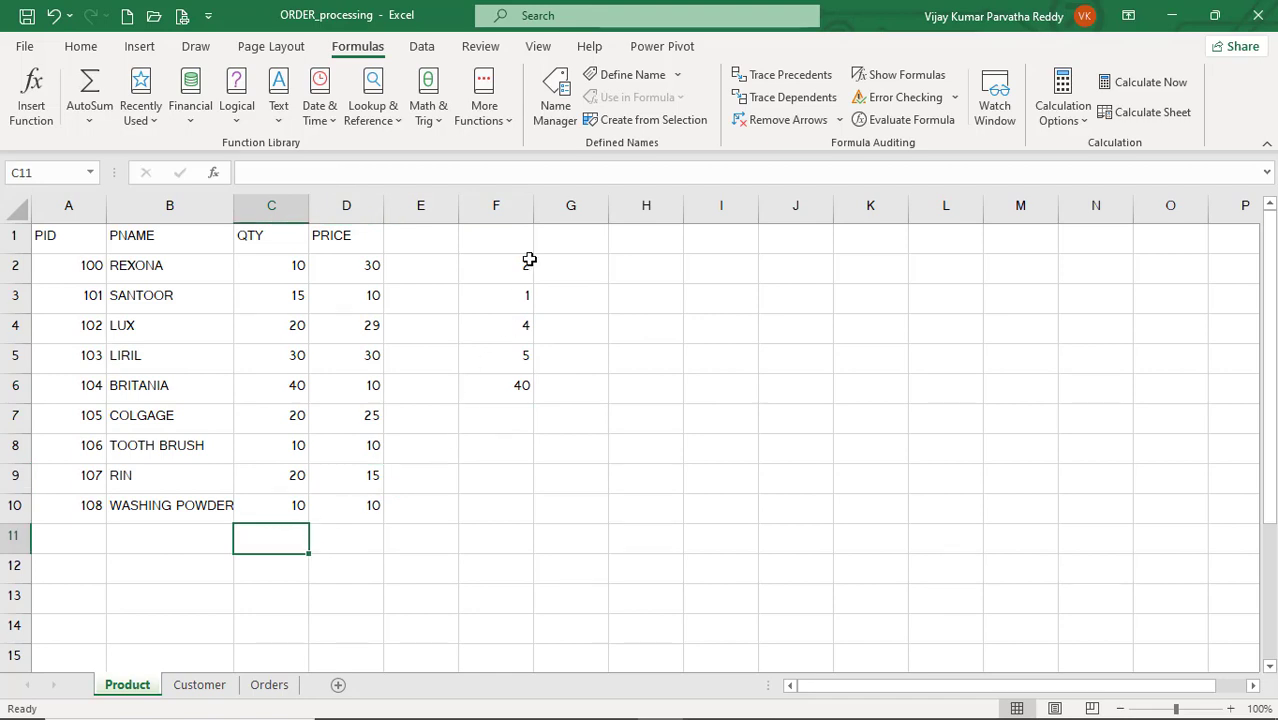
drag(529, 260, 533, 398)
key(Delete)
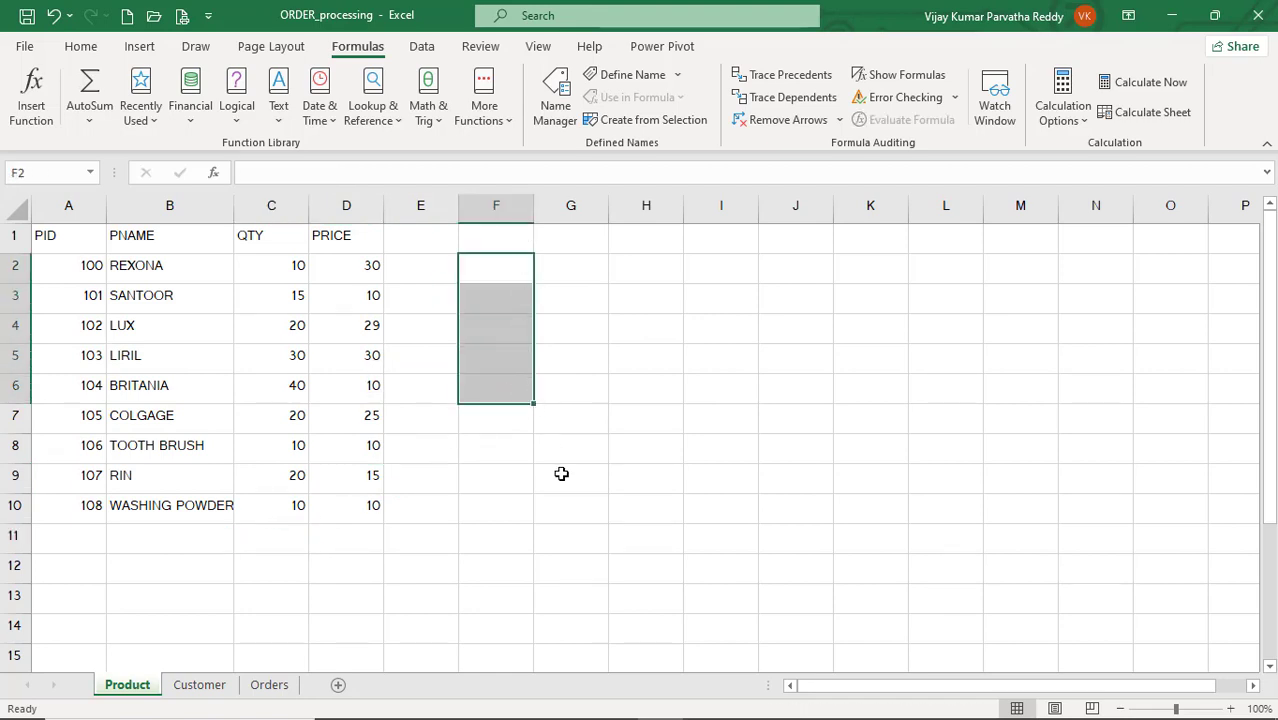
Review the Aggregation functions slide, then return to the Power BI Desktop report and deselect the "Column product qty" card
key(alt+Tab)
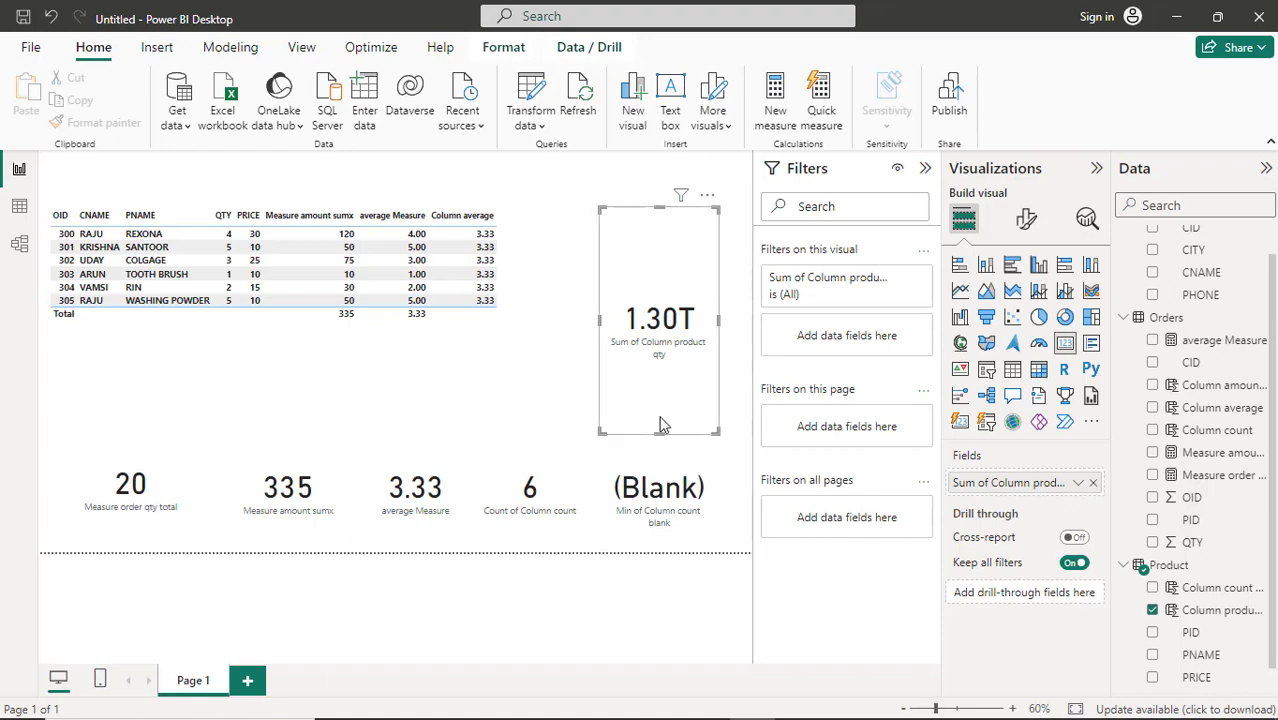
key(alt+Tab)
key(alt+Tab)
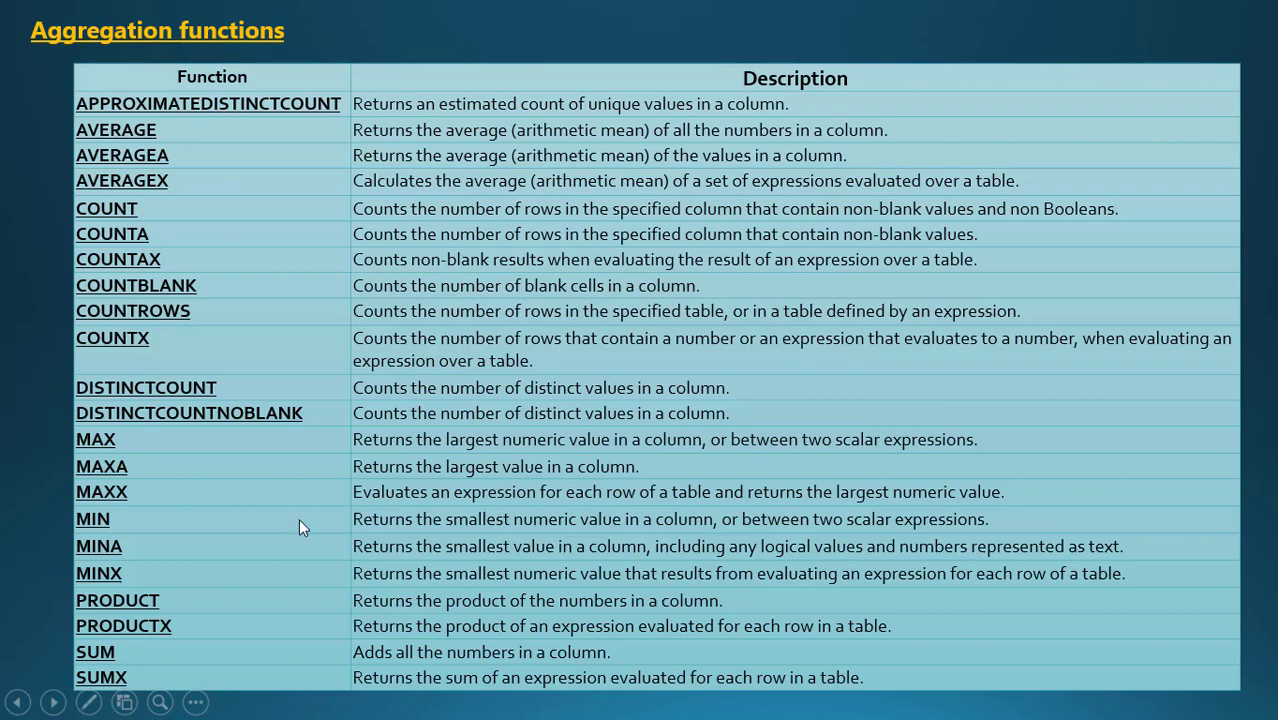
key(alt+Tab)
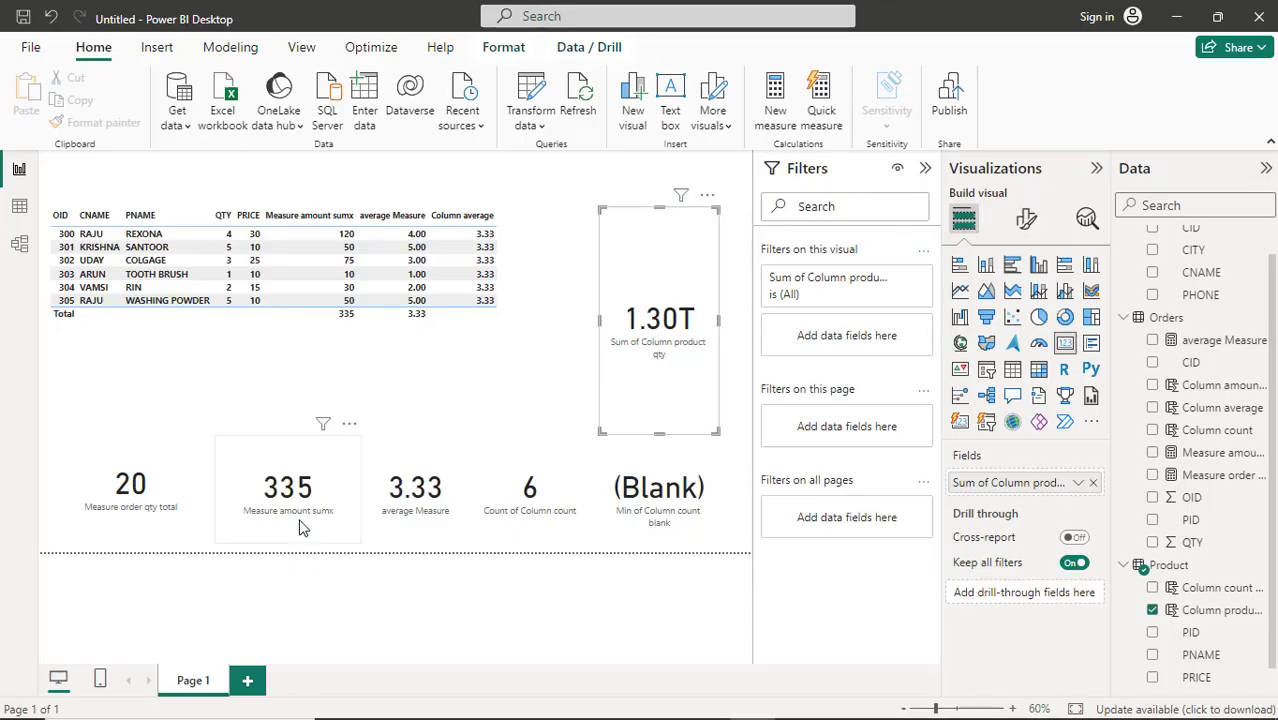
click(460, 641)
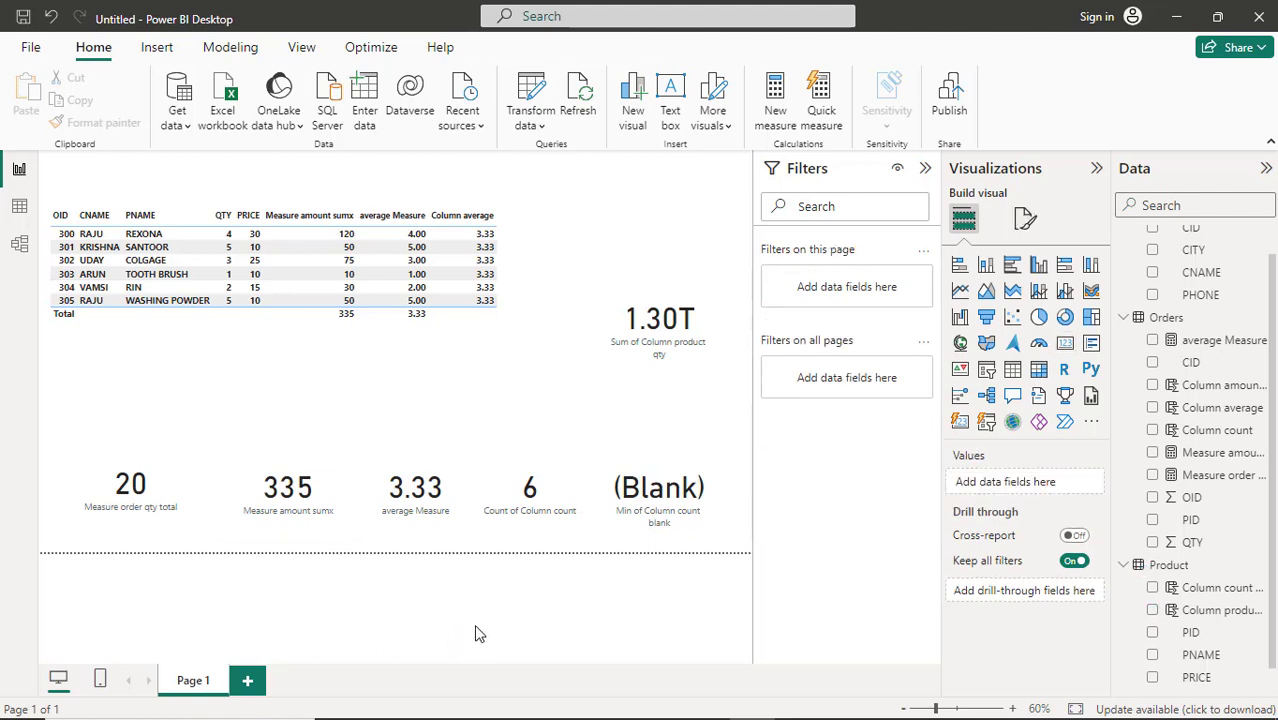